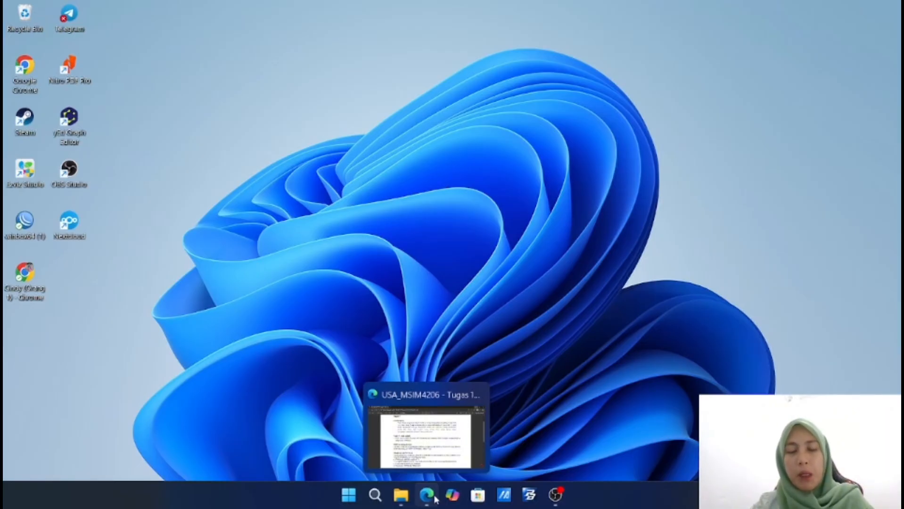
Read the Tugas 1 example case in the assignment PDF in Edge, including the sentences on dosen and matakuliah, and minimise it
{"action": "left_click", "coordinate": [434, 498]}
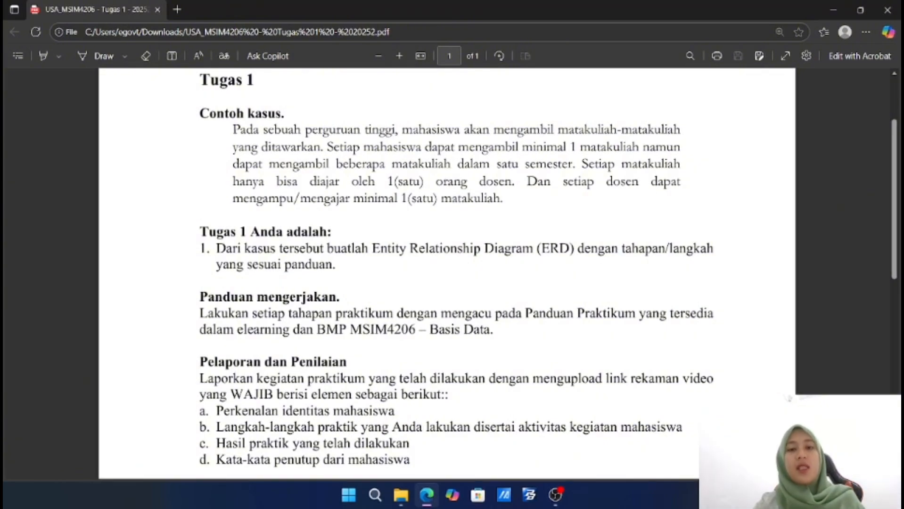
{"action": "left_click_drag", "start_coordinate": [377, 177], "coordinate": [493, 198]}
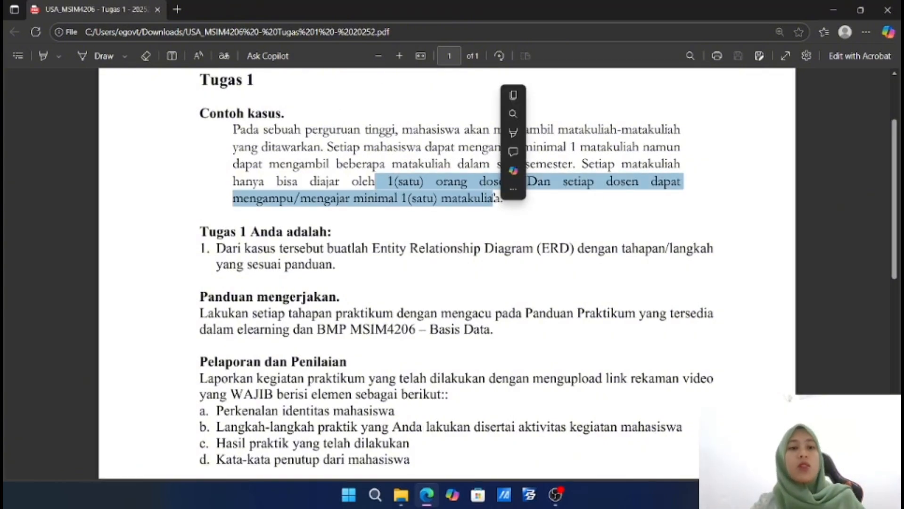
{"action": "left_click", "coordinate": [458, 210]}
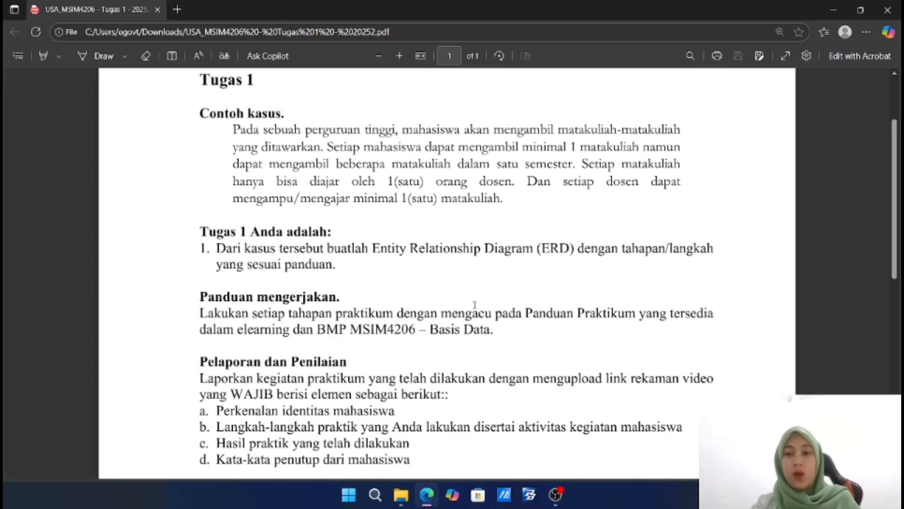
{"action": "left_click", "coordinate": [834, 11]}
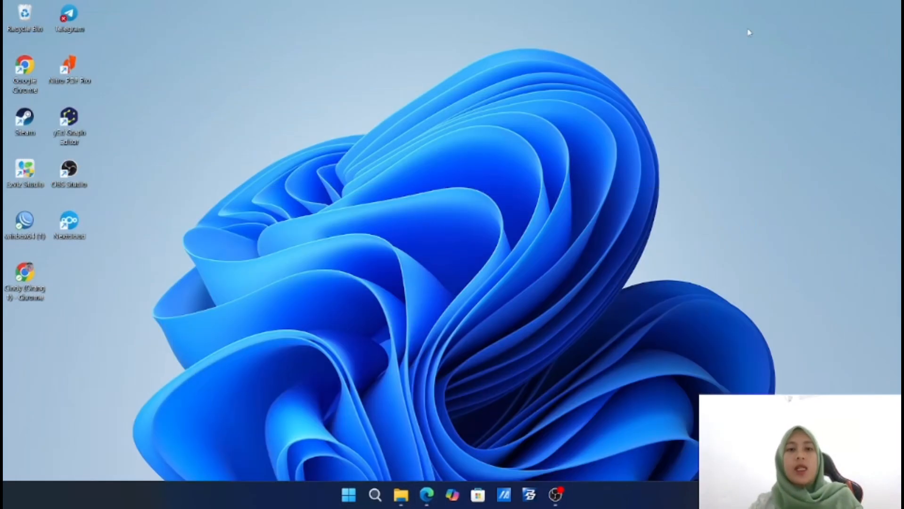
Launch yEd, start a blank new document, and show only the Entity Relationship shapes in place of the Shape Nodes
{"action": "double_click", "coordinate": [70, 123]}
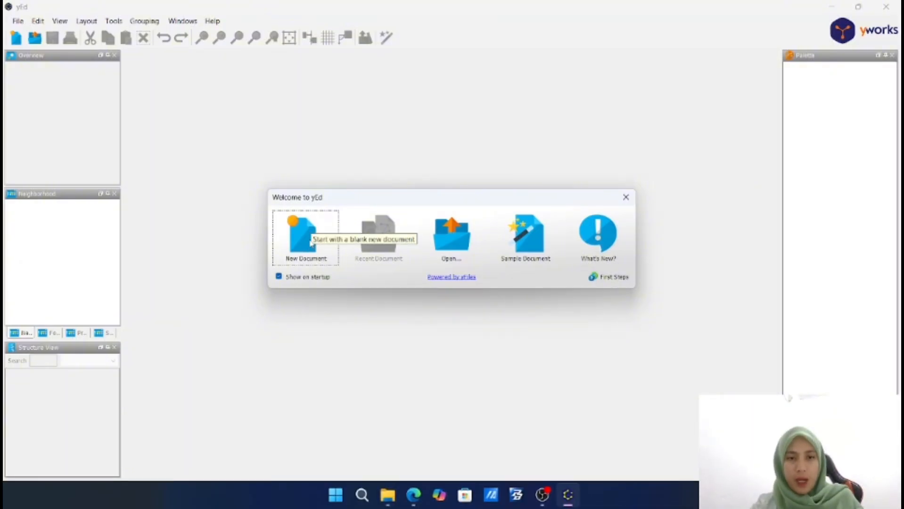
{"action": "left_click", "coordinate": [309, 228]}
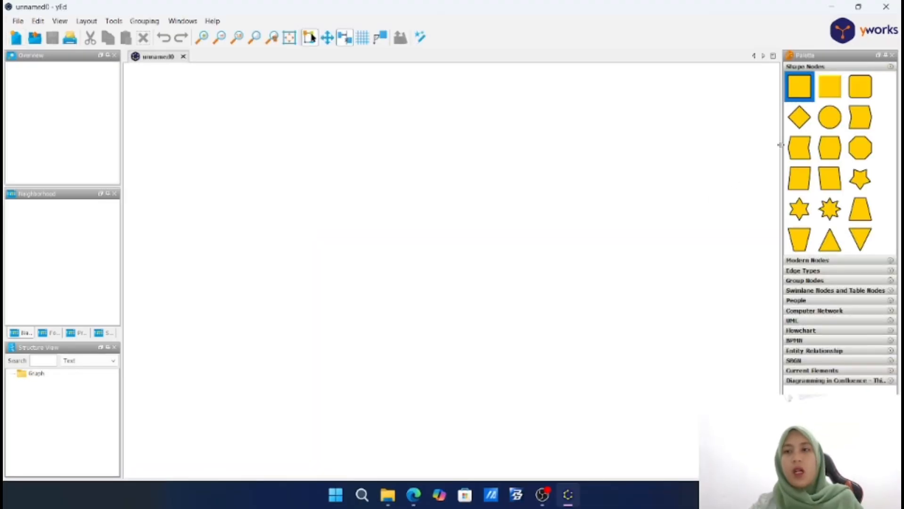
{"action": "left_click", "coordinate": [845, 68]}
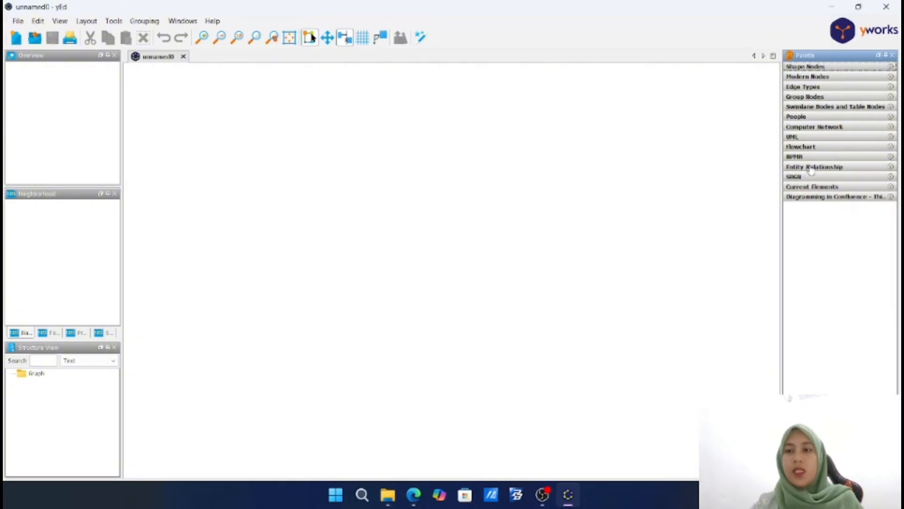
{"action": "left_click", "coordinate": [811, 168]}
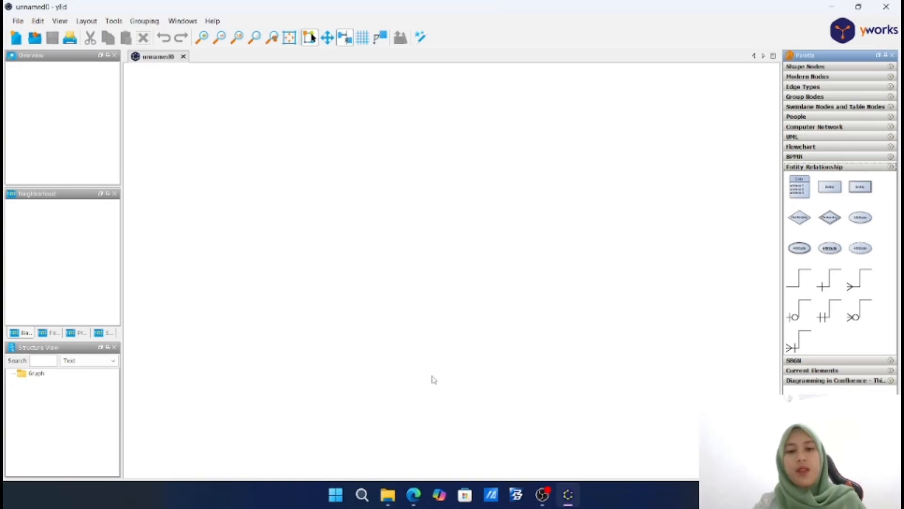
Open Word, create a blank document, and zoom out its page view slightly
{"action": "left_click", "coordinate": [368, 501]}
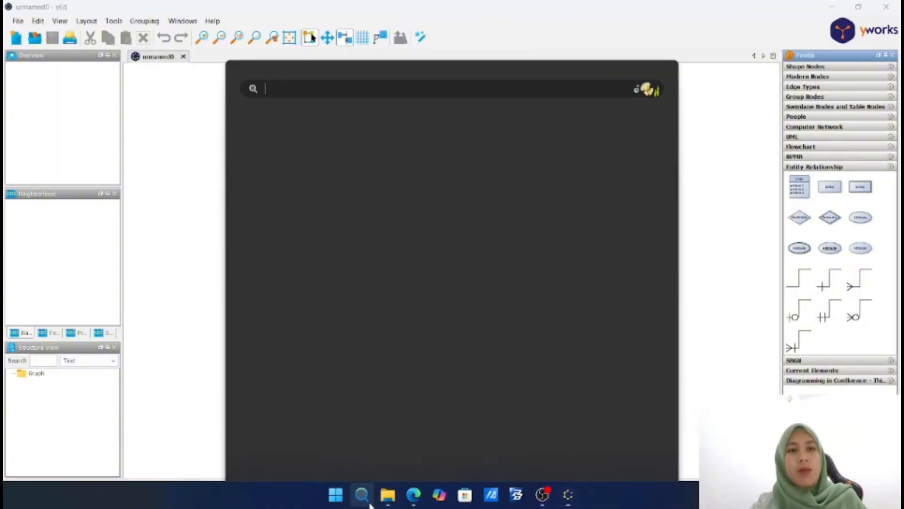
{"action": "left_click", "coordinate": [329, 138]}
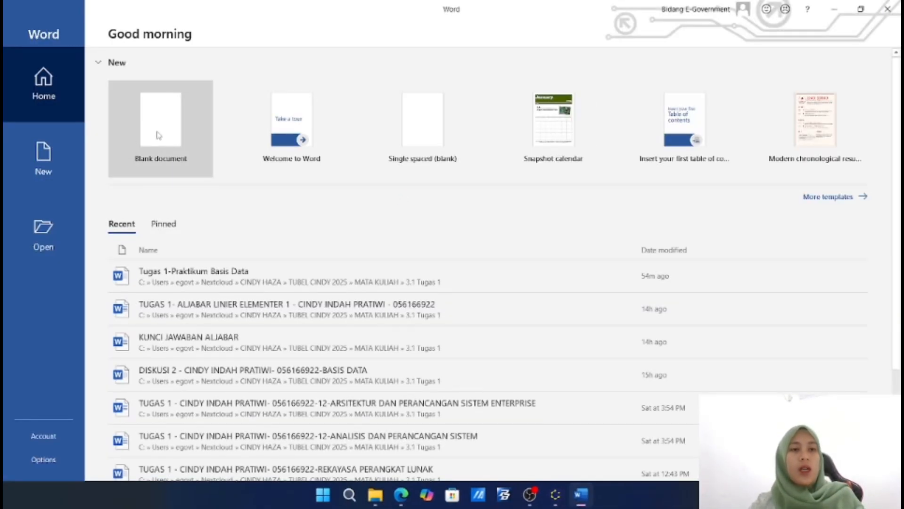
{"action": "left_click", "coordinate": [158, 136]}
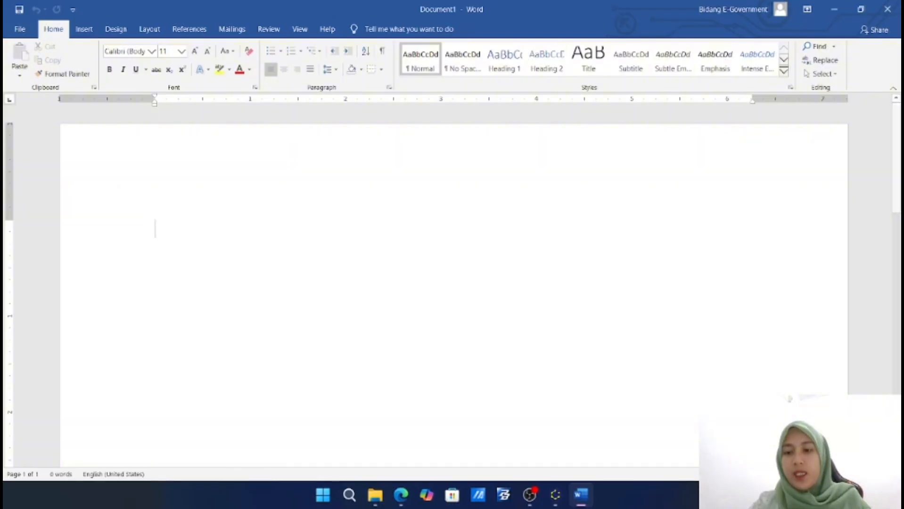
{"action": "left_click", "coordinate": [804, 474]}
{"action": "left_click", "coordinate": [804, 474]}
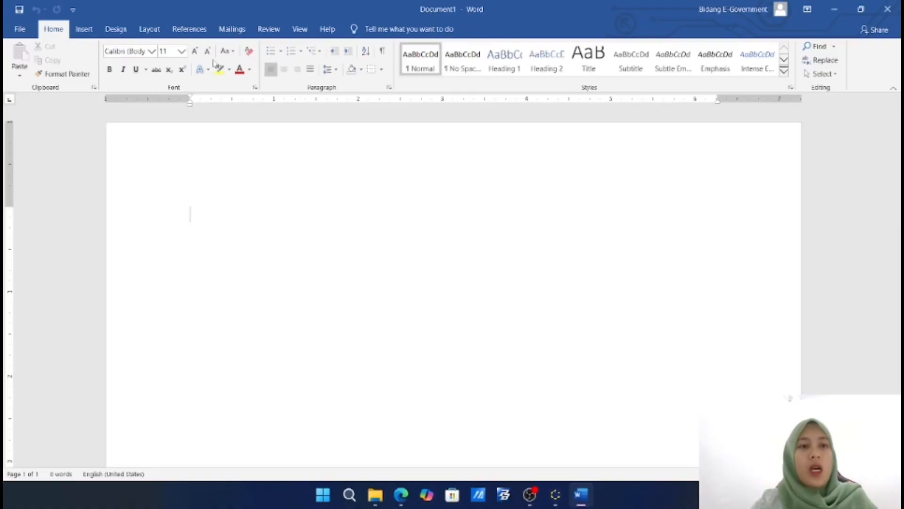
Write the heading "Tahapan-Tahapan Pembuatan ERD :" in 12-point text on the document's first line
{"action": "left_click", "coordinate": [194, 51]}
{"action": "type", "text": "Ta"}
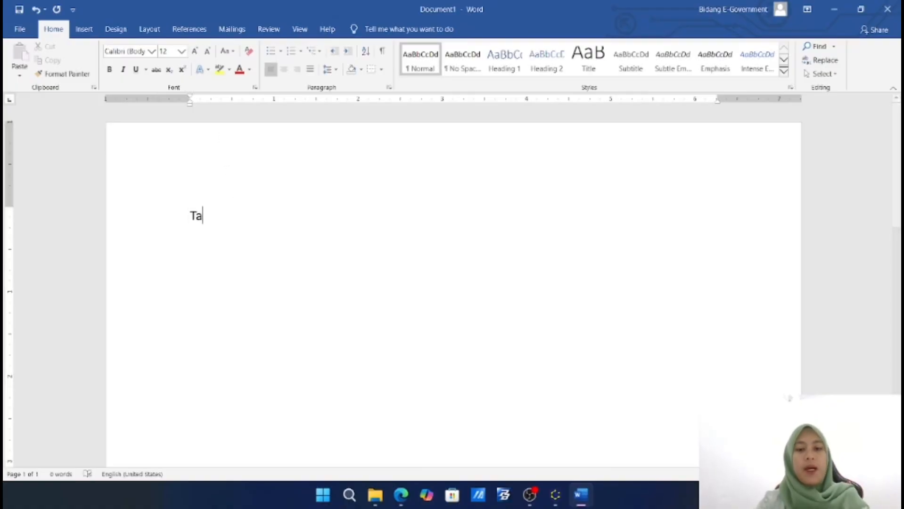
{"action": "type", "text": "hapan"}
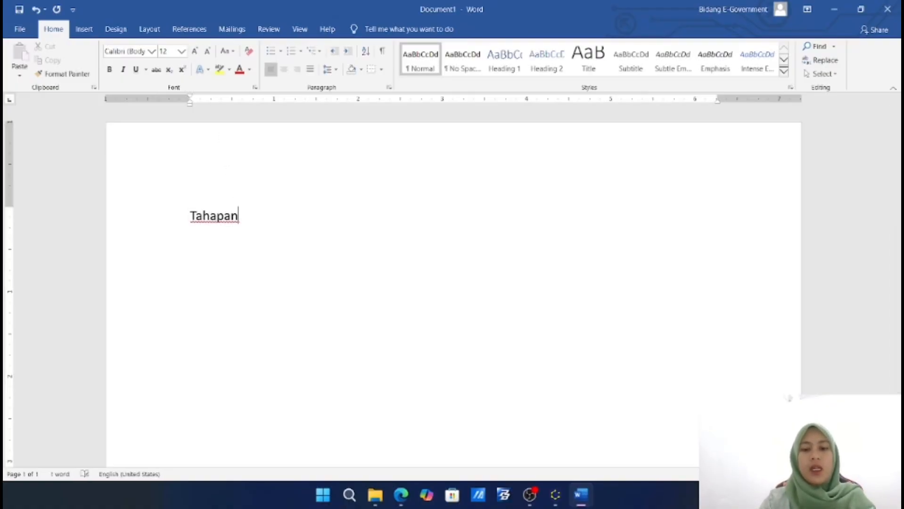
{"action": "type", "text": "-Tahapan "}
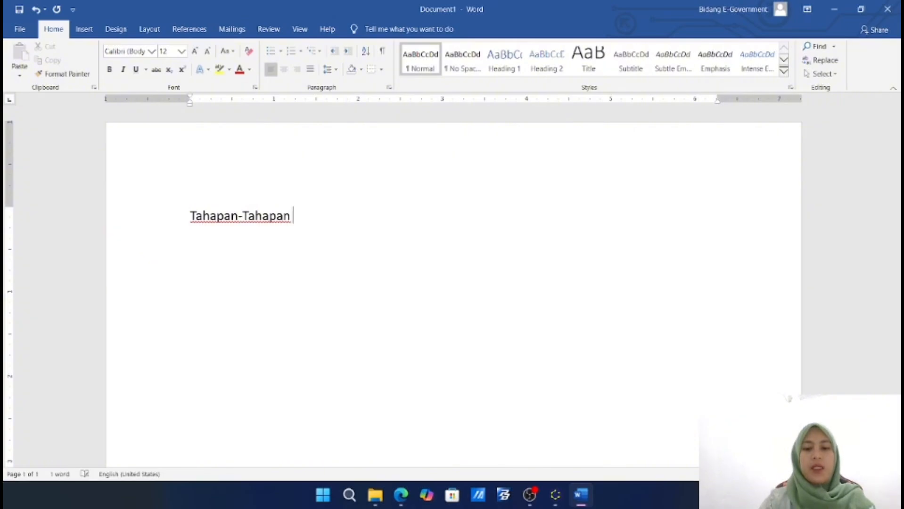
{"action": "type", "text": "Pembuatan ERD"}
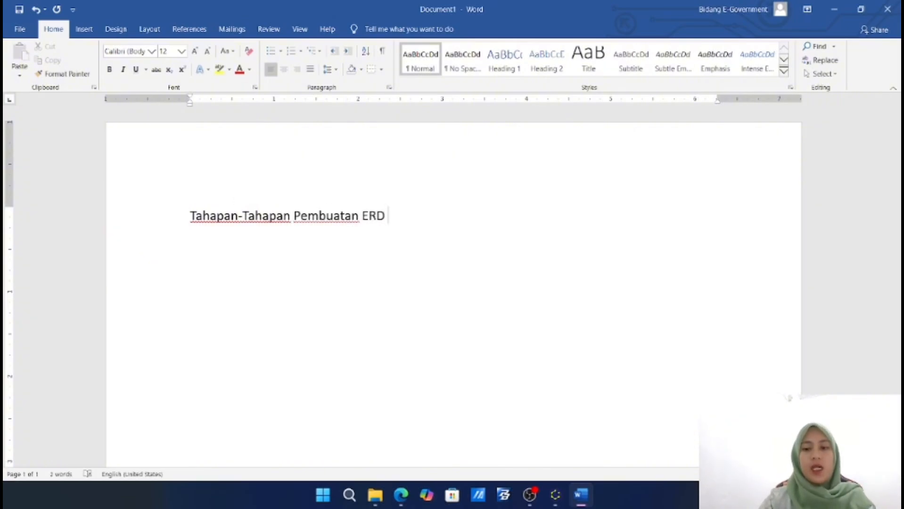
{"action": "type", "text": " :"}
{"action": "key", "text": "Return"}
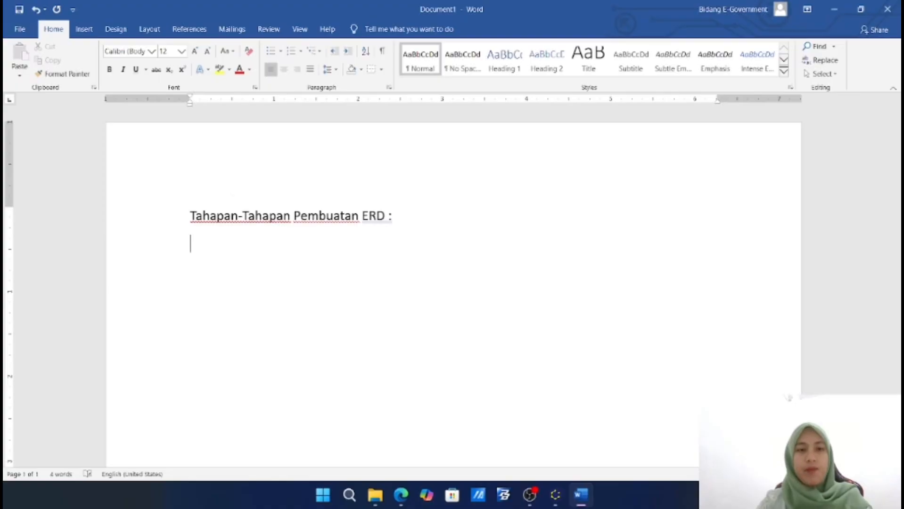
Add the first numbered list item: "Menentukan atau Menetapkan Entitas terkait dari suatu kasus/suatu system."
{"action": "type", "text": "1."}
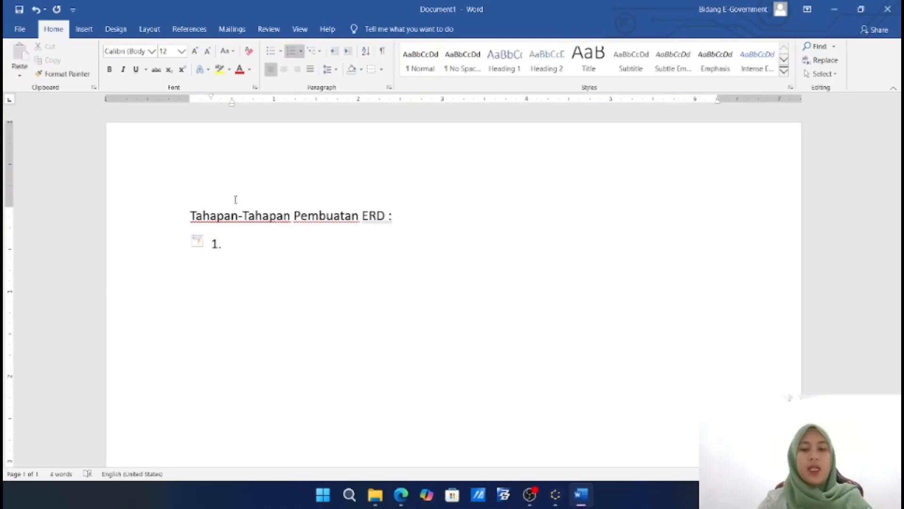
{"action": "type", "text": " Menentukan "}
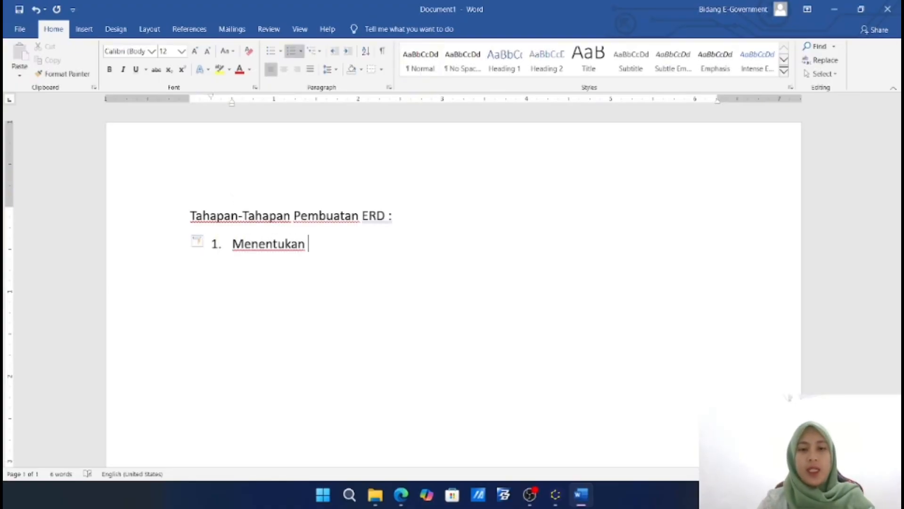
{"action": "type", "text": "atau Men"}
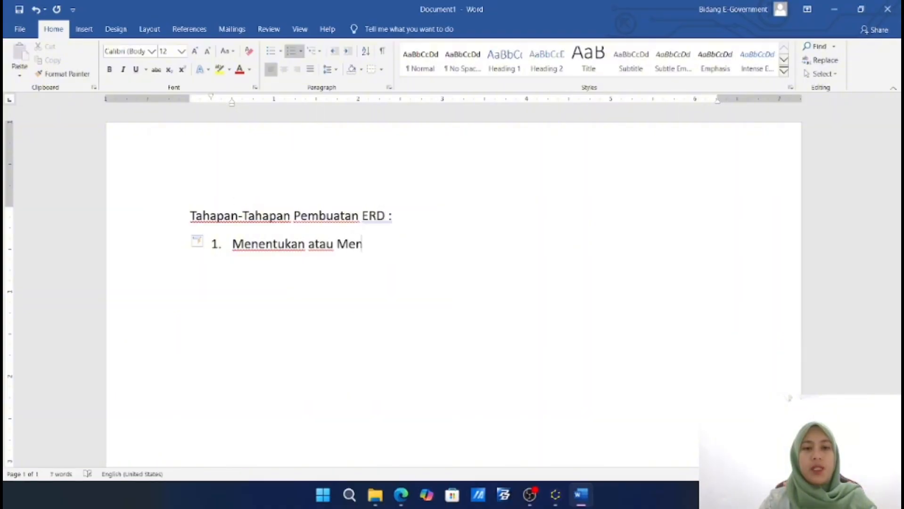
{"action": "type", "text": "entapka"}
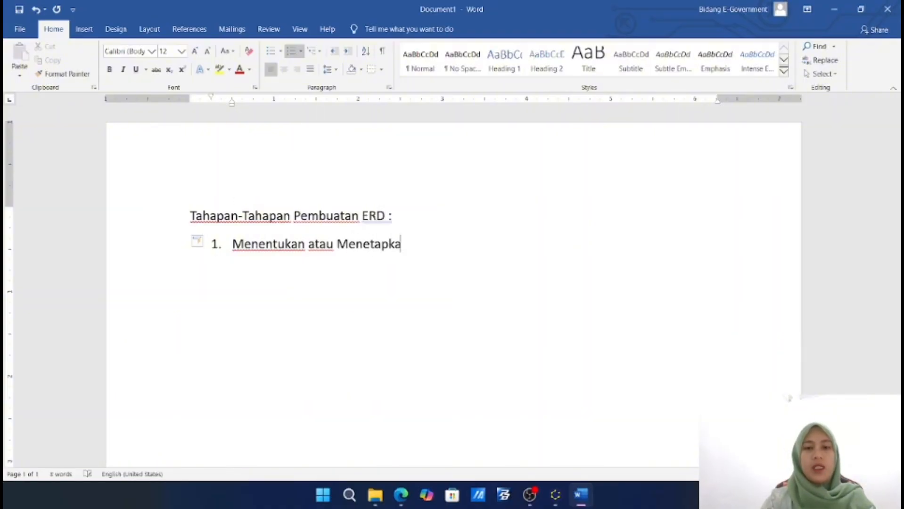
{"action": "type", "text": "n Entitas"}
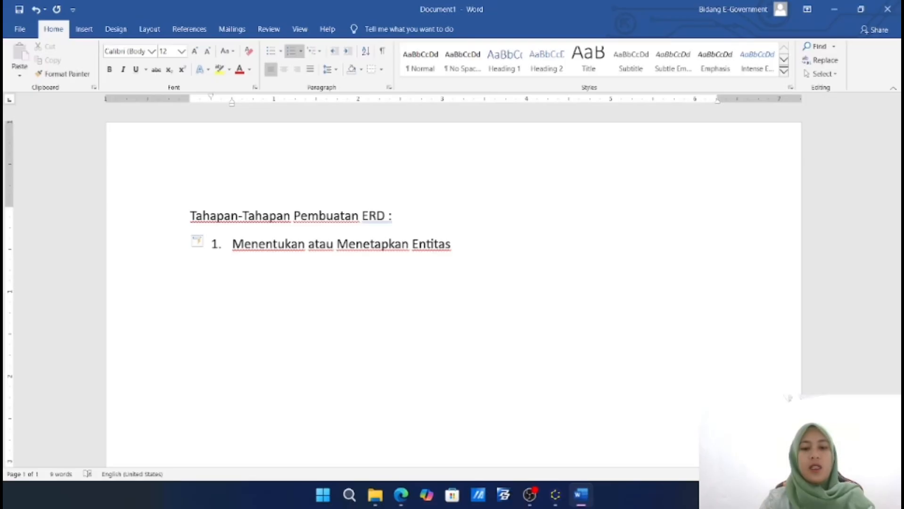
{"action": "type", "text": " terkait"}
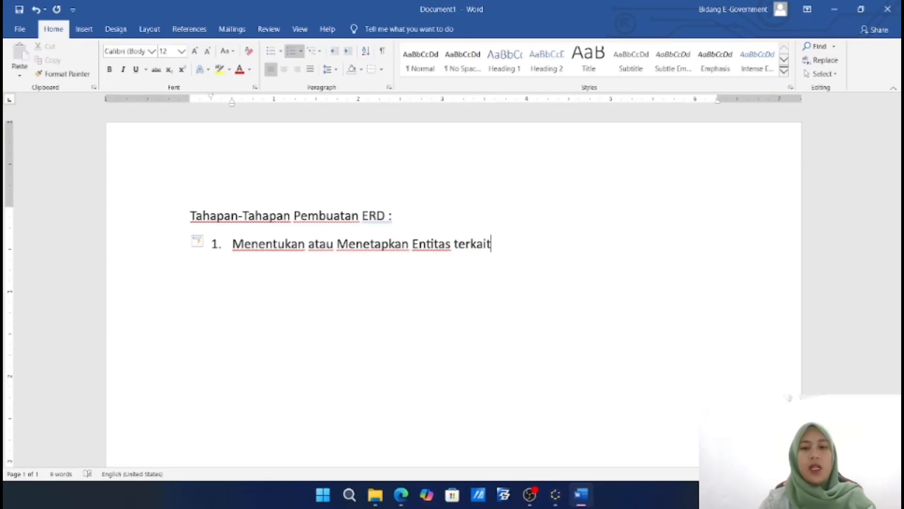
{"action": "type", "text": " dari suatu "}
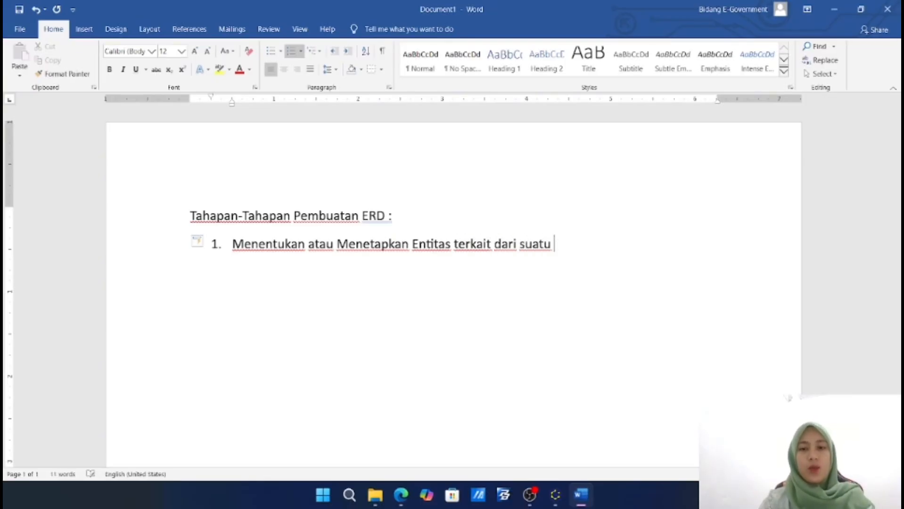
{"action": "type", "text": "kasus/s"}
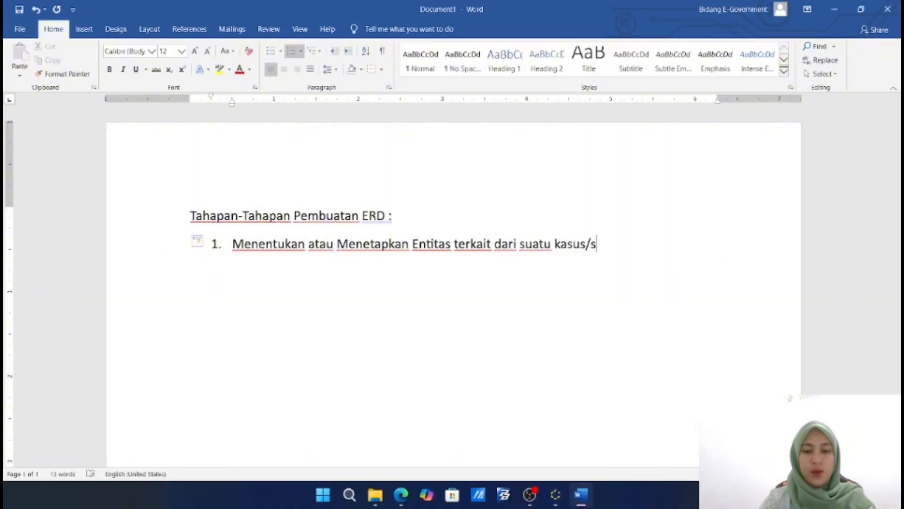
{"action": "type", "text": "uatu siste"}
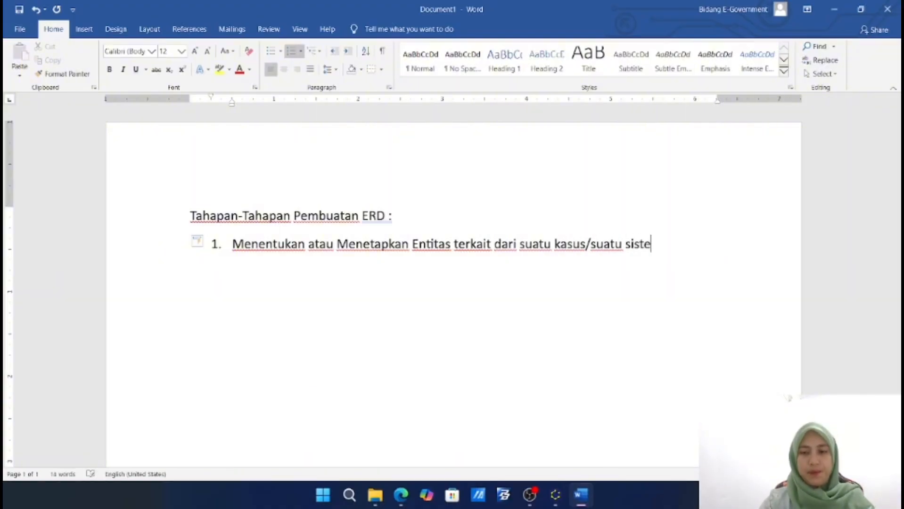
{"action": "key", "text": "BackSpace"}
{"action": "key", "text": "BackSpace"}
{"action": "key", "text": "BackSpace"}
{"action": "key", "text": "BackSpace"}
{"action": "type", "text": "ystem."}
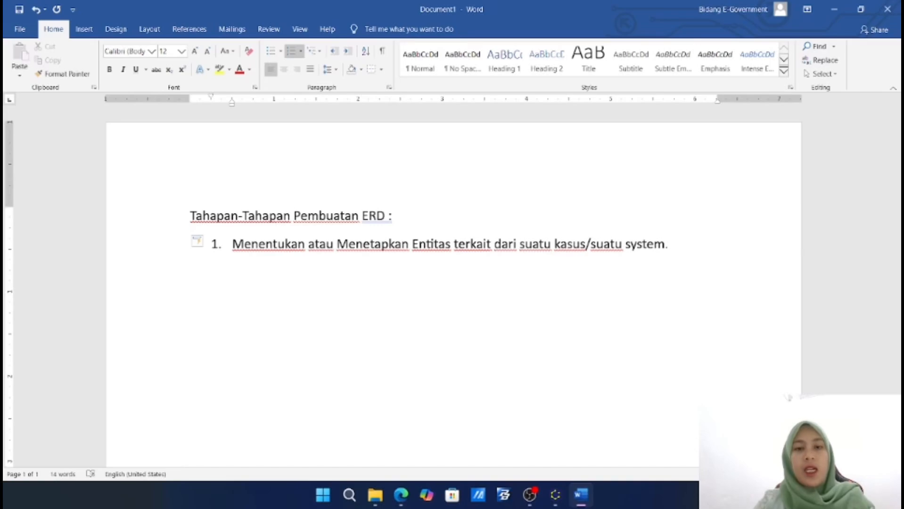
Switch to the assignment PDF in Edge and point out the words mahasiswa, matakuliah and dosen in the case text
{"action": "left_click", "coordinate": [400, 496]}
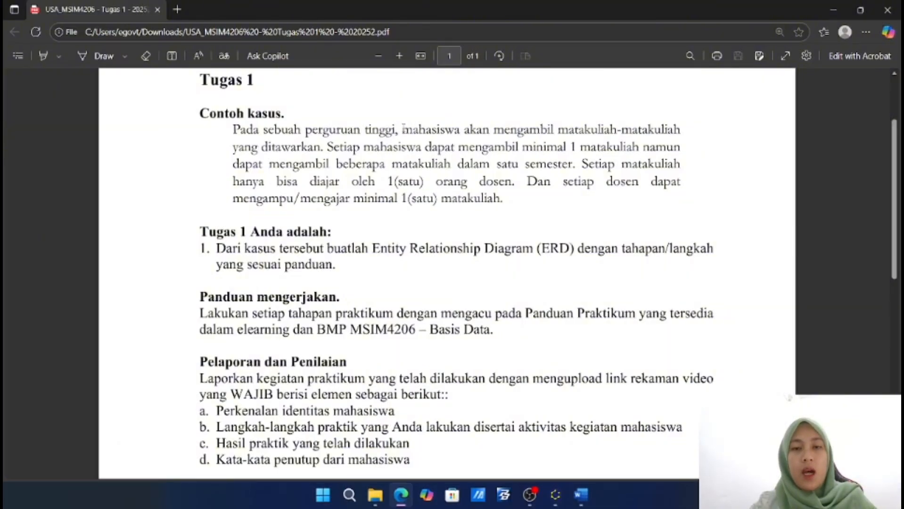
{"action": "left_click_drag", "start_coordinate": [403, 128], "coordinate": [460, 131]}
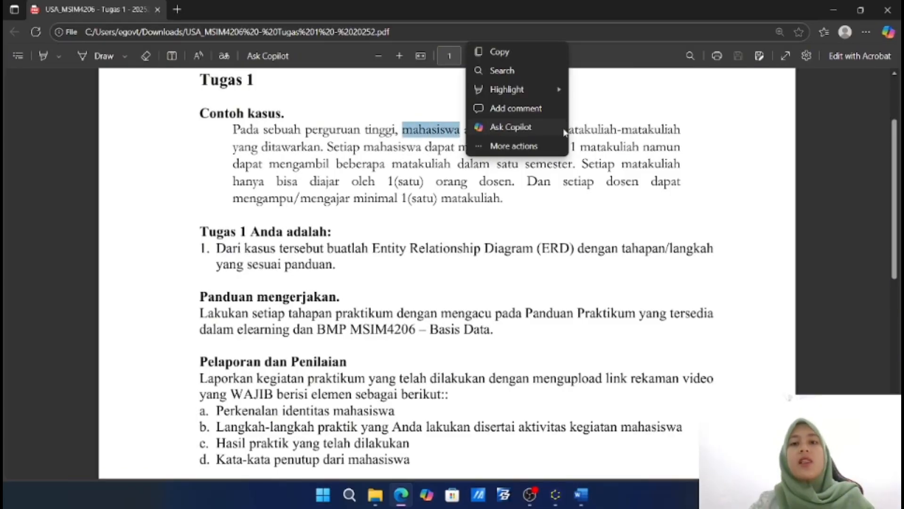
{"action": "left_click", "coordinate": [583, 130]}
{"action": "left_click_drag", "start_coordinate": [560, 129], "coordinate": [612, 130]}
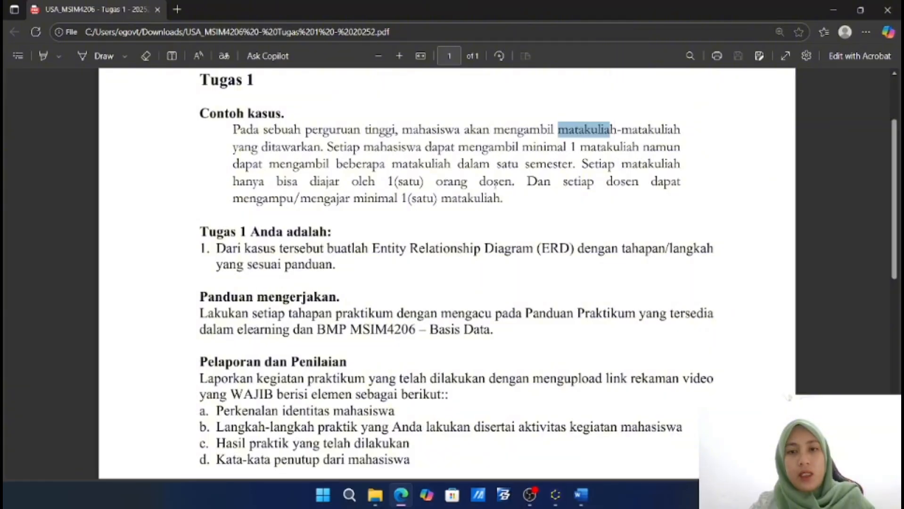
{"action": "left_click_drag", "start_coordinate": [480, 181], "coordinate": [512, 188]}
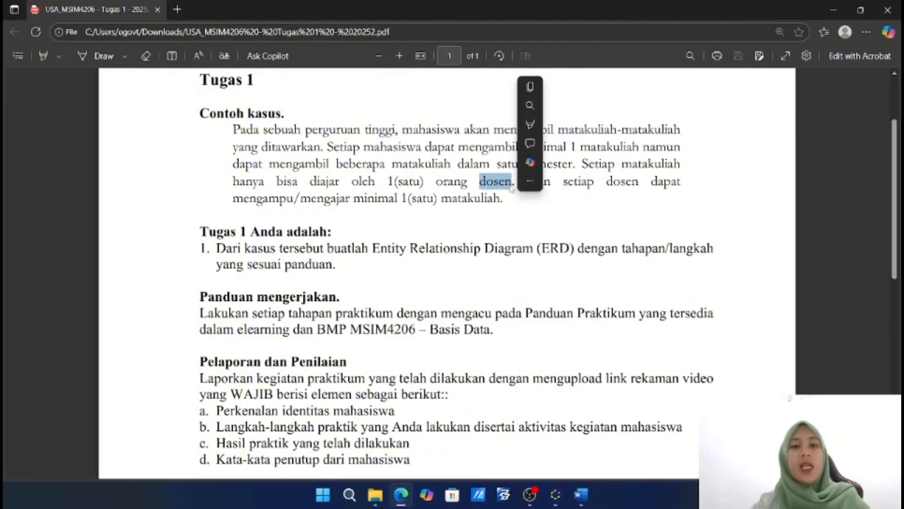
{"action": "left_click", "coordinate": [512, 184]}
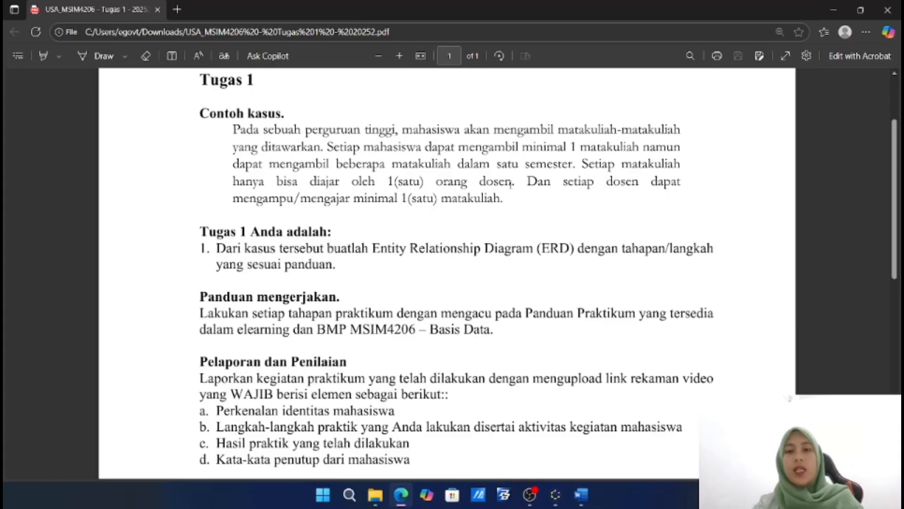
Switch to the Word document and add an unnumbered line "Entitas sesuai kasus :" beneath the first list item
{"action": "left_click", "coordinate": [581, 495]}
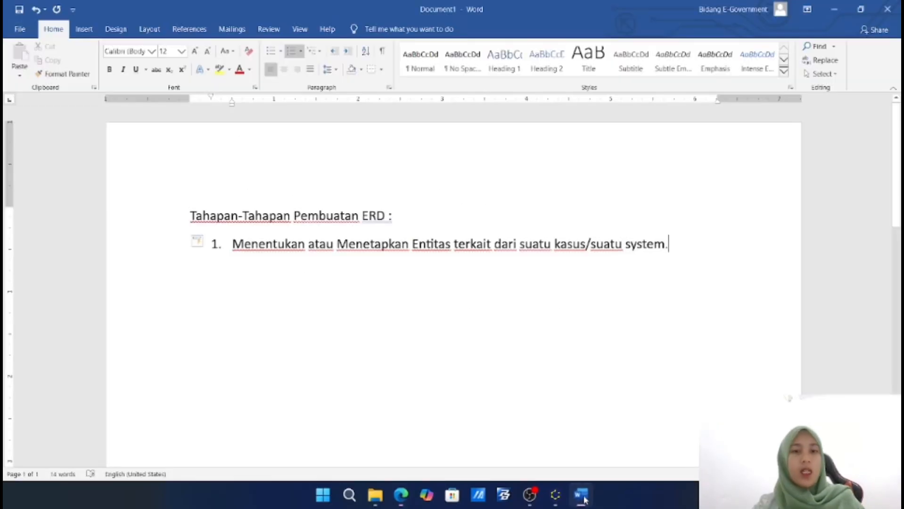
{"action": "left_click", "coordinate": [668, 243]}
{"action": "key", "text": "Return"}
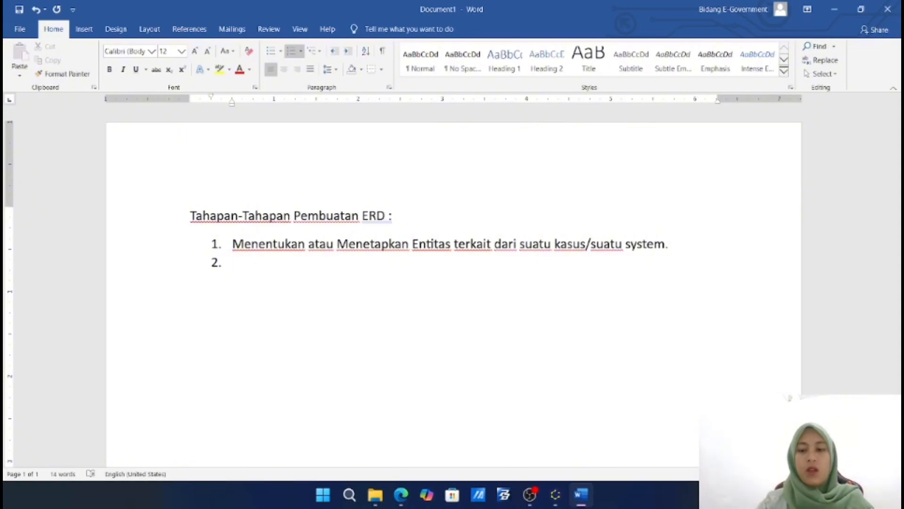
{"action": "key", "text": "BackSpace"}
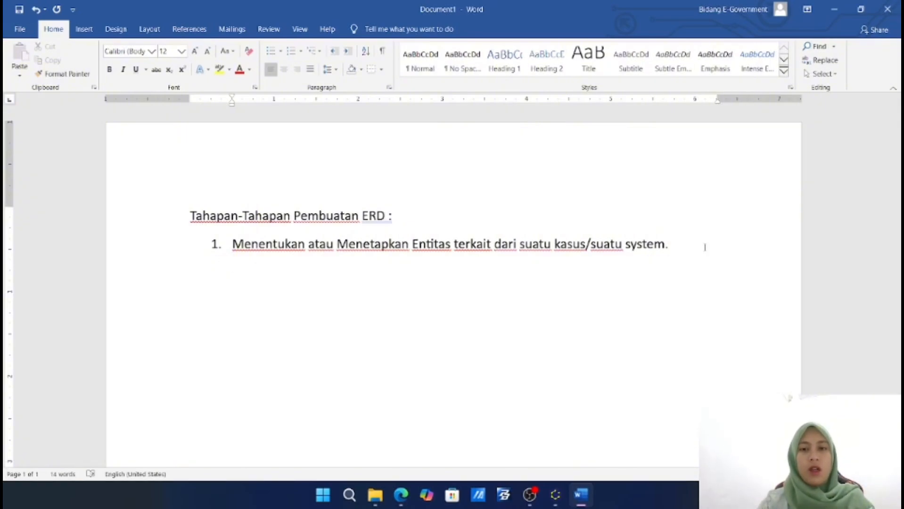
{"action": "type", "text": "Entit"}
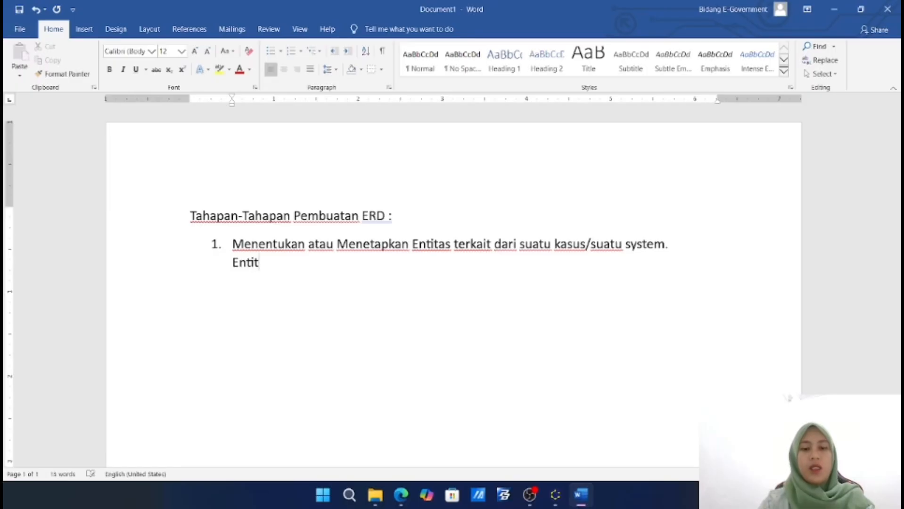
{"action": "type", "text": "as sesua"}
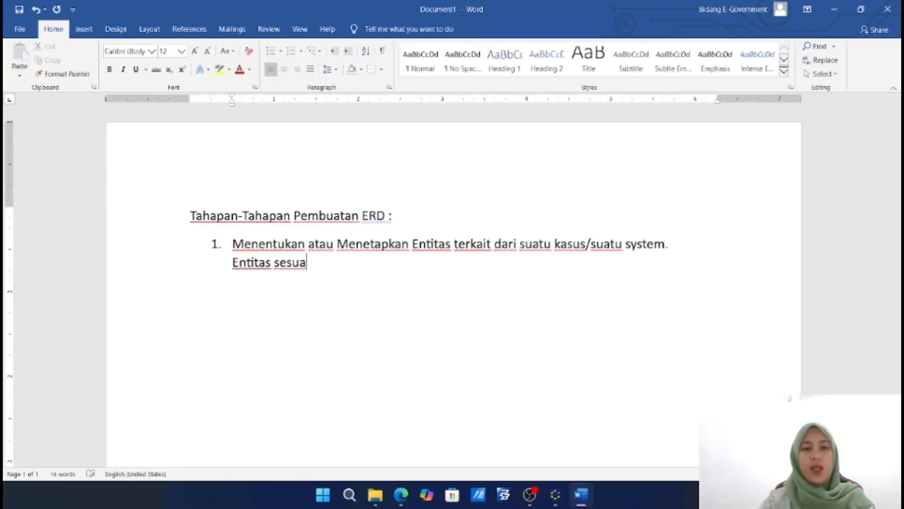
{"action": "type", "text": "i kasus :"}
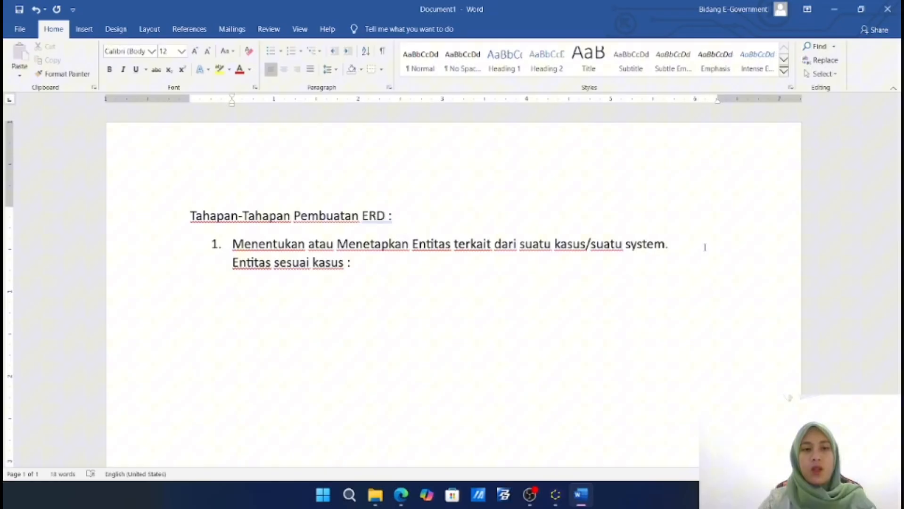
Add a sublist in the 1) number format below that line, listing Mahasiswa, Mata Kuliah and Dosen
{"action": "key", "text": "Return"}
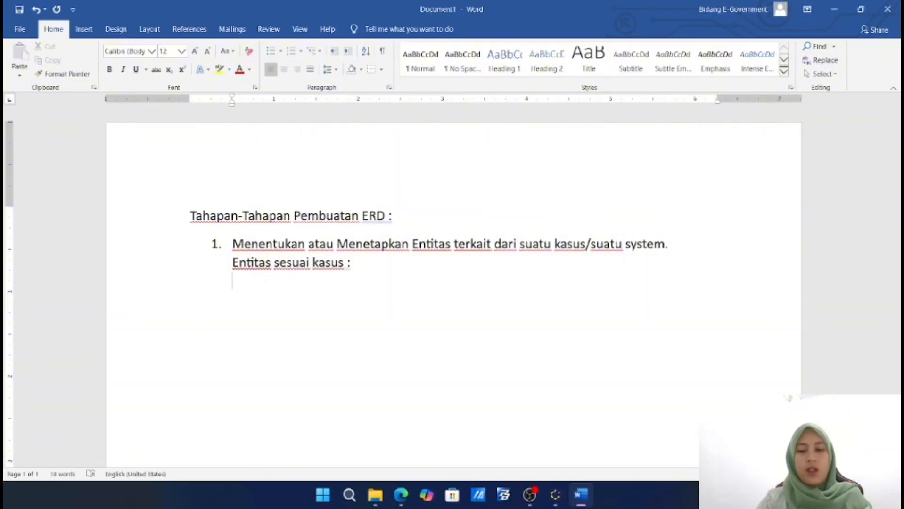
{"action": "type", "text": "1) "}
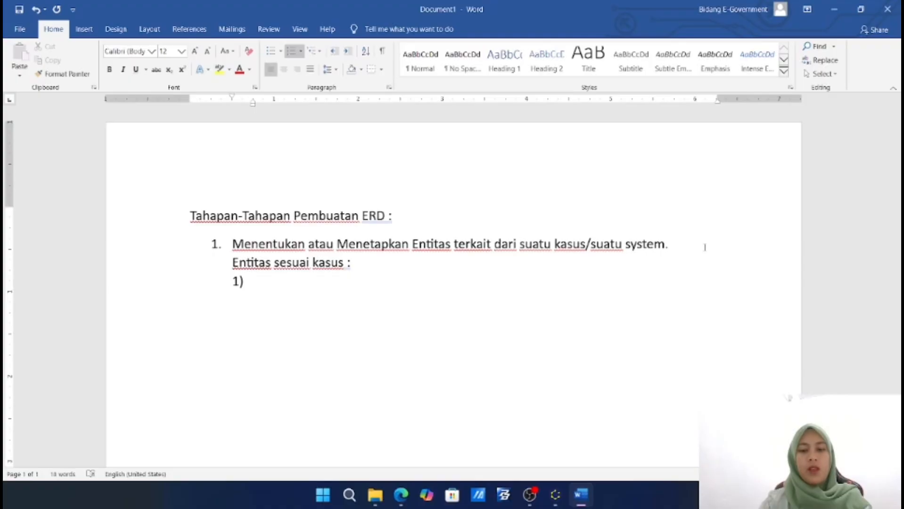
{"action": "type", "text": "Mahasiswa"}
{"action": "key", "text": "Return"}
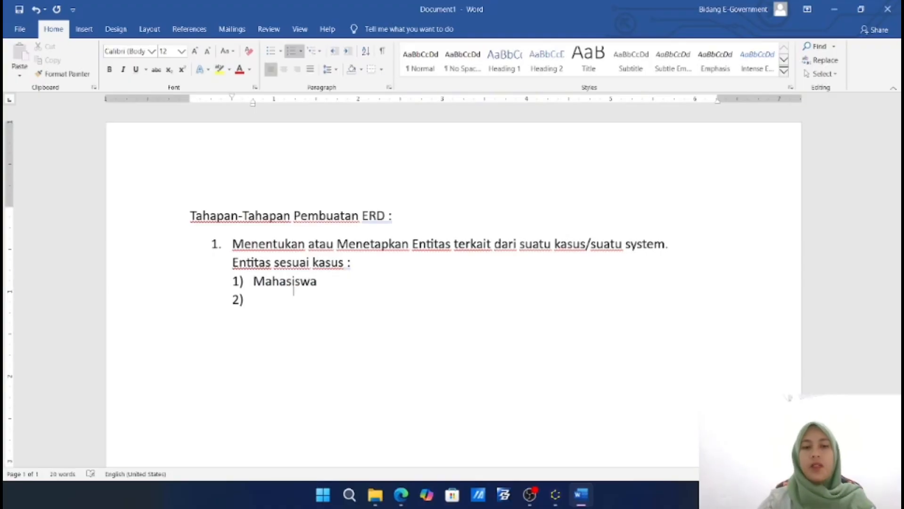
{"action": "type", "text": "Mata"}
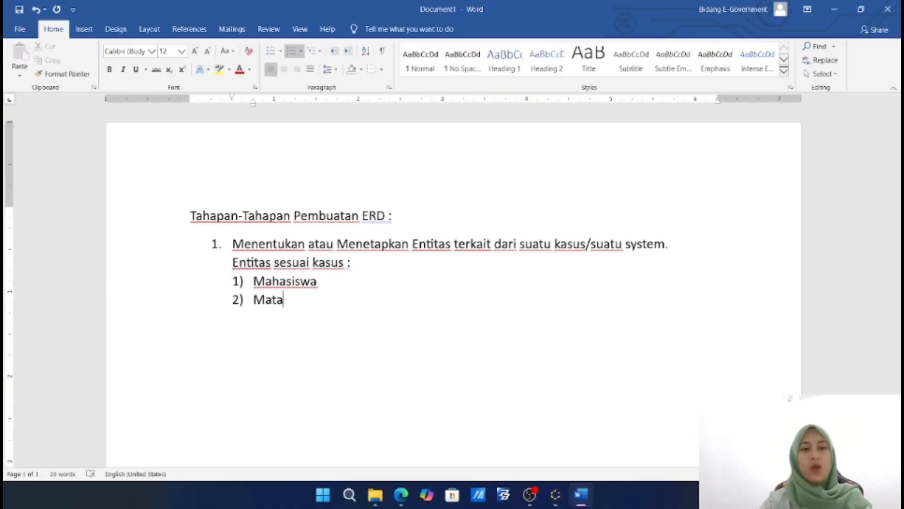
{"action": "type", "text": " Kuliah"}
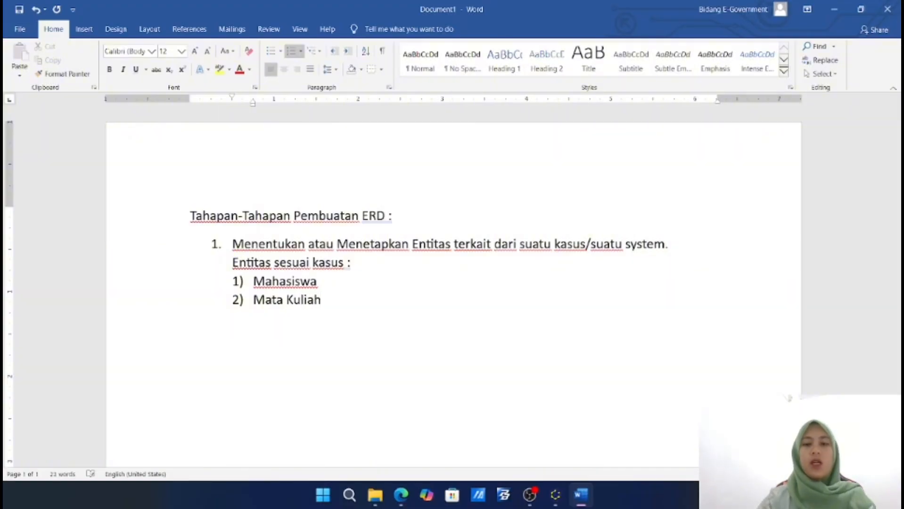
{"action": "key", "text": "Return"}
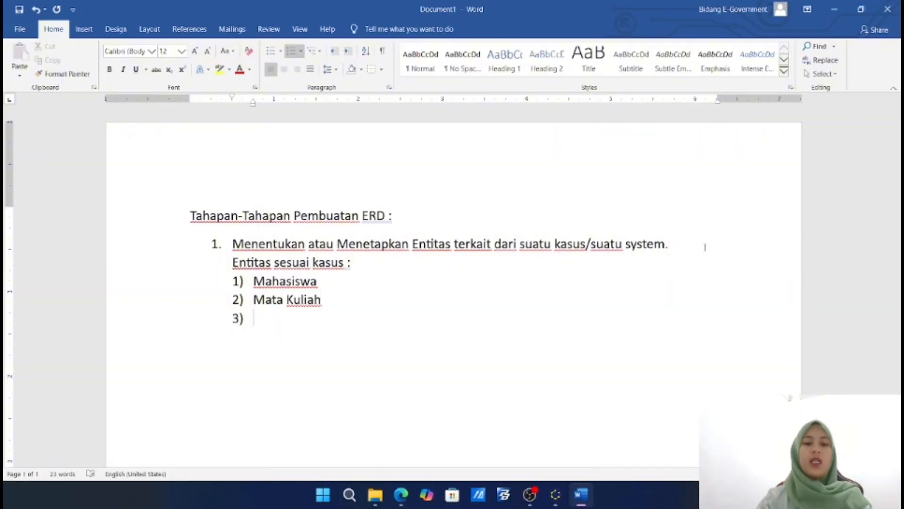
{"action": "type", "text": "Dosen"}
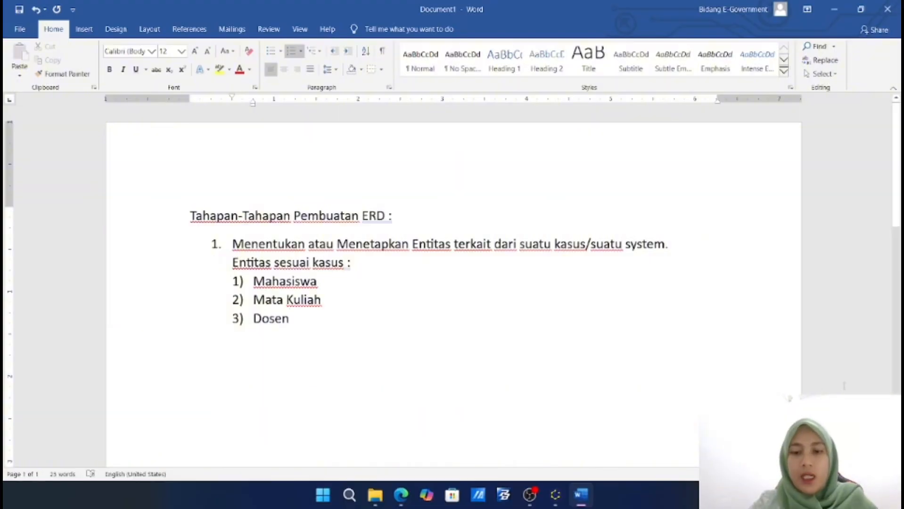
Switch to yEd and place three plain rectangular Entity nodes side by side across the empty canvas
{"action": "left_click", "coordinate": [555, 494]}
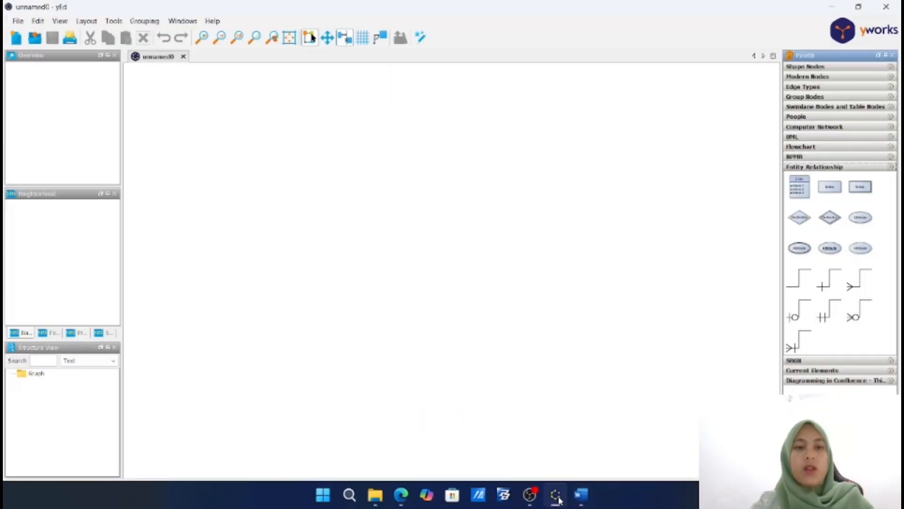
{"action": "left_click", "coordinate": [832, 191]}
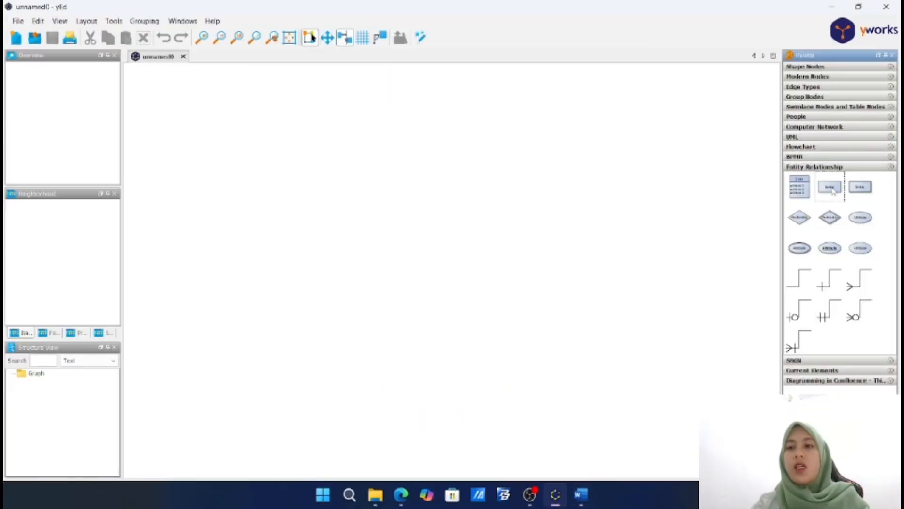
{"action": "left_click_drag", "start_coordinate": [833, 191], "coordinate": [265, 215]}
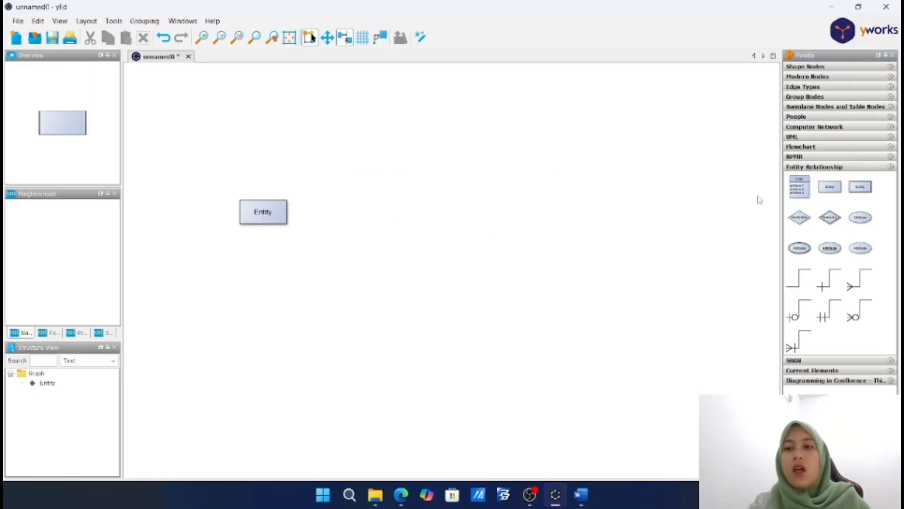
{"action": "left_click_drag", "start_coordinate": [835, 189], "coordinate": [490, 218]}
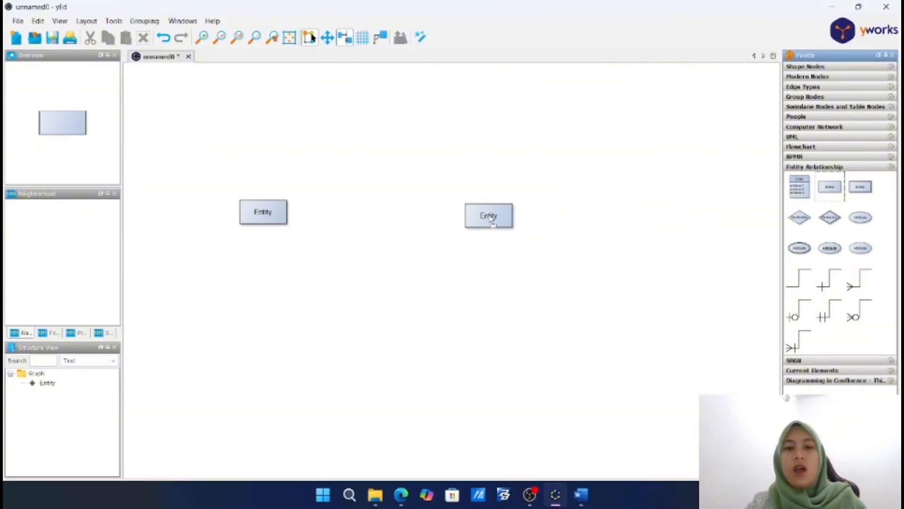
{"action": "left_click_drag", "start_coordinate": [831, 188], "coordinate": [719, 223]}
Spread the three entity nodes farther apart across the canvas and align them in one level, evenly spaced row
{"action": "mouse_move", "coordinate": [266, 223]}
{"action": "left_mouse_down"}
{"action": "mouse_move", "coordinate": [213, 213]}
{"action": "mouse_move", "coordinate": [261, 218]}
{"action": "left_mouse_up"}
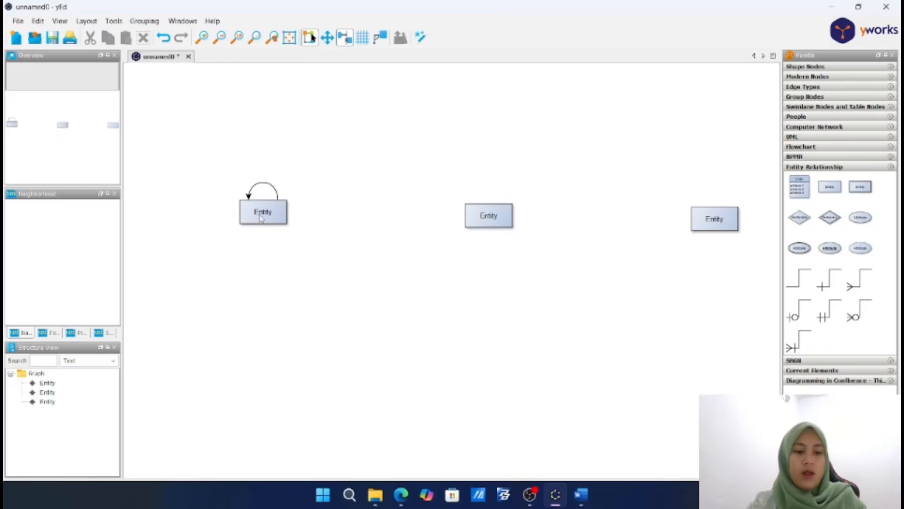
{"action": "key", "text": "ctrl+z"}
{"action": "left_click_drag", "start_coordinate": [243, 215], "coordinate": [193, 219]}
{"action": "key", "text": "ctrl+z"}
{"action": "left_click", "coordinate": [491, 224]}
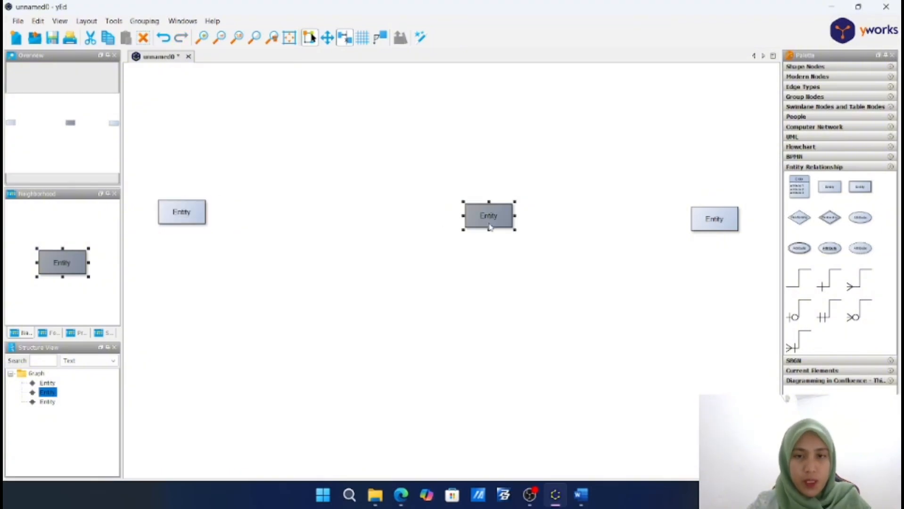
{"action": "left_click_drag", "start_coordinate": [509, 225], "coordinate": [468, 229]}
{"action": "left_click", "coordinate": [711, 224]}
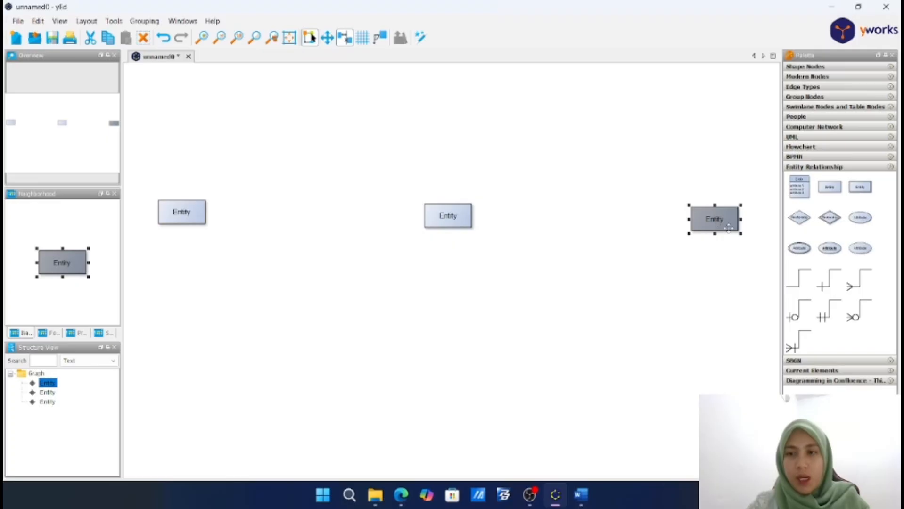
{"action": "left_click_drag", "start_coordinate": [728, 227], "coordinate": [740, 226]}
{"action": "left_click", "coordinate": [197, 222]}
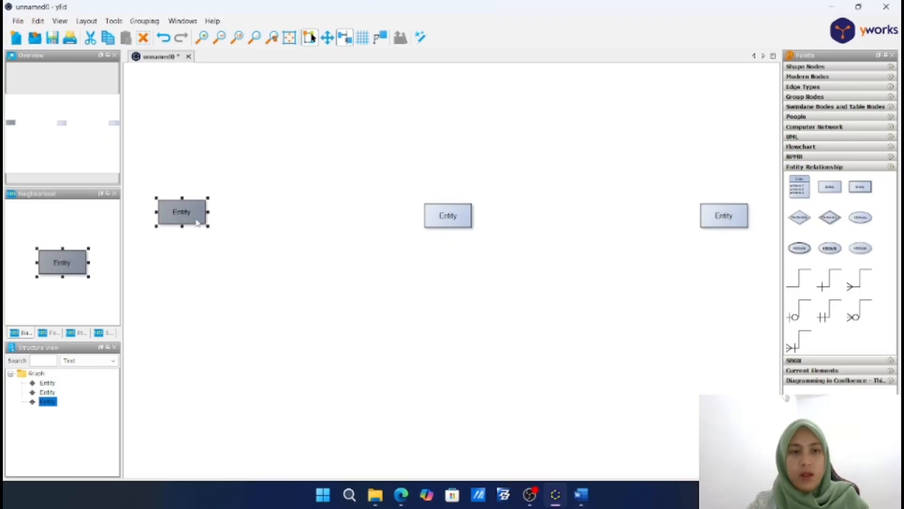
{"action": "left_click_drag", "start_coordinate": [199, 222], "coordinate": [200, 225]}
{"action": "left_click", "coordinate": [419, 321]}
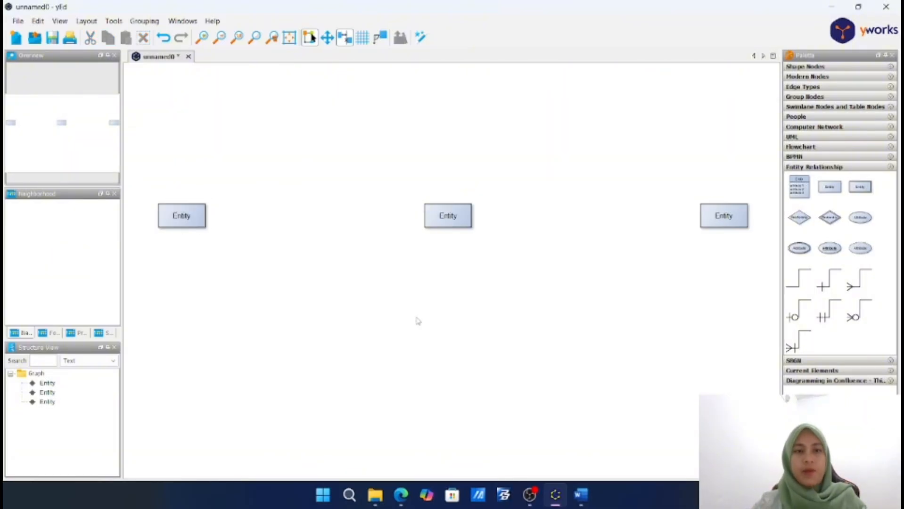
Label the three entity nodes from left to right as Mahasiswa, Mata_Kuliah and Dosen
{"action": "double_click", "coordinate": [181, 221]}
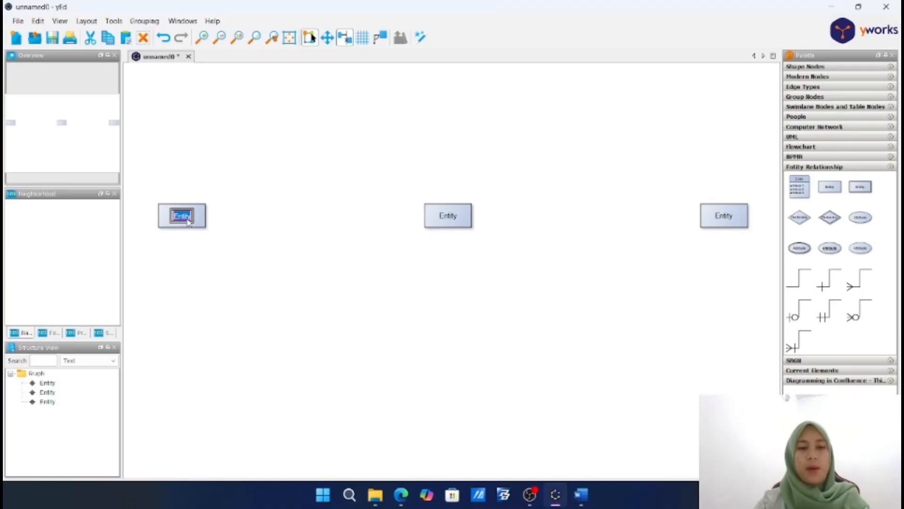
{"action": "type", "text": "Mahasis"}
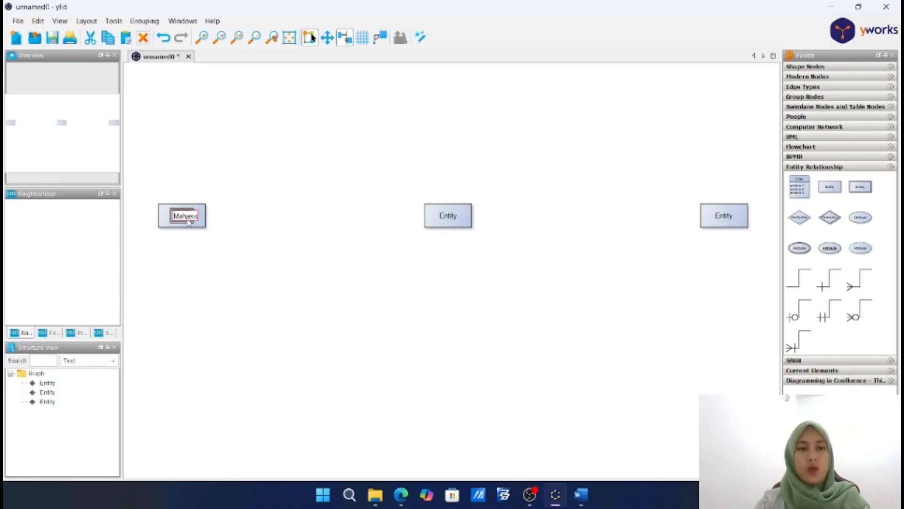
{"action": "type", "text": "wa"}
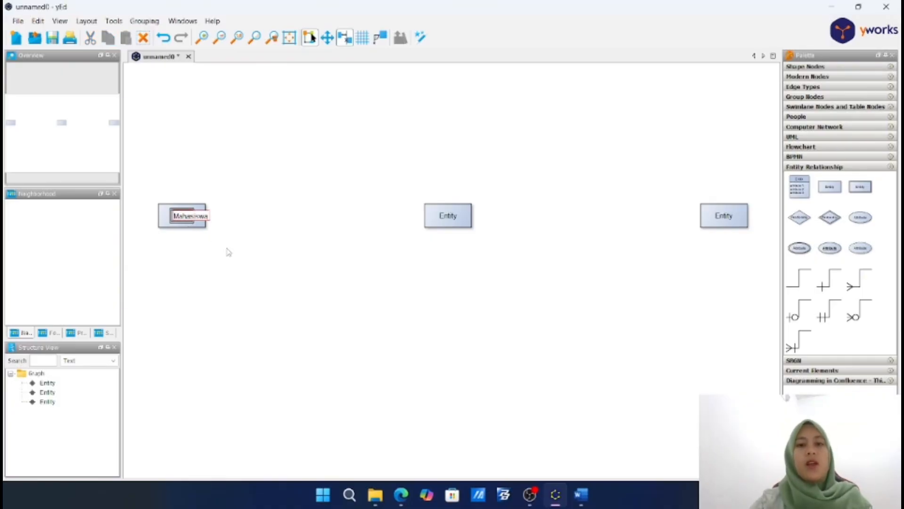
{"action": "left_click", "coordinate": [229, 252]}
{"action": "double_click", "coordinate": [445, 218]}
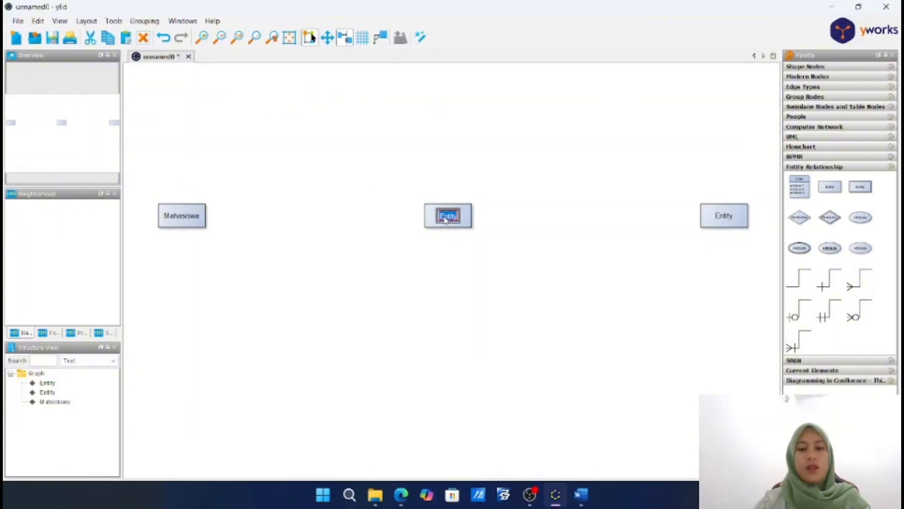
{"action": "type", "text": "Ma"}
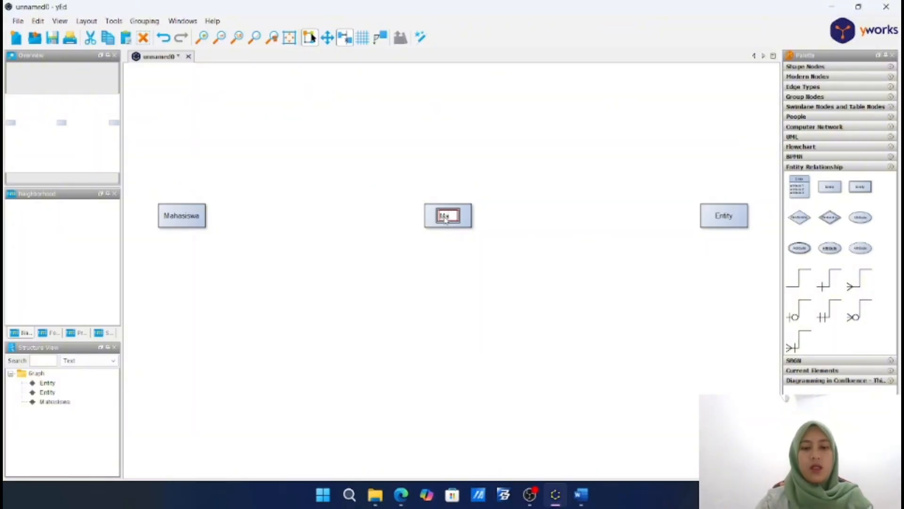
{"action": "type", "text": "ta Kuliah"}
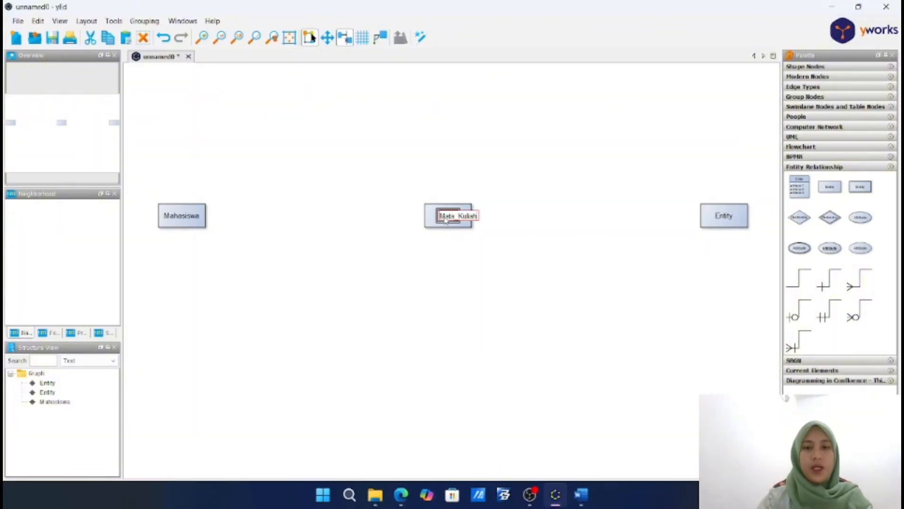
{"action": "left_click", "coordinate": [474, 239]}
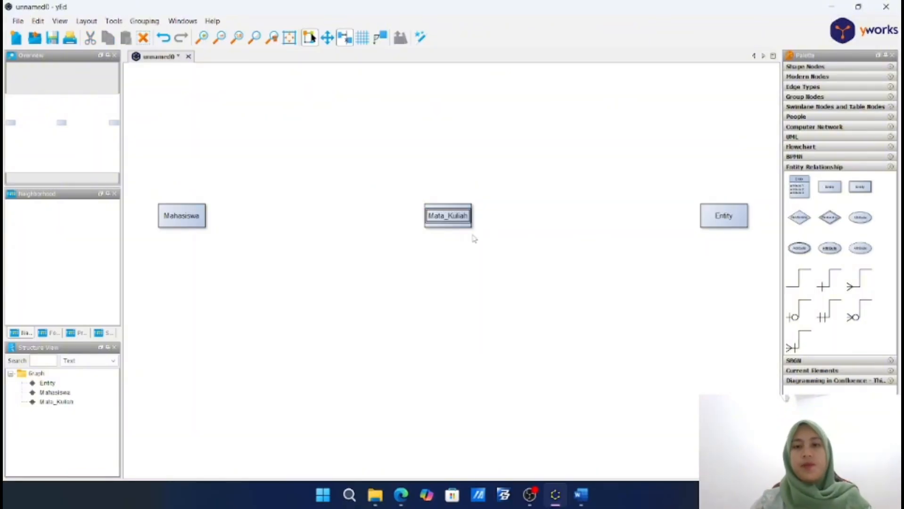
{"action": "double_click", "coordinate": [729, 218]}
{"action": "type", "text": "Do"}
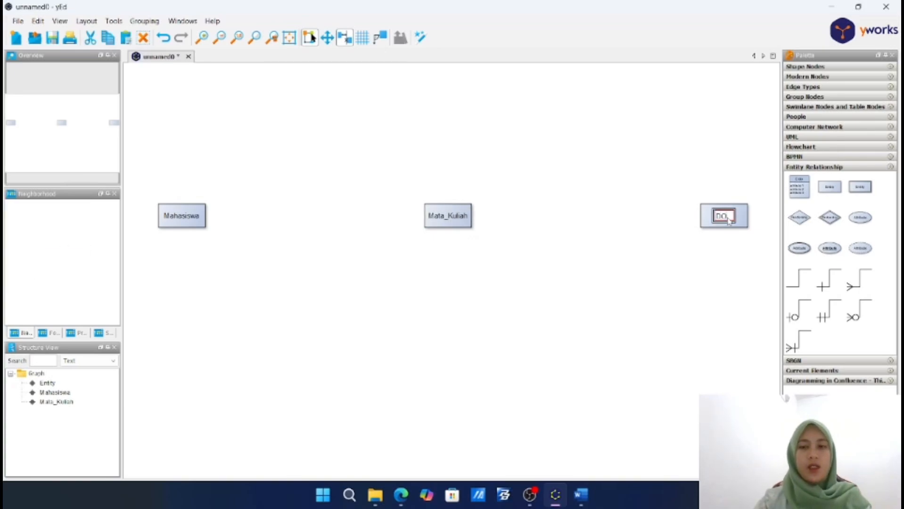
{"action": "type", "text": "sen"}
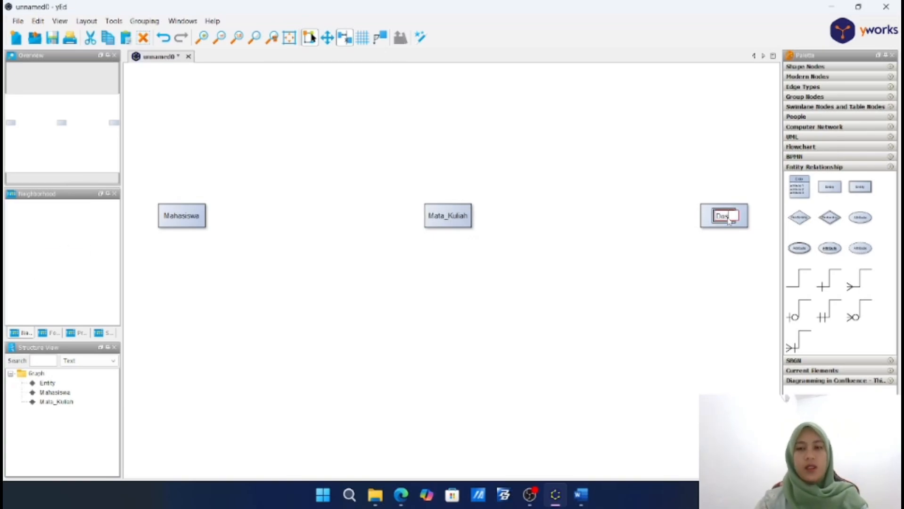
{"action": "left_click", "coordinate": [742, 293]}
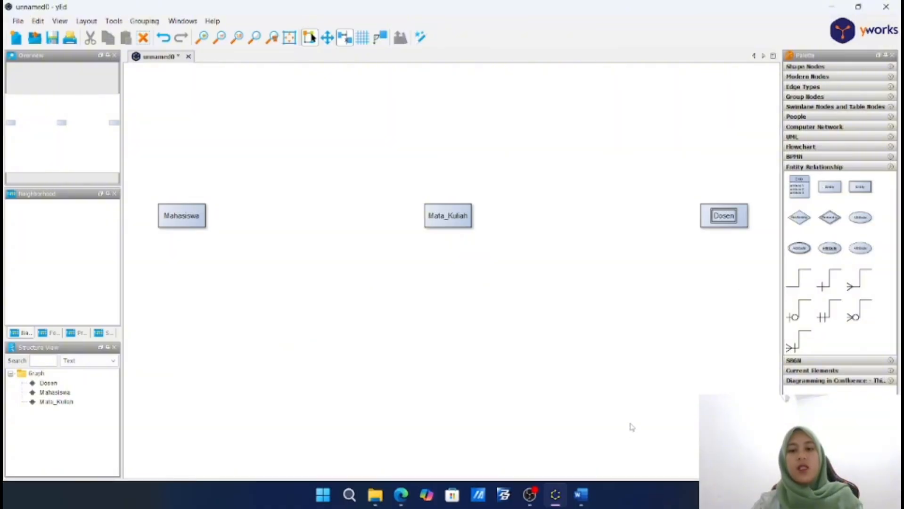
Switch to Word and add main list item 2 below the Dosen entry, reading "Menentukan Atribut atau Field"
{"action": "left_click", "coordinate": [588, 498]}
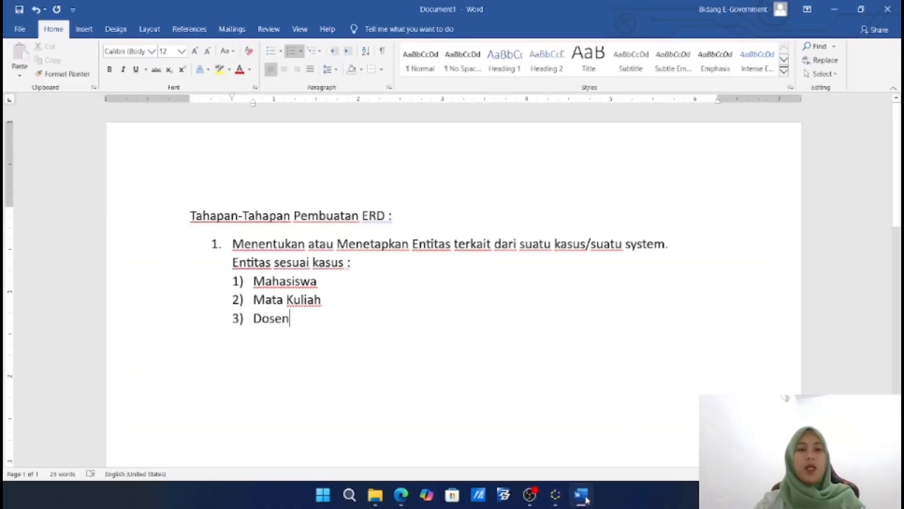
{"action": "key", "text": "Return"}
{"action": "key", "text": "BackSpace"}
{"action": "key", "text": "BackSpace"}
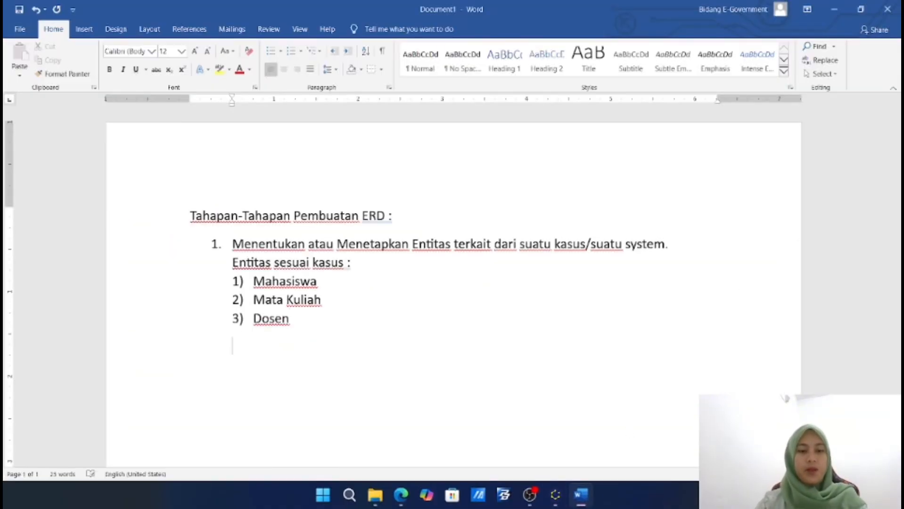
{"action": "type", "text": "2. "}
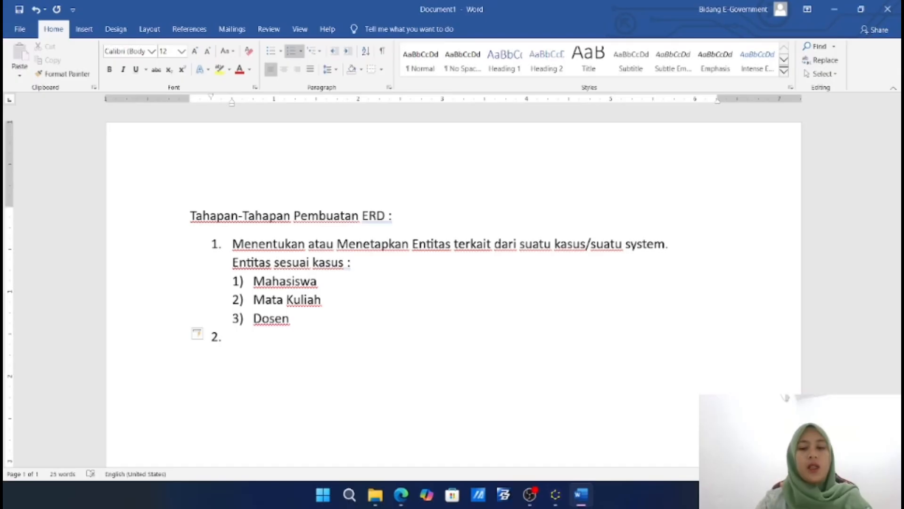
{"action": "type", "text": "Menentukan"}
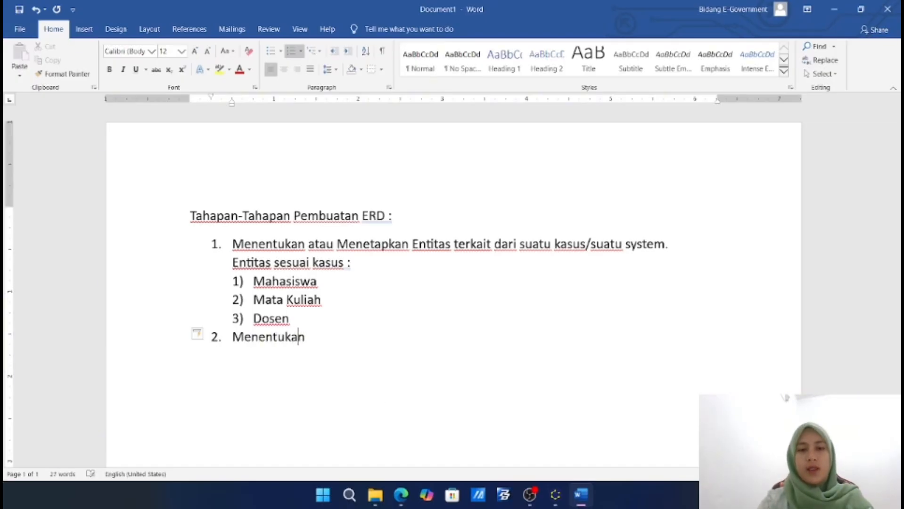
{"action": "type", "text": " Atribu"}
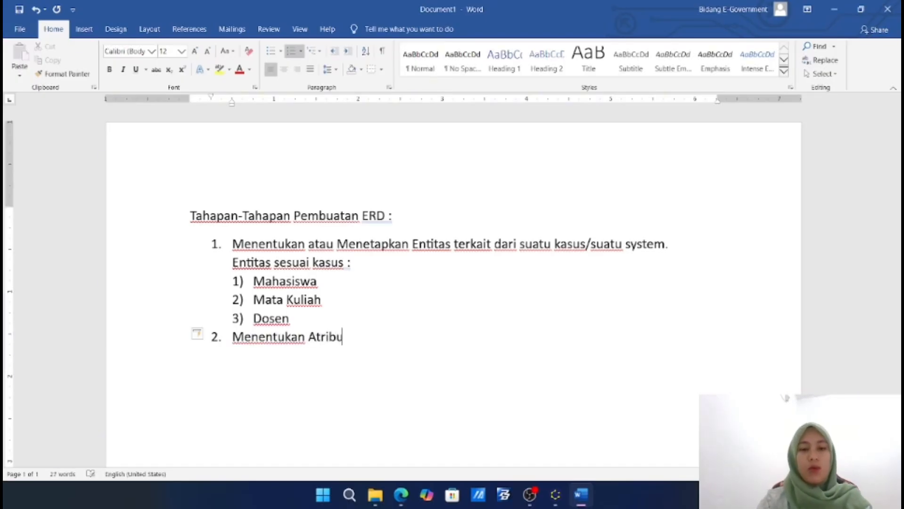
{"action": "type", "text": "t atau Field"}
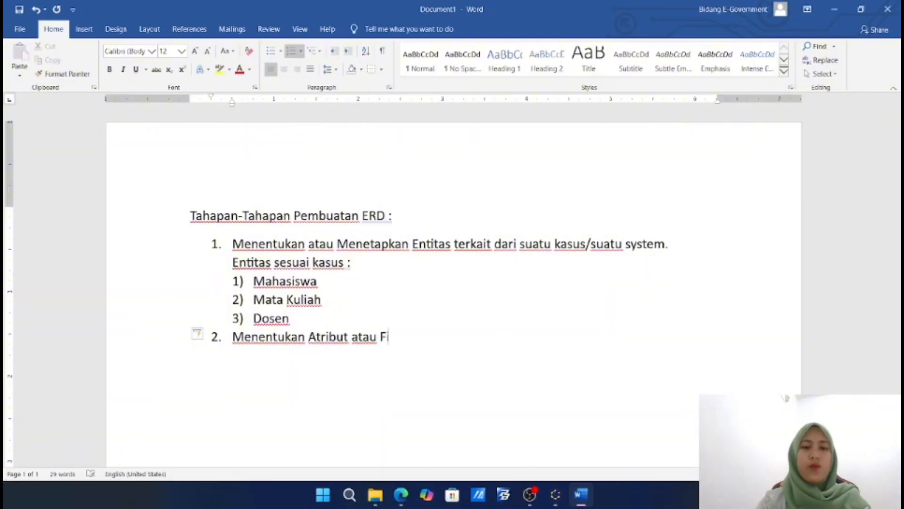
Italicize the word "Field" in item 2 and return to regular formatting for the text that follows
{"action": "key", "text": "shift+Left"}
{"action": "key", "text": "shift+Left"}
{"action": "key", "text": "shift+Left"}
{"action": "key", "text": "shift+Left"}
{"action": "key", "text": "shift+Left"}
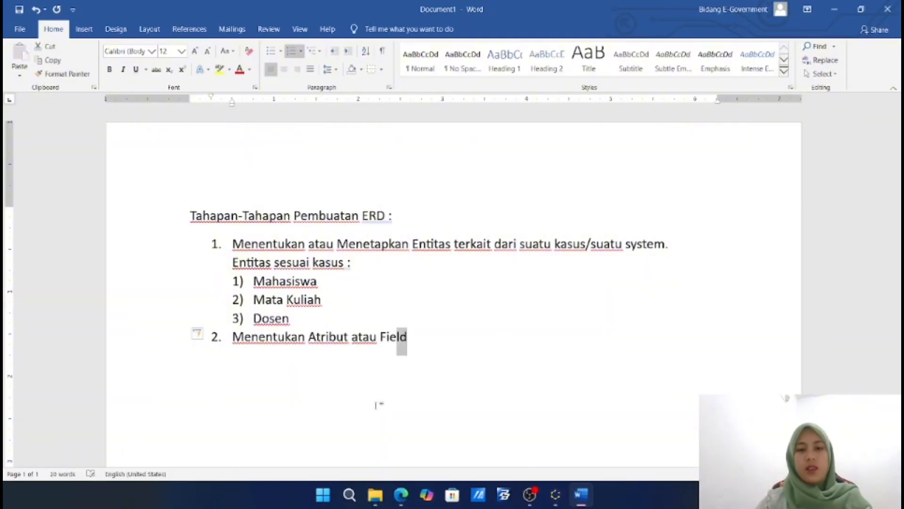
{"action": "key", "text": "ctrl+i"}
{"action": "key", "text": "Right"}
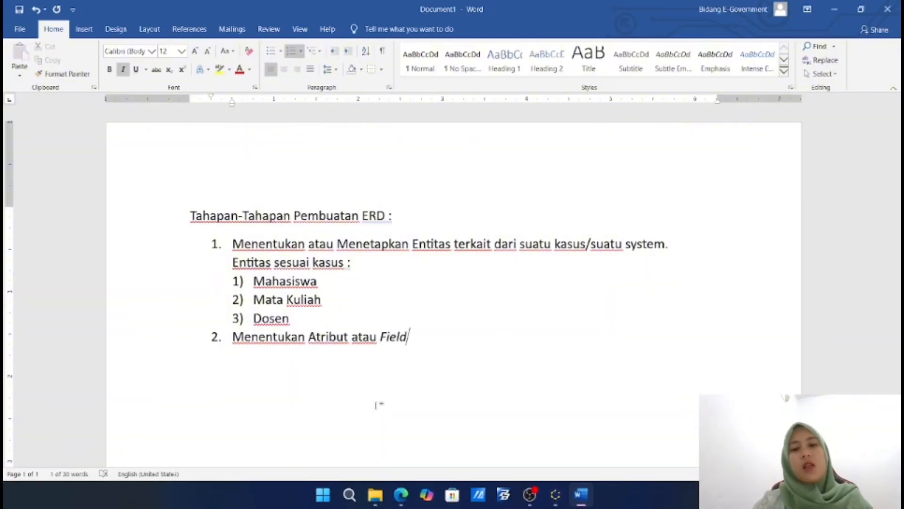
{"action": "key", "text": "ctrl+i"}
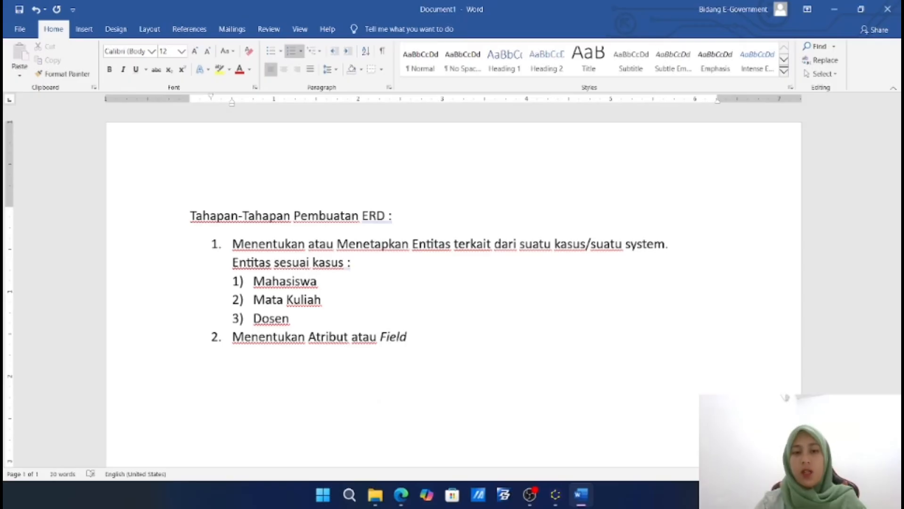
Continue item 2 after "Field" with "dari Entitas yang sudah di dapatkan sebelumnya"
{"action": "type", "text": "da"}
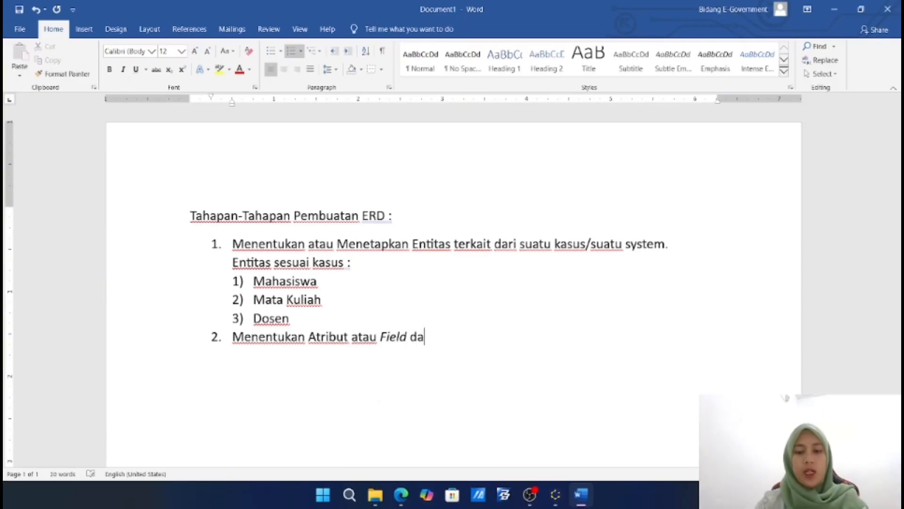
{"action": "type", "text": "ri enti"}
{"action": "key", "text": "BackSpace"}
{"action": "key", "text": "BackSpace"}
{"action": "key", "text": "BackSpace"}
{"action": "key", "text": "BackSpace"}
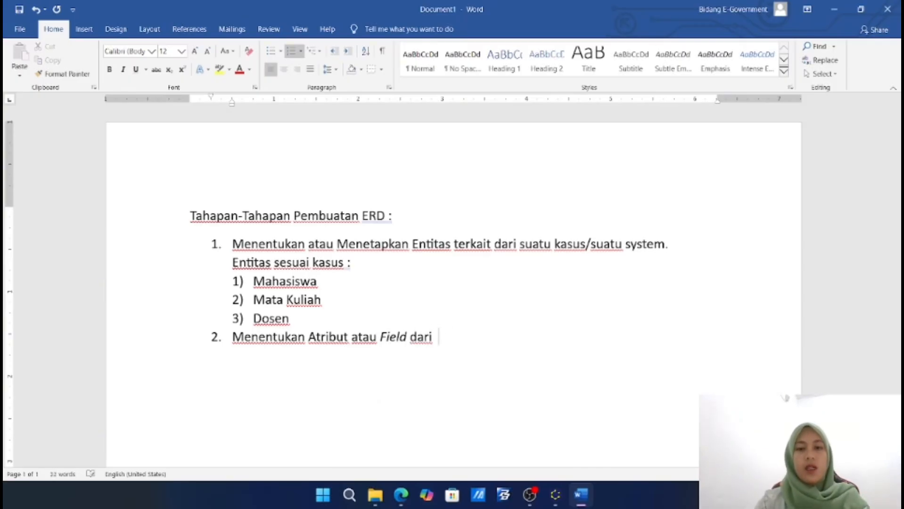
{"action": "type", "text": "Entitas "}
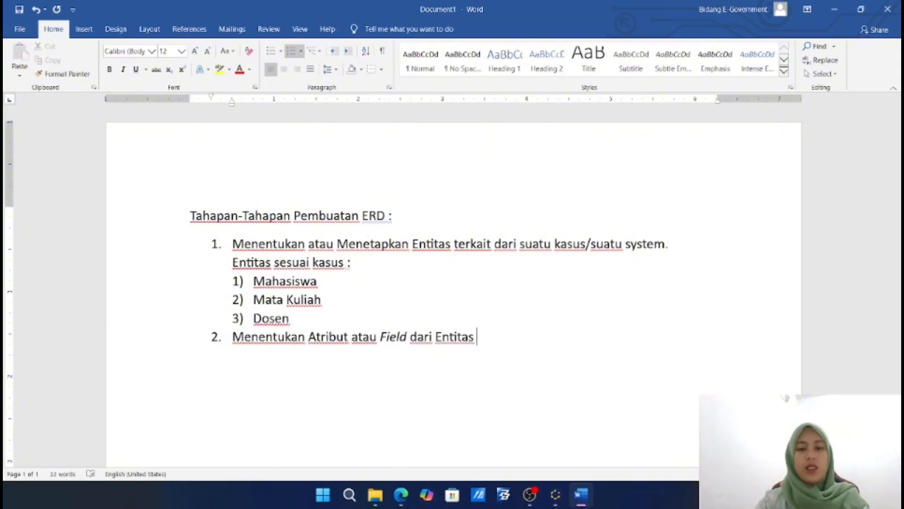
{"action": "type", "text": "yang sudah"}
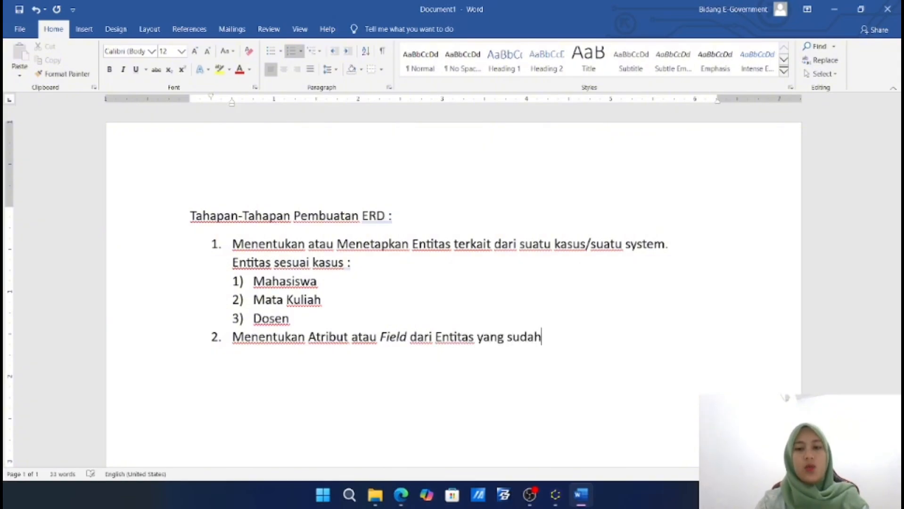
{"action": "type", "text": " di dapat"}
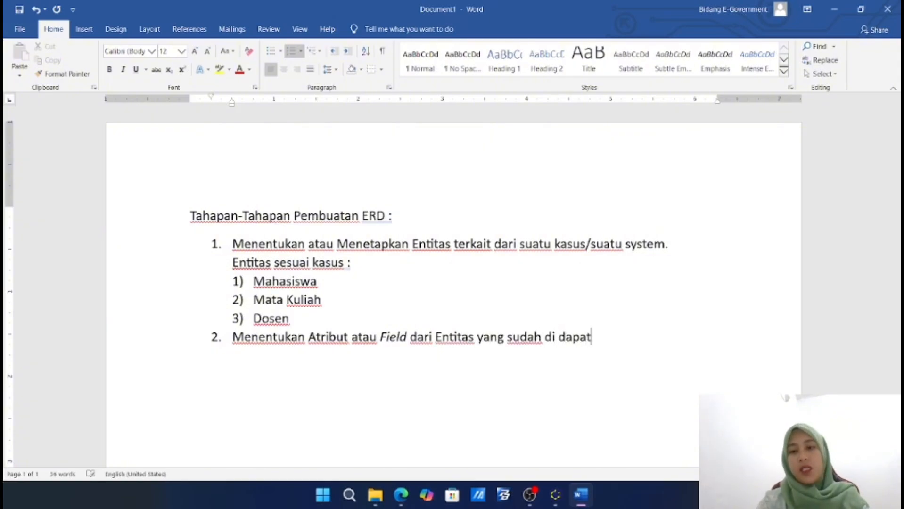
{"action": "type", "text": "kan sebelu"}
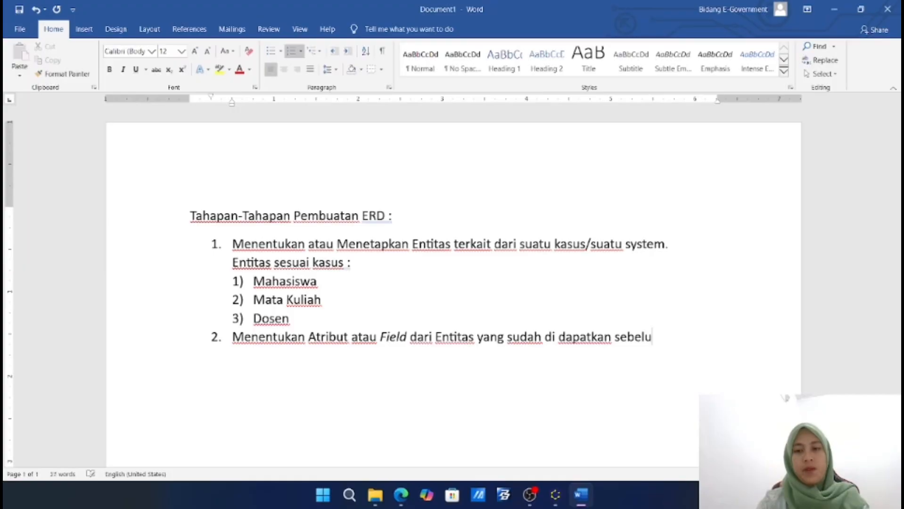
{"action": "type", "text": "mnya"}
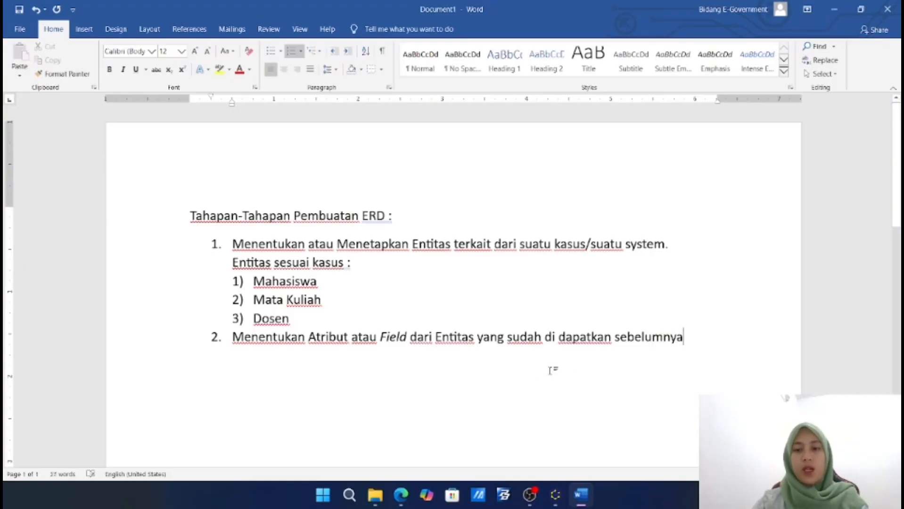
Insert "/ditentukan" directly after "dapatkan" in item 2 and end the sentence with " :"
{"action": "left_click", "coordinate": [613, 337]}
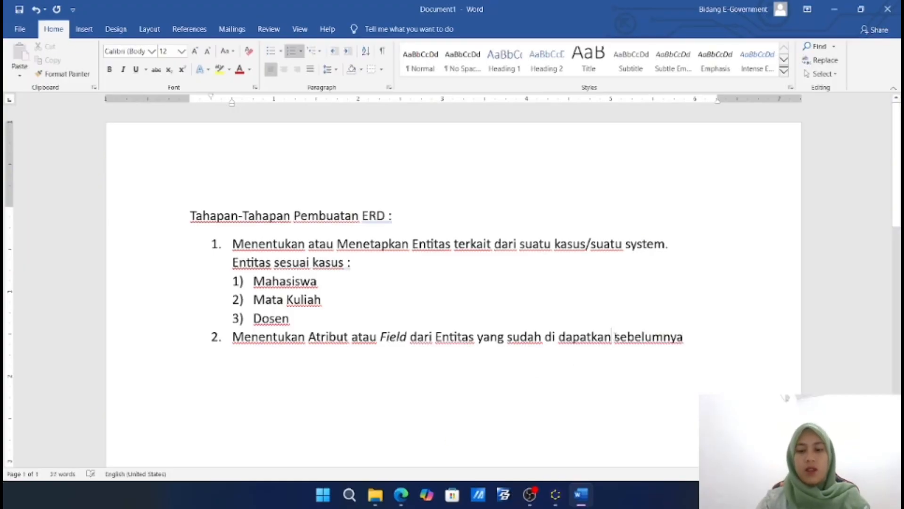
{"action": "type", "text": "/ditentukan"}
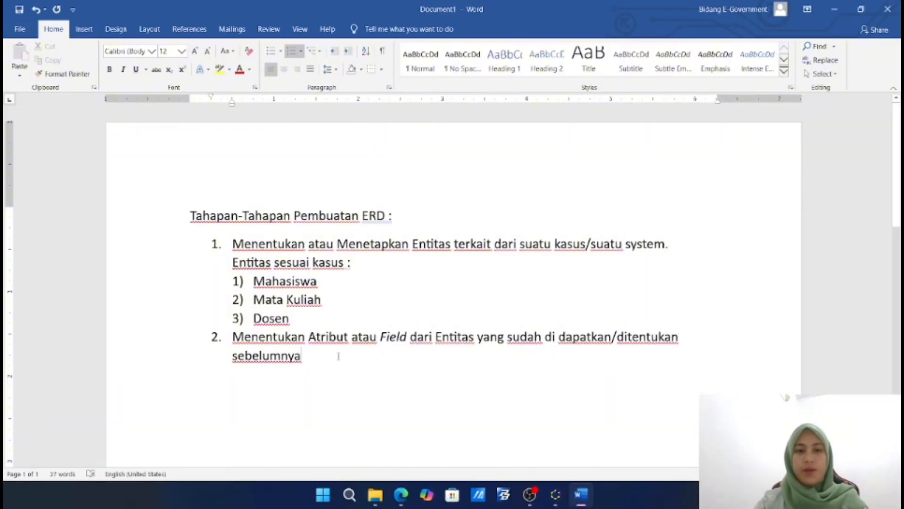
{"action": "type", "text": " sebelumnya :"}
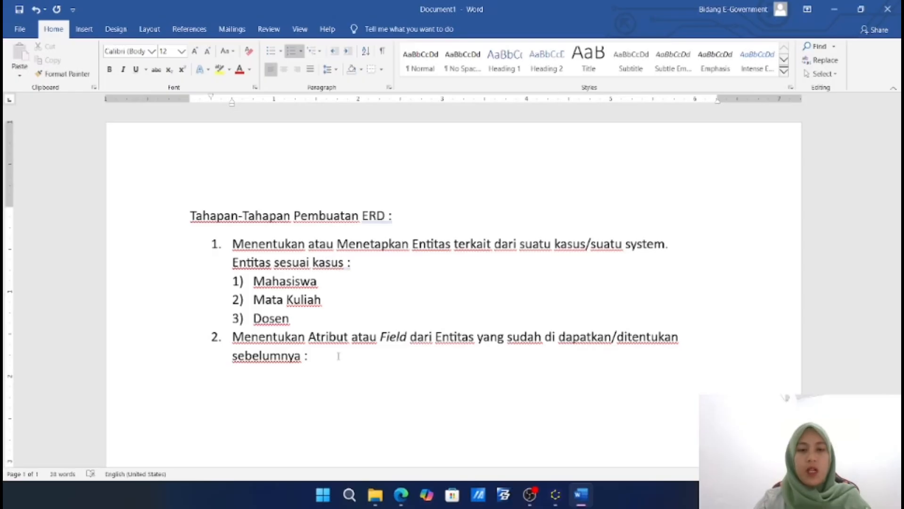
Start a 1) format sublist under item 2 with the entry "Mahasiswa : nim (nomor induk mahasiswa)"
{"action": "key", "text": "Return"}
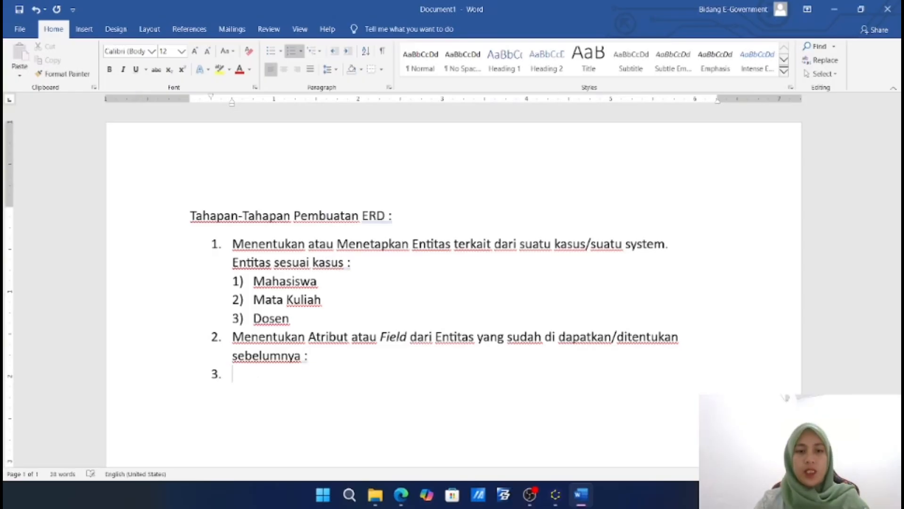
{"action": "key", "text": "BackSpace"}
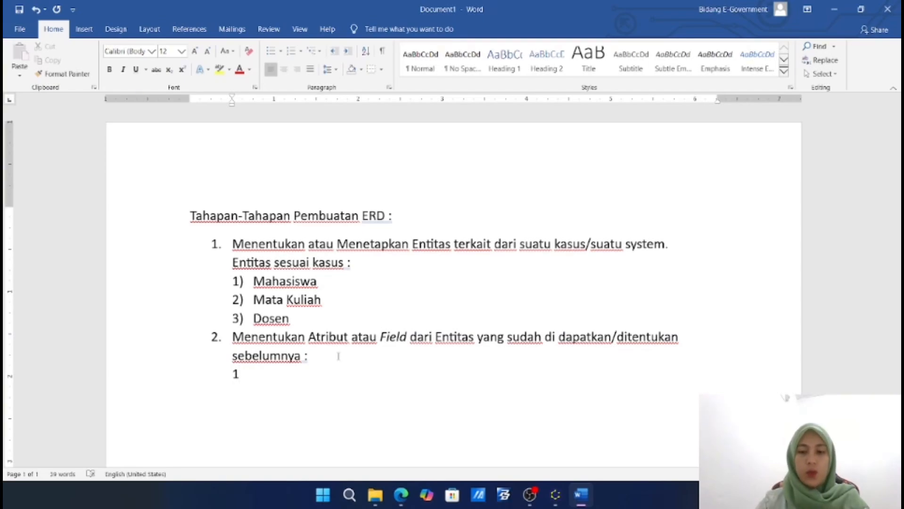
{"action": "type", "text": ")"}
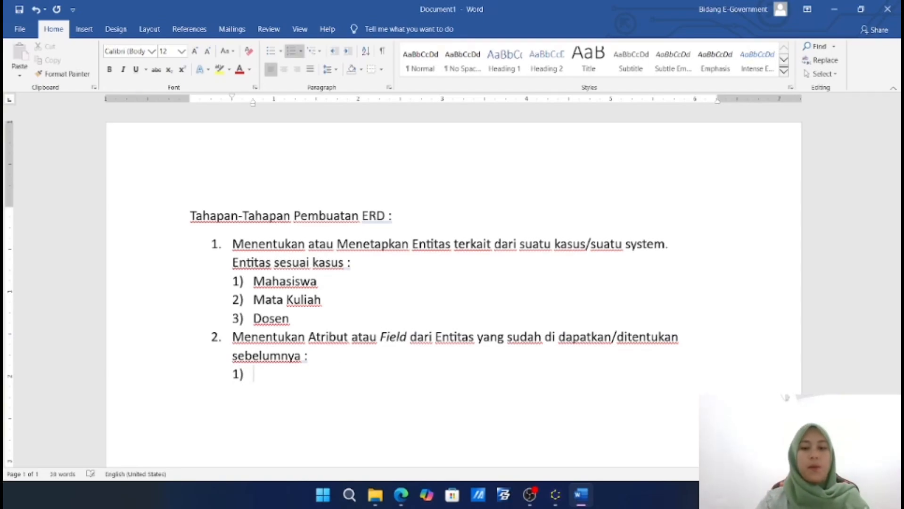
{"action": "type", "text": " Mahasiswa "}
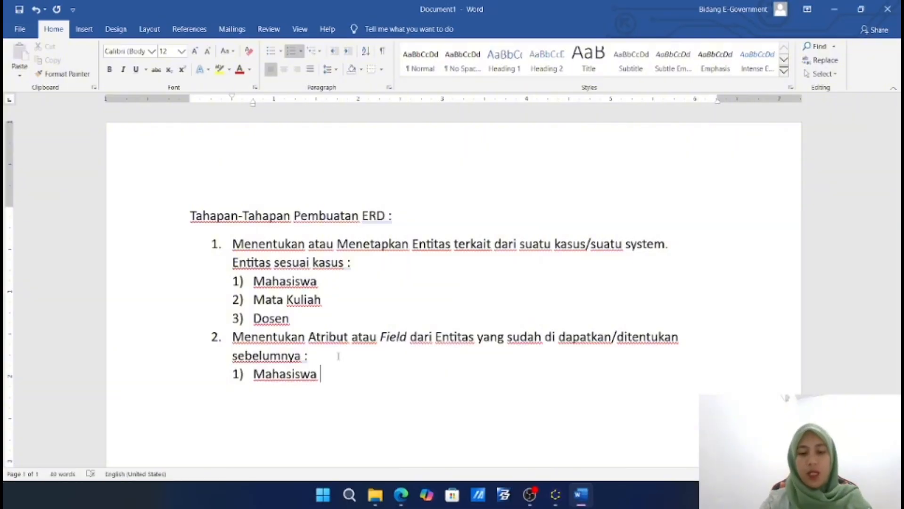
{"action": "type", "text": ": n"}
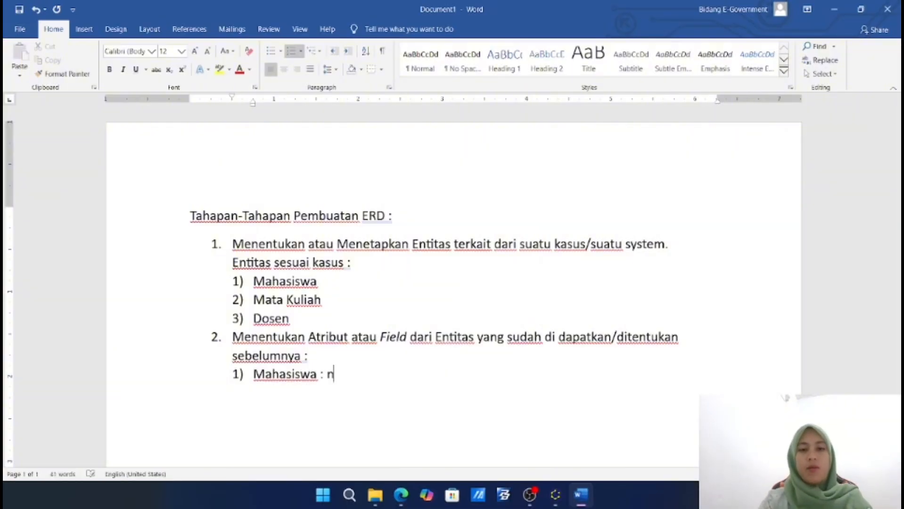
{"action": "type", "text": "im "}
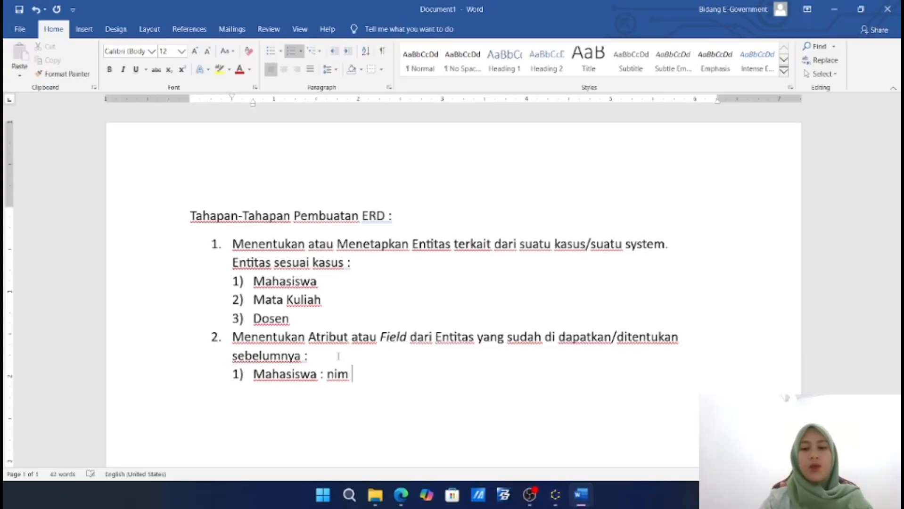
{"action": "type", "text": "(nomor induk"}
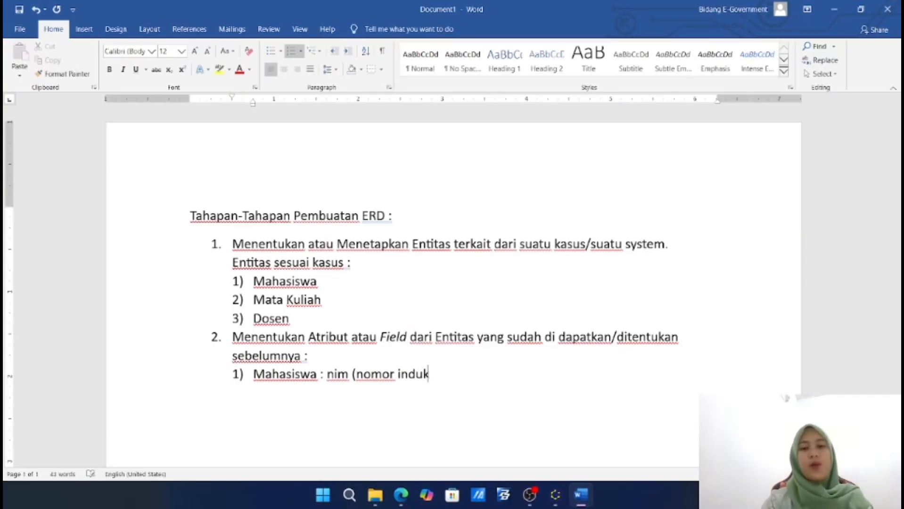
{"action": "type", "text": " mahasiswa"}
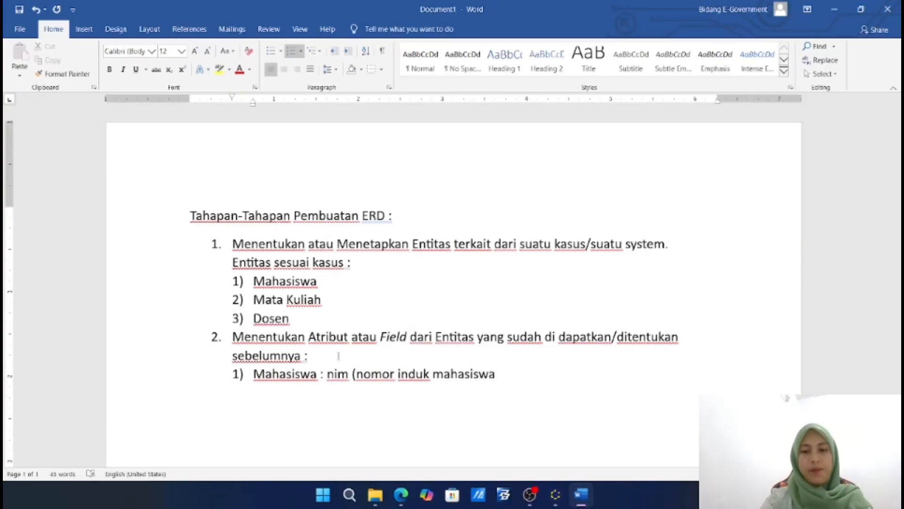
{"action": "type", "text": ") "}
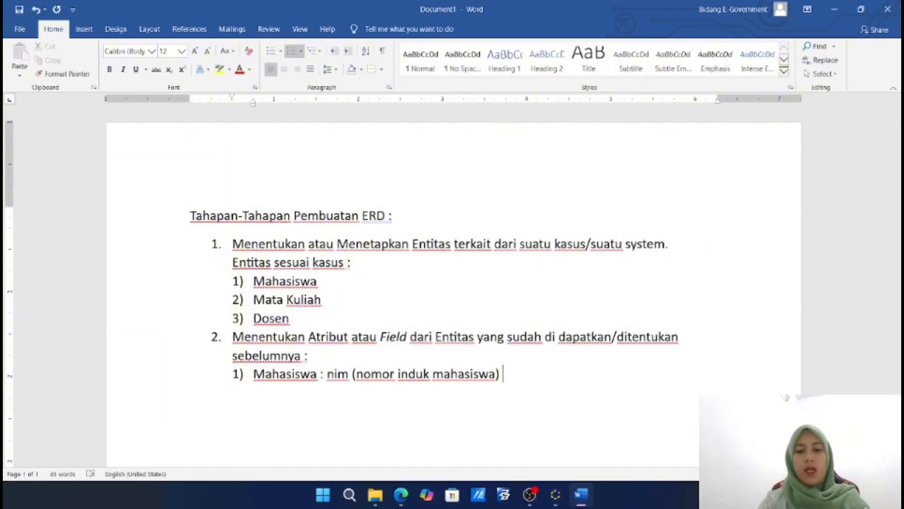
Mark nim as the key in the Mahasiswa entry by appending "primary key(pk), "
{"action": "type", "text": "primary "}
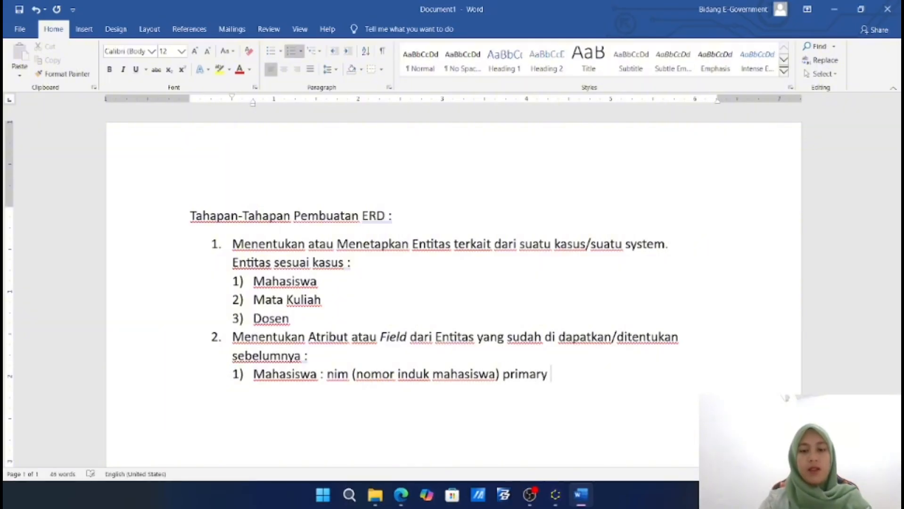
{"action": "type", "text": "key"}
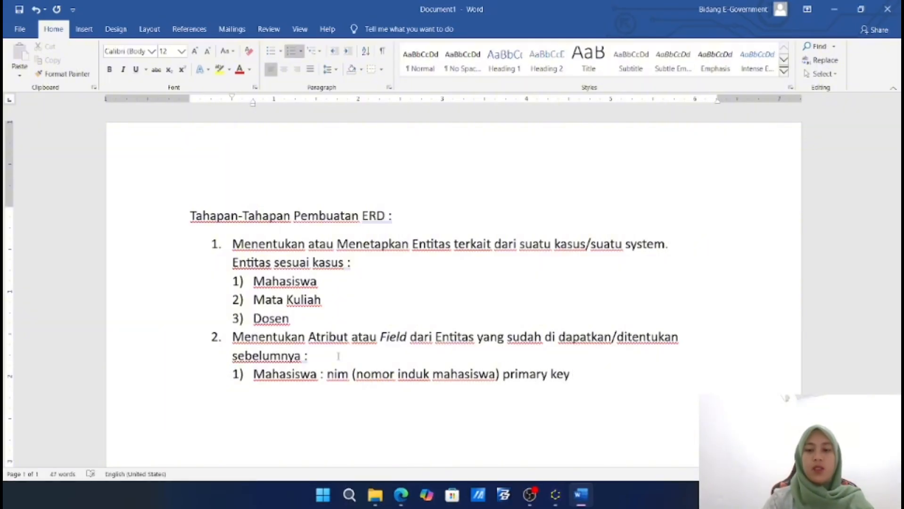
{"action": "type", "text": "(pk"}
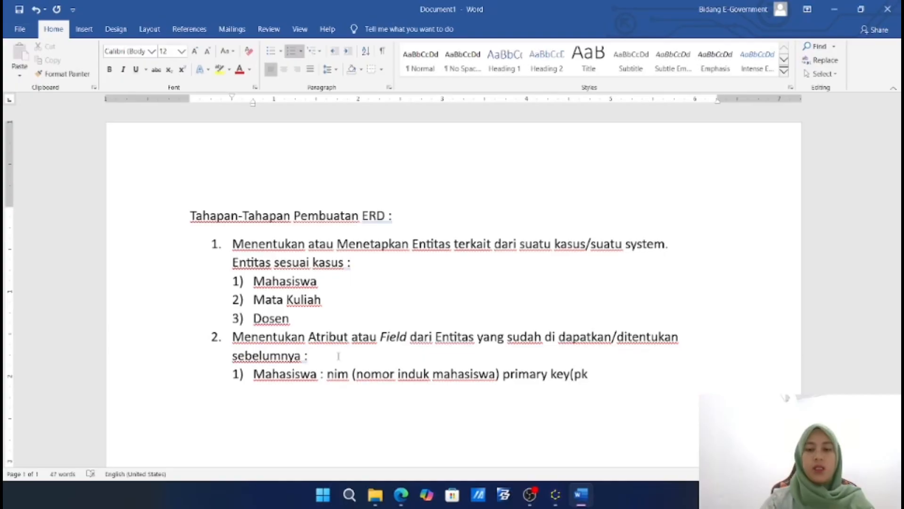
{"action": "type", "text": "), "}
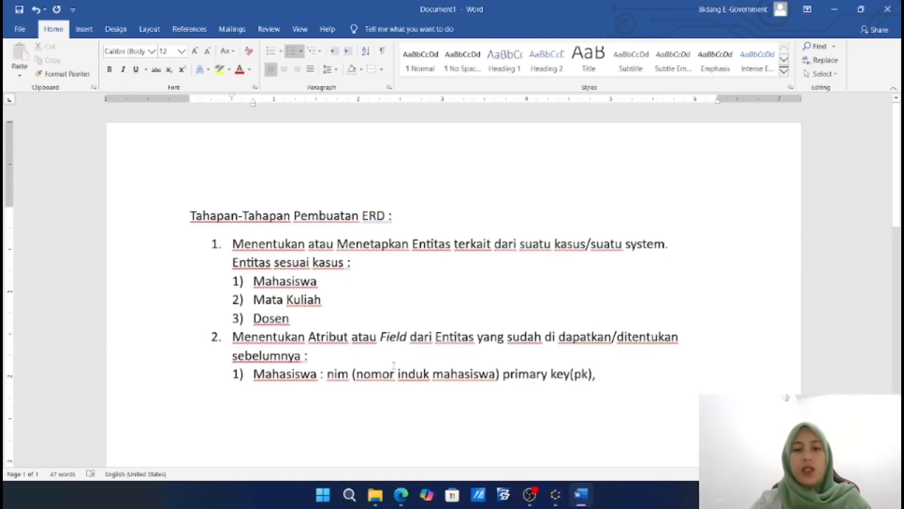
Complete the Mahasiswa entry with the attributes "nama, tgl_lahir, alamat"
{"action": "type", "text": "na"}
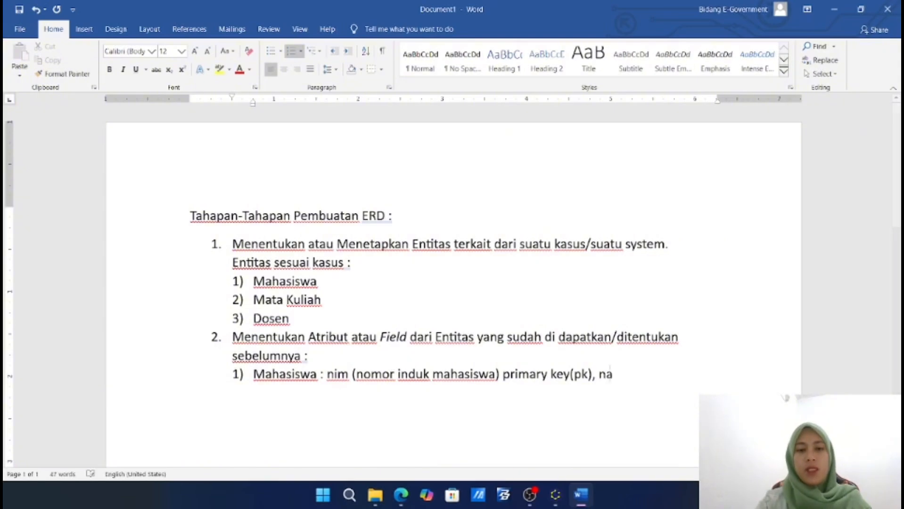
{"action": "type", "text": "ma,"}
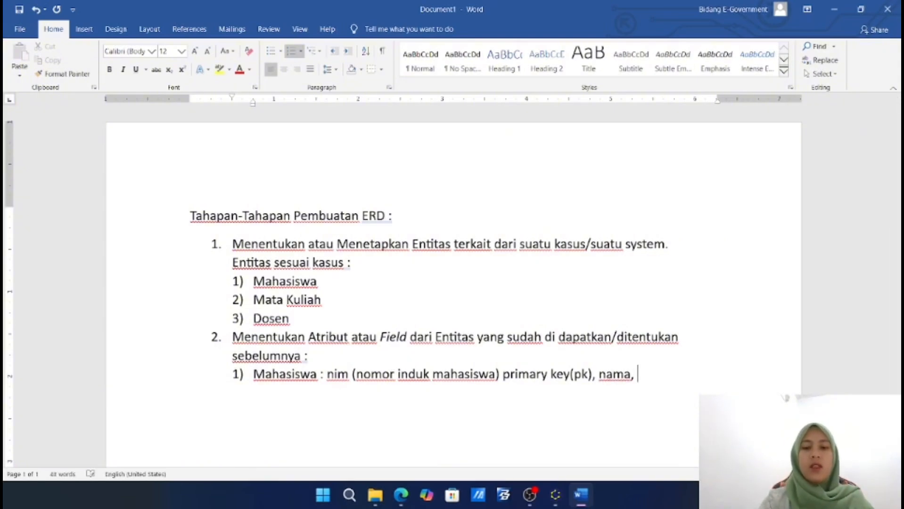
{"action": "type", "text": " tgl_lahi"}
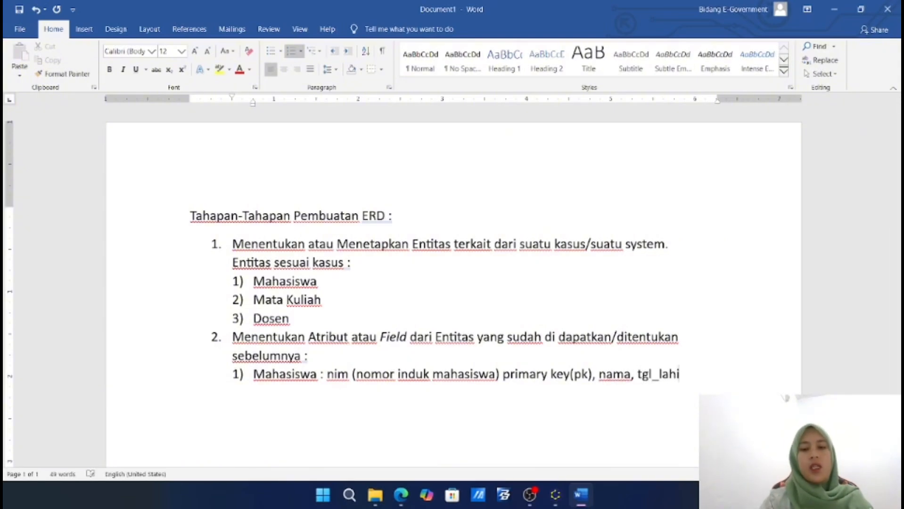
{"action": "type", "text": "r, "}
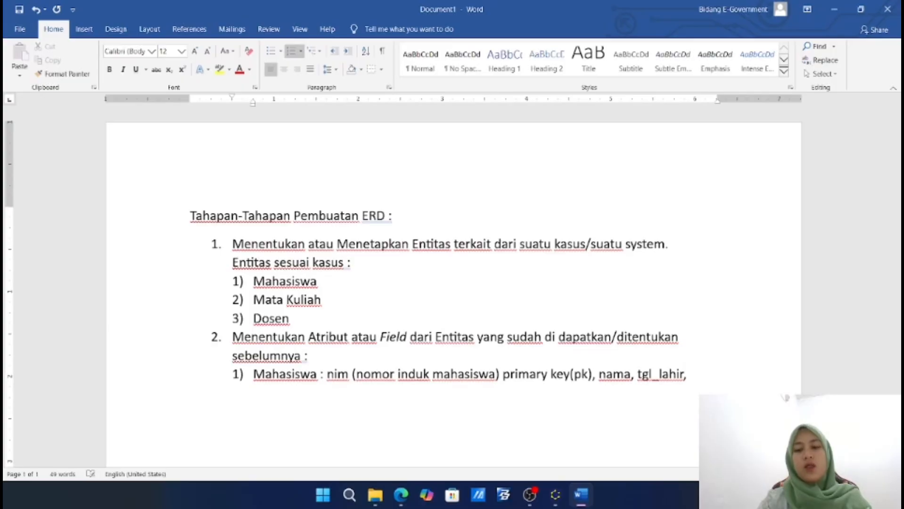
{"action": "type", "text": "alamat"}
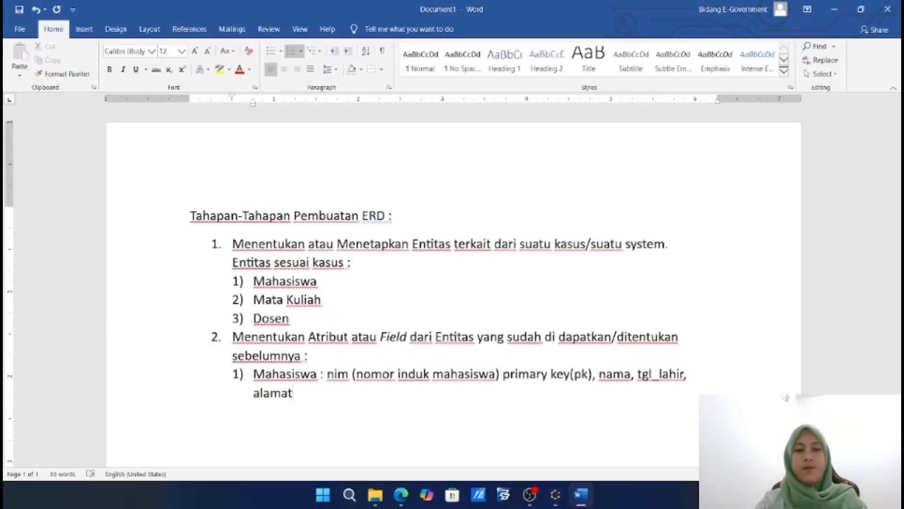
Add entry 2) to the attribute sublist: "Mata Kuliah : kode_mk (pk), nama_mk, sks"
{"action": "key", "text": "Return"}
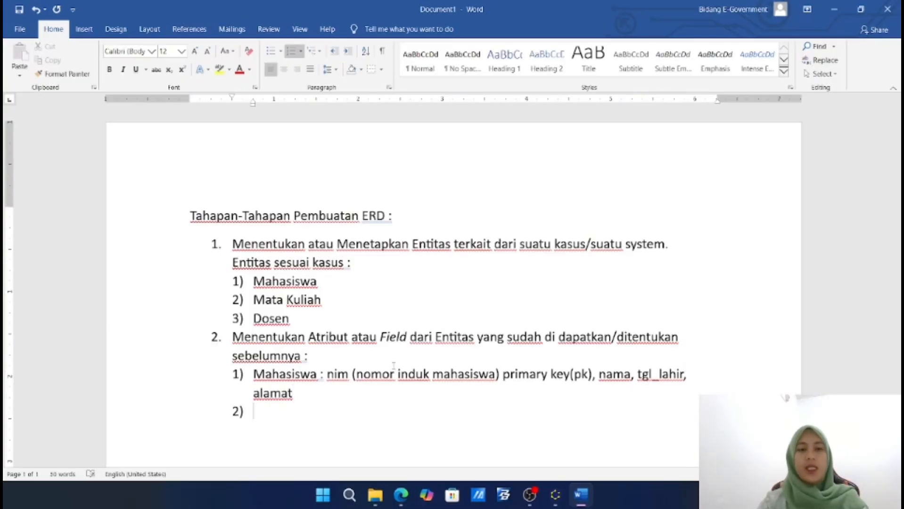
{"action": "type", "text": "Mata Kuli"}
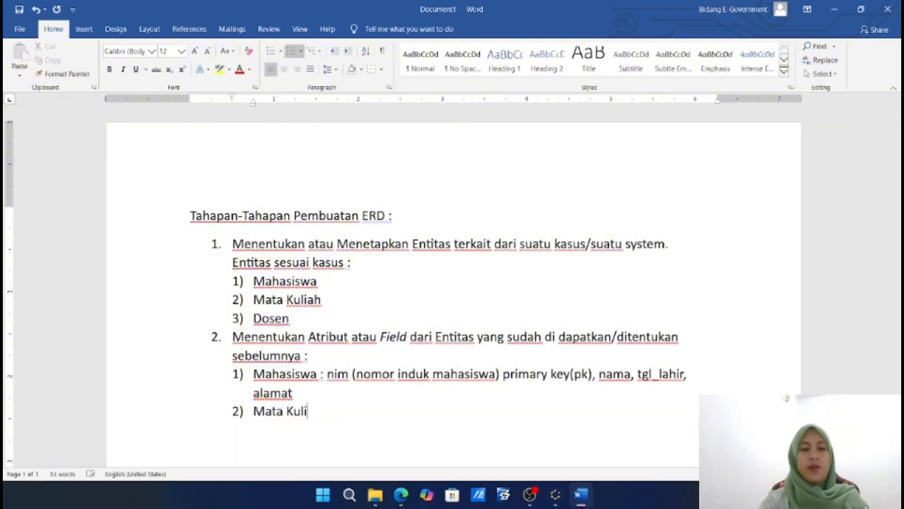
{"action": "type", "text": "ah : "}
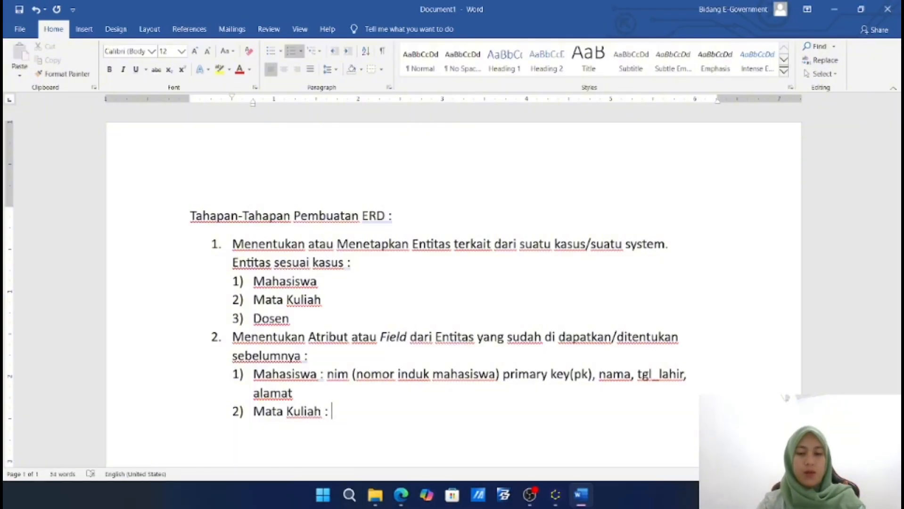
{"action": "type", "text": "kode"}
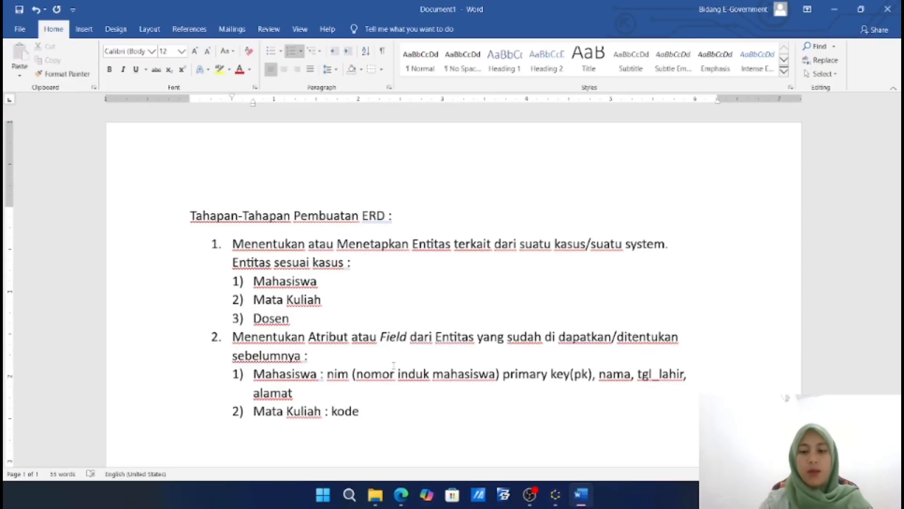
{"action": "type", "text": "_mk"}
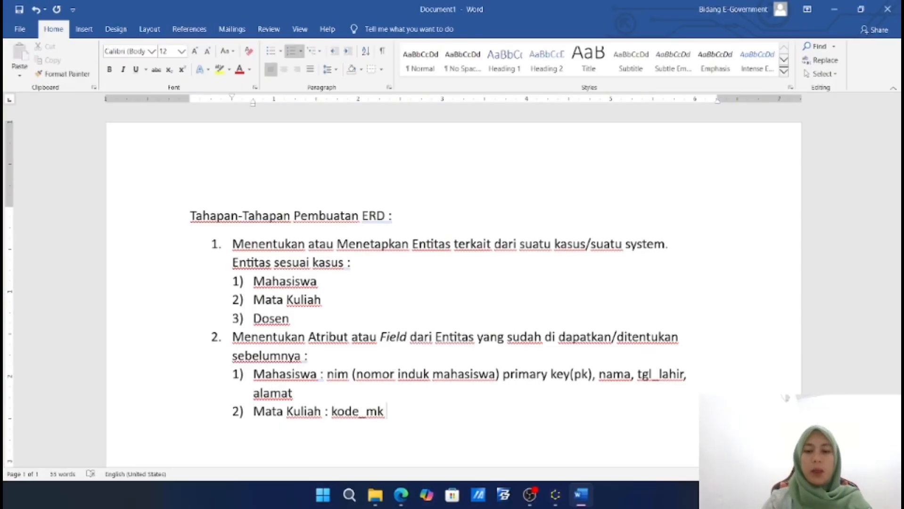
{"action": "type", "text": " (pk"}
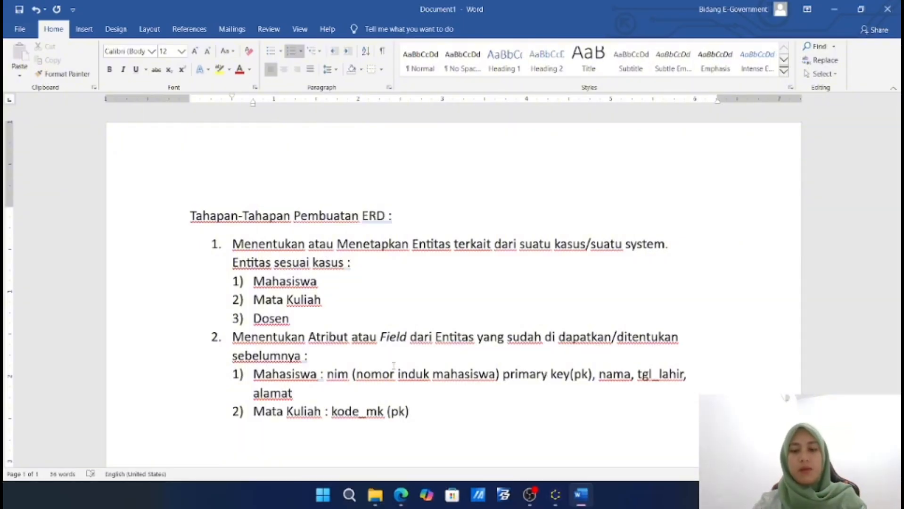
{"action": "type", "text": "),"}
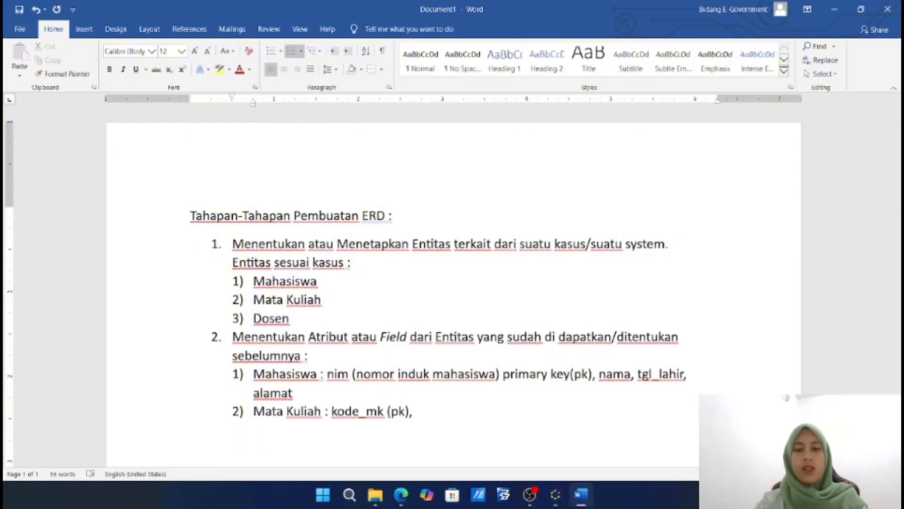
{"action": "type", "text": " nama"}
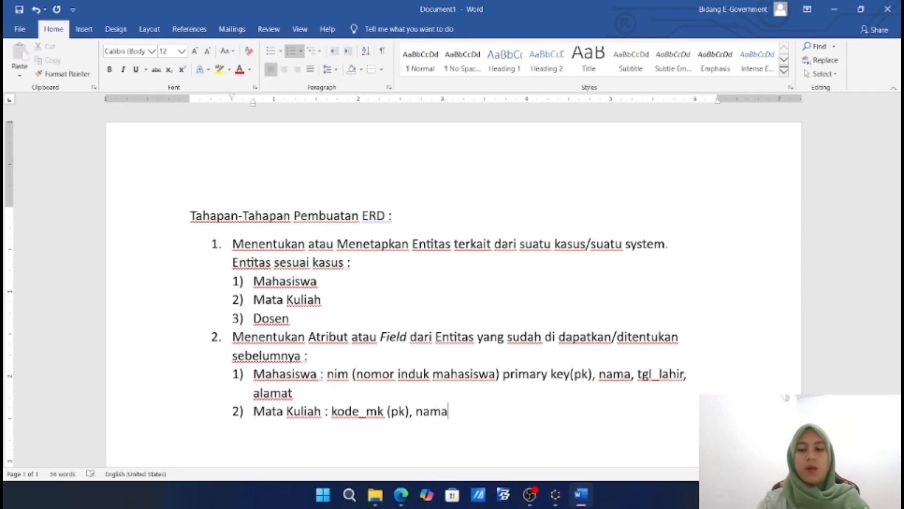
{"action": "type", "text": "_mk, "}
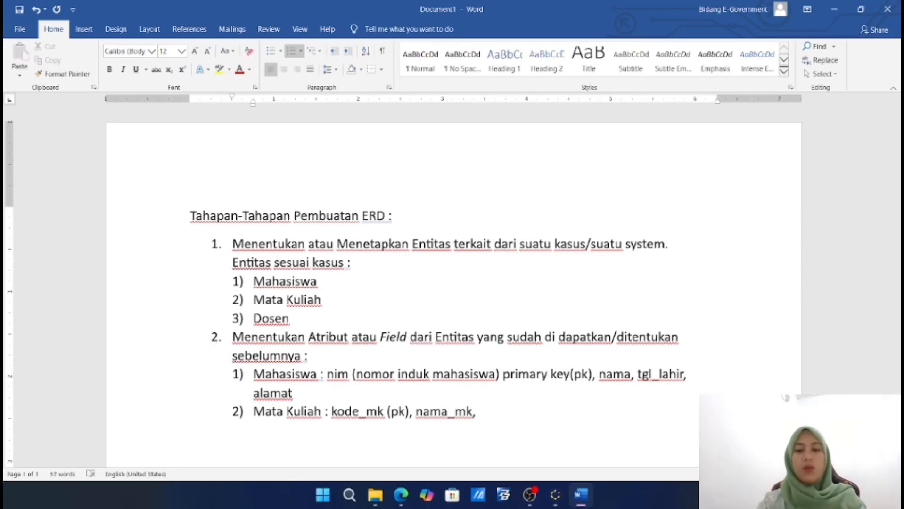
{"action": "type", "text": "sks"}
Add entry 3) to the attribute sublist with the text "Dosen : nid(nomor induk dosen)"
{"action": "key", "text": "Return"}
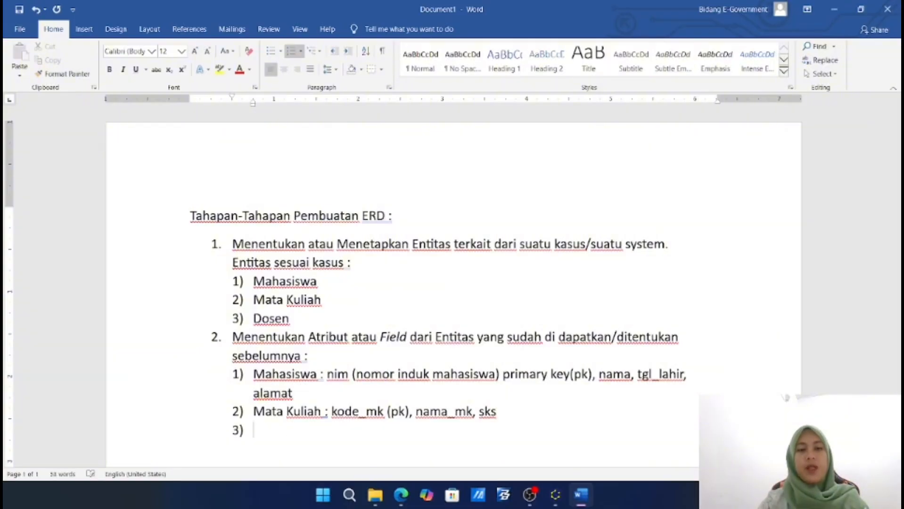
{"action": "type", "text": "Dosen :"}
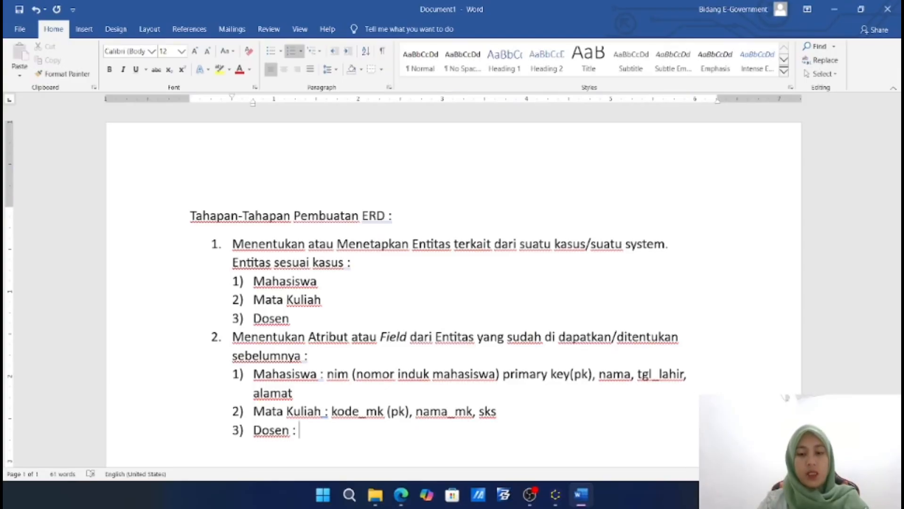
{"action": "type", "text": "nom"}
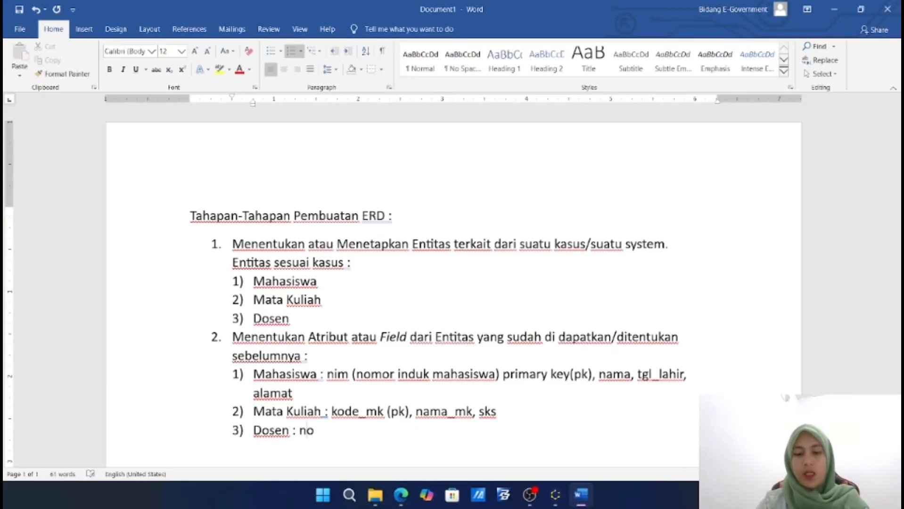
{"action": "key", "text": "BackSpace"}
{"action": "key", "text": "BackSpace"}
{"action": "type", "text": "id"}
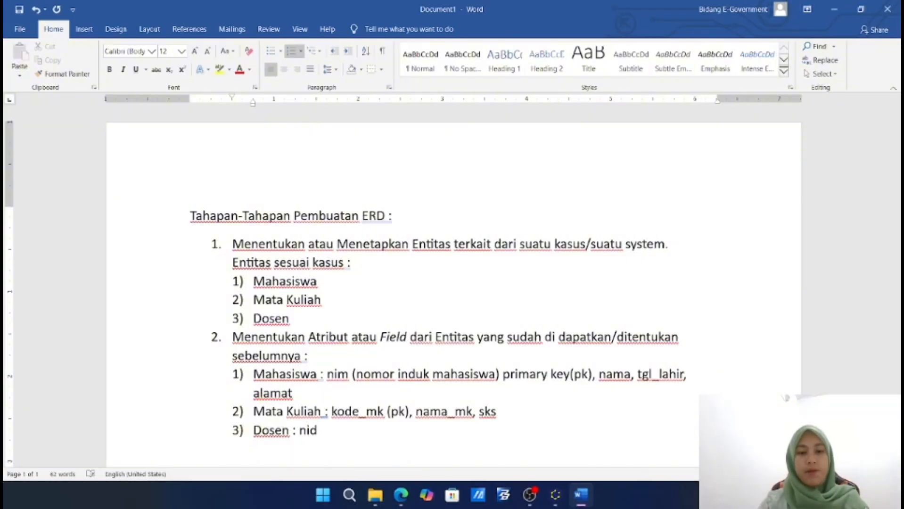
{"action": "type", "text": "(n"}
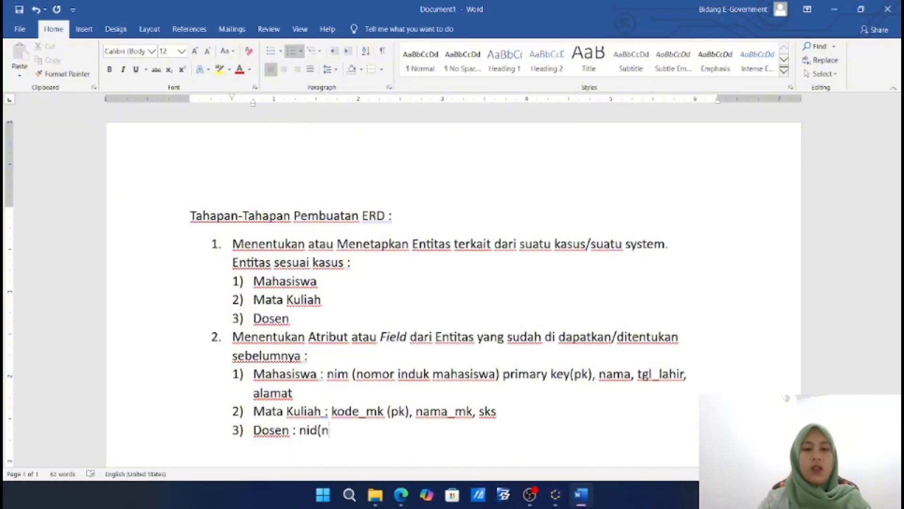
{"action": "key", "text": "BackSpace"}
{"action": "type", "text": "nom"}
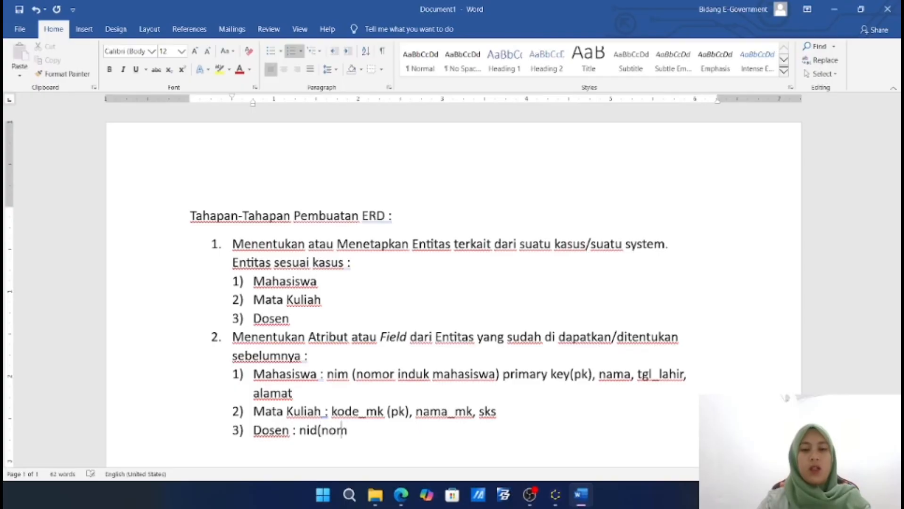
{"action": "type", "text": "or induk do"}
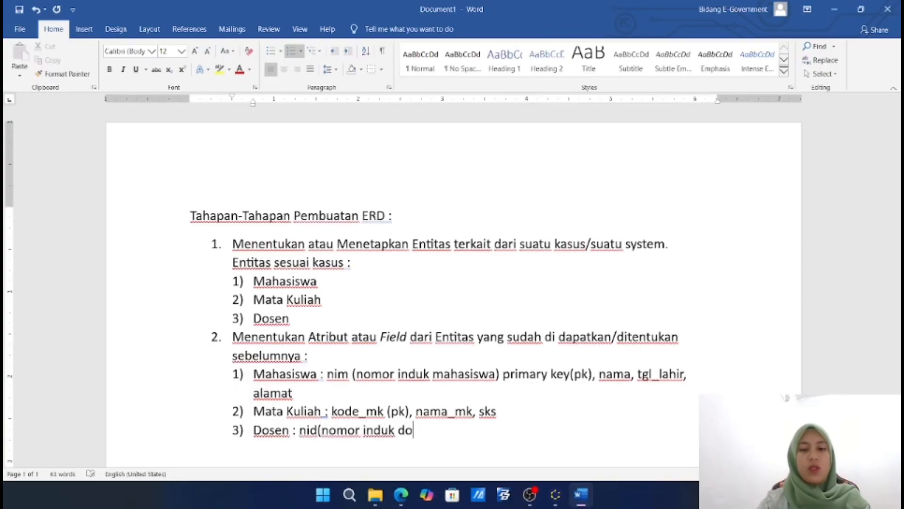
{"action": "type", "text": "sen)"}
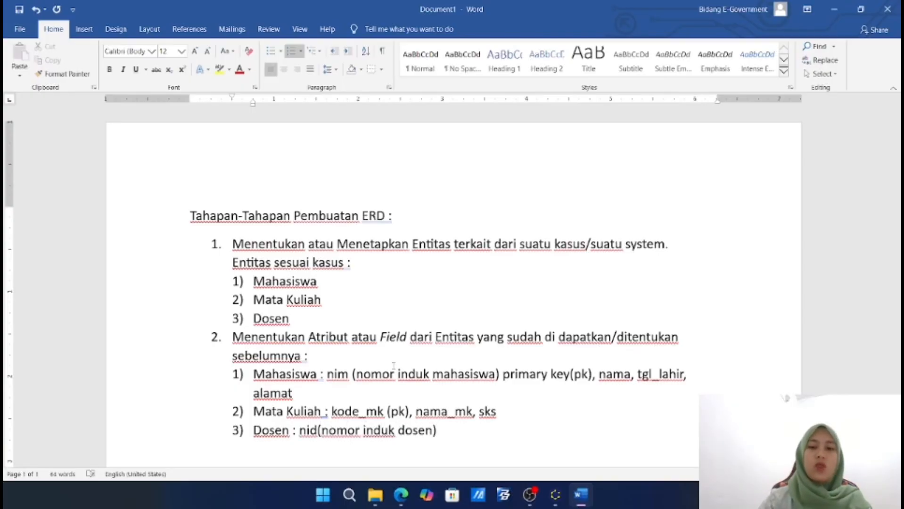
Mark nid as the primary key by appending " (pk), " to the Dosen entry
{"action": "type", "text": " pk"}
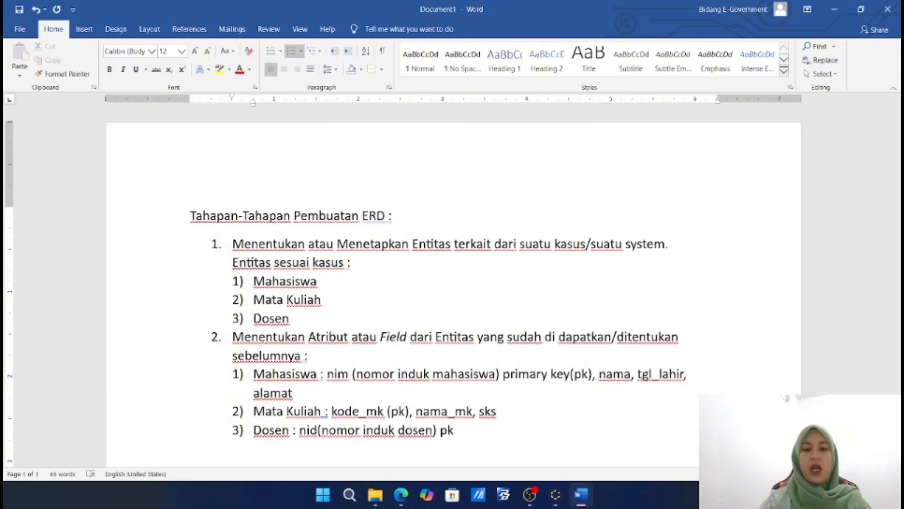
{"action": "key", "text": "BackSpace"}
{"action": "key", "text": "BackSpace"}
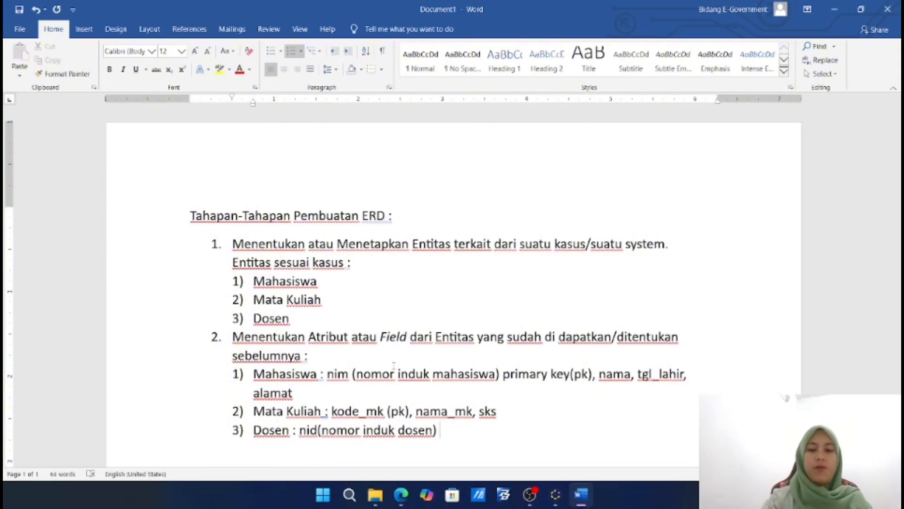
{"action": "type", "text": "(pk"}
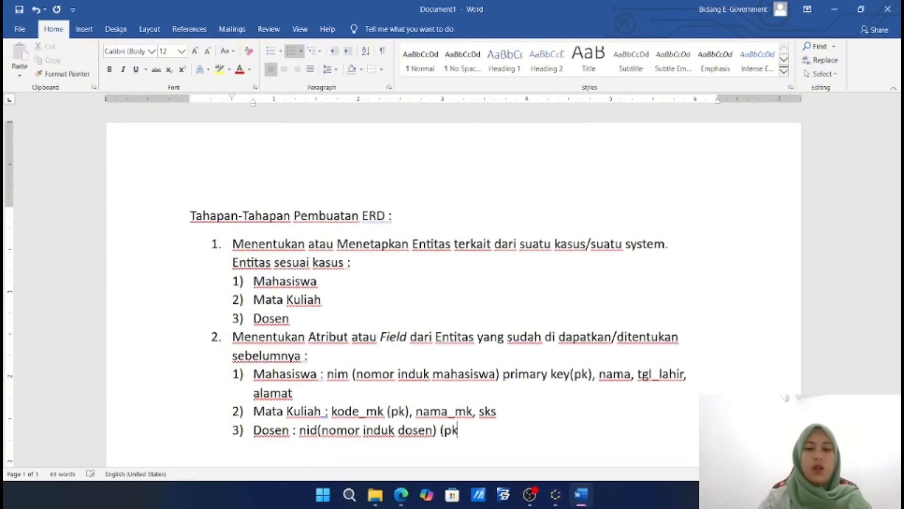
{"action": "type", "text": "), "}
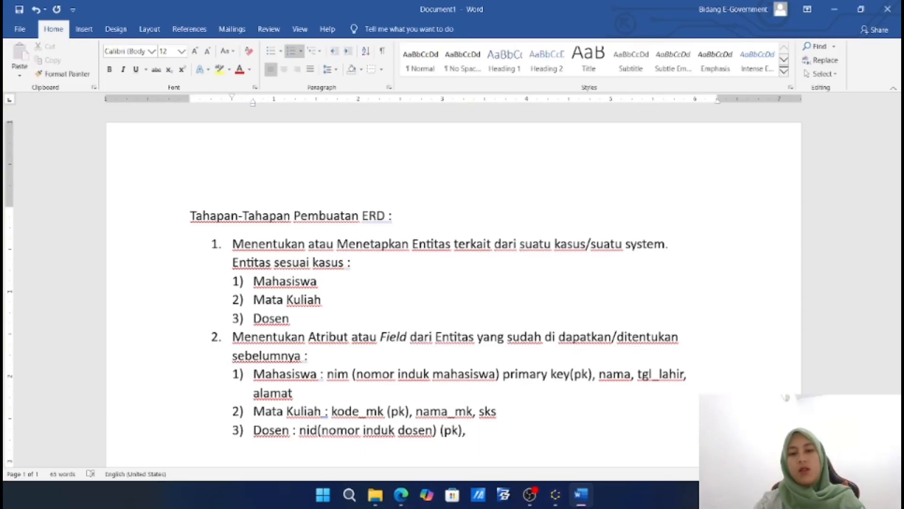
Complete the Dosen entry in the attribute sublist with the attributes "nama_dosen, alamat"
{"action": "type", "text": "nama"}
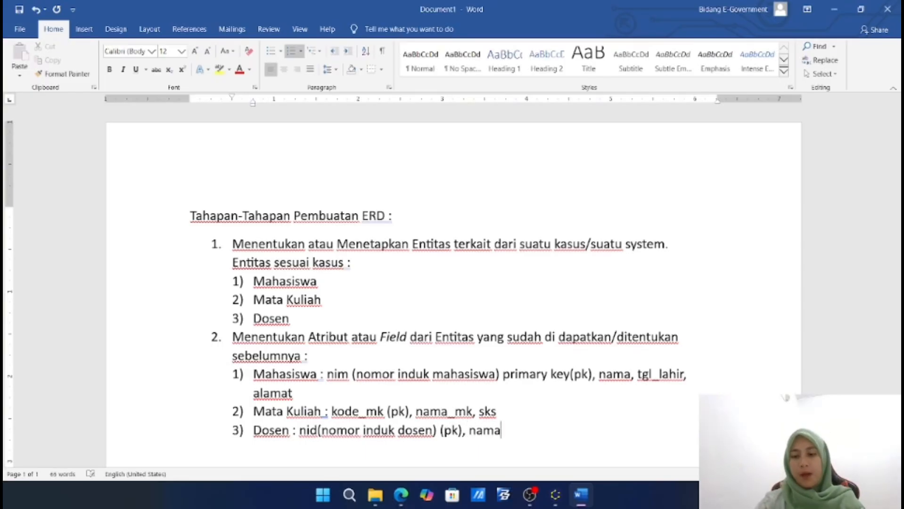
{"action": "type", "text": ","}
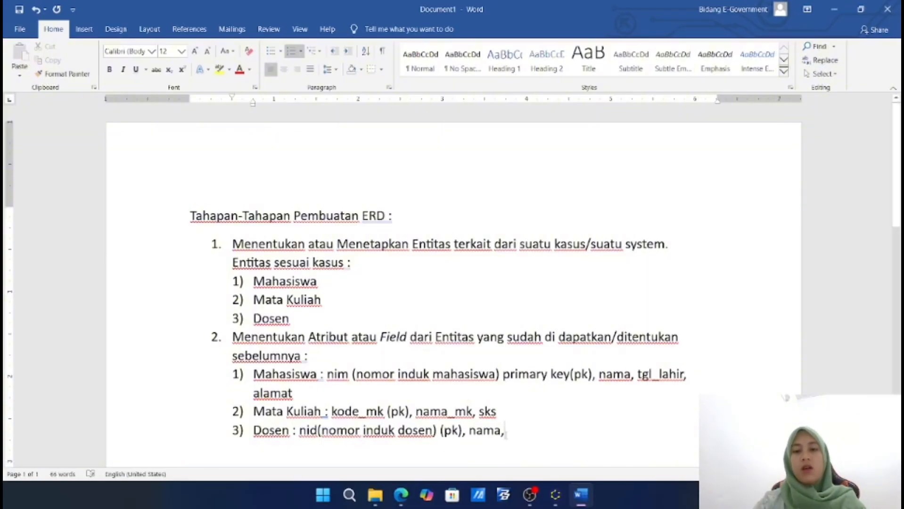
{"action": "left_click", "coordinate": [502, 430]}
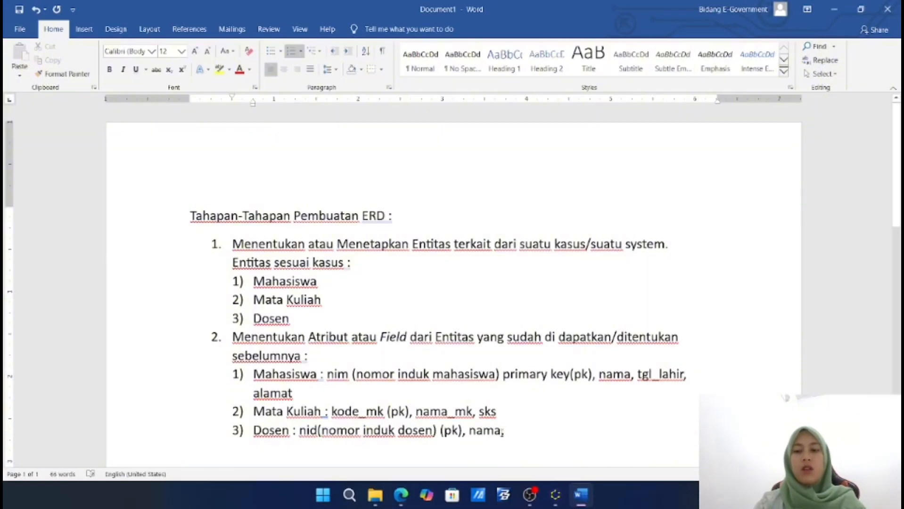
{"action": "type", "text": "_dosen,"}
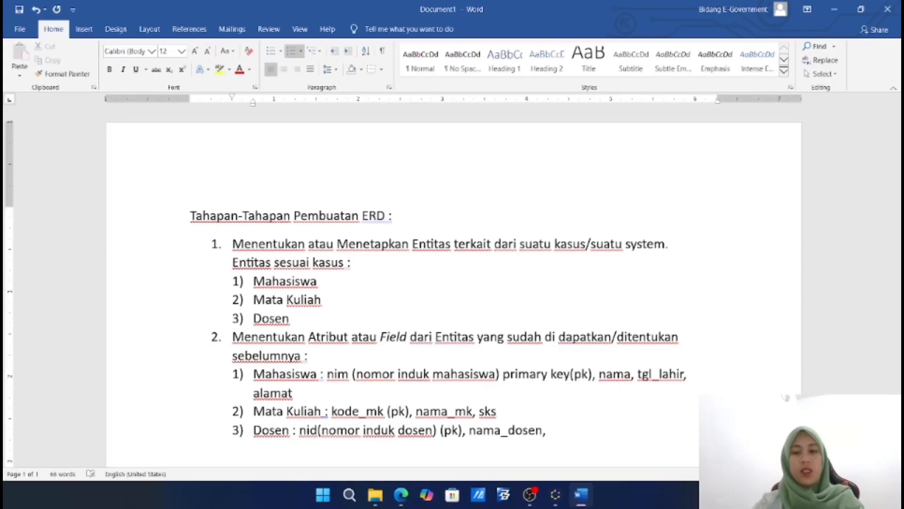
{"action": "left_click", "coordinate": [573, 436]}
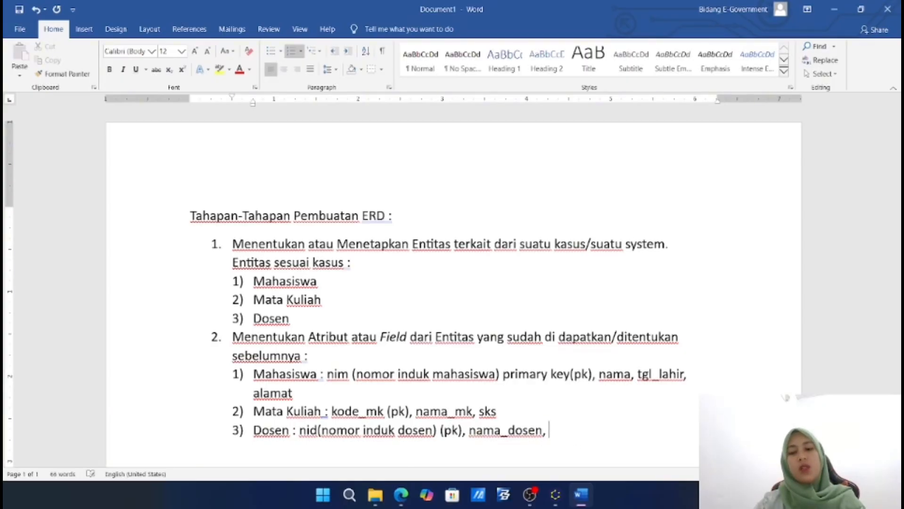
{"action": "type", "text": "alamat"}
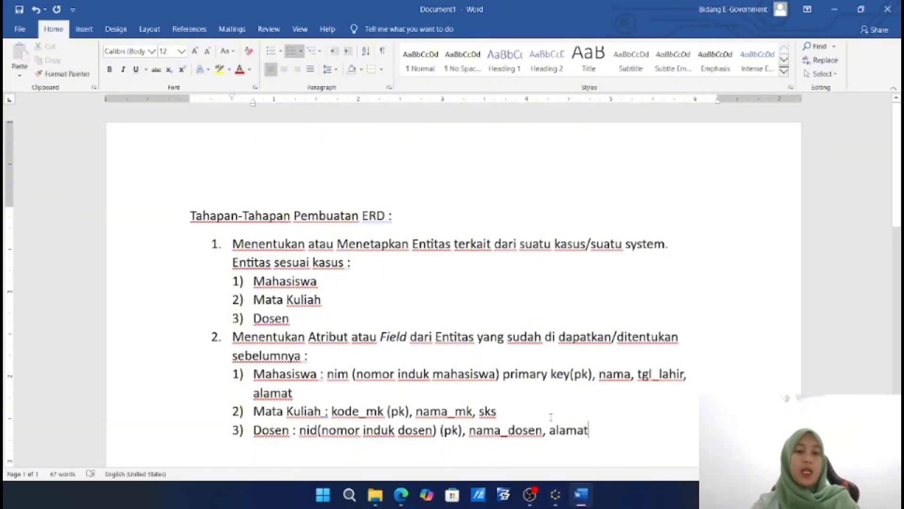
Switch to yEd and place four plain Attribute ellipses above and around the Mahasiswa entity
{"action": "left_click", "coordinate": [564, 502]}
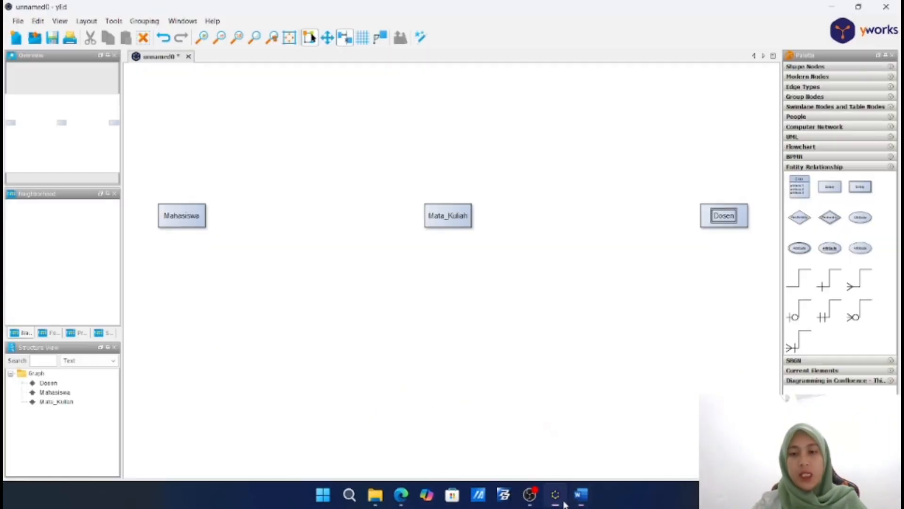
{"action": "left_click", "coordinate": [634, 384]}
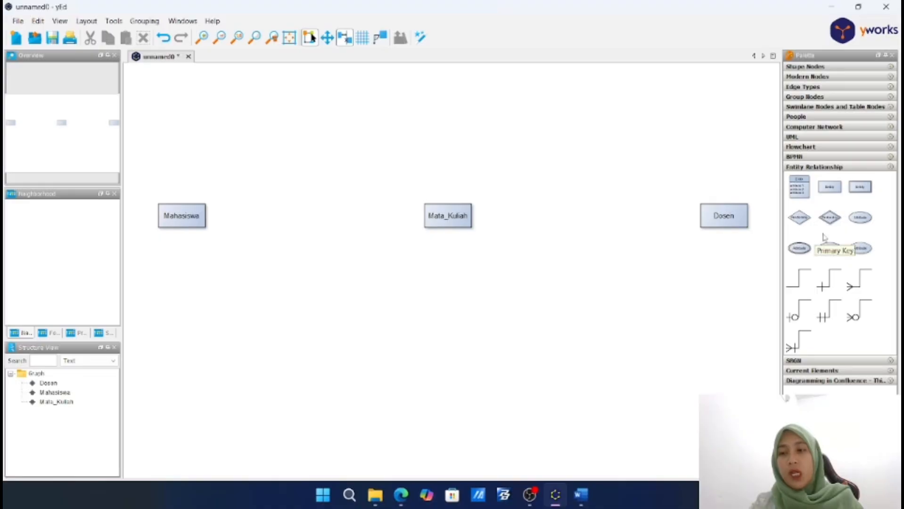
{"action": "left_click", "coordinate": [859, 220]}
{"action": "left_click_drag", "start_coordinate": [828, 222], "coordinate": [157, 152]}
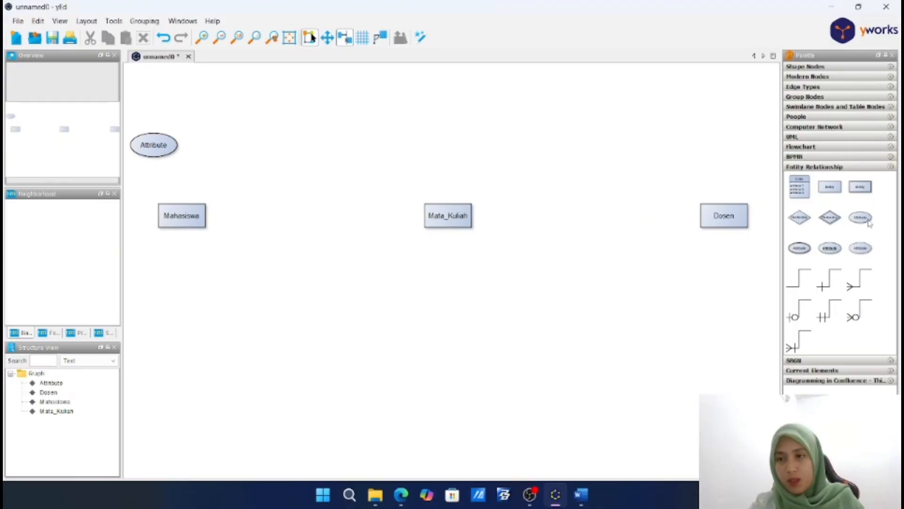
{"action": "left_click_drag", "start_coordinate": [867, 222], "coordinate": [207, 123]}
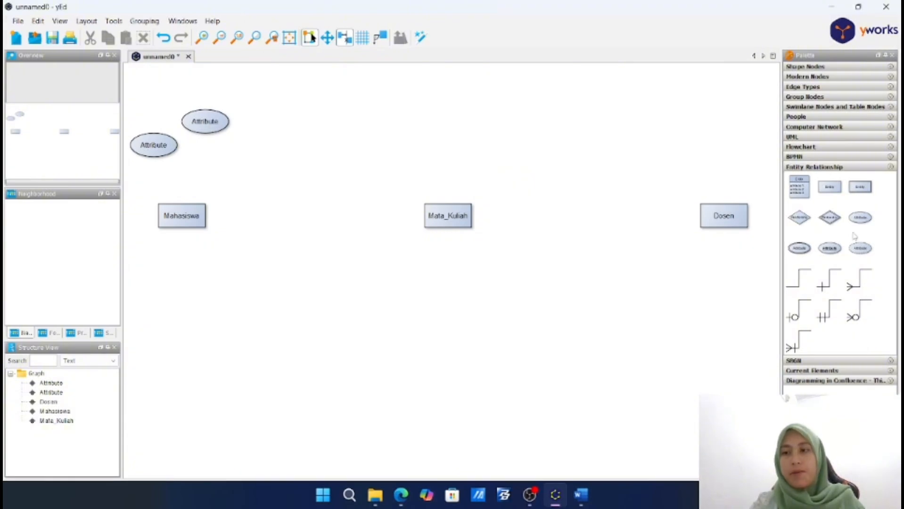
{"action": "left_click_drag", "start_coordinate": [867, 221], "coordinate": [274, 132]}
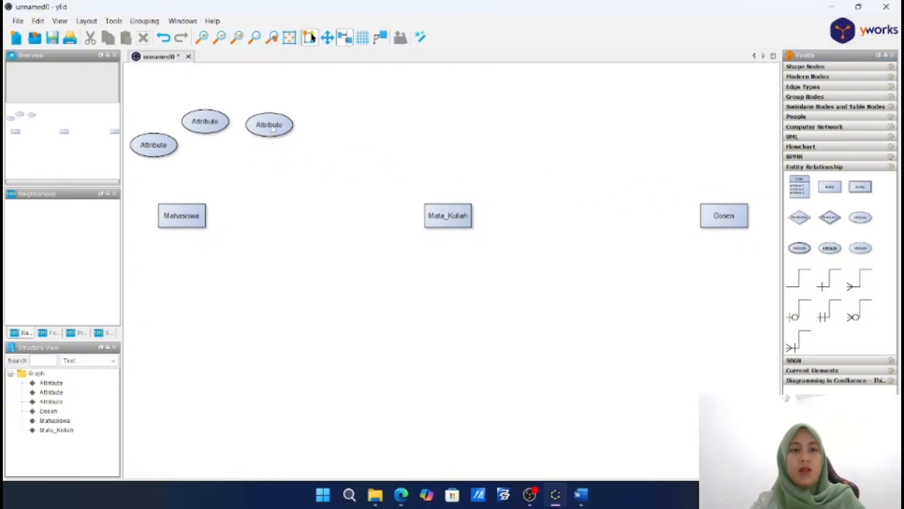
{"action": "left_click", "coordinate": [192, 211]}
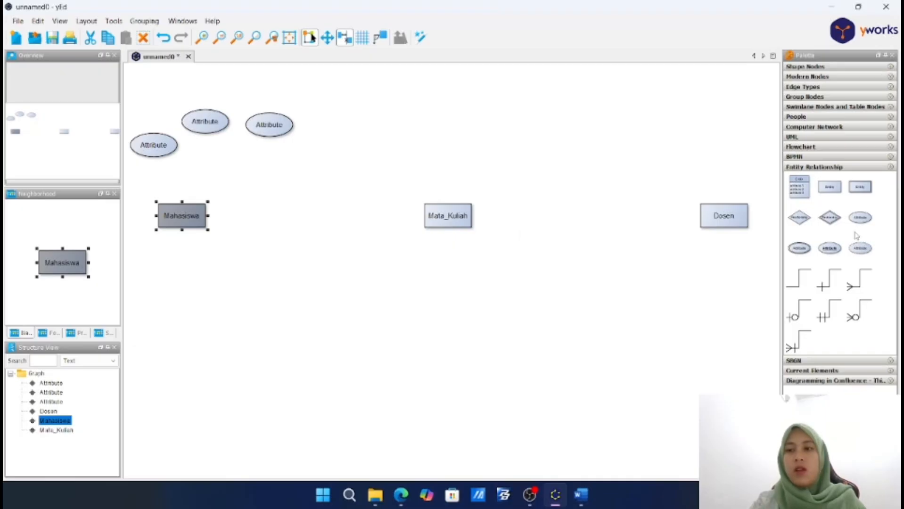
{"action": "left_click", "coordinate": [870, 225]}
{"action": "left_click_drag", "start_coordinate": [870, 225], "coordinate": [270, 175]}
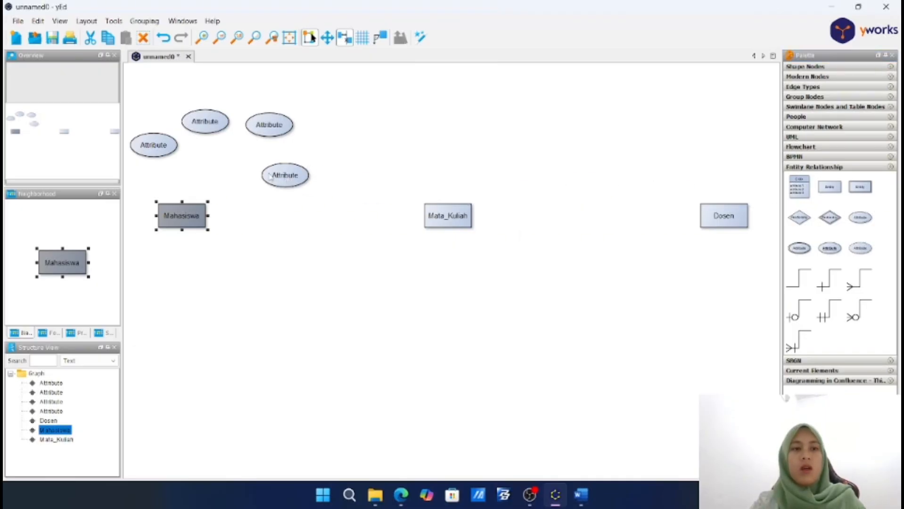
Rearrange the four attribute ellipses into a compact arc above the Mahasiswa entity
{"action": "left_click", "coordinate": [145, 150]}
{"action": "left_click_drag", "start_coordinate": [146, 150], "coordinate": [142, 162]}
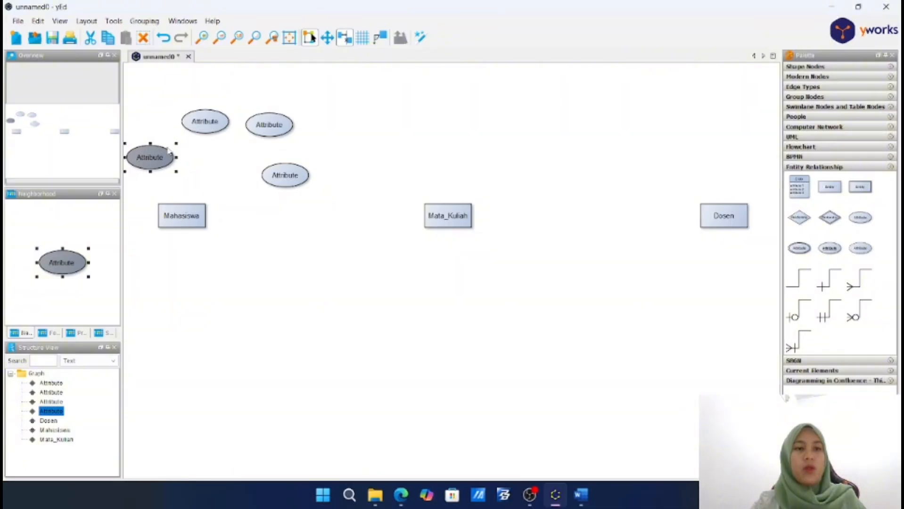
{"action": "left_click", "coordinate": [200, 131]}
{"action": "left_click_drag", "start_coordinate": [213, 121], "coordinate": [201, 122]}
{"action": "left_click", "coordinate": [270, 128]}
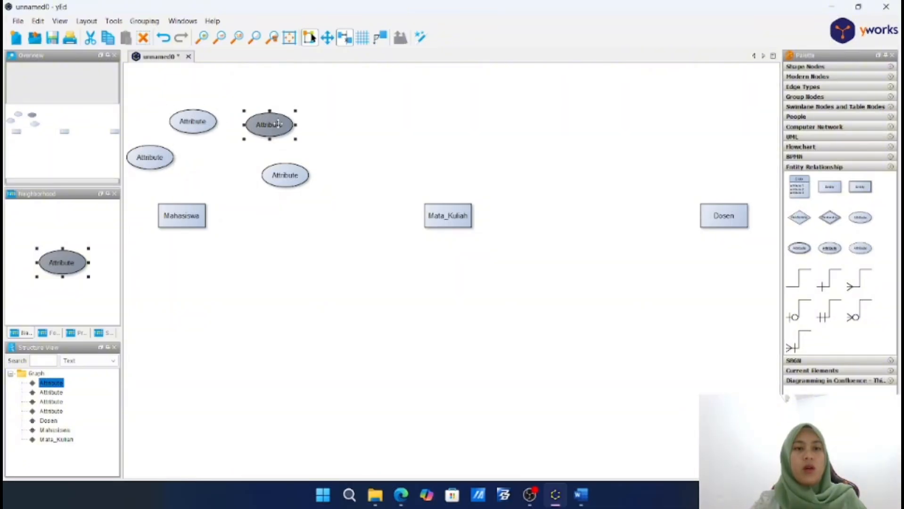
{"action": "left_click_drag", "start_coordinate": [276, 124], "coordinate": [263, 124]}
{"action": "left_click", "coordinate": [286, 173]}
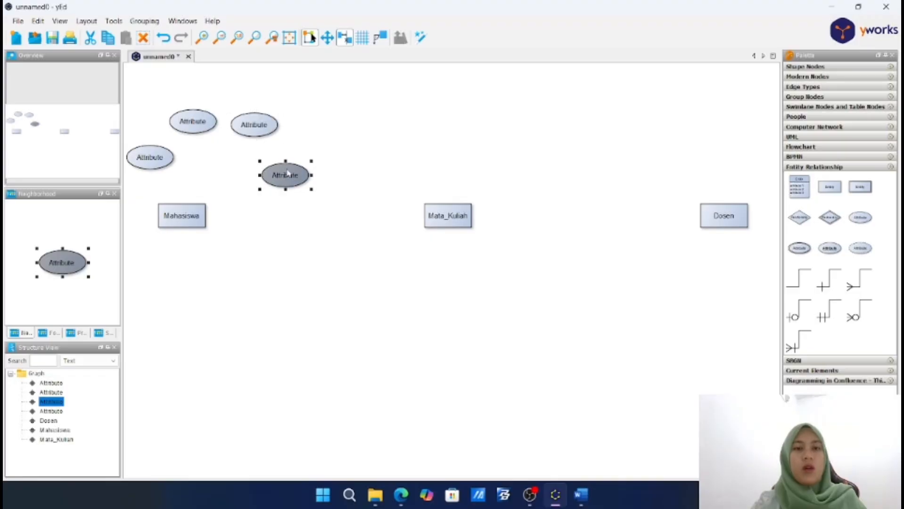
{"action": "left_click_drag", "start_coordinate": [286, 171], "coordinate": [258, 171]}
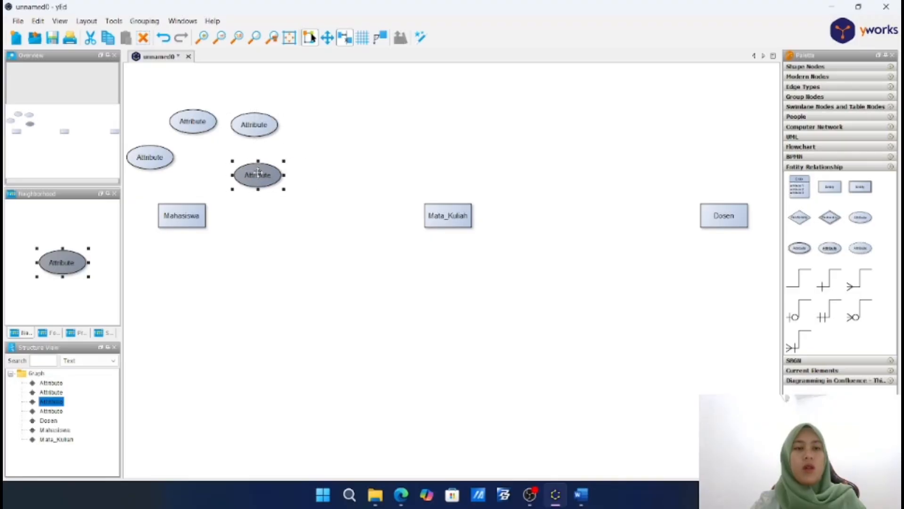
{"action": "left_click", "coordinate": [190, 125]}
{"action": "left_click_drag", "start_coordinate": [192, 125], "coordinate": [181, 125]}
{"action": "left_click", "coordinate": [159, 158]}
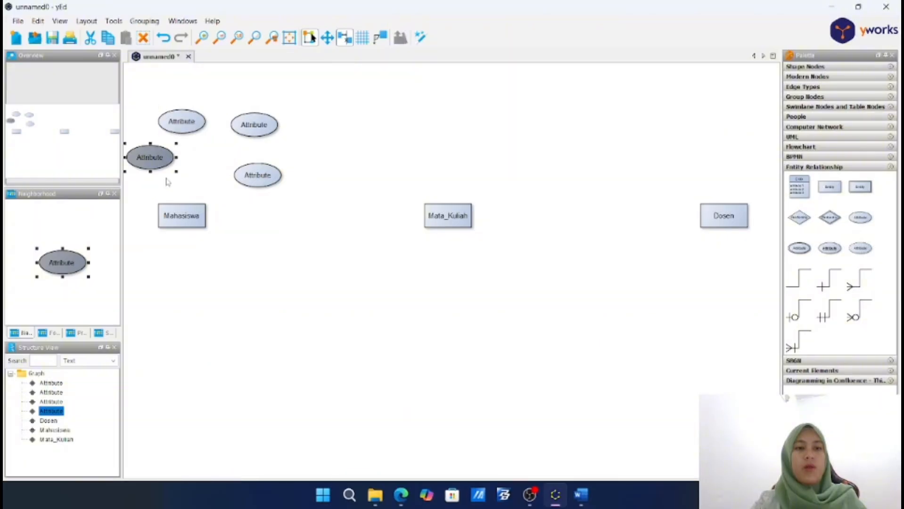
{"action": "left_click", "coordinate": [243, 132]}
{"action": "left_click_drag", "start_coordinate": [243, 132], "coordinate": [245, 130]}
{"action": "left_click", "coordinate": [253, 173]}
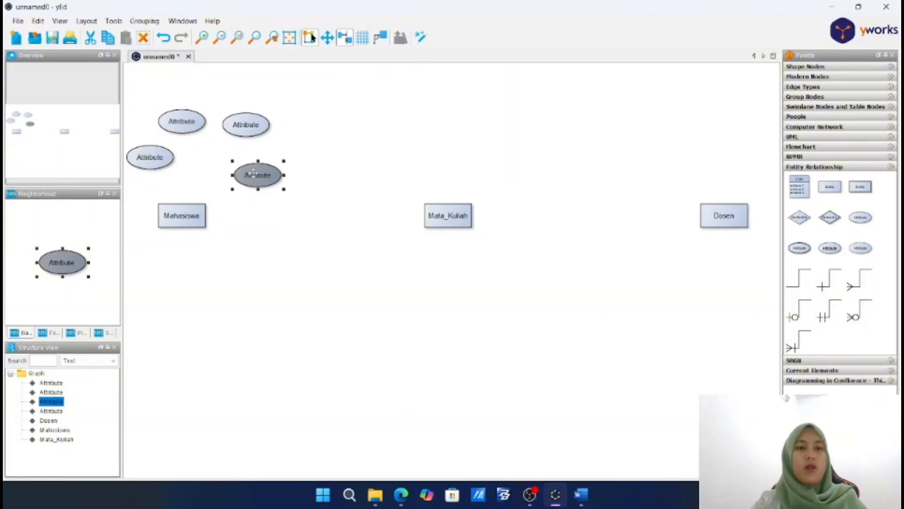
{"action": "left_click_drag", "start_coordinate": [253, 174], "coordinate": [246, 173]}
{"action": "left_click", "coordinate": [212, 240]}
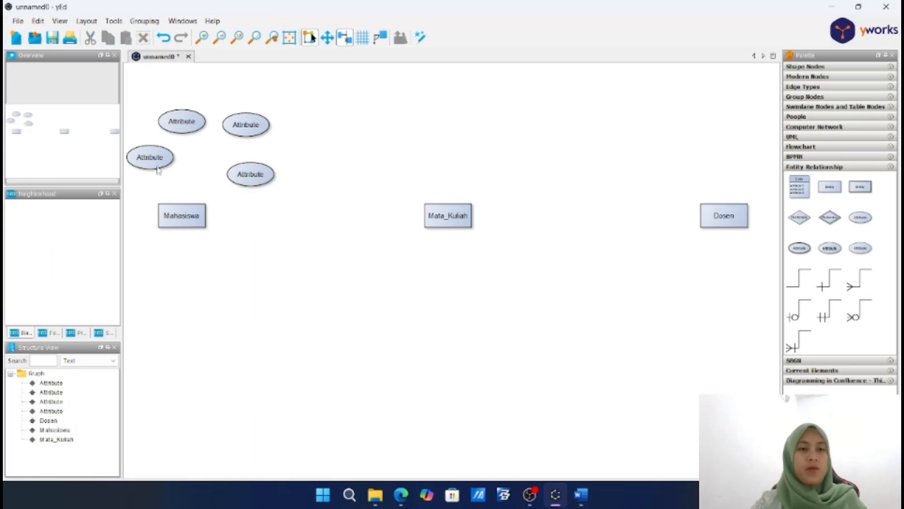
Label the attribute ellipse nearest Mahasiswa's upper left "nim" and the one directly above Mahasiswa "nama"
{"action": "right_click", "coordinate": [157, 168]}
{"action": "left_click", "coordinate": [201, 156]}
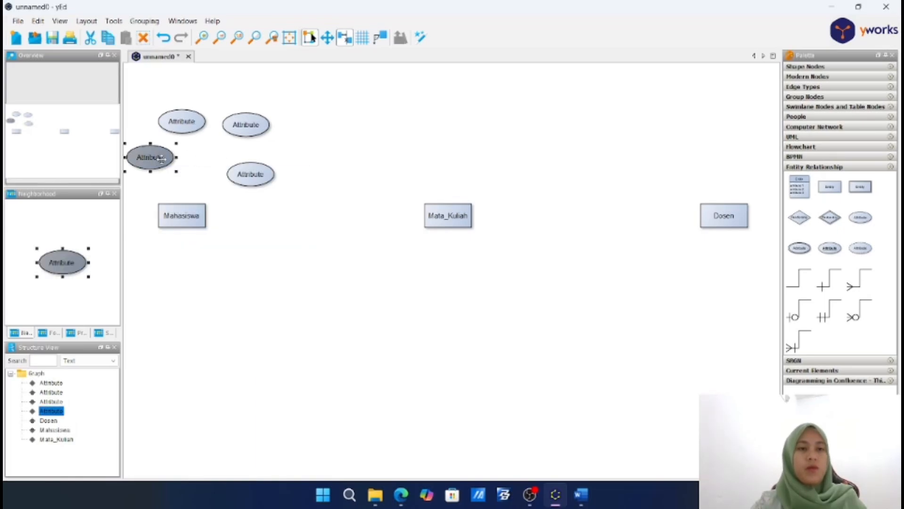
{"action": "left_click", "coordinate": [194, 165]}
{"action": "left_click", "coordinate": [169, 163]}
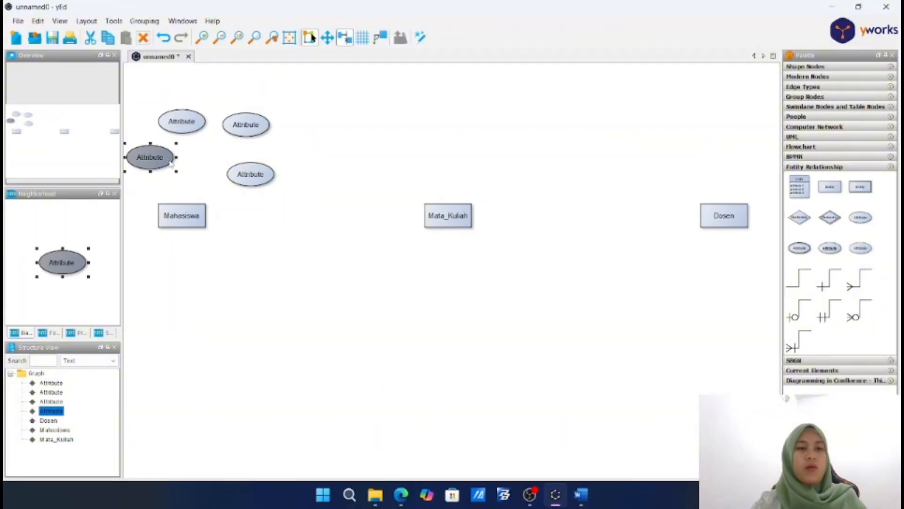
{"action": "double_click", "coordinate": [149, 159]}
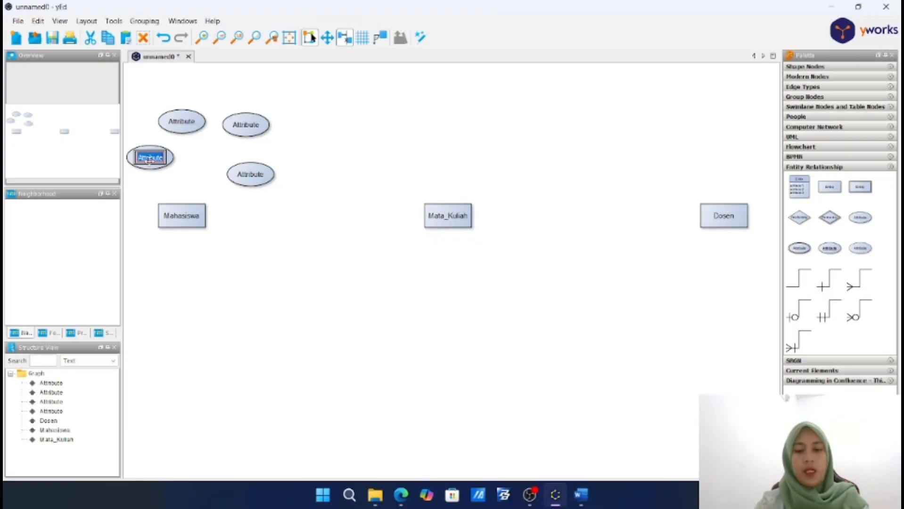
{"action": "type", "text": "nim"}
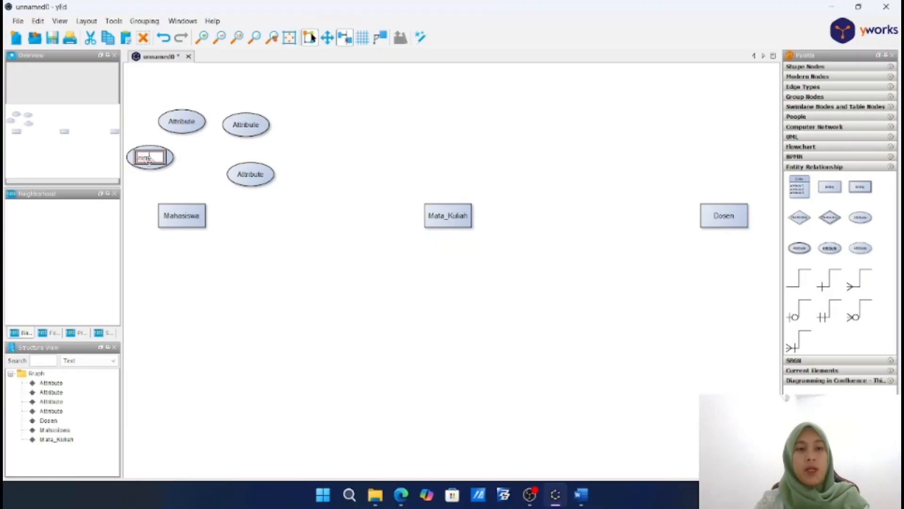
{"action": "key", "text": "Return"}
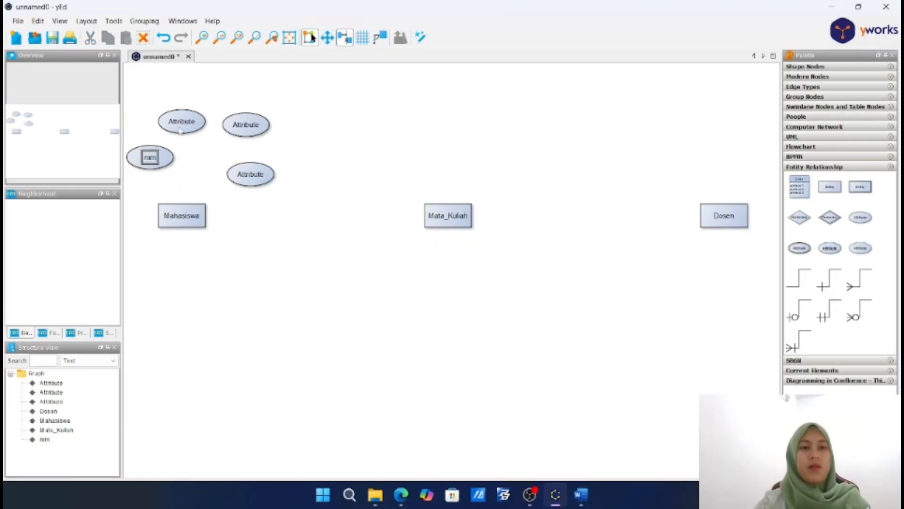
{"action": "double_click", "coordinate": [181, 124]}
{"action": "type", "text": "nama"}
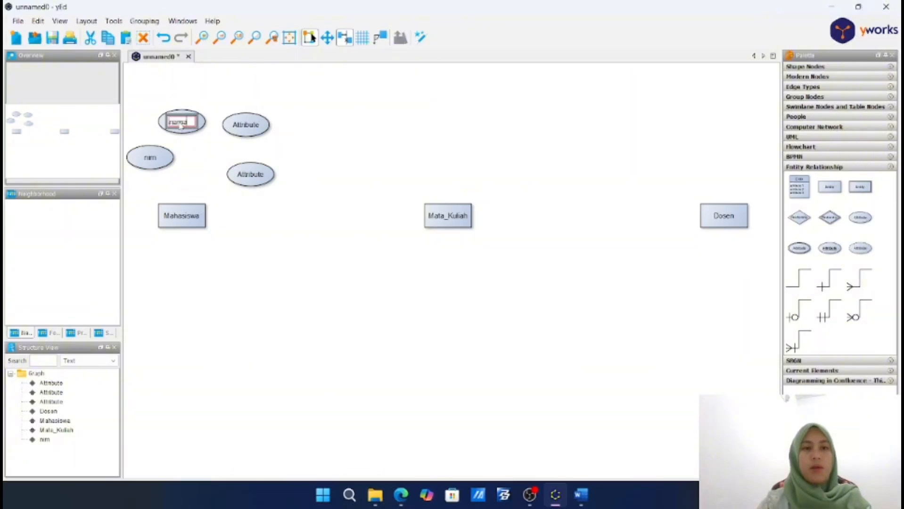
{"action": "key", "text": "Return"}
Label the attribute ellipse beside nama "tgl_lahir" and the ellipse below it "alamat"
{"action": "double_click", "coordinate": [244, 126]}
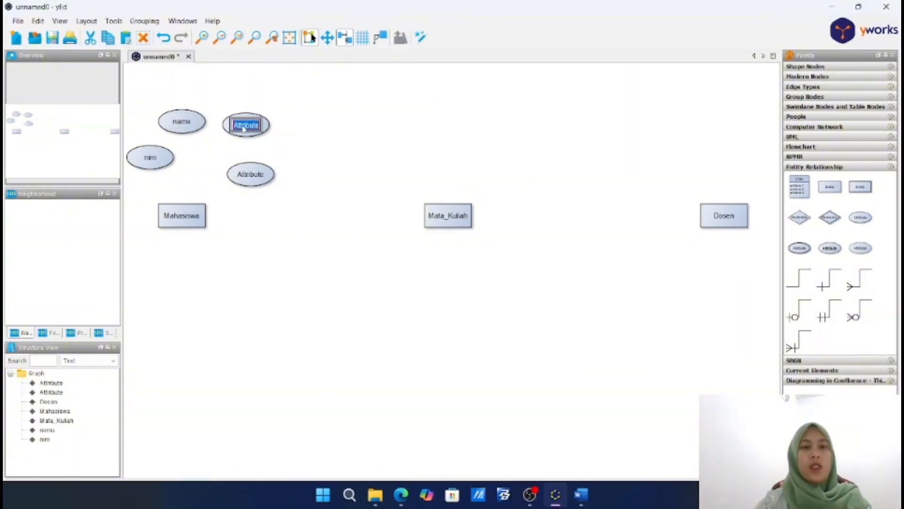
{"action": "type", "text": "tg"}
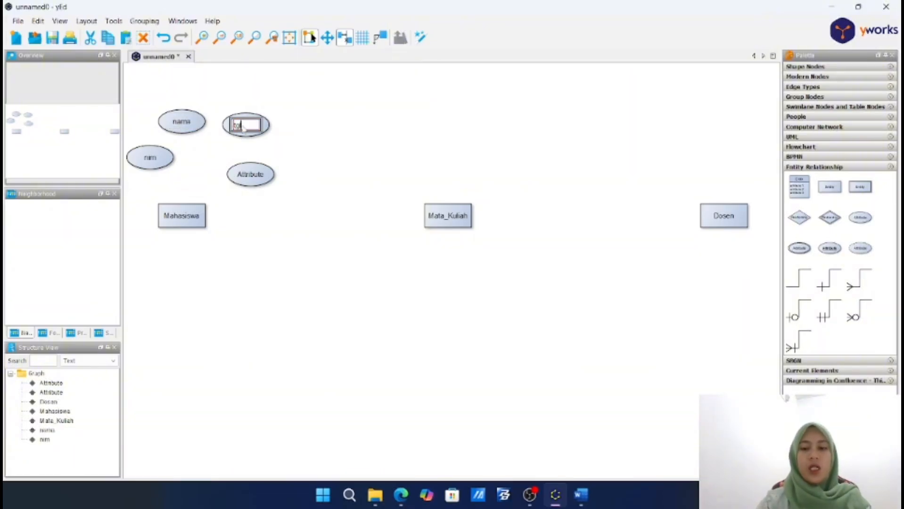
{"action": "type", "text": "l_lahir"}
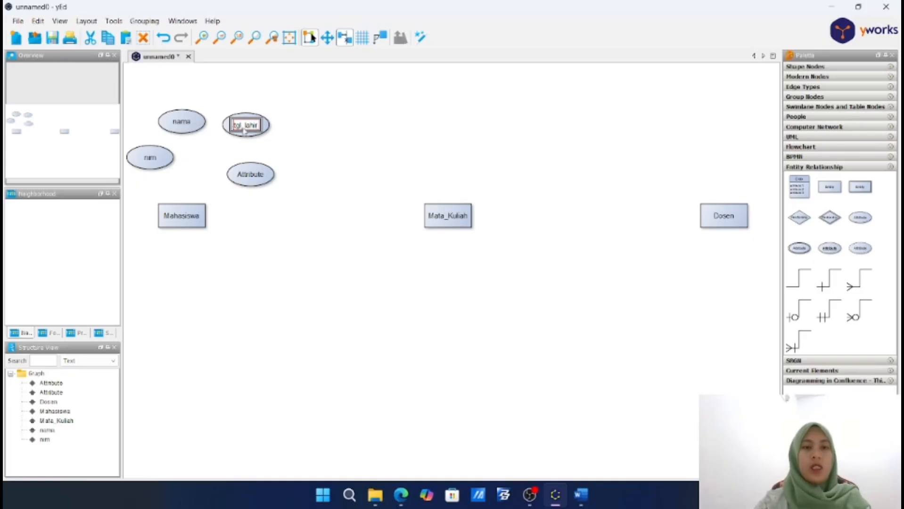
{"action": "key", "text": "Return"}
{"action": "double_click", "coordinate": [253, 176]}
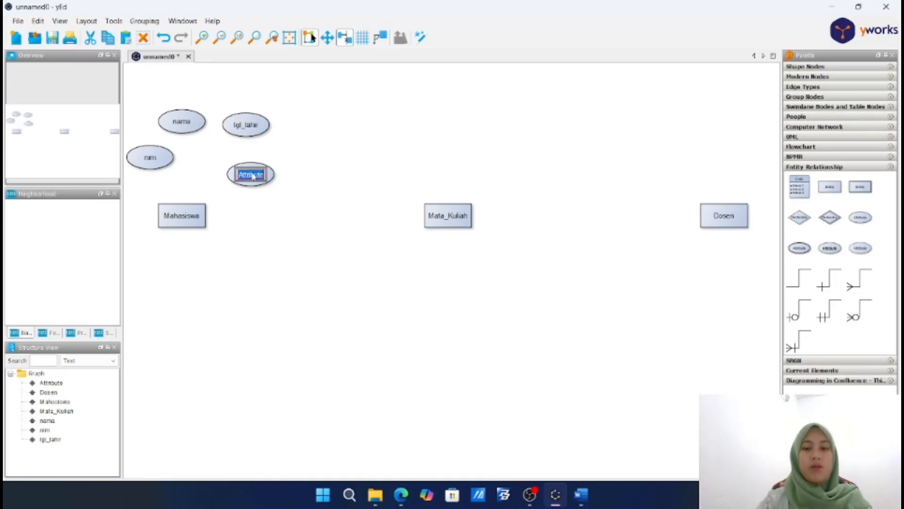
{"action": "type", "text": "alamat"}
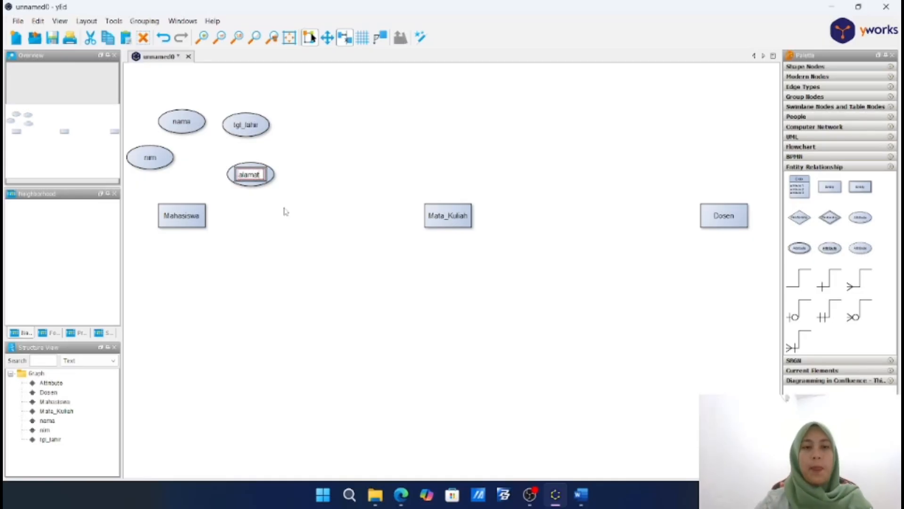
{"action": "key", "text": "Return"}
{"action": "left_click", "coordinate": [168, 179]}
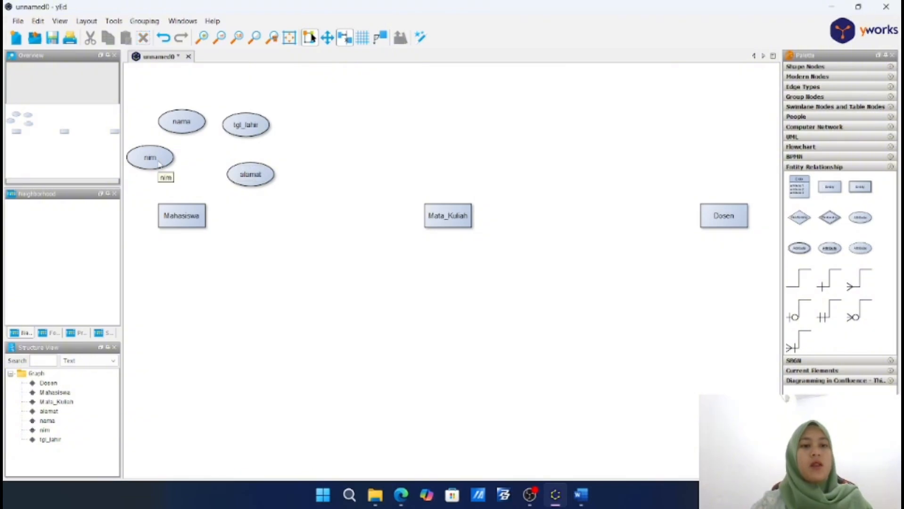
Connect the nim and nama attributes to the Mahasiswa entity with edges
{"action": "left_click_drag", "start_coordinate": [159, 163], "coordinate": [168, 208]}
{"action": "left_click", "coordinate": [188, 126]}
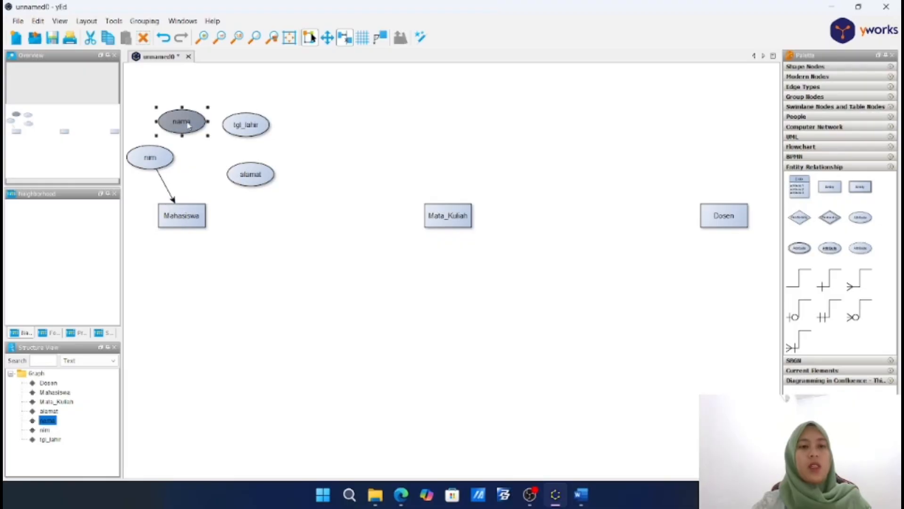
{"action": "left_click", "coordinate": [197, 144]}
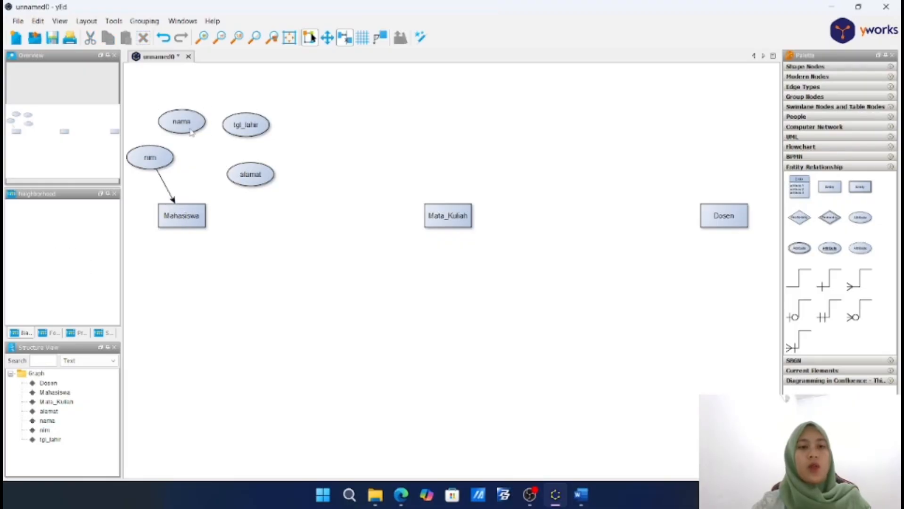
{"action": "left_click_drag", "start_coordinate": [190, 131], "coordinate": [181, 208]}
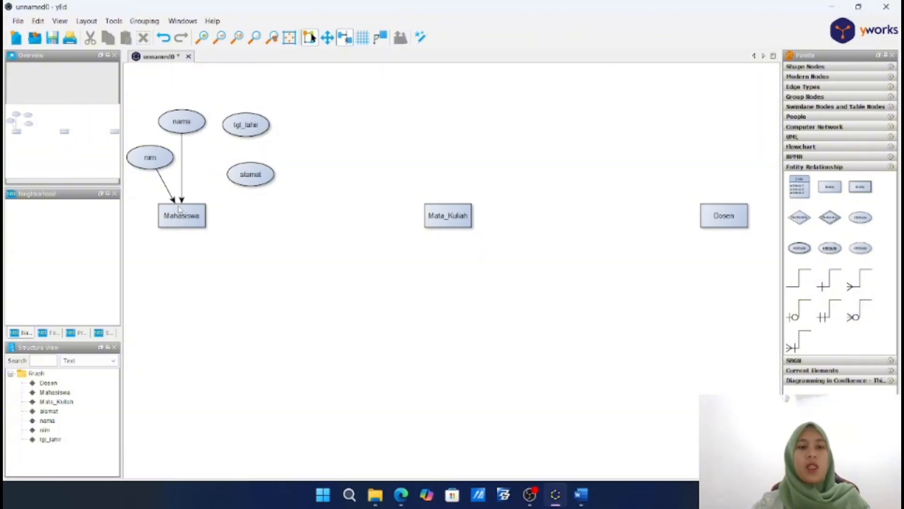
Connect the tgl_lahir and alamat attributes to the Mahasiswa entity with edges
{"action": "left_click_drag", "start_coordinate": [247, 138], "coordinate": [196, 209]}
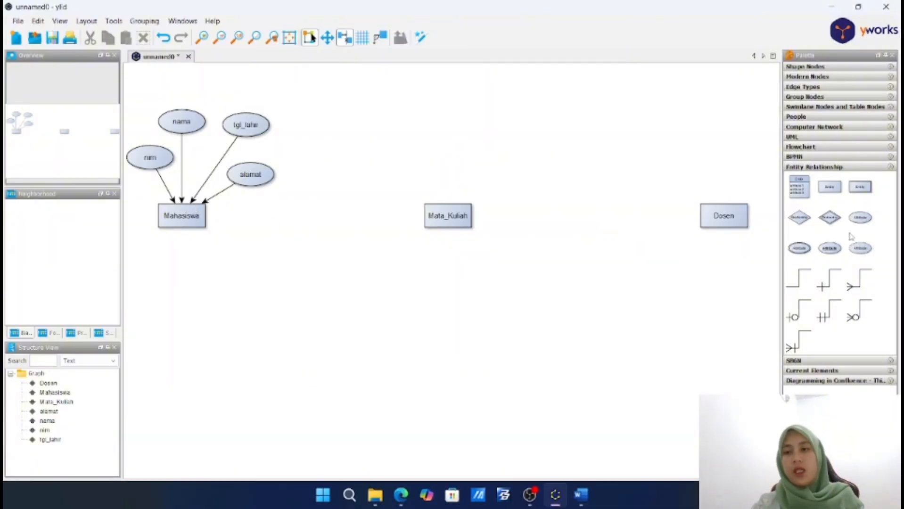
Place three attribute ellipses in an arc above the Mata_Kuliah entity
{"action": "left_click_drag", "start_coordinate": [860, 217], "coordinate": [406, 154]}
{"action": "left_click_drag", "start_coordinate": [869, 217], "coordinate": [465, 150]}
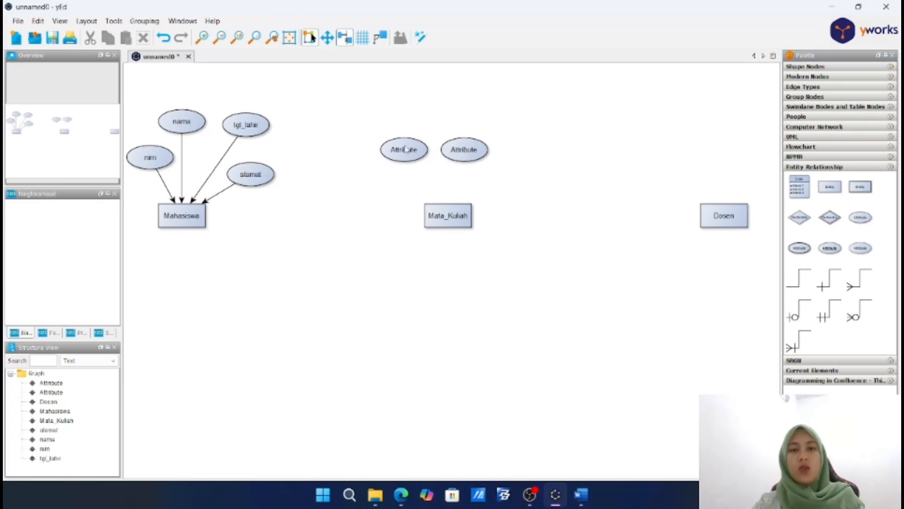
{"action": "mouse_move", "coordinate": [406, 156]}
{"action": "left_mouse_down"}
{"action": "mouse_move", "coordinate": [406, 169]}
{"action": "mouse_move", "coordinate": [404, 158]}
{"action": "left_mouse_up"}
{"action": "key", "text": "ctrl+z"}
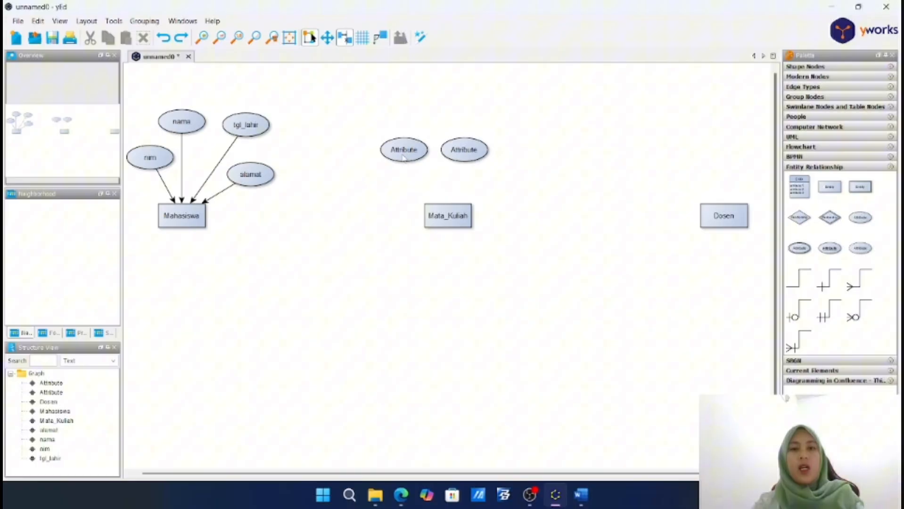
{"action": "left_click", "coordinate": [469, 146]}
{"action": "left_click_drag", "start_coordinate": [469, 144], "coordinate": [450, 113]}
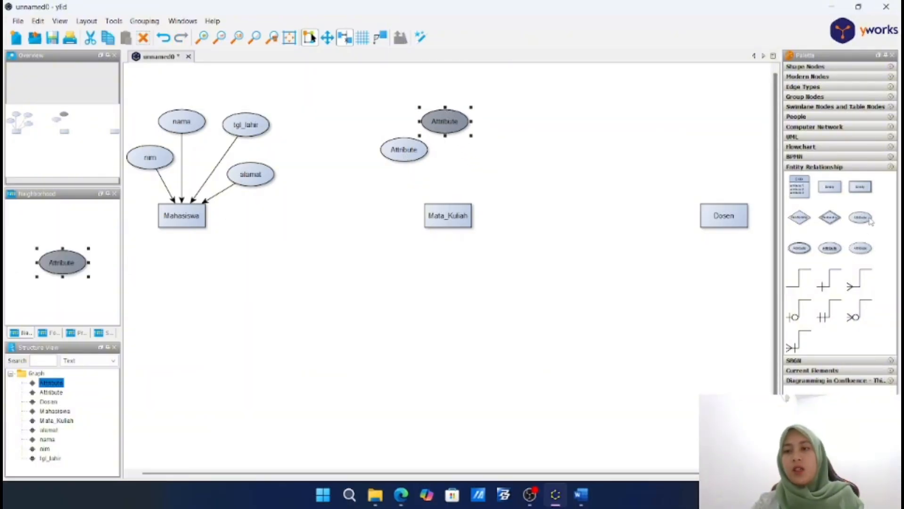
{"action": "left_click", "coordinate": [863, 219]}
{"action": "left_click_drag", "start_coordinate": [860, 217], "coordinate": [494, 156]}
Label the three attribute ellipses above Mata_Kuliah, from left to right, "kode_mk", "nama_mk" and "sks"
{"action": "double_click", "coordinate": [404, 148]}
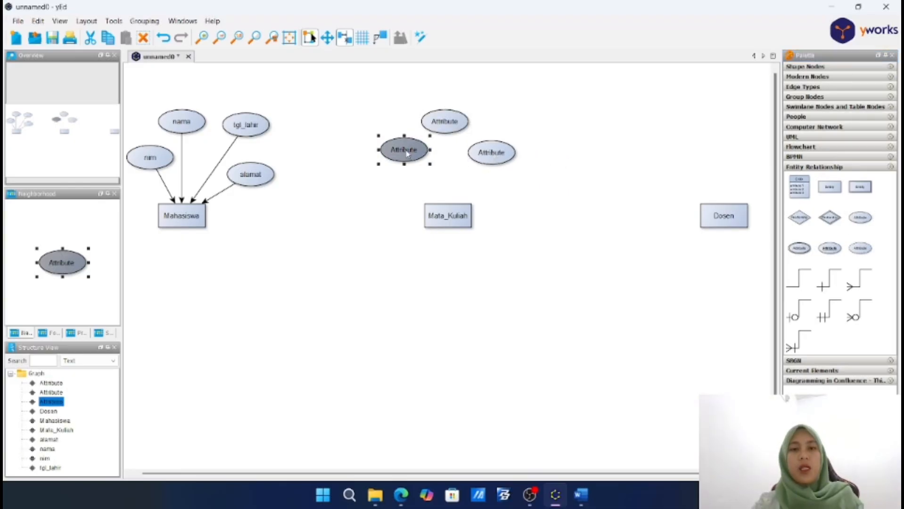
{"action": "type", "text": "kod"}
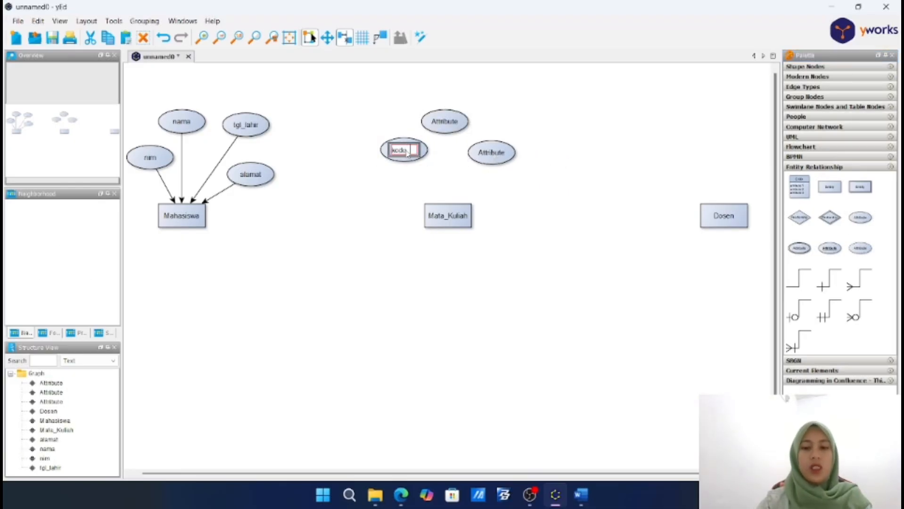
{"action": "type", "text": "e_mk"}
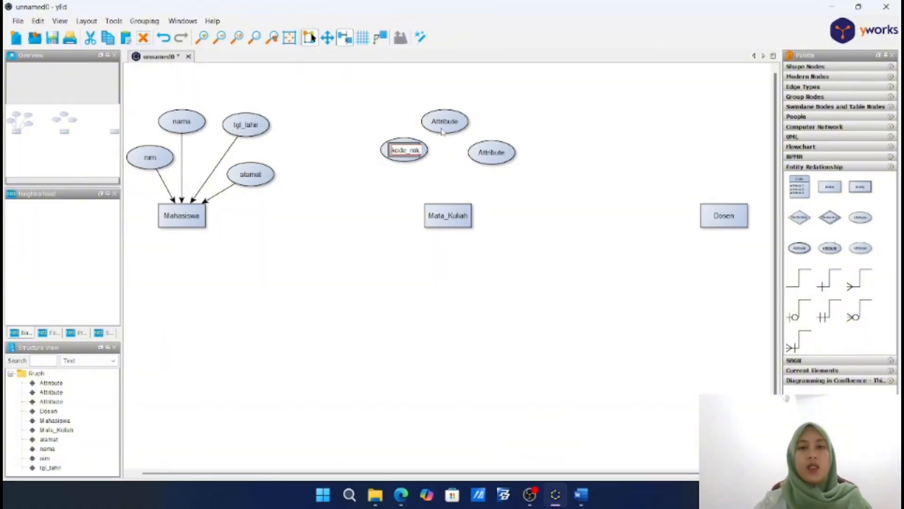
{"action": "double_click", "coordinate": [445, 122]}
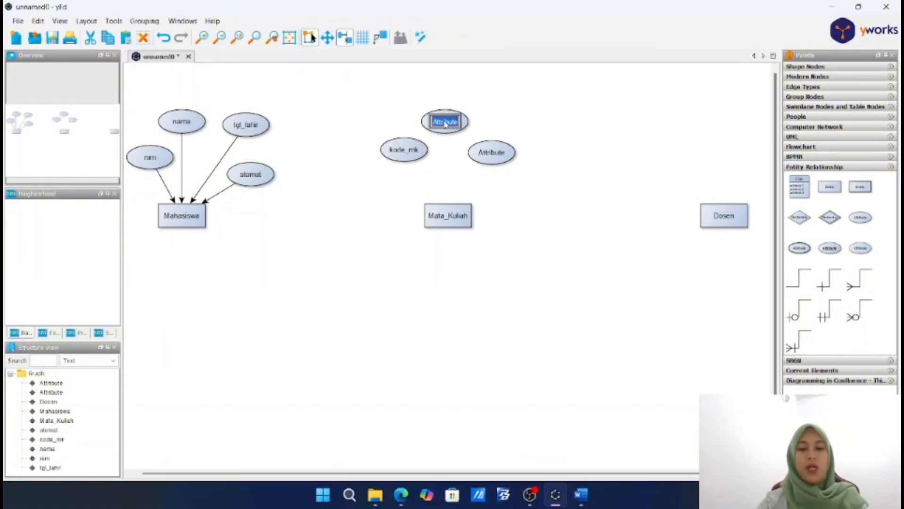
{"action": "type", "text": "nama"}
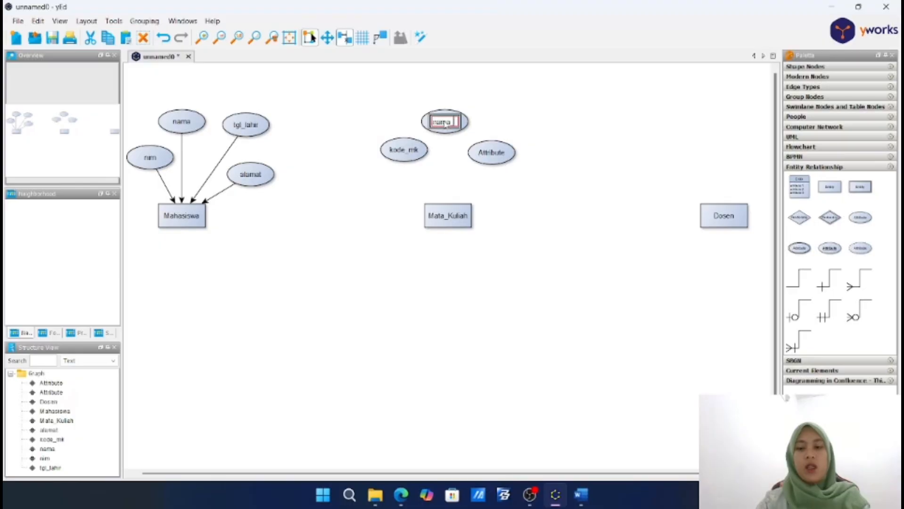
{"action": "type", "text": "_mk"}
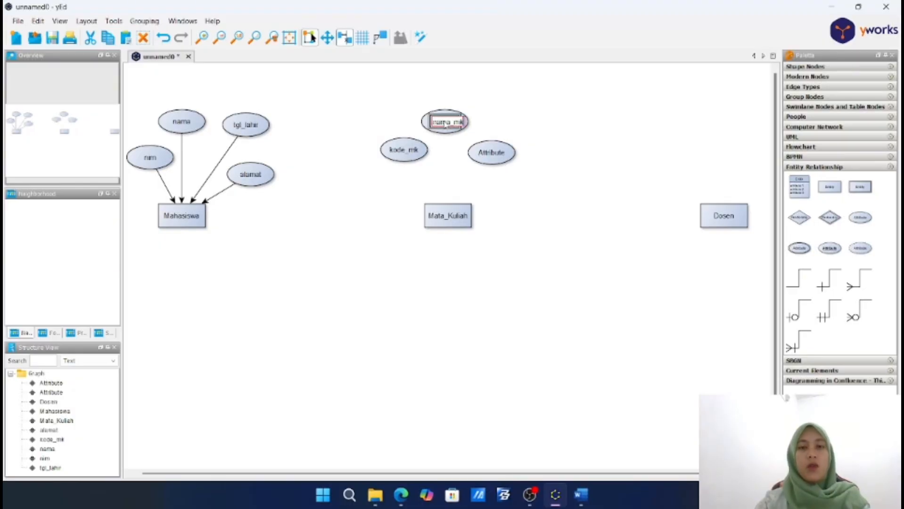
{"action": "key", "text": "Return"}
{"action": "double_click", "coordinate": [497, 155]}
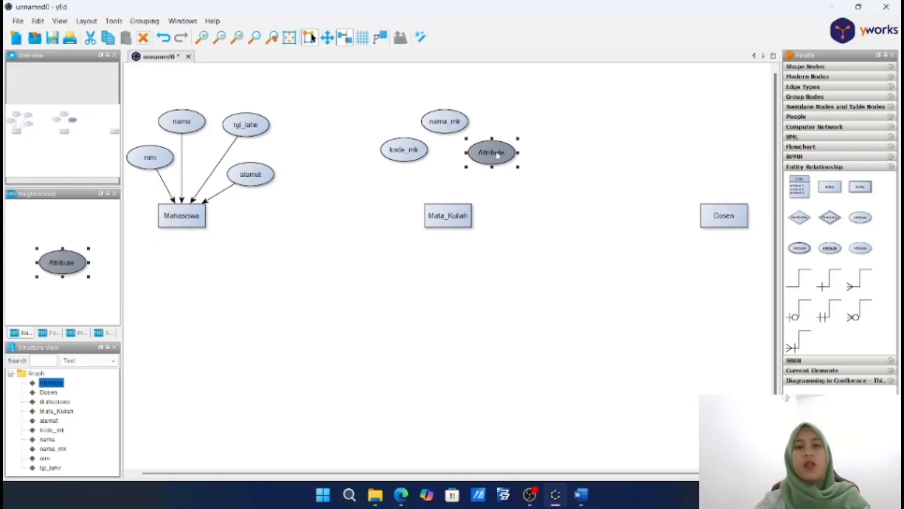
{"action": "type", "text": "sks"}
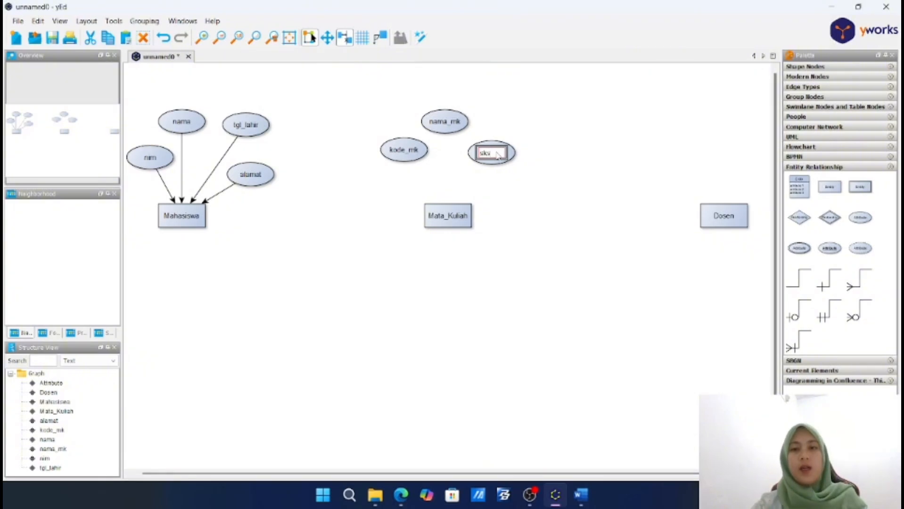
{"action": "key", "text": "Return"}
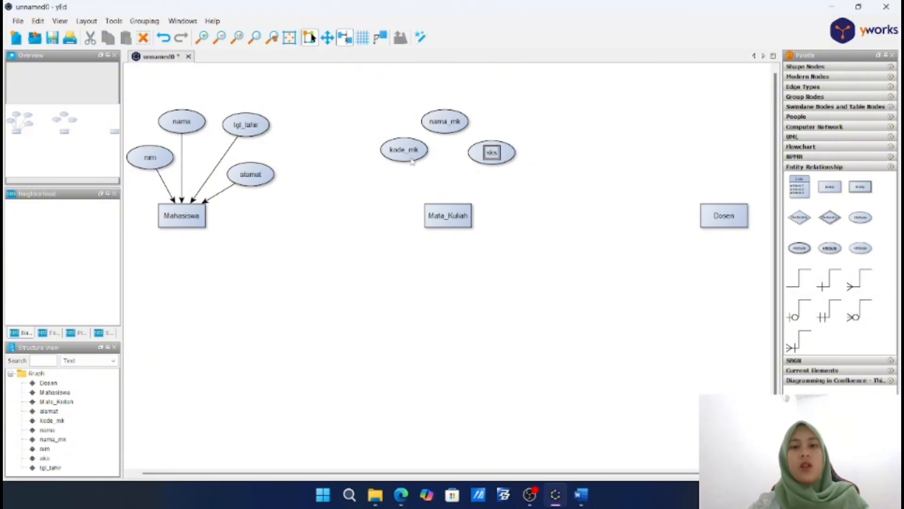
Connect the kode_mk, nama_mk and sks attributes to the Mata_Kuliah entity with edges
{"action": "left_click_drag", "start_coordinate": [411, 162], "coordinate": [438, 213]}
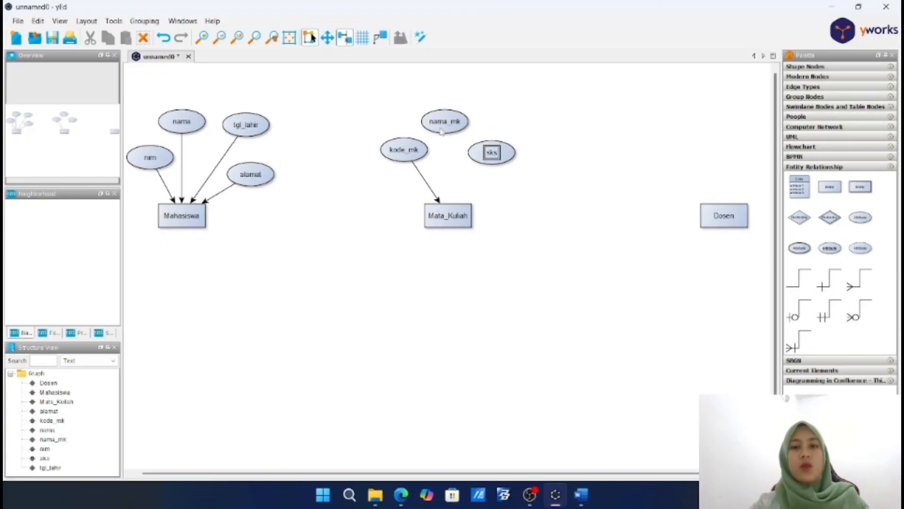
{"action": "left_click_drag", "start_coordinate": [441, 133], "coordinate": [444, 210]}
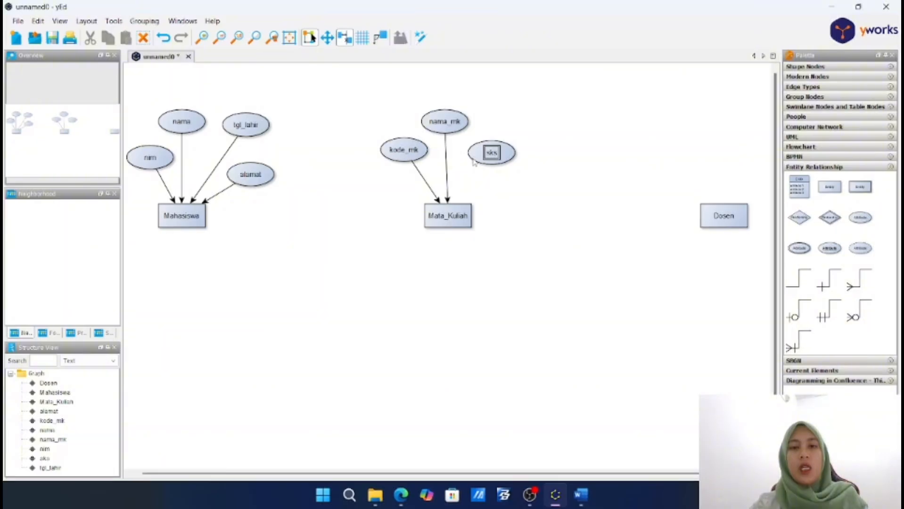
{"action": "left_click_drag", "start_coordinate": [477, 162], "coordinate": [455, 213]}
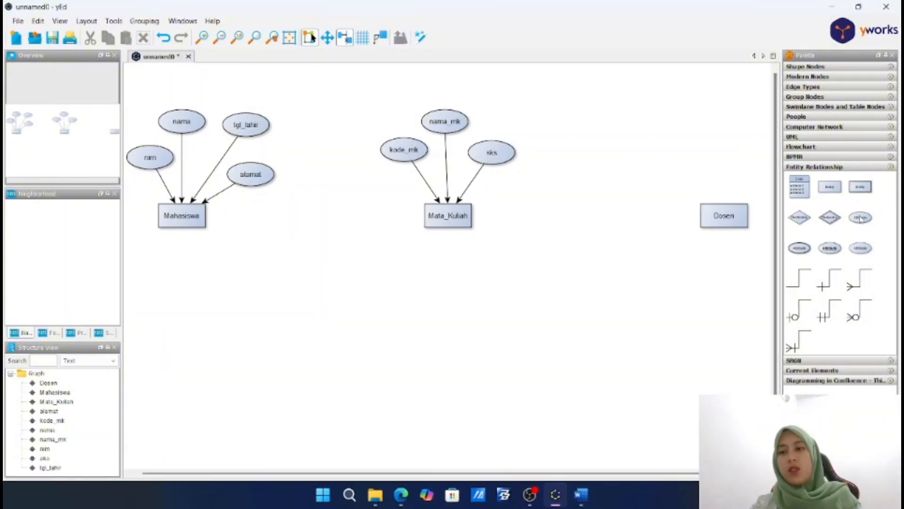
Place three attribute ellipses in an arc above the Dosen entity
{"action": "left_click_drag", "start_coordinate": [861, 219], "coordinate": [665, 155]}
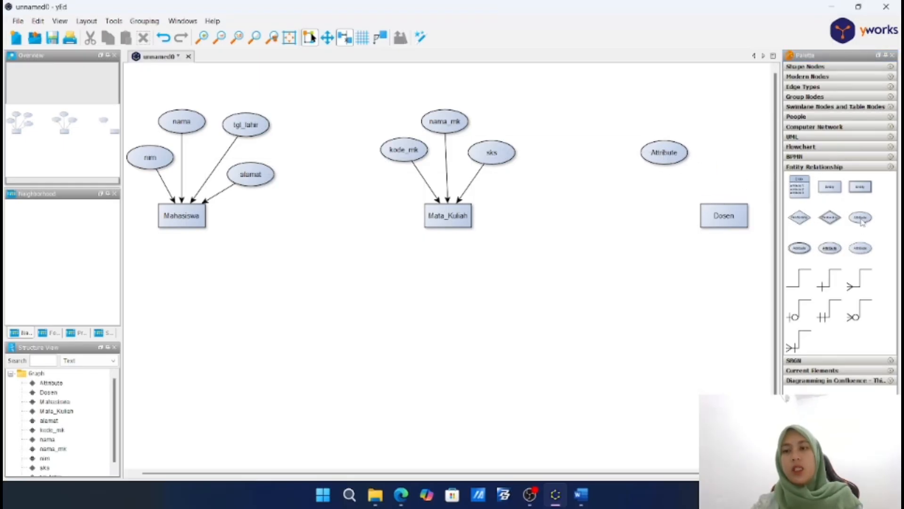
{"action": "left_click_drag", "start_coordinate": [861, 218], "coordinate": [716, 140]}
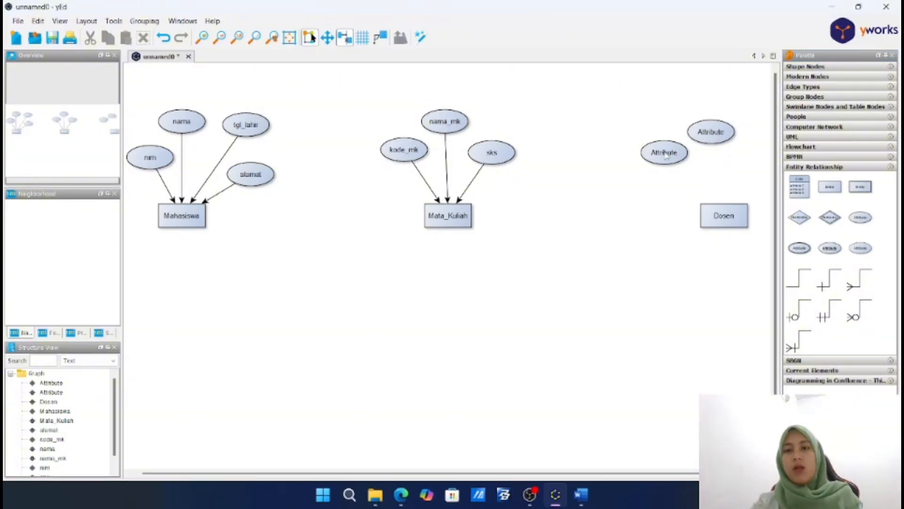
{"action": "left_click_drag", "start_coordinate": [668, 159], "coordinate": [654, 171]}
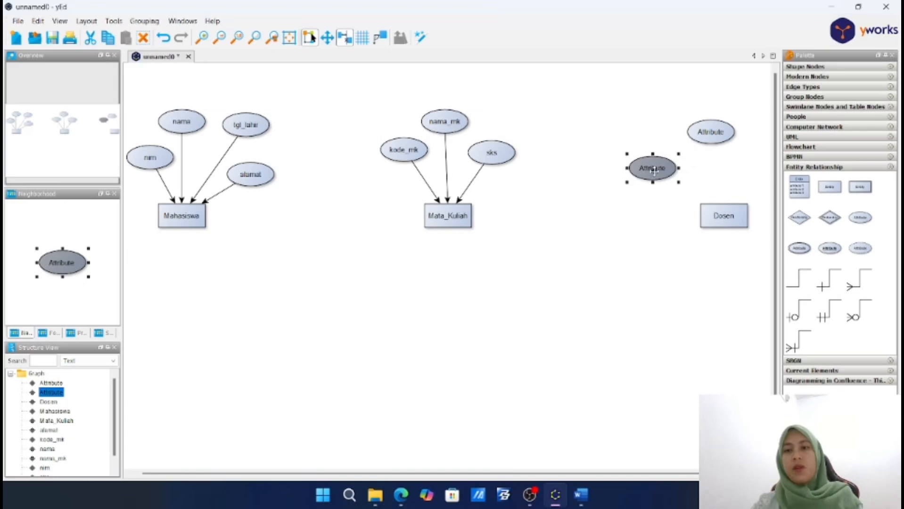
{"action": "left_click", "coordinate": [705, 129]}
{"action": "left_click_drag", "start_coordinate": [705, 130], "coordinate": [690, 125]}
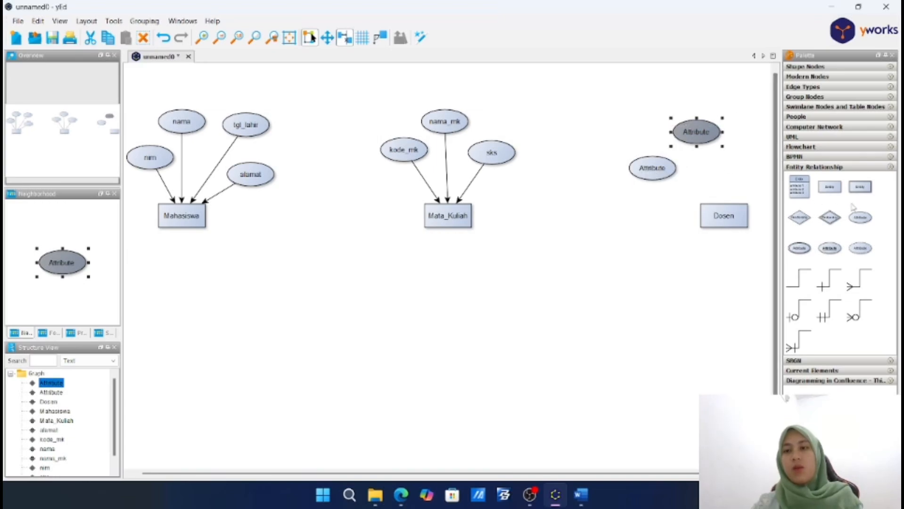
{"action": "left_click", "coordinate": [869, 227]}
{"action": "left_click_drag", "start_coordinate": [870, 226], "coordinate": [745, 171]}
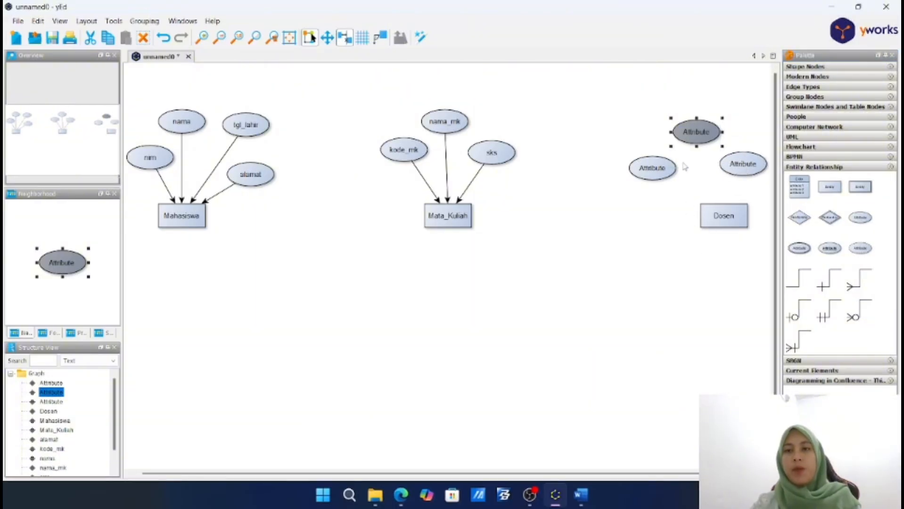
Check the Dosen attributes listed in the Word document, then label the leftmost ellipse above Dosen "nid" in yEd
{"action": "left_click", "coordinate": [581, 499]}
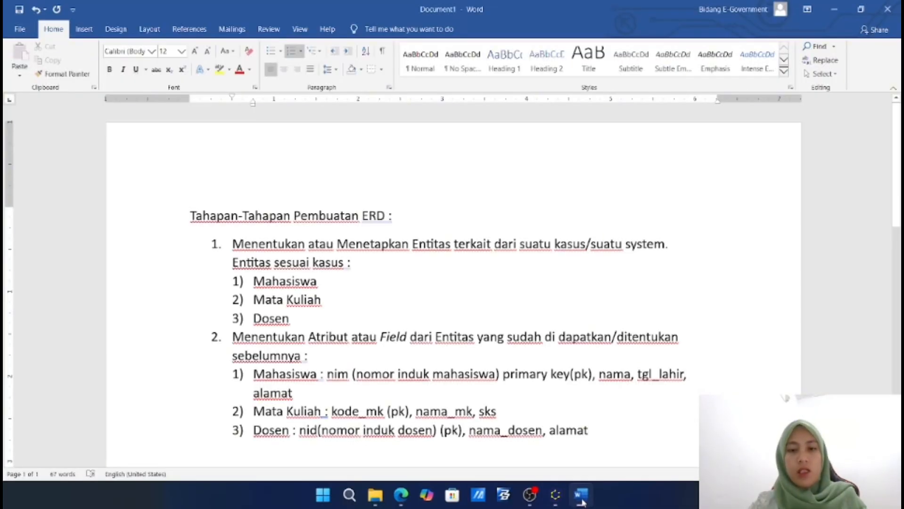
{"action": "left_click", "coordinate": [583, 502]}
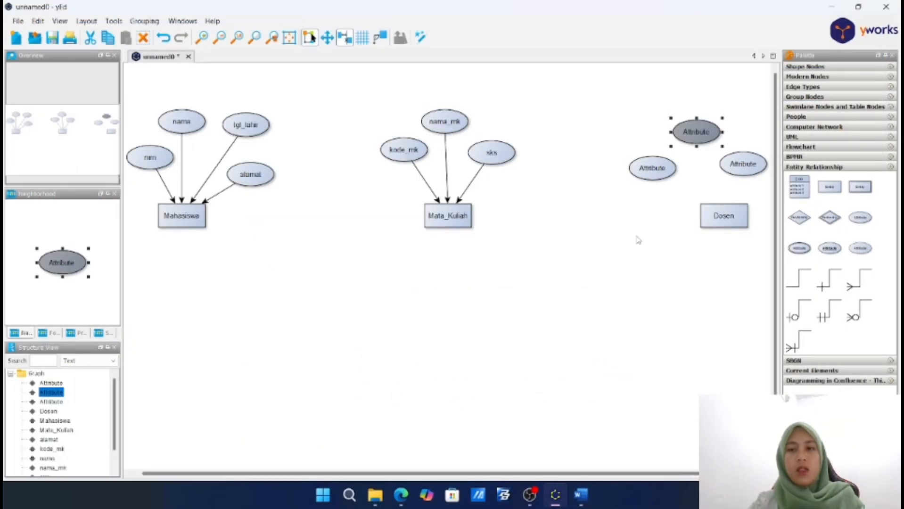
{"action": "double_click", "coordinate": [658, 170]}
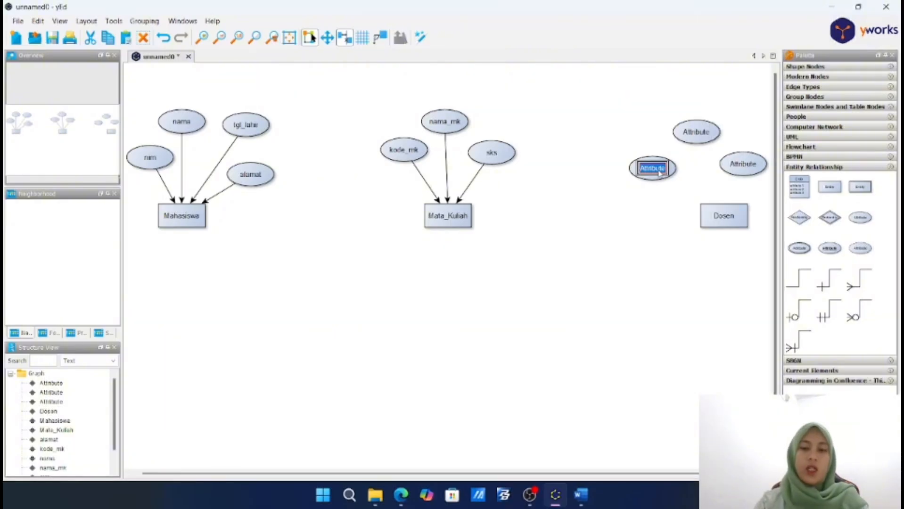
{"action": "type", "text": "nid"}
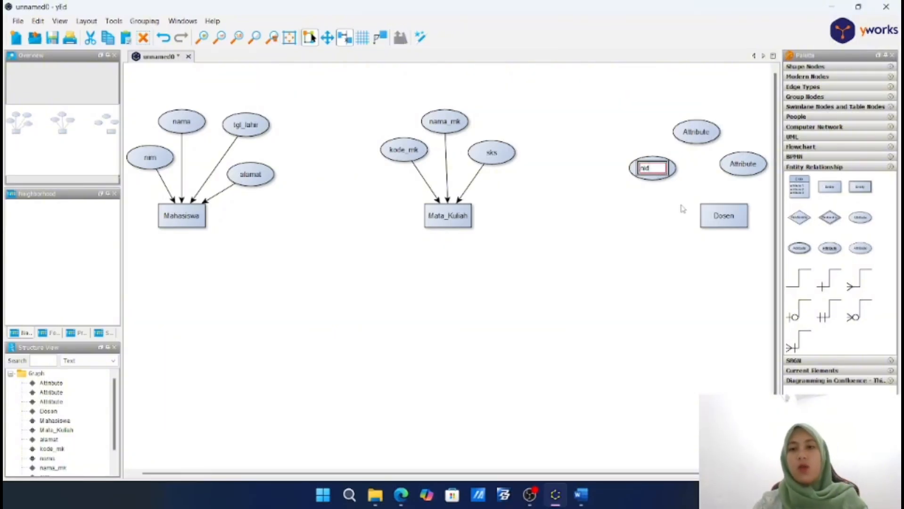
{"action": "key", "text": "Return"}
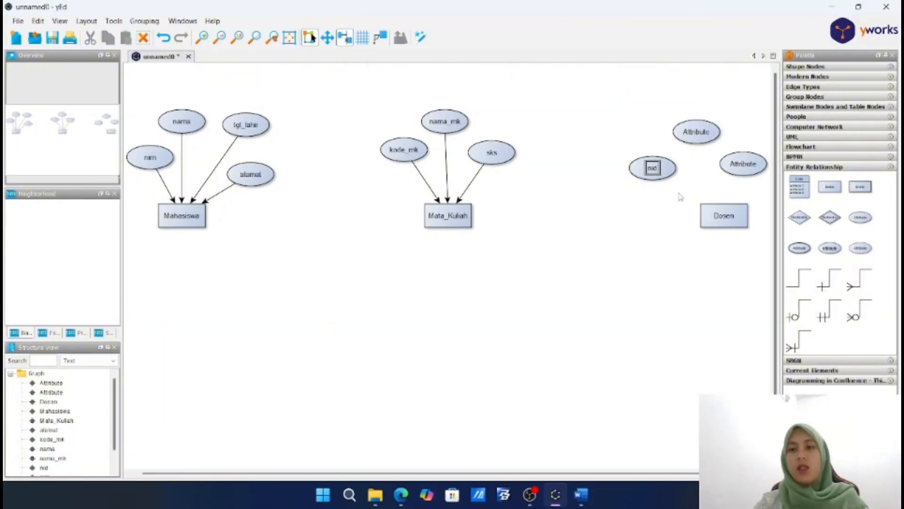
Label the uppermost ellipse above Dosen "nama_dosen" and the remaining unlabelled ellipse "alamat"
{"action": "double_click", "coordinate": [693, 134]}
{"action": "type", "text": "n"}
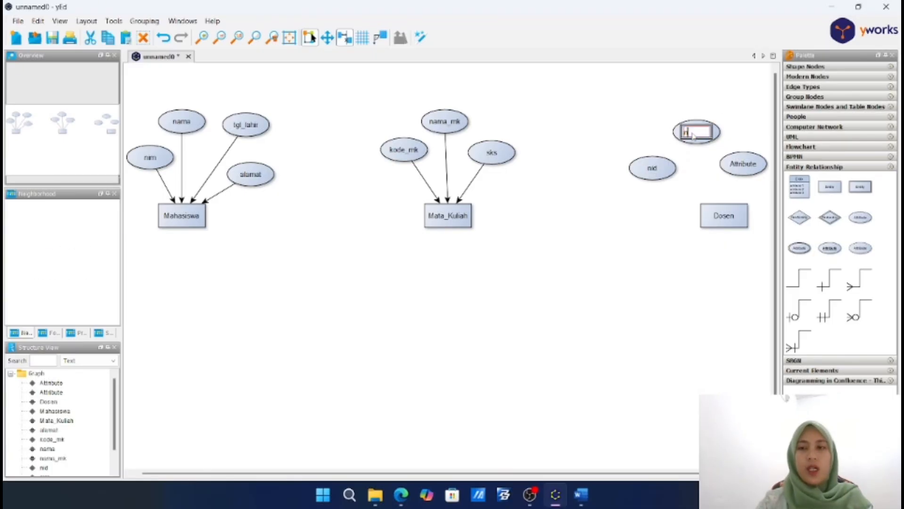
{"action": "type", "text": "ama_dosen"}
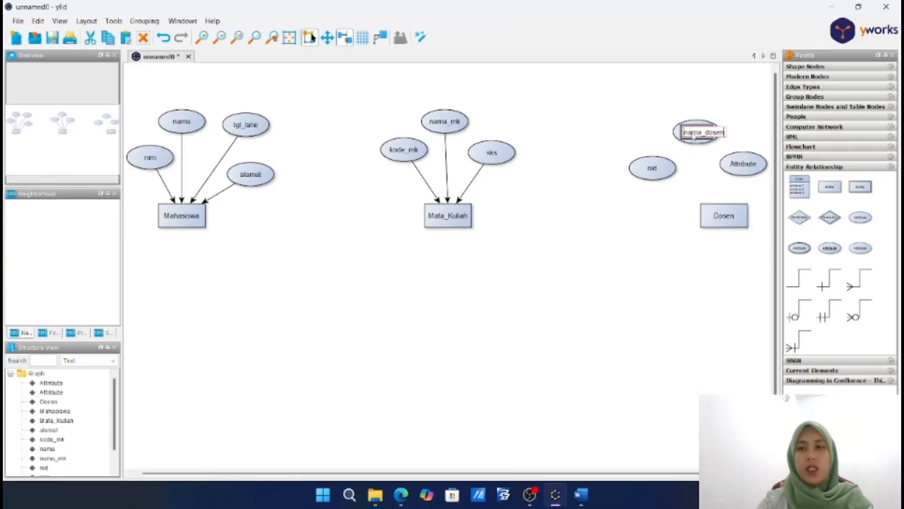
{"action": "left_click", "coordinate": [705, 173]}
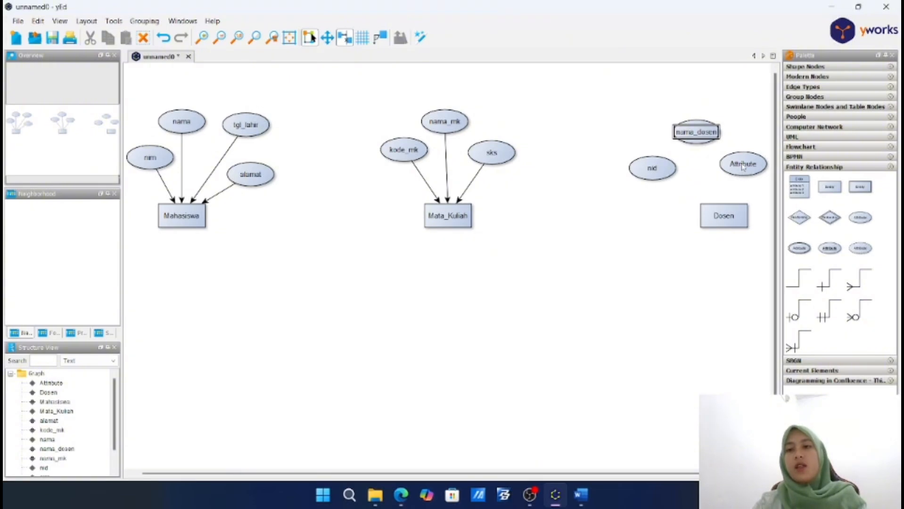
{"action": "double_click", "coordinate": [743, 166]}
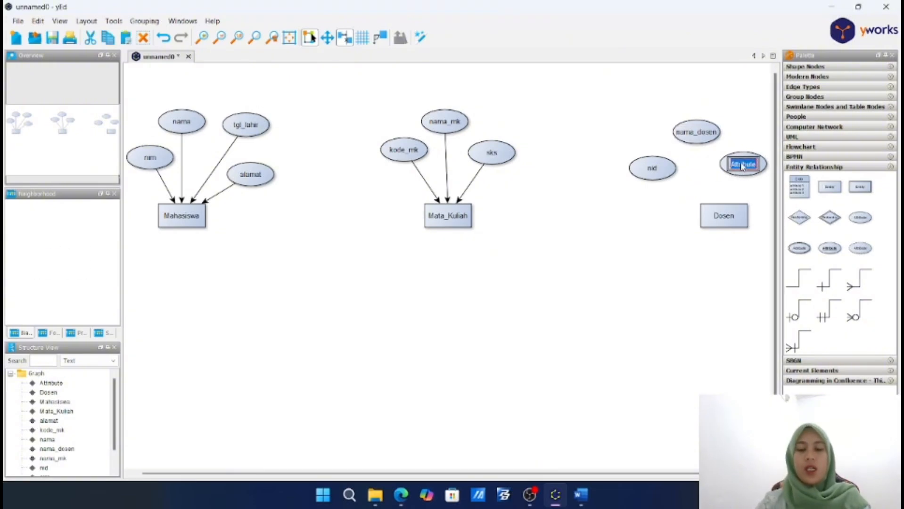
{"action": "type", "text": "alamat"}
{"action": "left_click", "coordinate": [690, 214]}
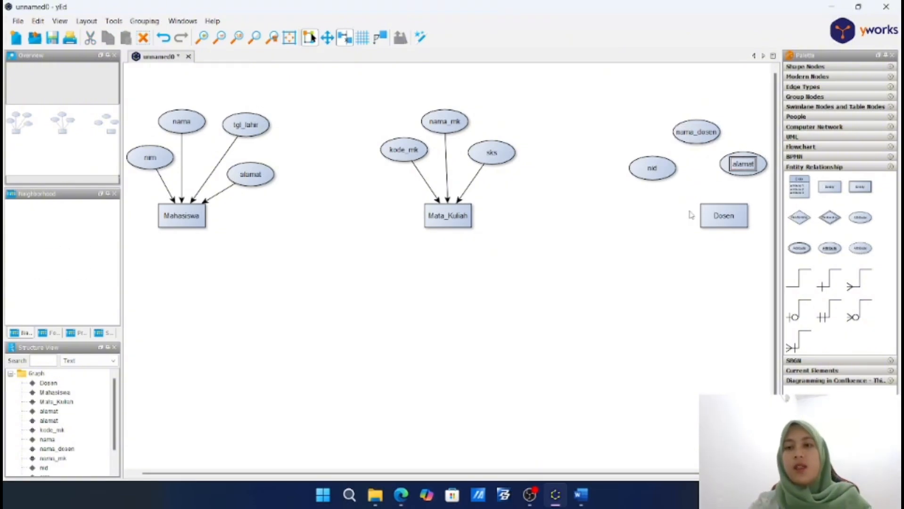
Connect the nid, nama_dosen and alamat attributes to the Dosen entity with edges
{"action": "left_click_drag", "start_coordinate": [658, 174], "coordinate": [710, 211]}
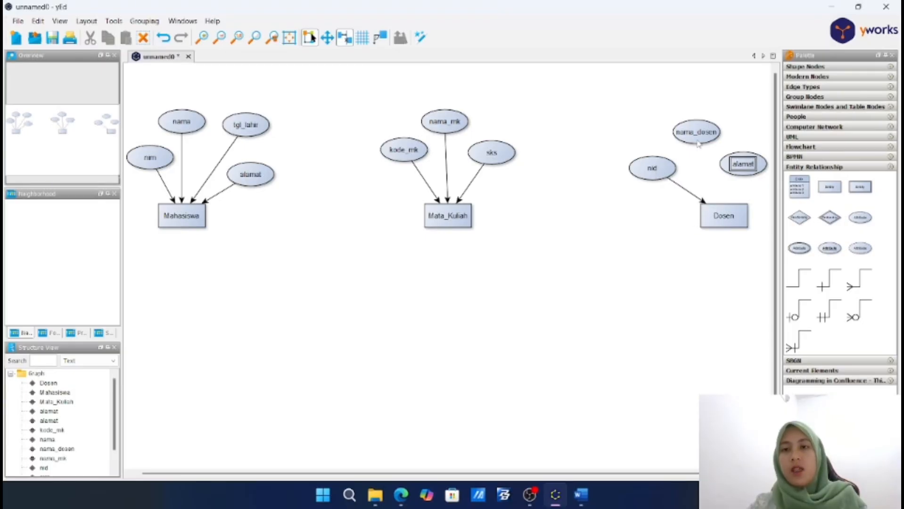
{"action": "left_click_drag", "start_coordinate": [698, 144], "coordinate": [718, 211]}
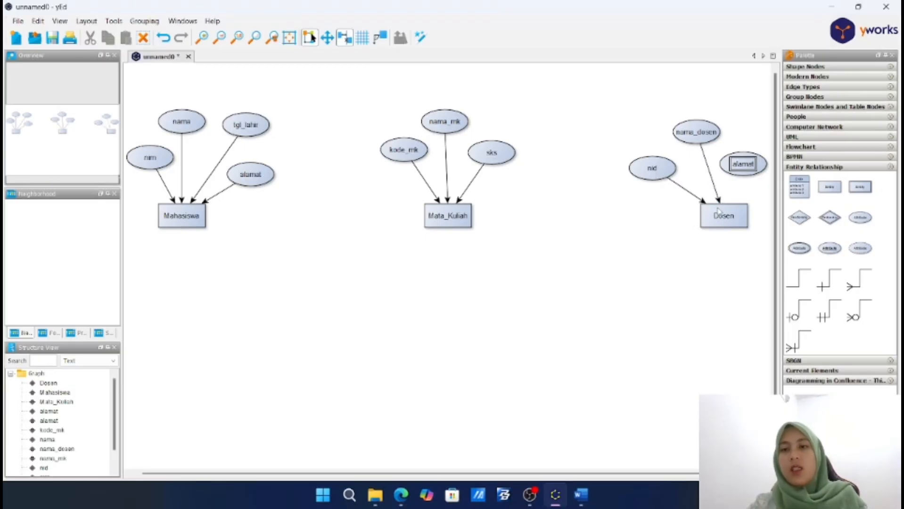
{"action": "left_click_drag", "start_coordinate": [743, 176], "coordinate": [732, 212]}
{"action": "left_click", "coordinate": [690, 296]}
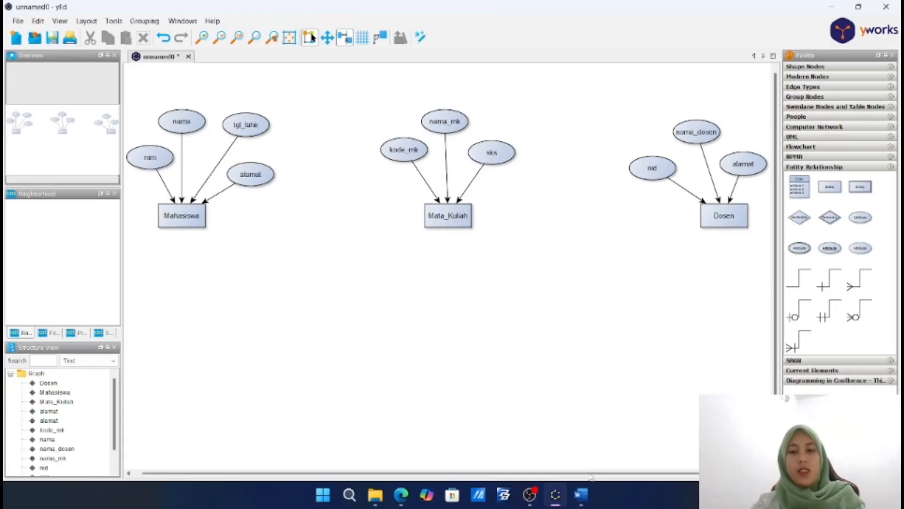
Switch to the Word document and start main numbered item 3 on a new line below the Dosen attributes
{"action": "left_click", "coordinate": [581, 495]}
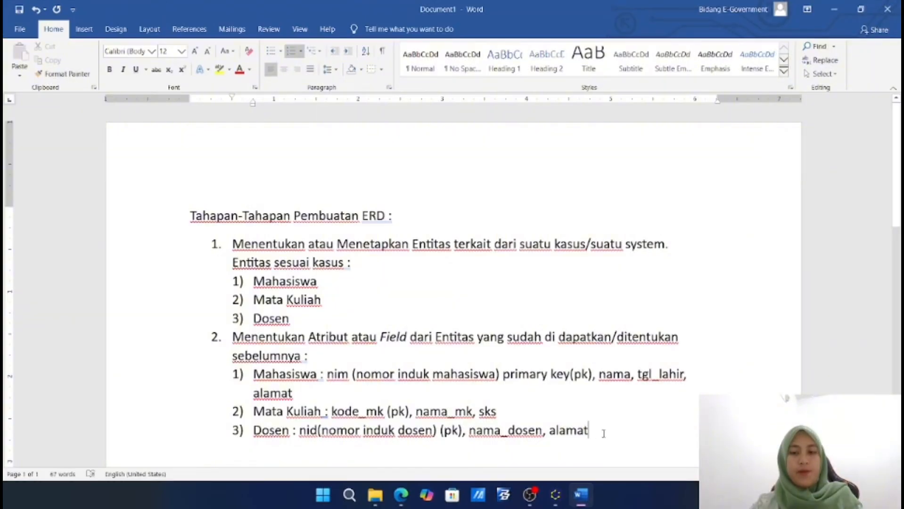
{"action": "key", "text": "Return"}
{"action": "key", "text": "BackSpace"}
{"action": "key", "text": "BackSpace"}
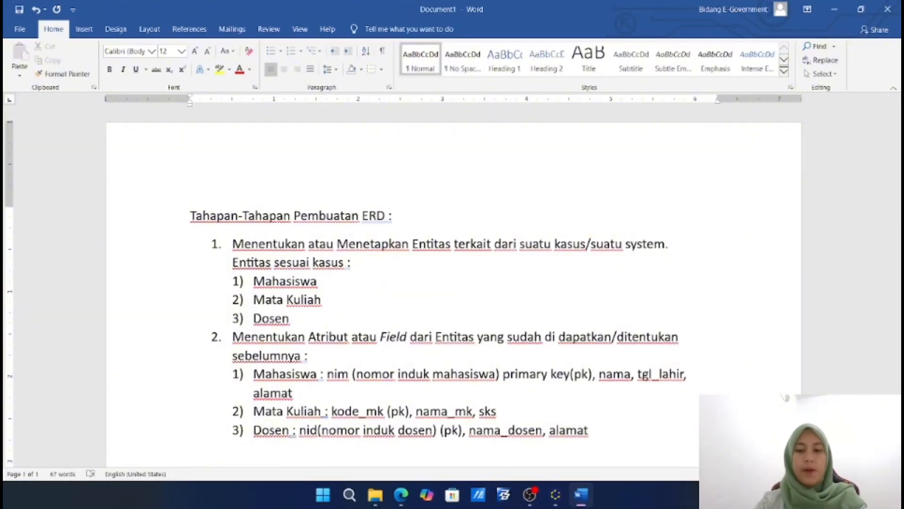
{"action": "type", "text": "3."}
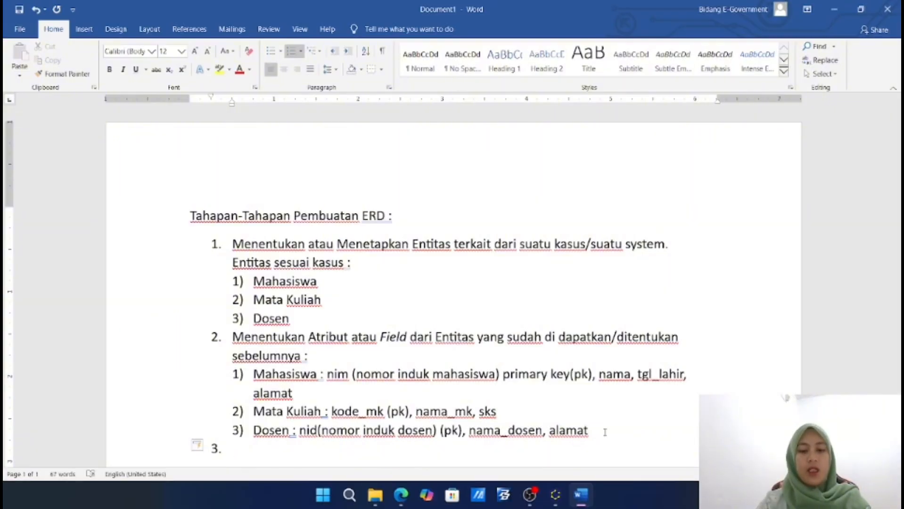
Write stage 3 as "Mengidentifikasi atau Menetapkan Hubungan Relasi dan Himpunan Entitas yang ada dengan kunci tamu (foreign key)"
{"action": "type", "text": "Mengidentif"}
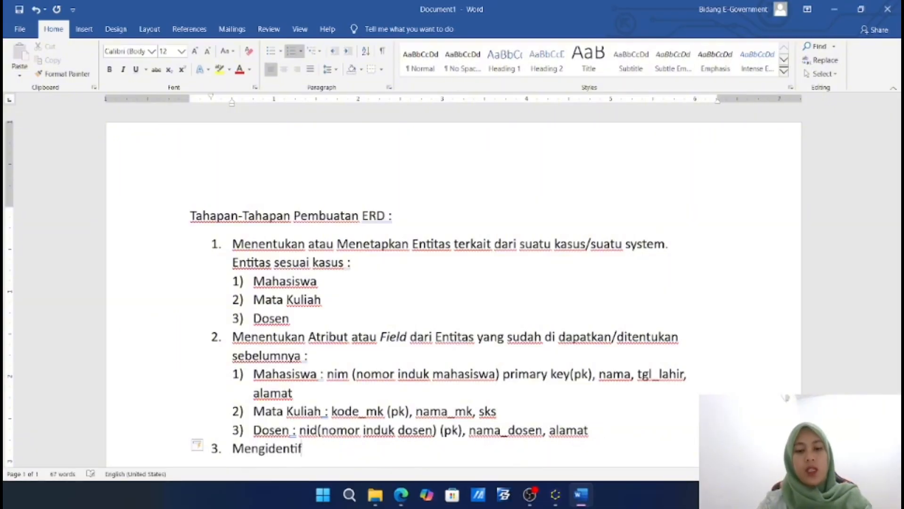
{"action": "type", "text": "ikasi atau"}
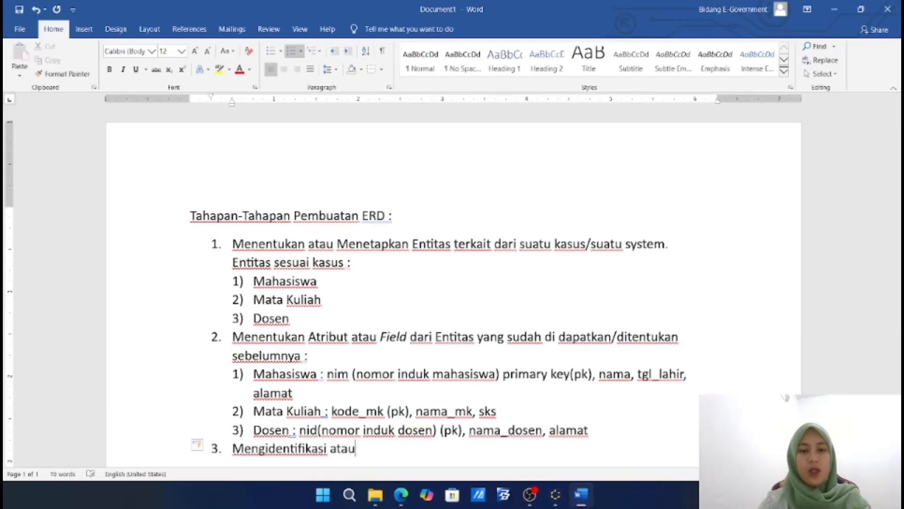
{"action": "type", "text": " Meneta"}
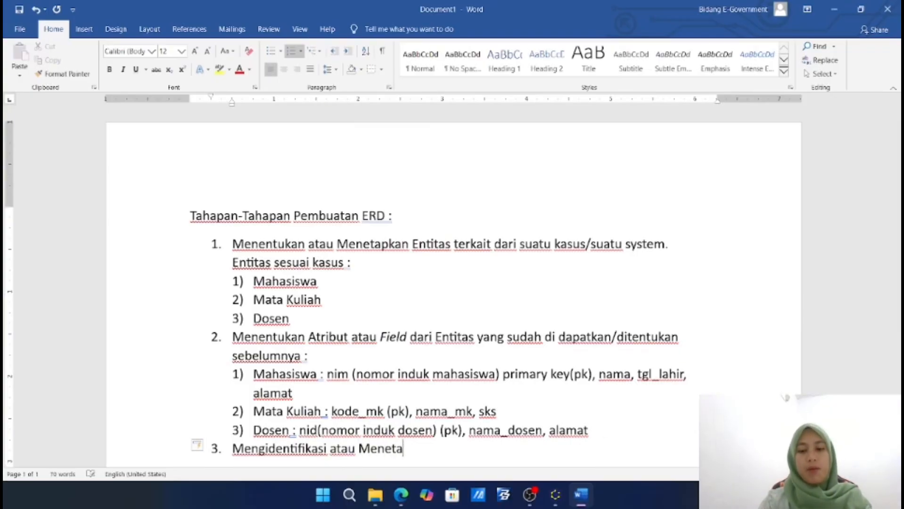
{"action": "type", "text": "pkan "}
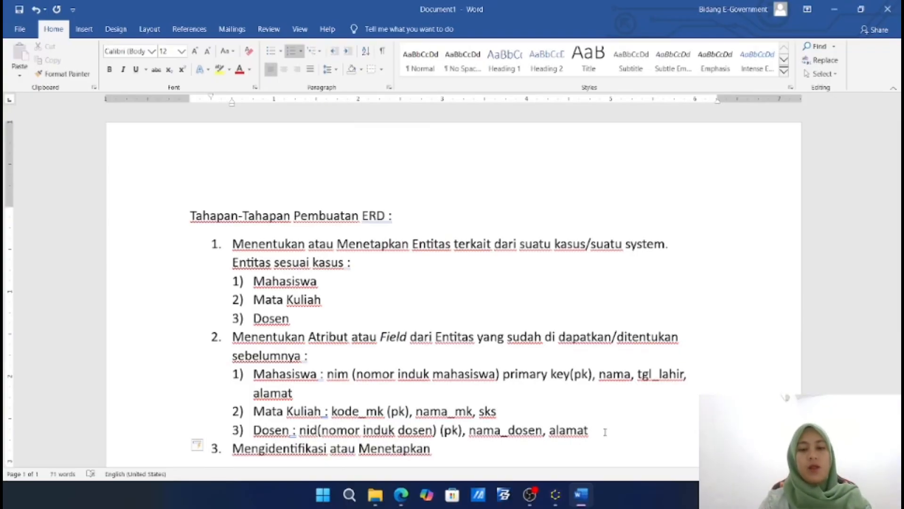
{"action": "type", "text": "Hubun"}
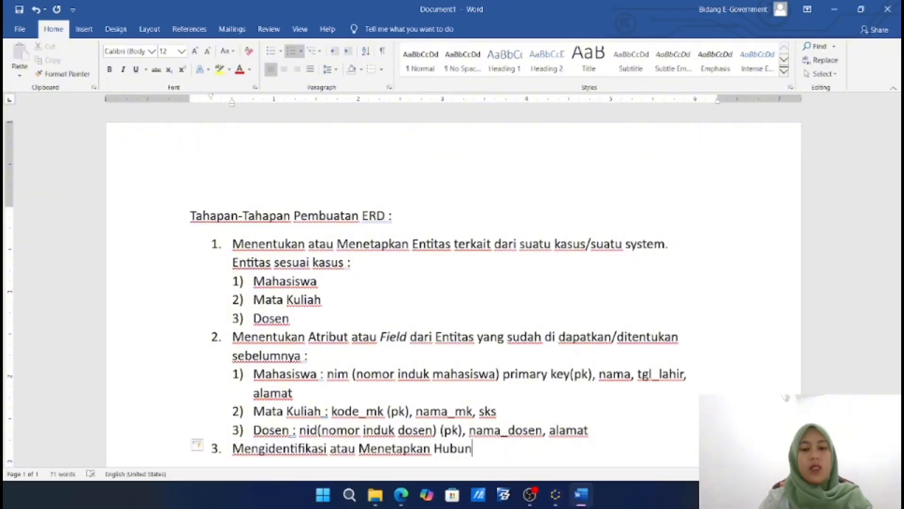
{"action": "type", "text": "gan Relasi dan"}
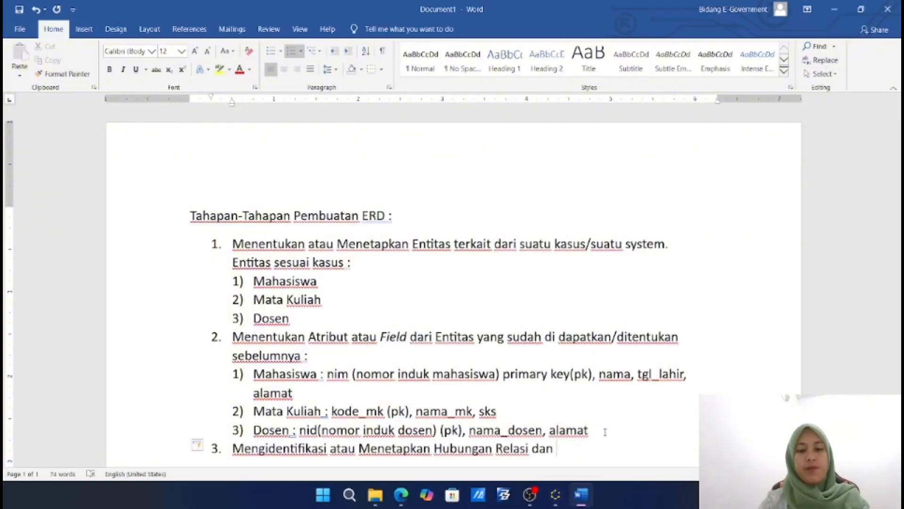
{"action": "type", "text": " Him"}
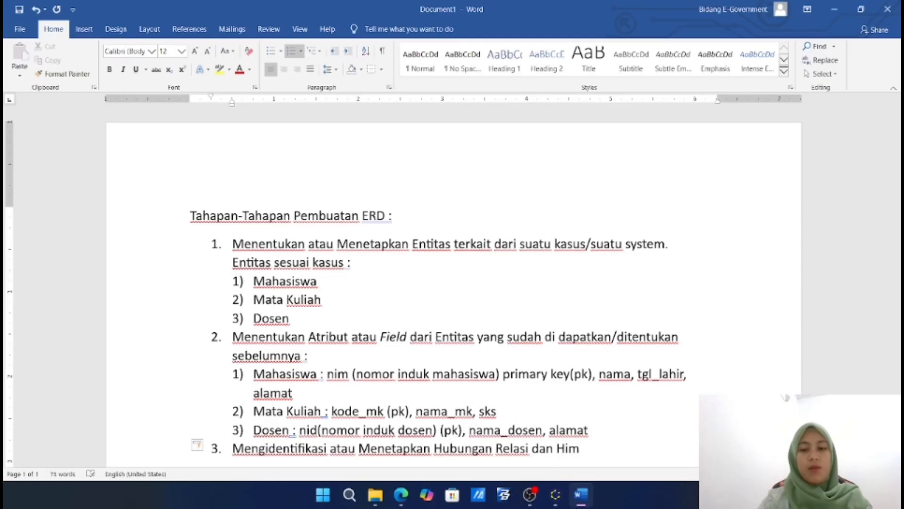
{"action": "type", "text": "p"}
{"action": "type", "text": "unan "}
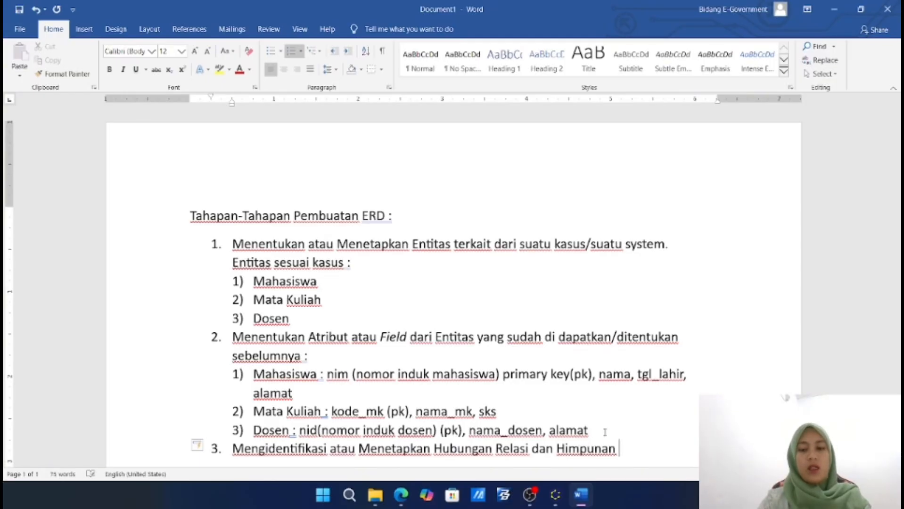
{"action": "type", "text": "Entitas yang a"}
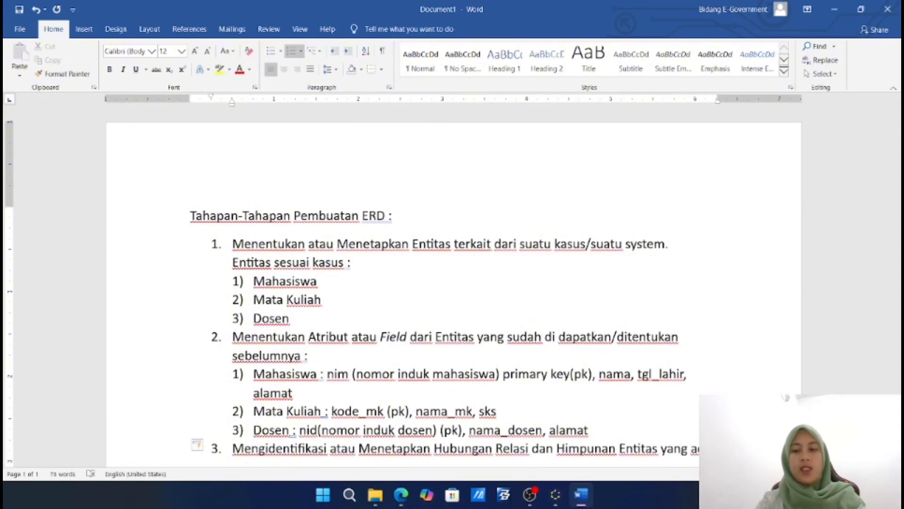
{"action": "type", "text": " de"}
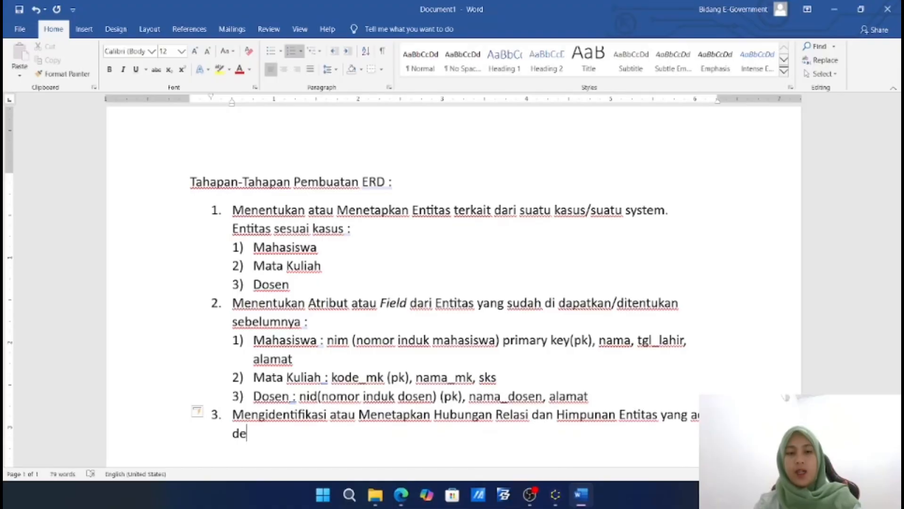
{"action": "type", "text": "engan "}
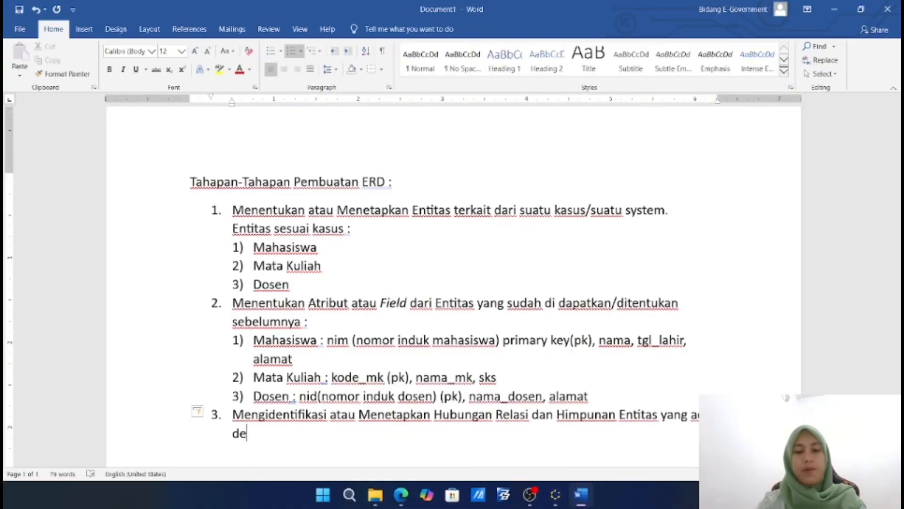
{"action": "type", "text": "kunci tamu"}
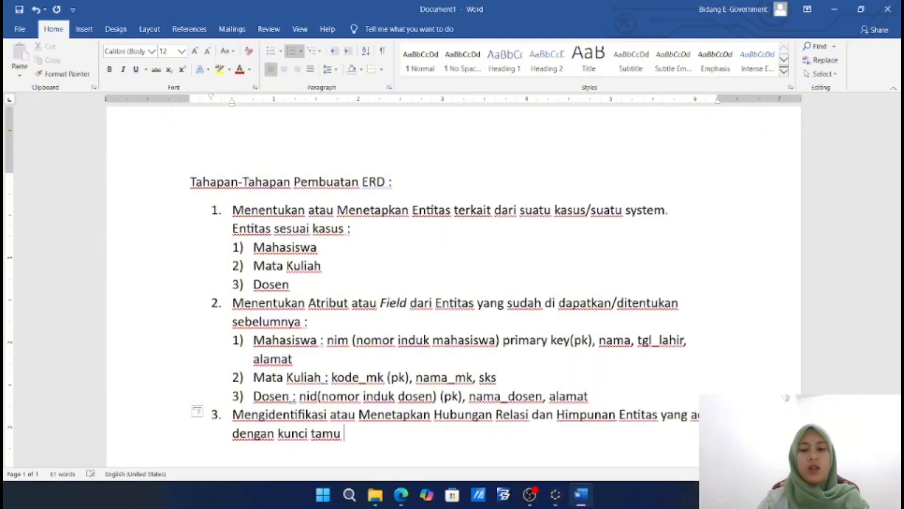
{"action": "type", "text": " ("}
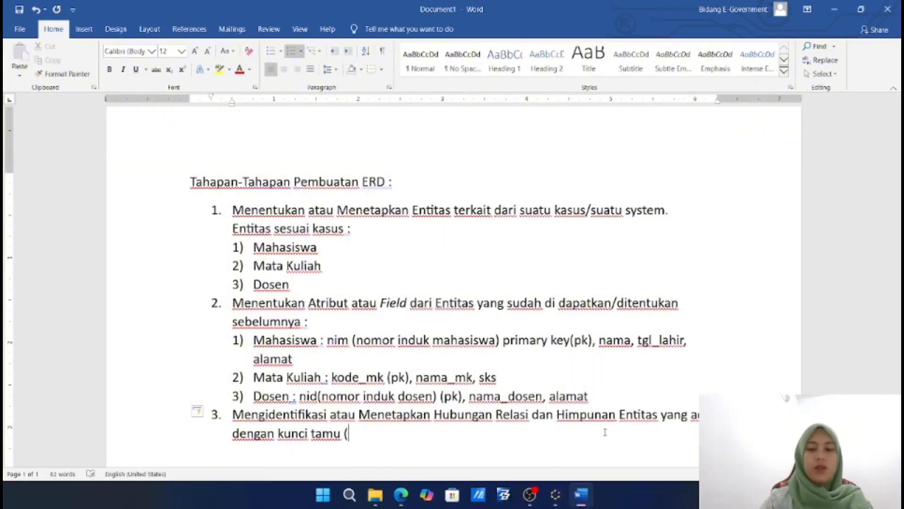
{"action": "type", "text": "fore"}
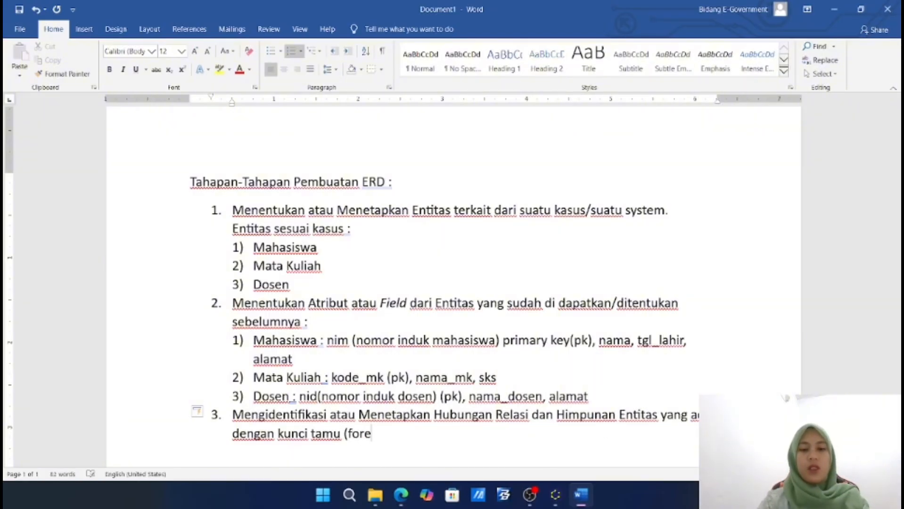
{"action": "type", "text": "ign key"}
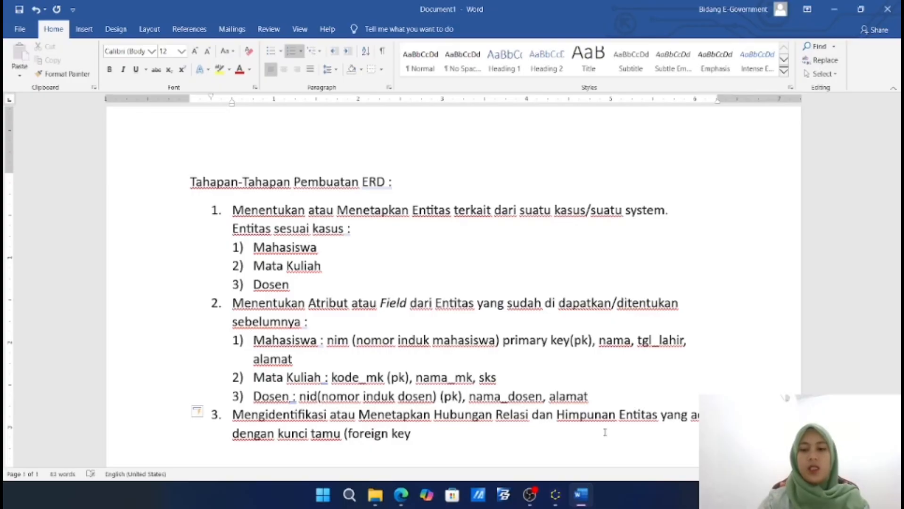
{"action": "type", "text": ")"}
Italicize the words "foreign key" inside the parentheses of stage 3
{"action": "key", "text": "shift+Left"}
{"action": "key", "text": "shift+Left"}
{"action": "key", "text": "shift+Left"}
{"action": "key", "text": "shift+Left"}
{"action": "key", "text": "shift+Left"}
{"action": "key", "text": "shift+Left"}
{"action": "key", "text": "shift+Left"}
{"action": "key", "text": "shift+Left"}
{"action": "key", "text": "shift+Left"}
{"action": "key", "text": "shift+Left"}
{"action": "key", "text": "shift+Left"}
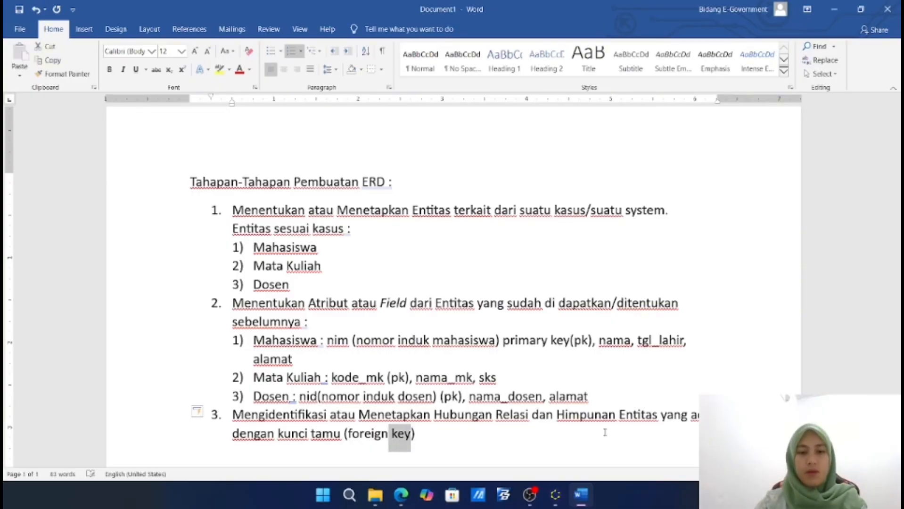
{"action": "key", "text": "shift+Left"}
{"action": "key", "text": "ctrl+i"}
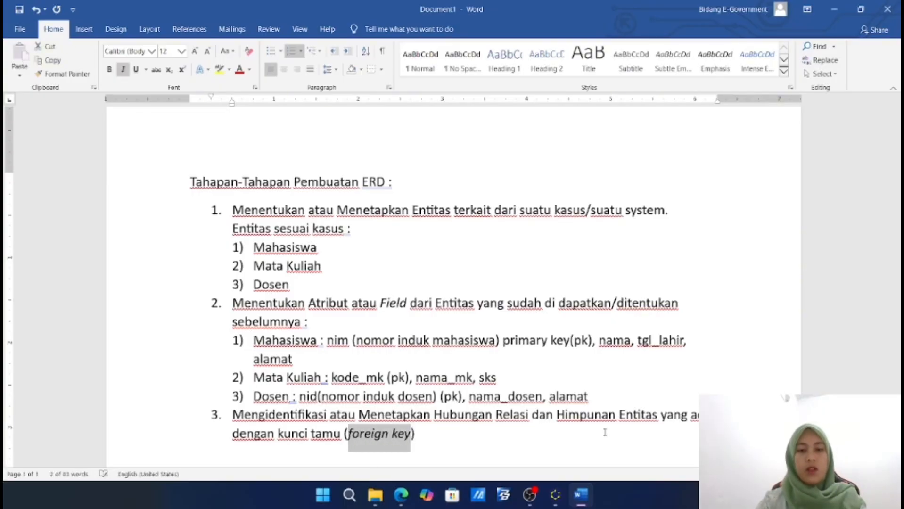
{"action": "left_click", "coordinate": [569, 440]}
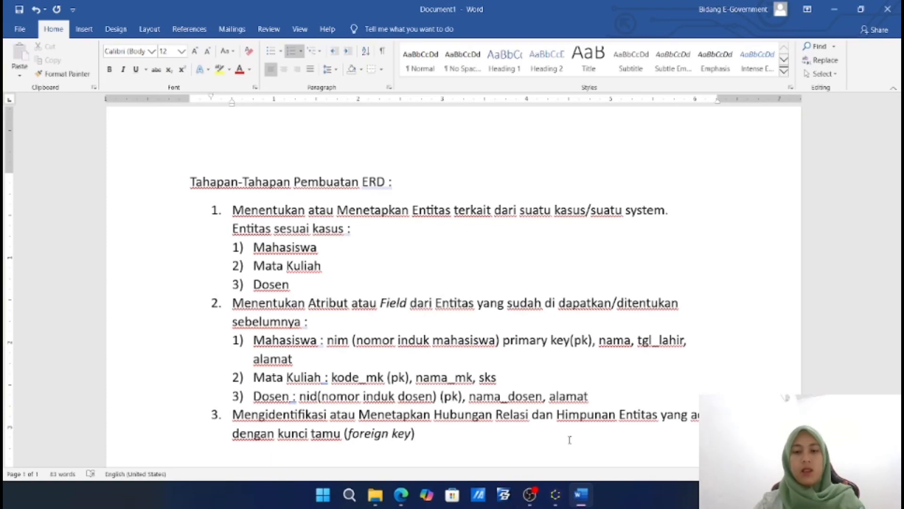
Insert a table with four columns and four rows on a new unnumbered line below stage 3
{"action": "key", "text": "Return"}
{"action": "key", "text": "BackSpace"}
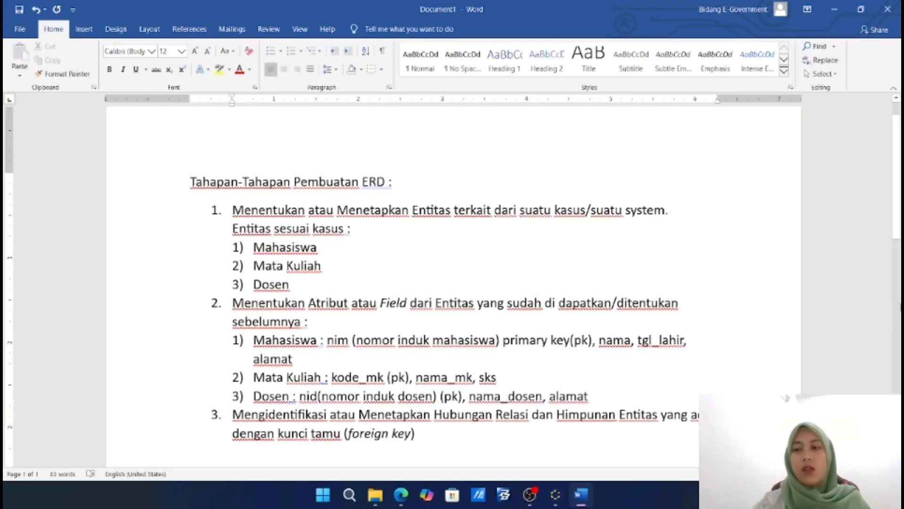
{"action": "scroll", "coordinate": [899, 264], "scroll_direction": "down", "scroll_amount": 3}
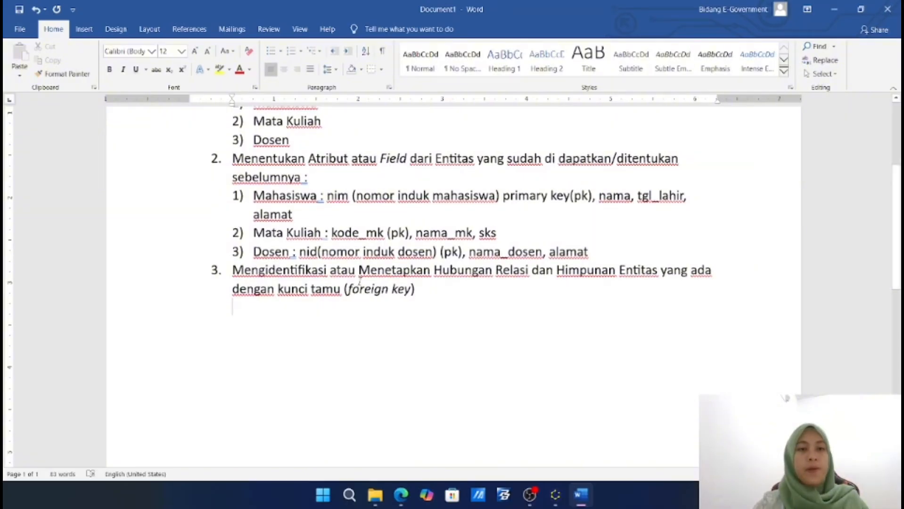
{"action": "left_click", "coordinate": [83, 29]}
{"action": "left_click", "coordinate": [85, 60]}
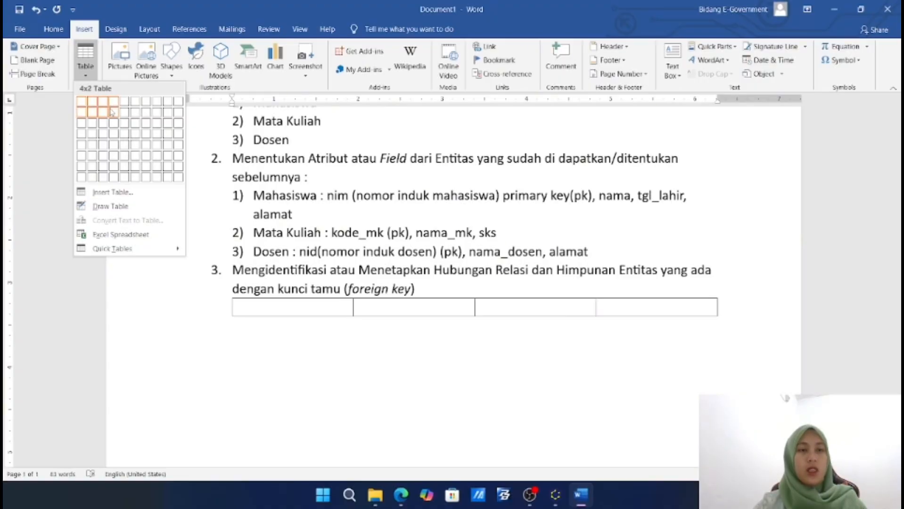
{"action": "left_click", "coordinate": [113, 133]}
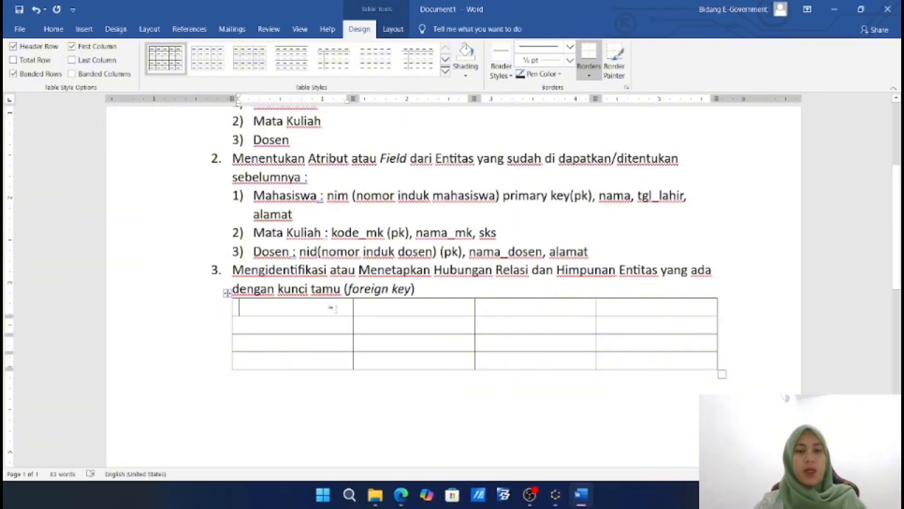
Enter "Entity" in the first cell of the table's header row and italicize it
{"action": "type", "text": "Neti"}
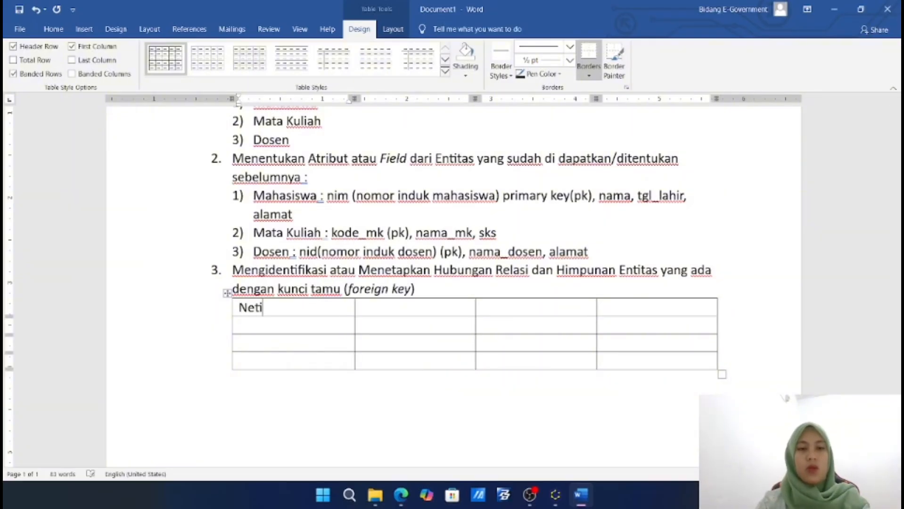
{"action": "key", "text": "BackSpace"}
{"action": "key", "text": "BackSpace"}
{"action": "key", "text": "BackSpace"}
{"action": "key", "text": "BackSpace"}
{"action": "type", "text": "Ent"}
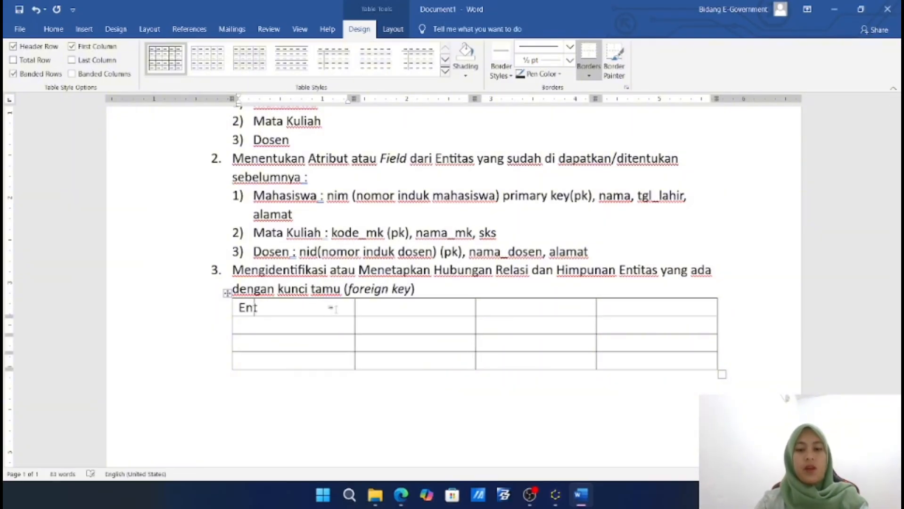
{"action": "type", "text": "ity"}
{"action": "key", "text": "shift+Left"}
{"action": "key", "text": "shift+Left"}
{"action": "key", "text": "shift+Left"}
{"action": "key", "text": "shift+Left"}
{"action": "key", "text": "shift+Left"}
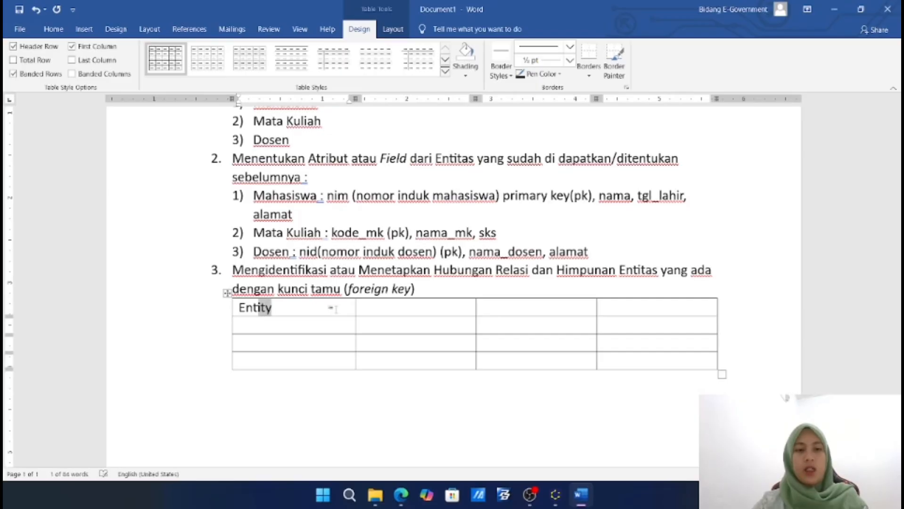
{"action": "key", "text": "shift+Left"}
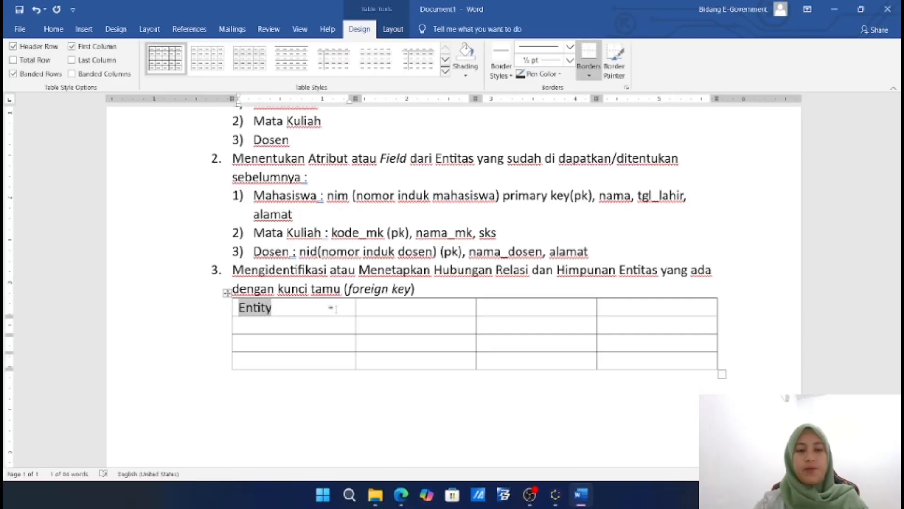
{"action": "key", "text": "ctrl+i"}
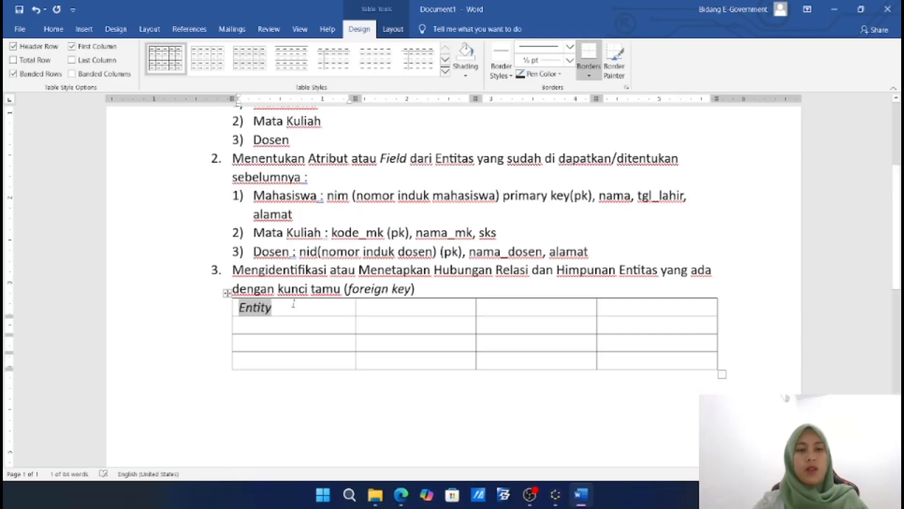
Fill the remaining header cells of the table with "Mahasiswa", "Mata Kuliah" and "Dosen"
{"action": "left_click", "coordinate": [364, 315]}
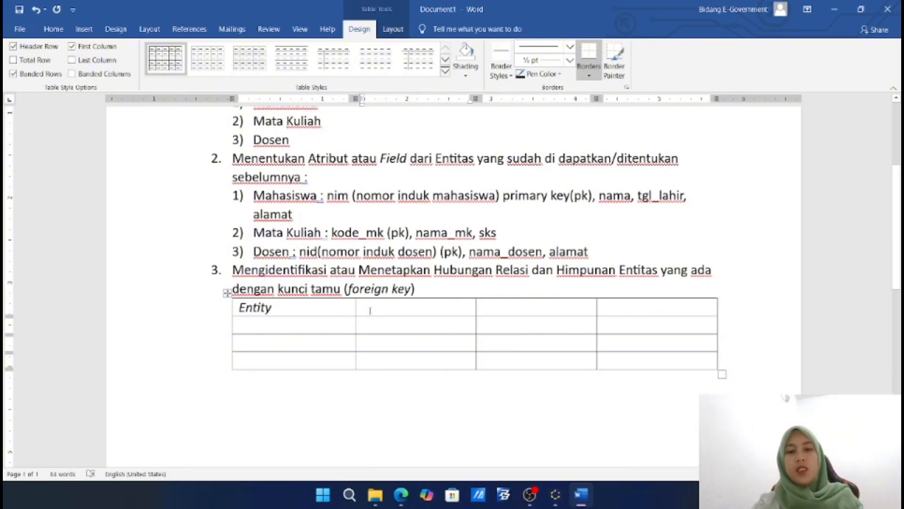
{"action": "type", "text": "Mahasiswa"}
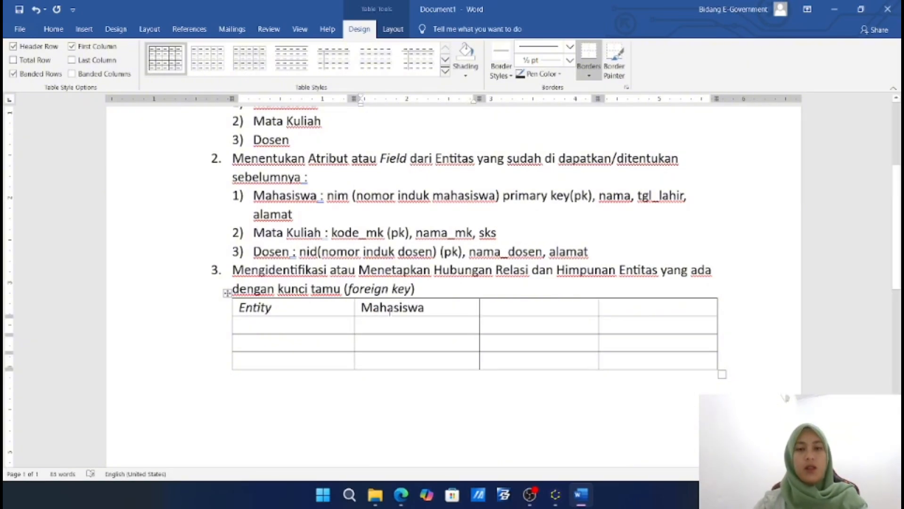
{"action": "left_click", "coordinate": [500, 312]}
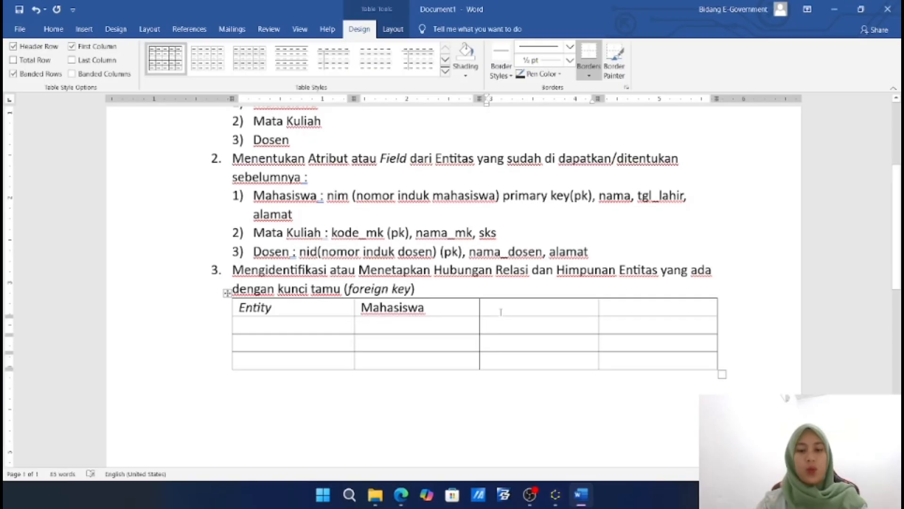
{"action": "type", "text": "Mata Kuliah"}
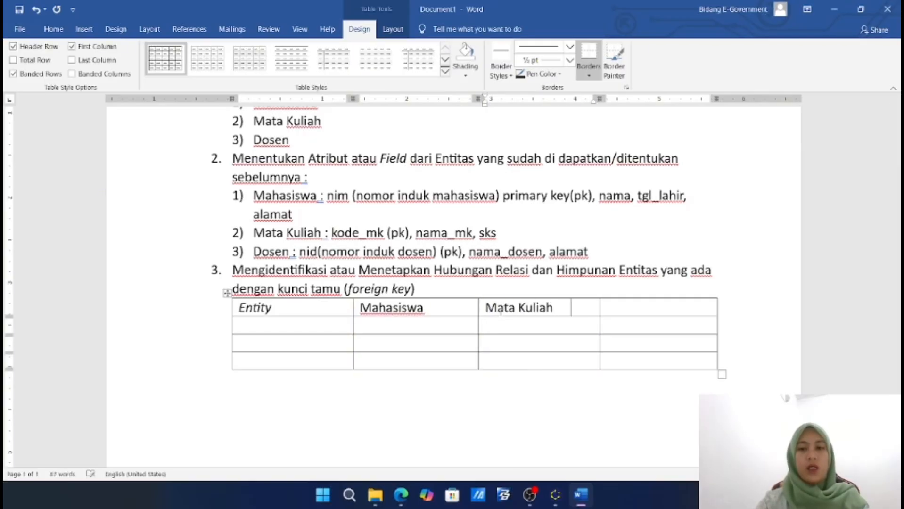
{"action": "key", "text": "Tab"}
{"action": "type", "text": "Dosen"}
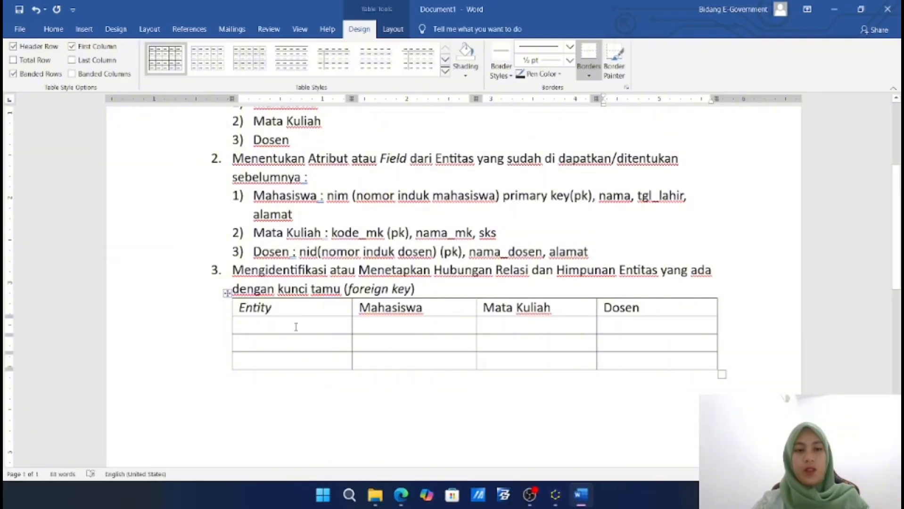
Fill the table's first column below "Entity" with "Mahasiswa", "Mata Kuliah" and "Dosen"
{"action": "left_click", "coordinate": [317, 325]}
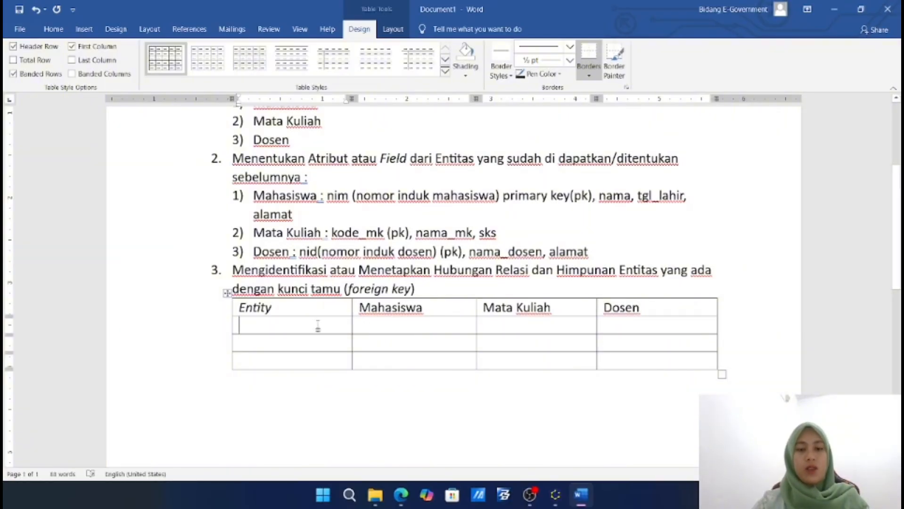
{"action": "type", "text": "Mahasiswa"}
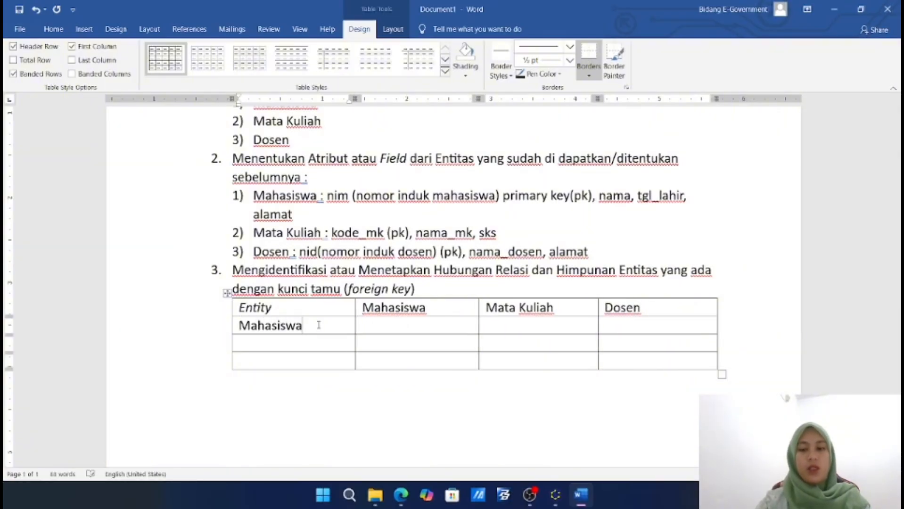
{"action": "key", "text": "Down"}
{"action": "type", "text": "Mata Kuliah"}
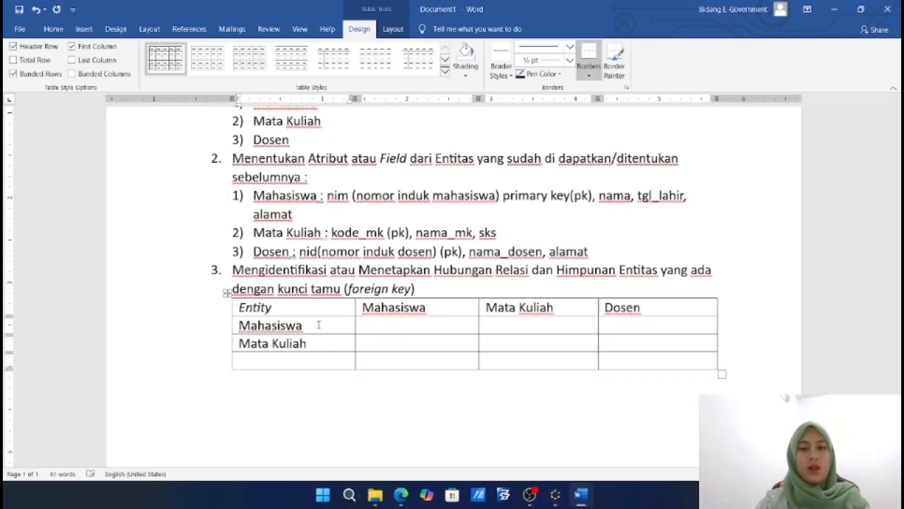
{"action": "key", "text": "Down"}
{"action": "type", "text": "Dosen"}
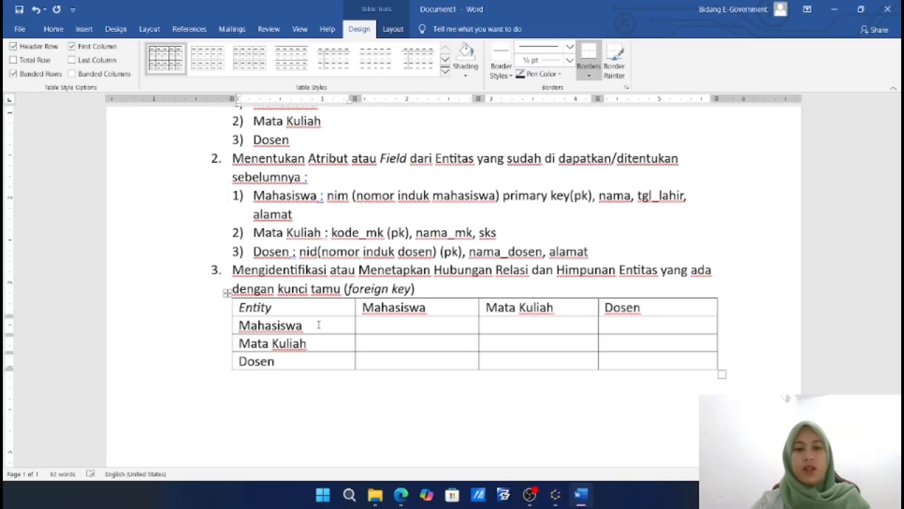
Center the header cells "Mahasiswa", "Mata Kuliah" and "Dosen" in the table's first row
{"action": "left_click_drag", "start_coordinate": [364, 306], "coordinate": [618, 311]}
{"action": "left_click", "coordinate": [54, 29]}
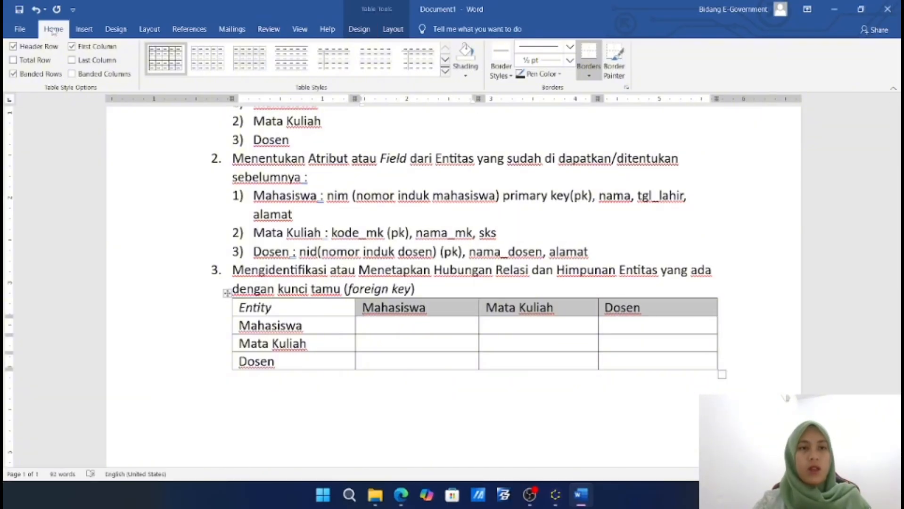
{"action": "left_click", "coordinate": [285, 70]}
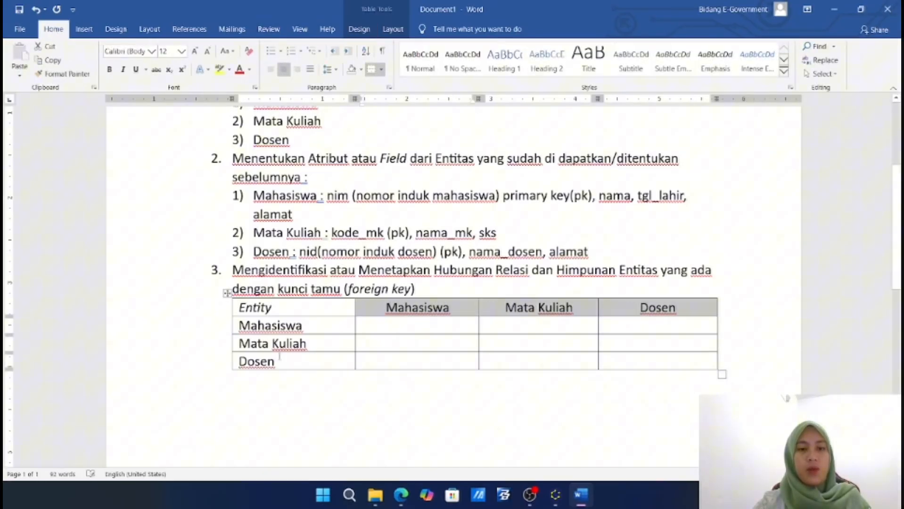
Shade the table cell where the Mahasiswa row meets the Mahasiswa column in gray
{"action": "left_click", "coordinate": [380, 330]}
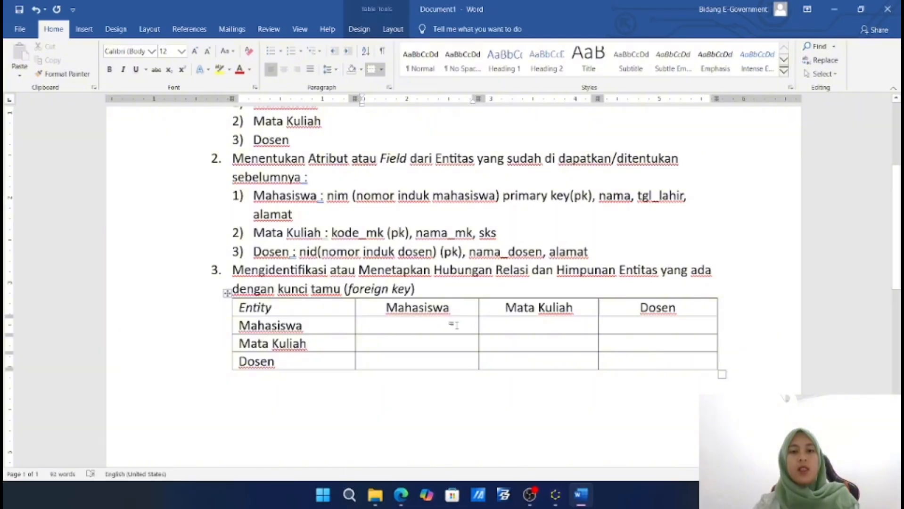
{"action": "left_click", "coordinate": [392, 29]}
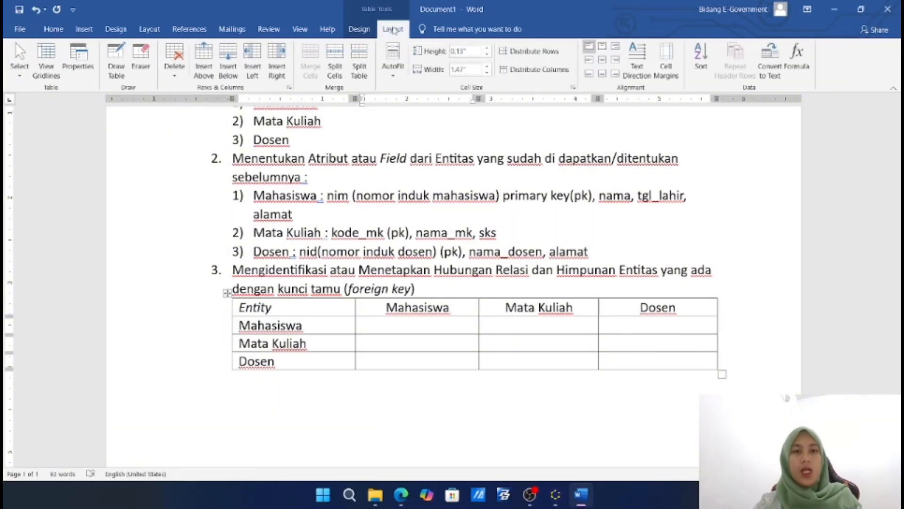
{"action": "left_click", "coordinate": [367, 31]}
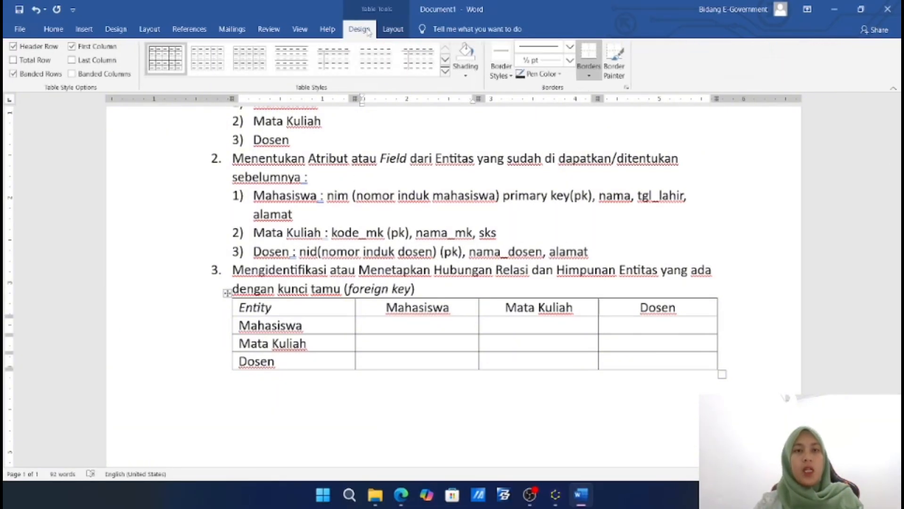
{"action": "left_click", "coordinate": [466, 69]}
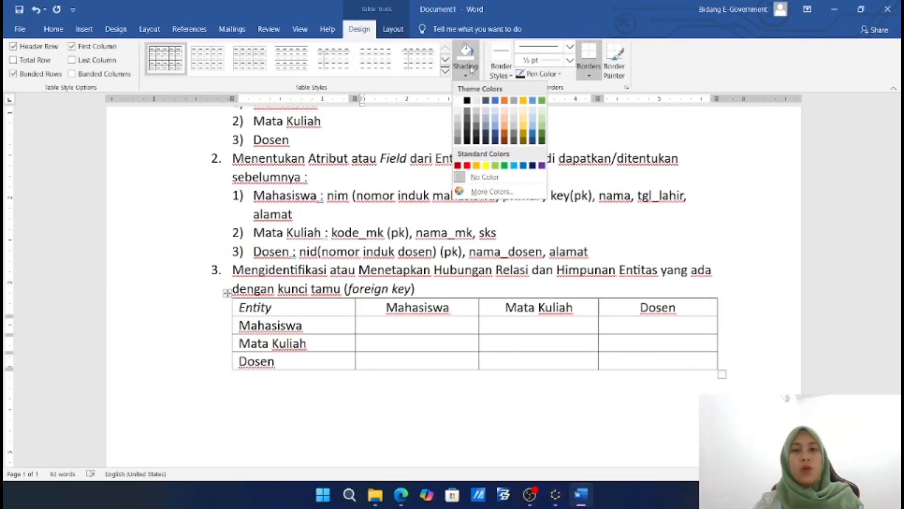
{"action": "left_click", "coordinate": [473, 118]}
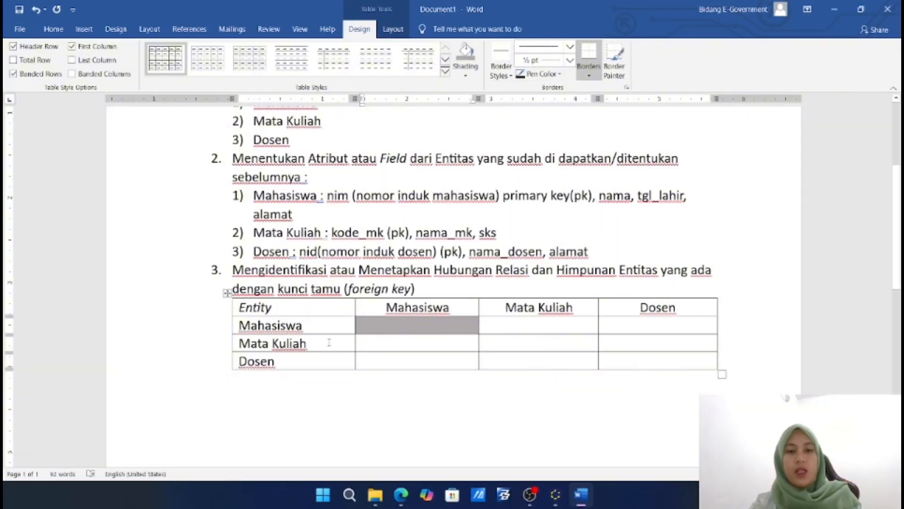
Check the student–course sentence in the assignment PDF in the browser, and enter "Meregistrasi" in the Word table's Mahasiswa row under Mata Kuliah
{"action": "left_click", "coordinate": [324, 327]}
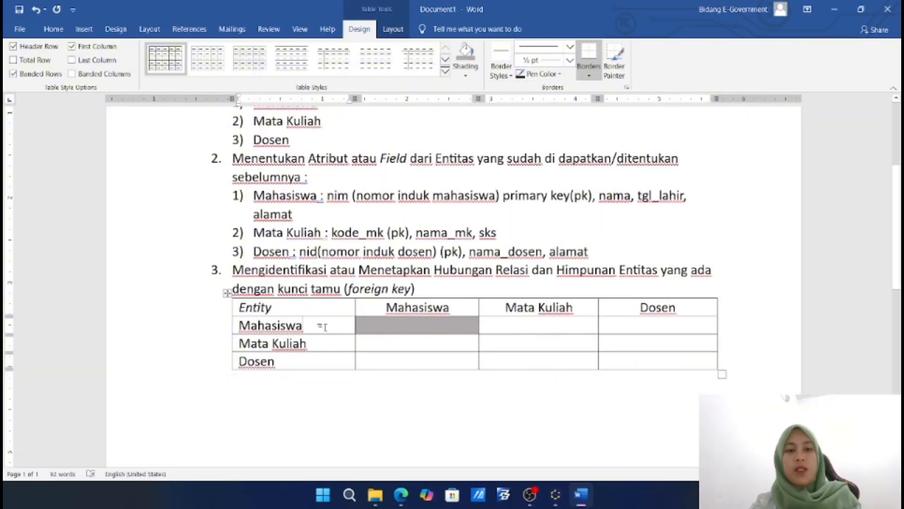
{"action": "left_click", "coordinate": [527, 324]}
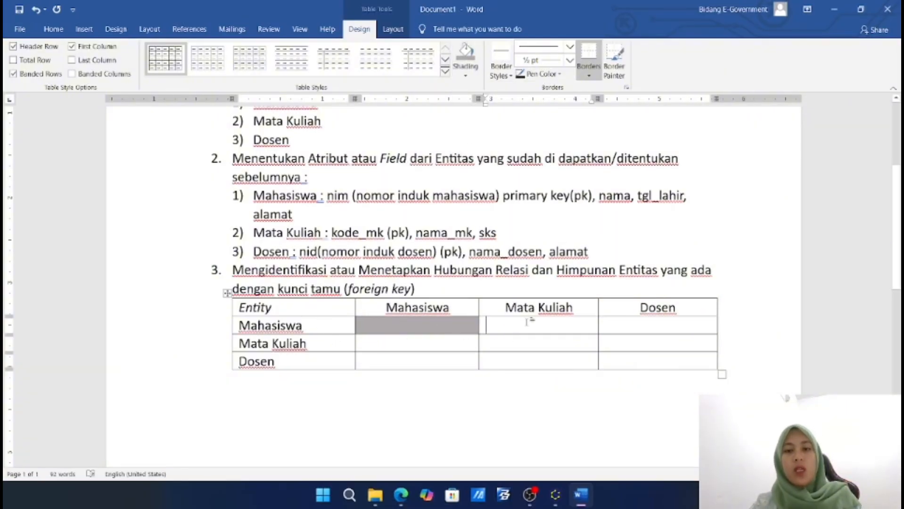
{"action": "left_click", "coordinate": [401, 495]}
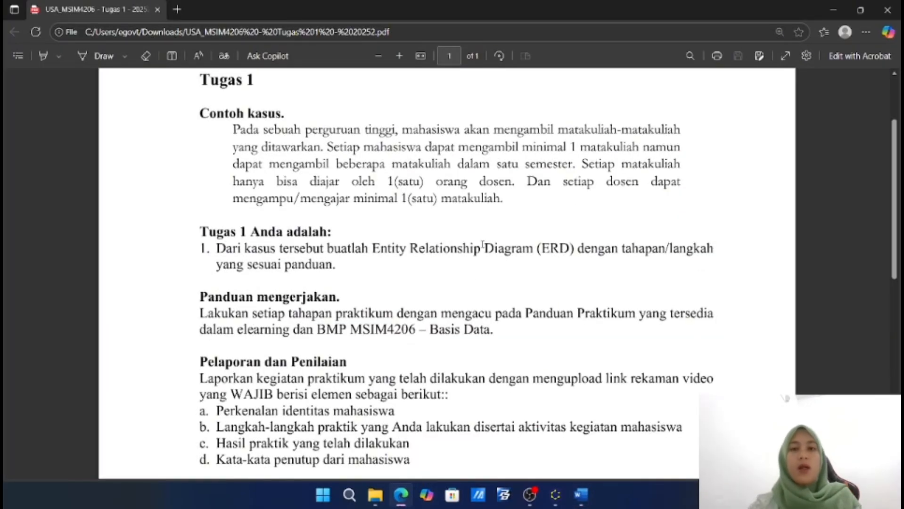
{"action": "left_click_drag", "start_coordinate": [431, 130], "coordinate": [547, 130]}
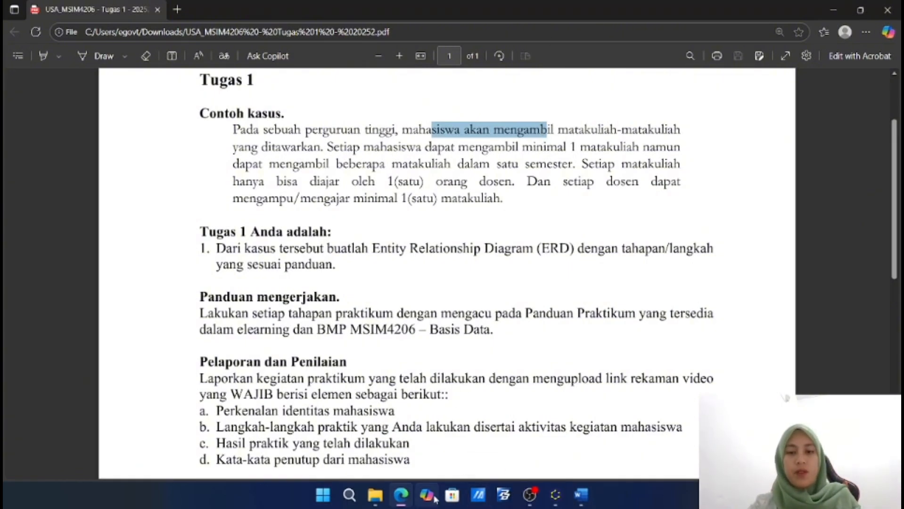
{"action": "mouse_move", "coordinate": [581, 497]}
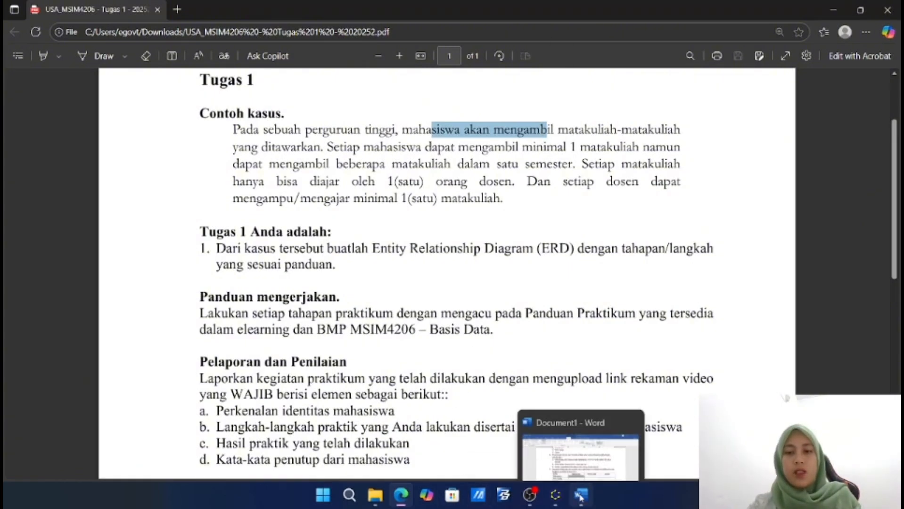
{"action": "left_click", "coordinate": [579, 469]}
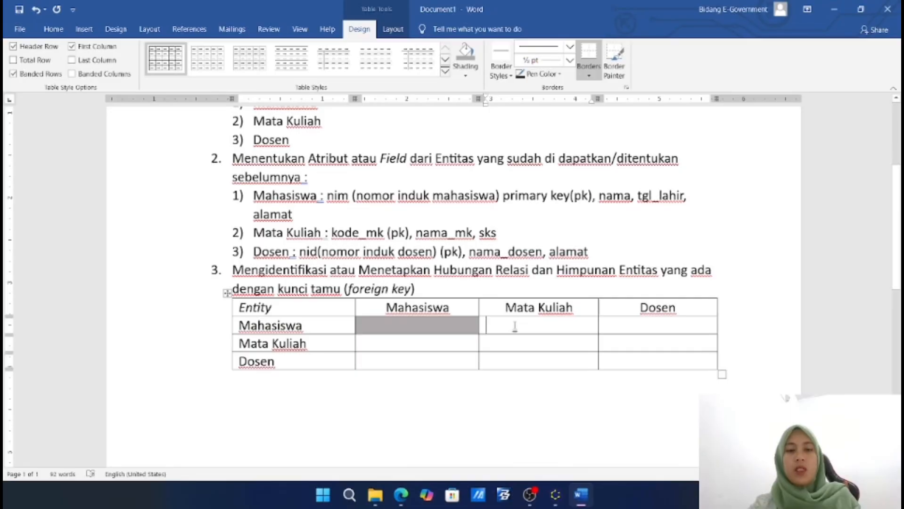
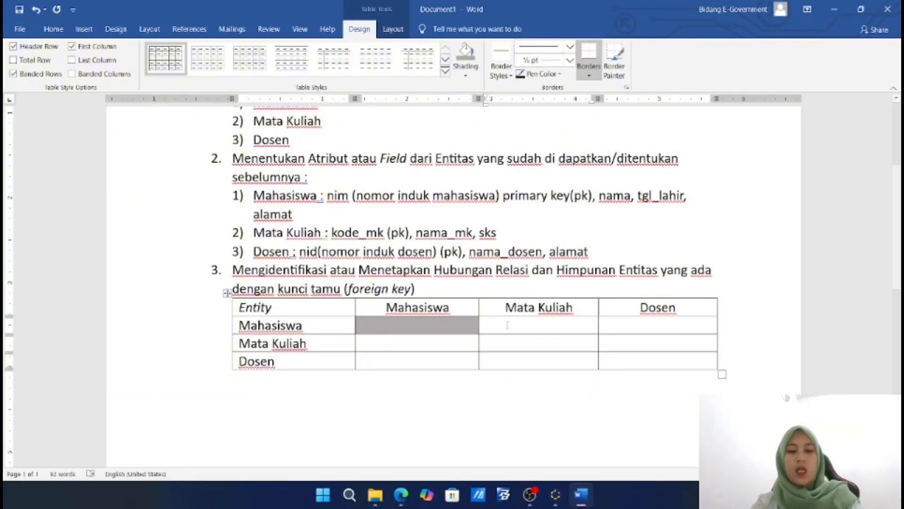
{"action": "type", "text": "Men"}
{"action": "type", "text": "ere"}
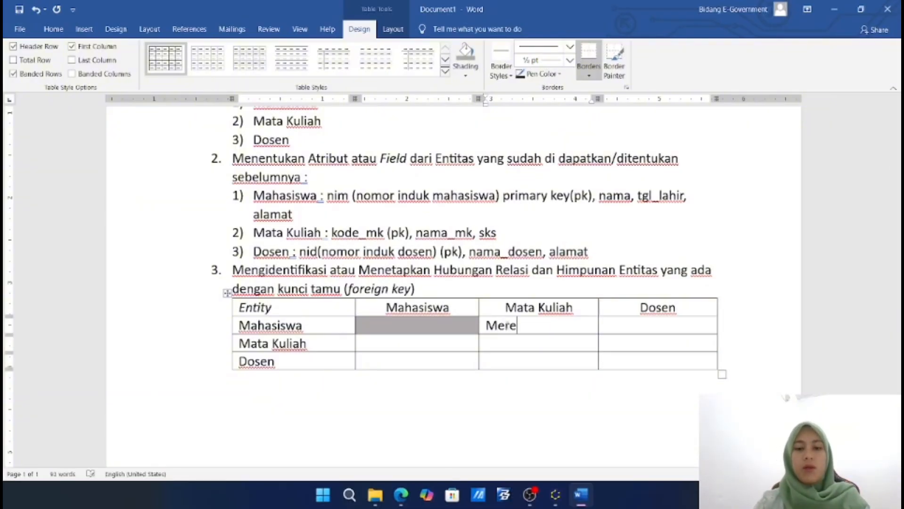
{"action": "type", "text": "gistr"}
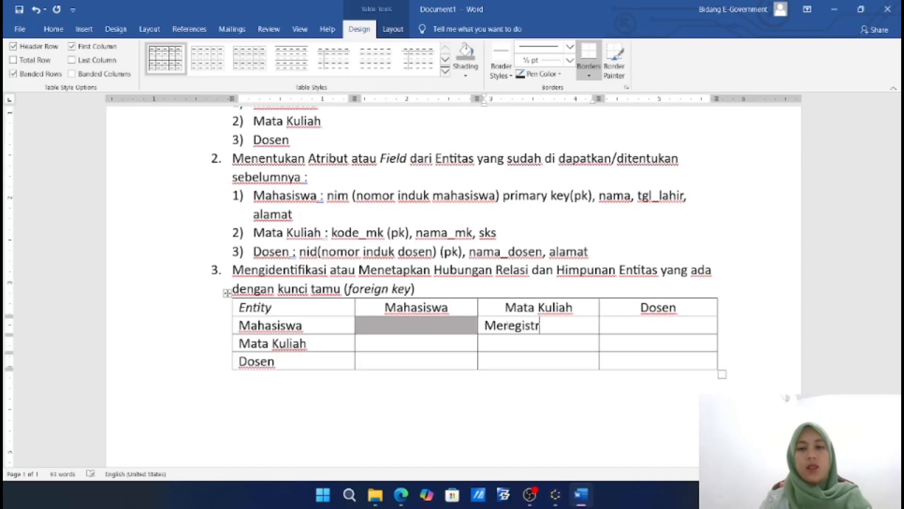
{"action": "type", "text": "asi"}
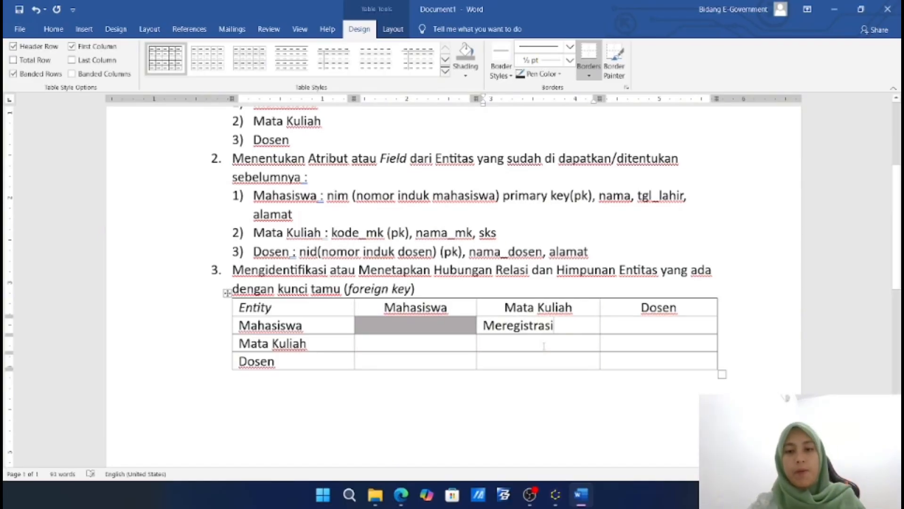
{"action": "left_click", "coordinate": [542, 346]}
{"action": "left_click", "coordinate": [343, 328]}
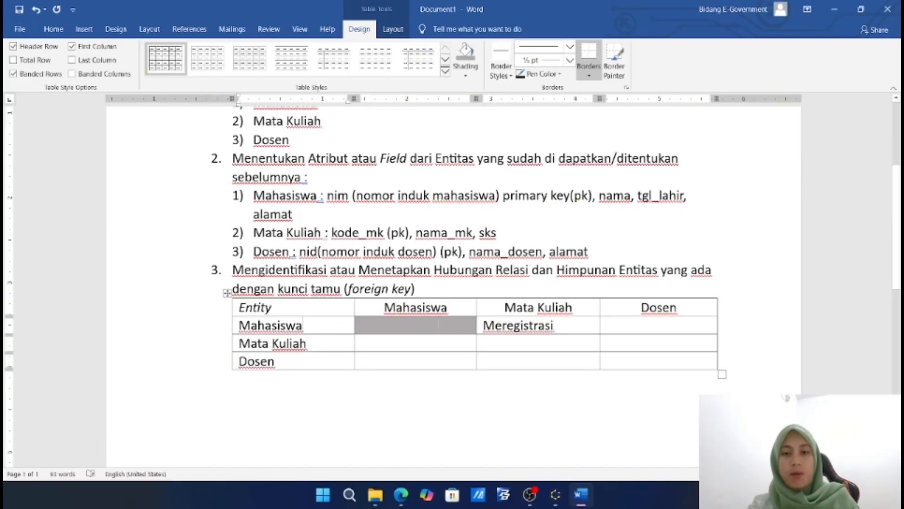
Centre the contents of the relationship cells under the Mahasiswa, Mata Kuliah and Dosen columns, both horizontally and vertically
{"action": "left_click", "coordinate": [522, 305]}
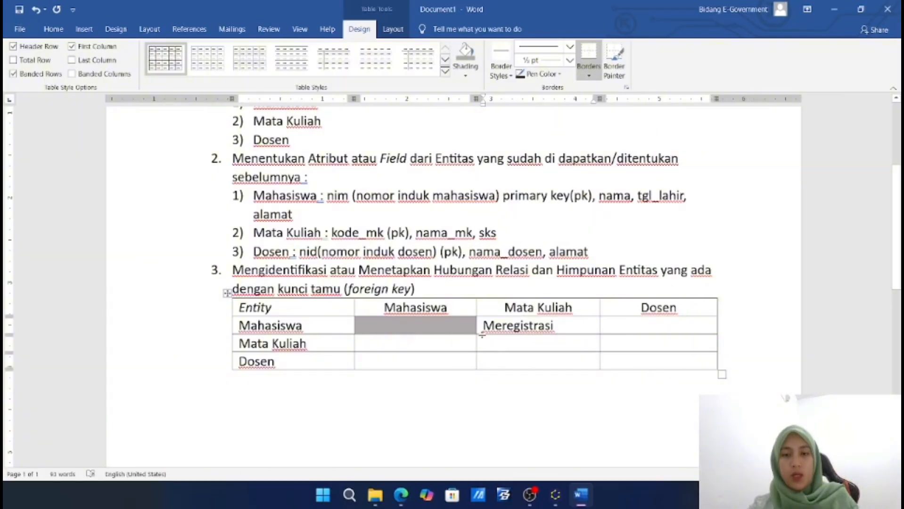
{"action": "left_click_drag", "start_coordinate": [483, 326], "coordinate": [563, 325]}
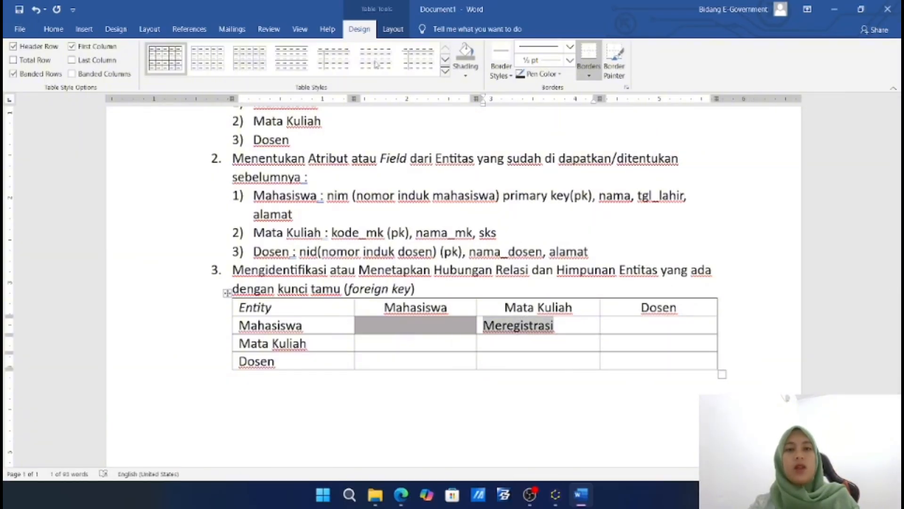
{"action": "left_click", "coordinate": [52, 29]}
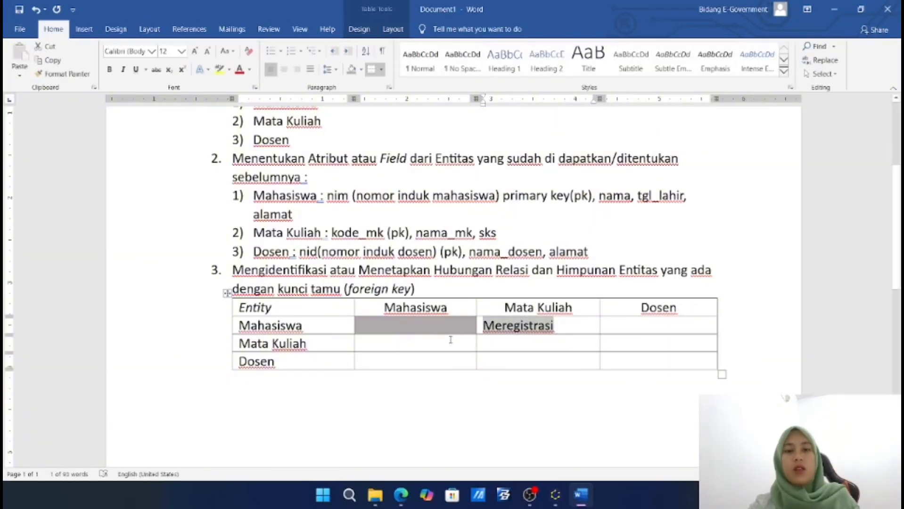
{"action": "left_click_drag", "start_coordinate": [454, 335], "coordinate": [660, 361]}
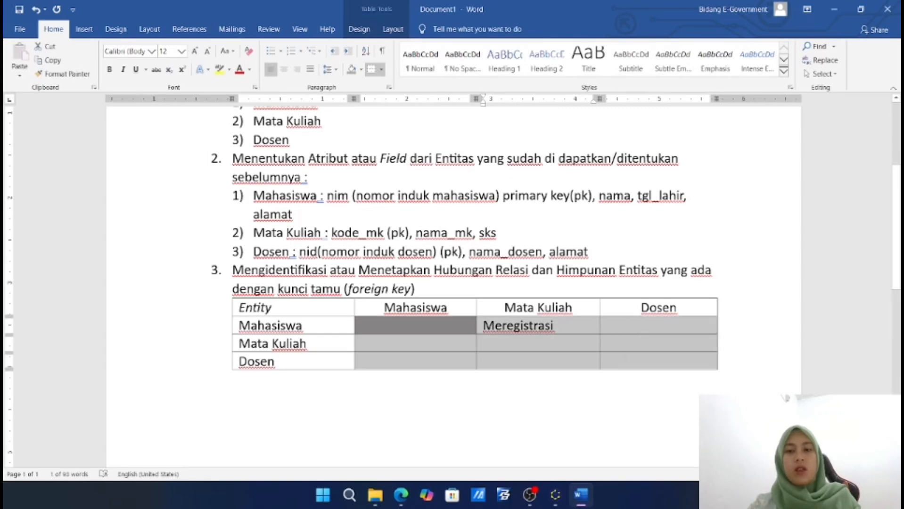
{"action": "left_click", "coordinate": [360, 29]}
{"action": "left_click", "coordinate": [386, 30]}
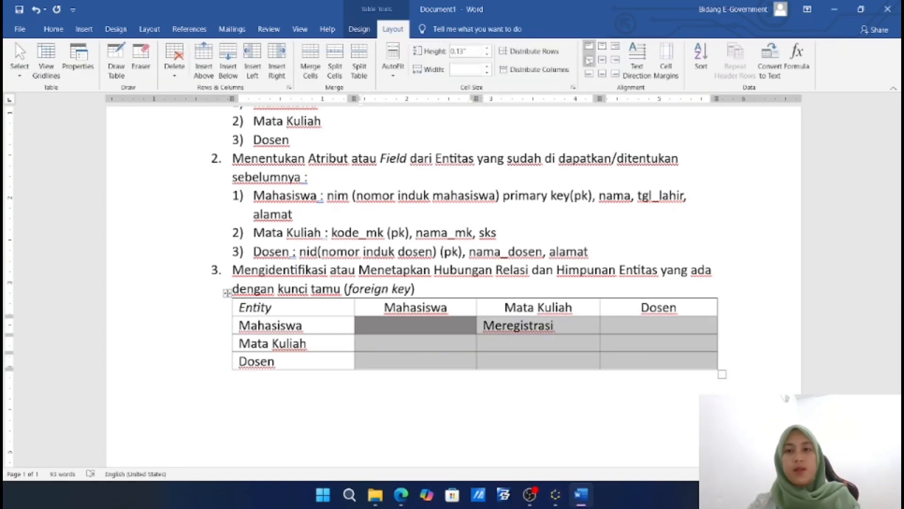
{"action": "left_click", "coordinate": [602, 60]}
{"action": "left_click", "coordinate": [515, 361]}
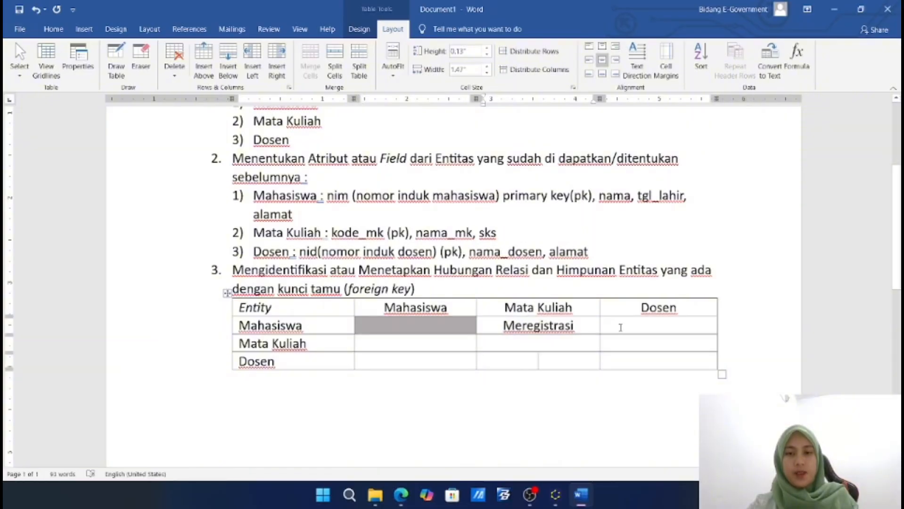
Shade the empty cell in the Mahasiswa row under the Dosen column grey
{"action": "left_click", "coordinate": [616, 323]}
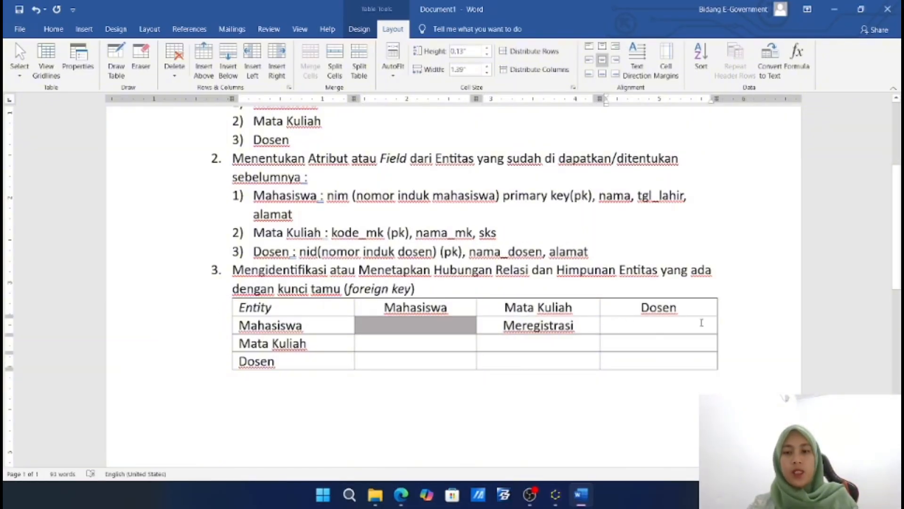
{"action": "mouse_move", "coordinate": [710, 329]}
{"action": "left_mouse_down"}
{"action": "mouse_move", "coordinate": [722, 328]}
{"action": "mouse_move", "coordinate": [713, 328]}
{"action": "left_mouse_up"}
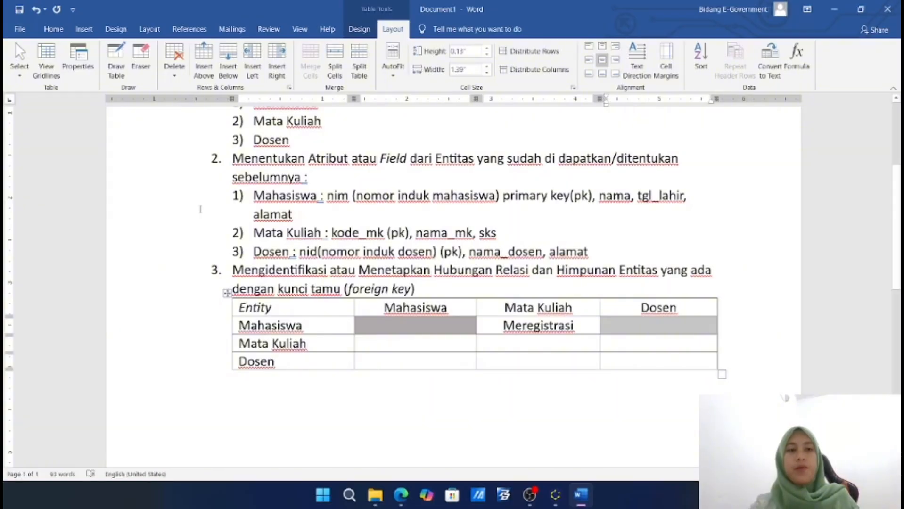
{"action": "left_click", "coordinate": [55, 29]}
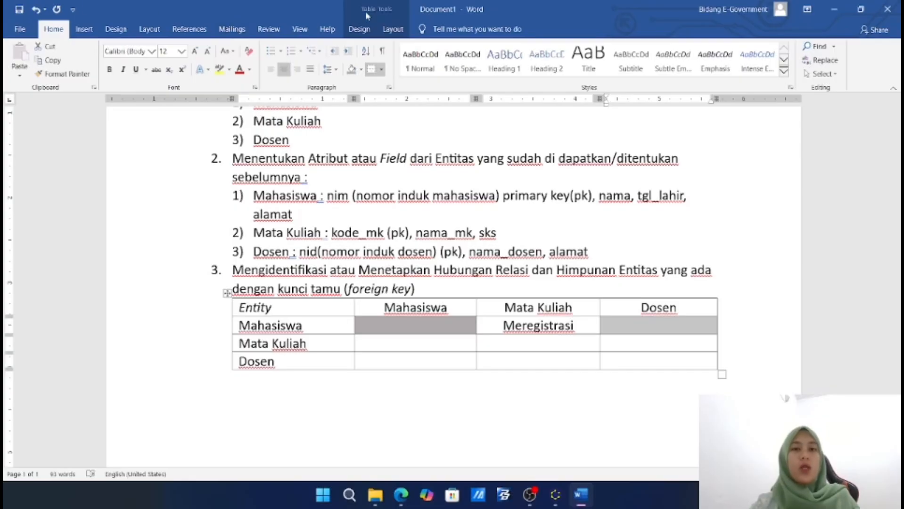
{"action": "left_click", "coordinate": [395, 29]}
{"action": "left_click", "coordinate": [359, 30]}
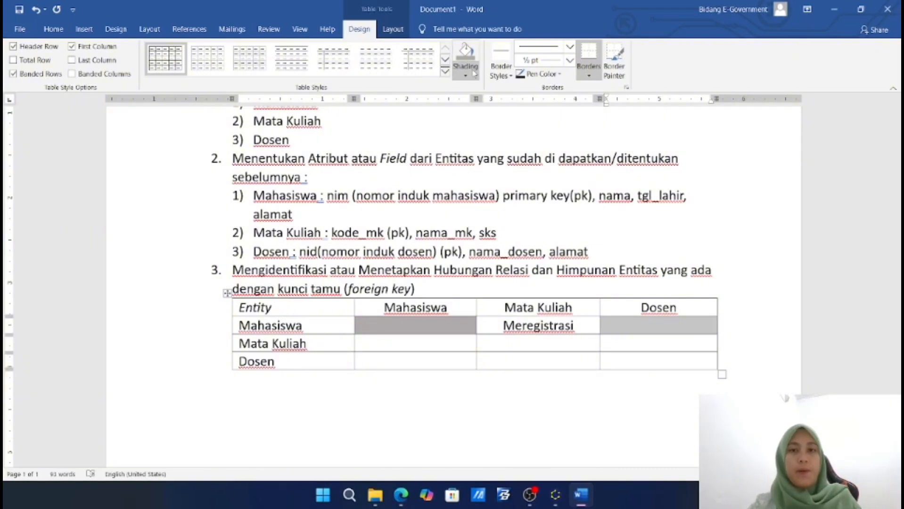
{"action": "left_click", "coordinate": [467, 54]}
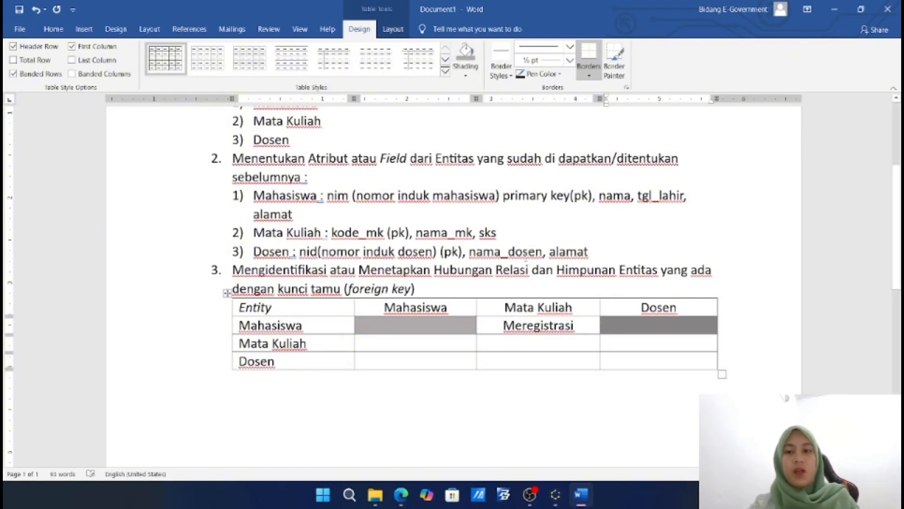
Enter "Diregistrasi" in the Mata Kuliah row under the Mahasiswa column
{"action": "left_click", "coordinate": [379, 343]}
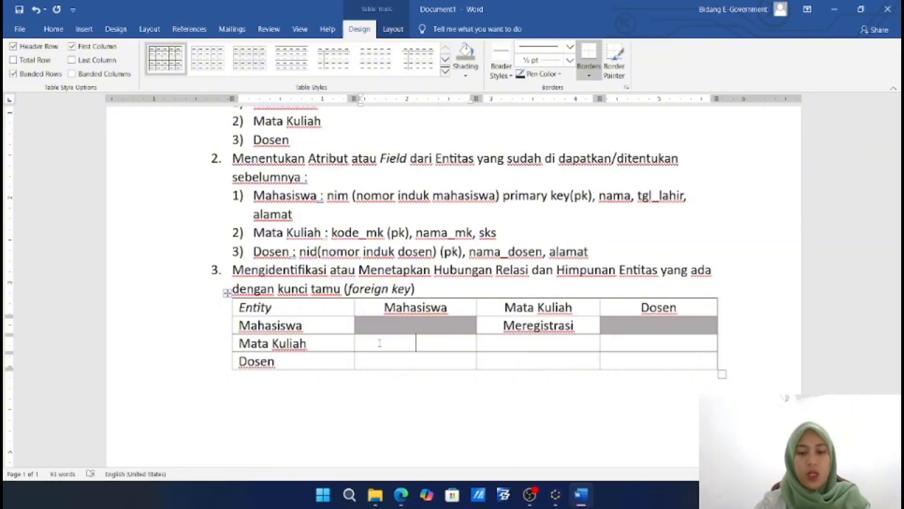
{"action": "type", "text": "Dreg"}
{"action": "key", "text": "BackSpace"}
{"action": "key", "text": "BackSpace"}
{"action": "key", "text": "BackSpace"}
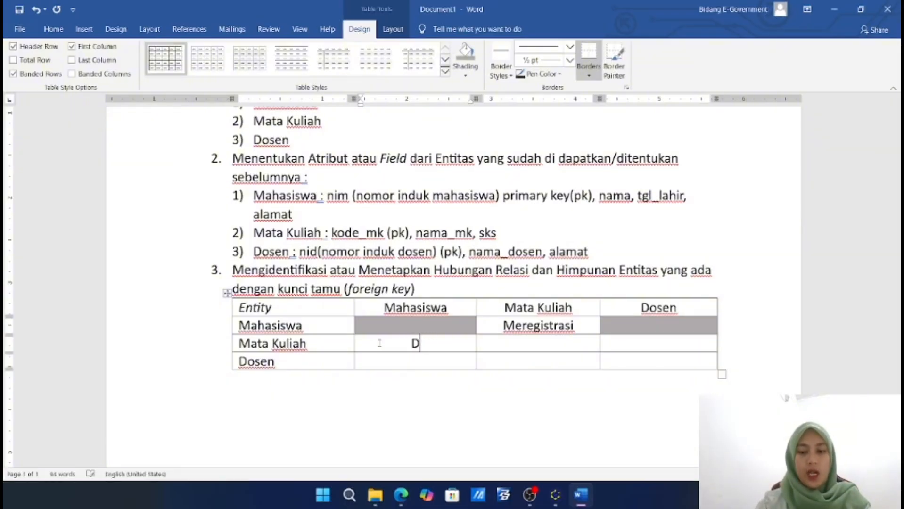
{"action": "type", "text": "iregistrasi"}
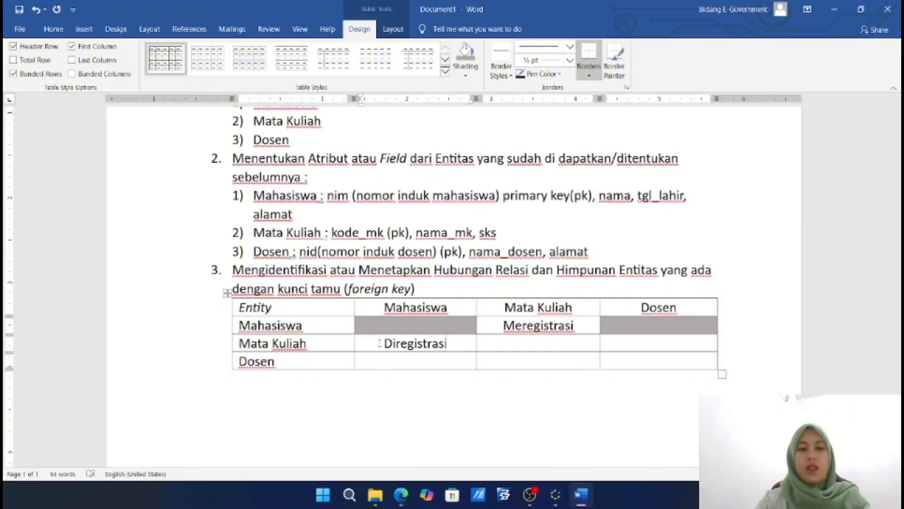
In the Mata Kuliah row, shade the Mata Kuliah column's cell grey and enter "Diajar" under the Dosen column
{"action": "left_click", "coordinate": [516, 348]}
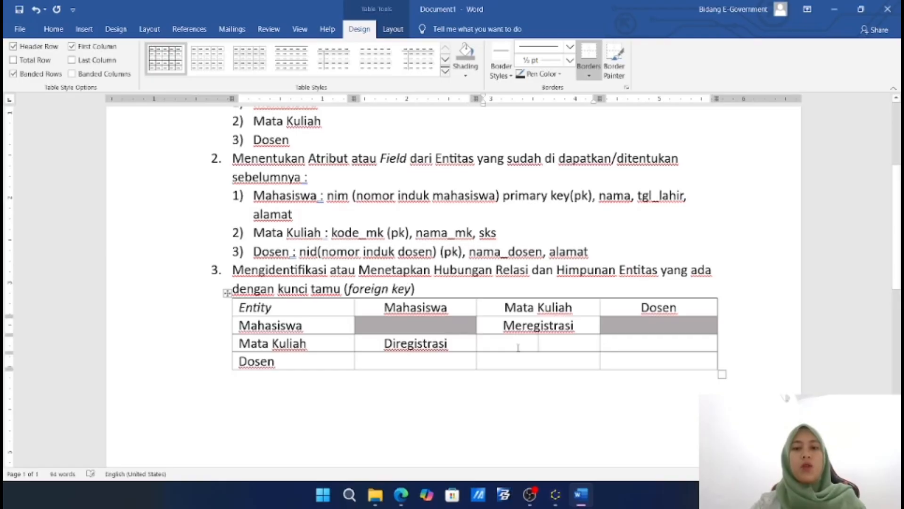
{"action": "left_click", "coordinate": [466, 54]}
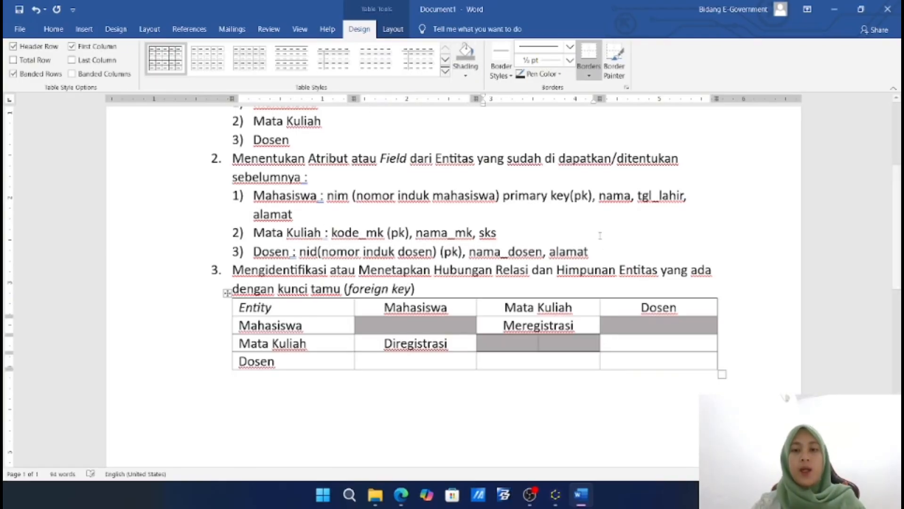
{"action": "left_click", "coordinate": [633, 344]}
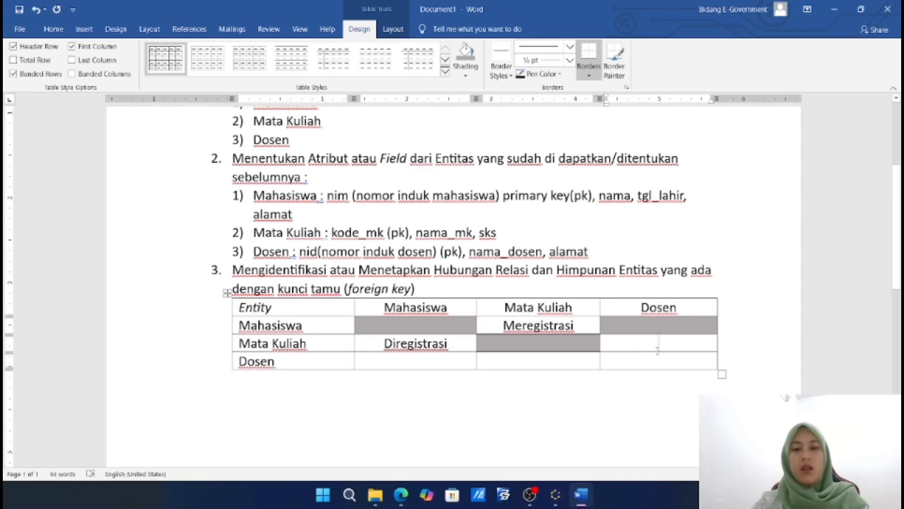
{"action": "type", "text": "Di"}
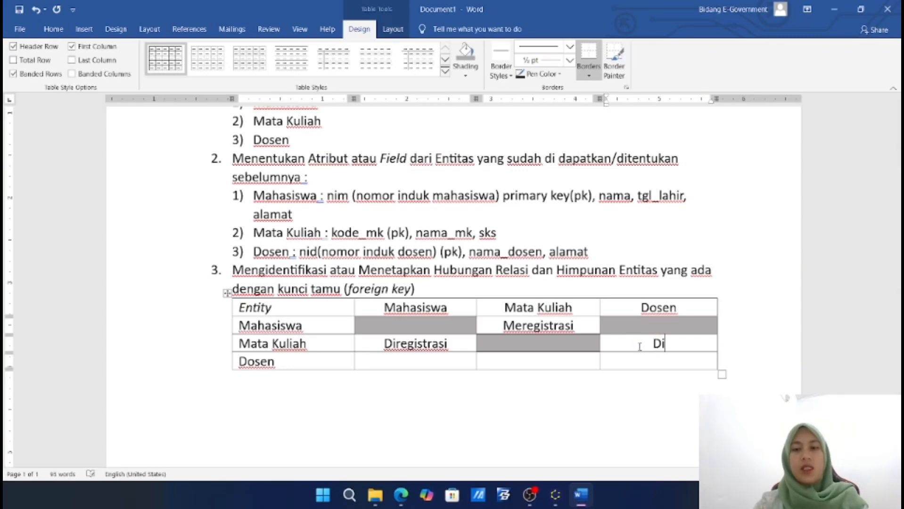
{"action": "type", "text": "ajar"}
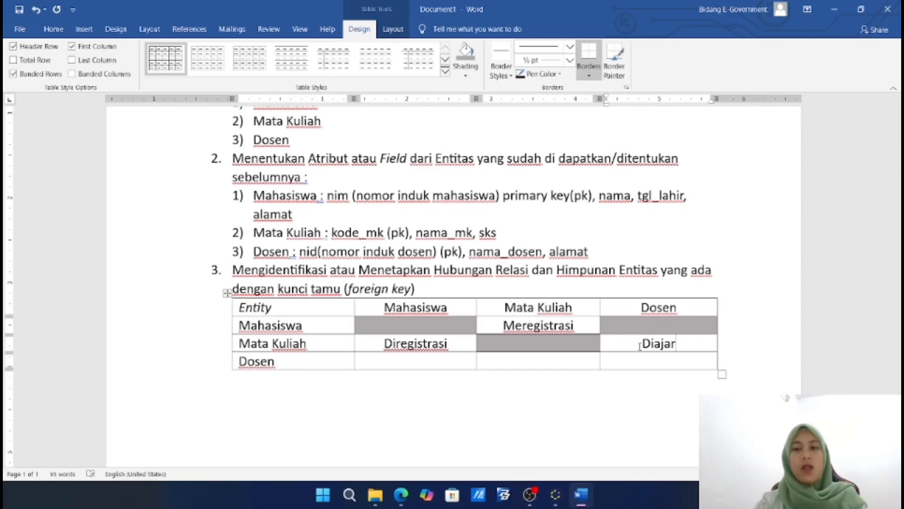
In the Dosen row, shade the Mahasiswa column's cell grey and enter "Mengajar" under the Mata Kuliah column
{"action": "left_click", "coordinate": [415, 367]}
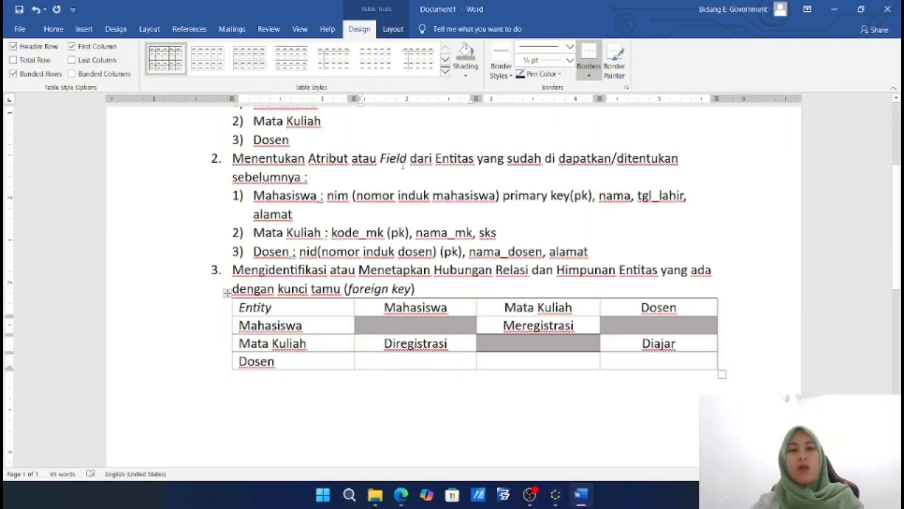
{"action": "left_click", "coordinate": [466, 59]}
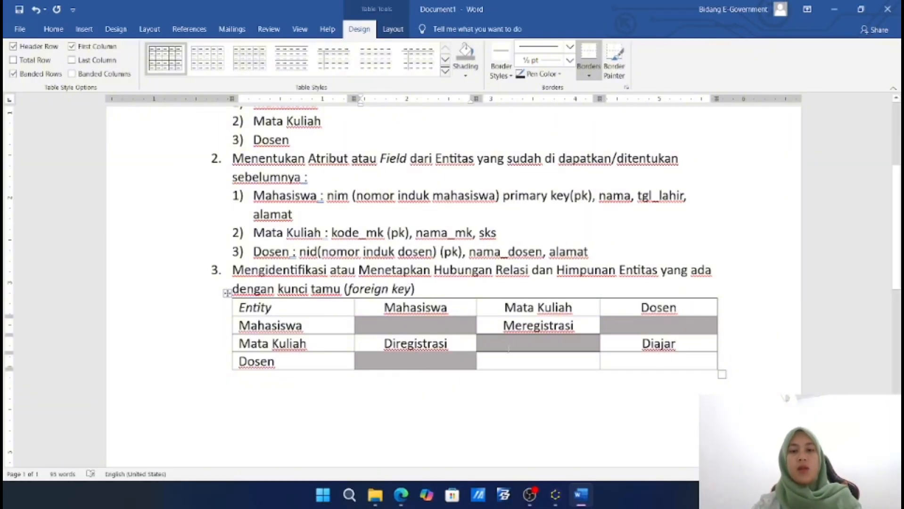
{"action": "left_click", "coordinate": [511, 363]}
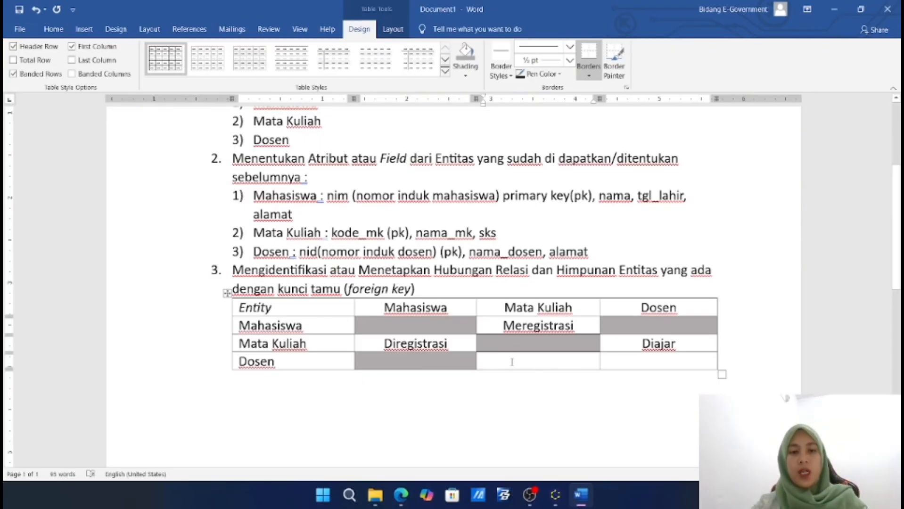
{"action": "type", "text": "Mengajar"}
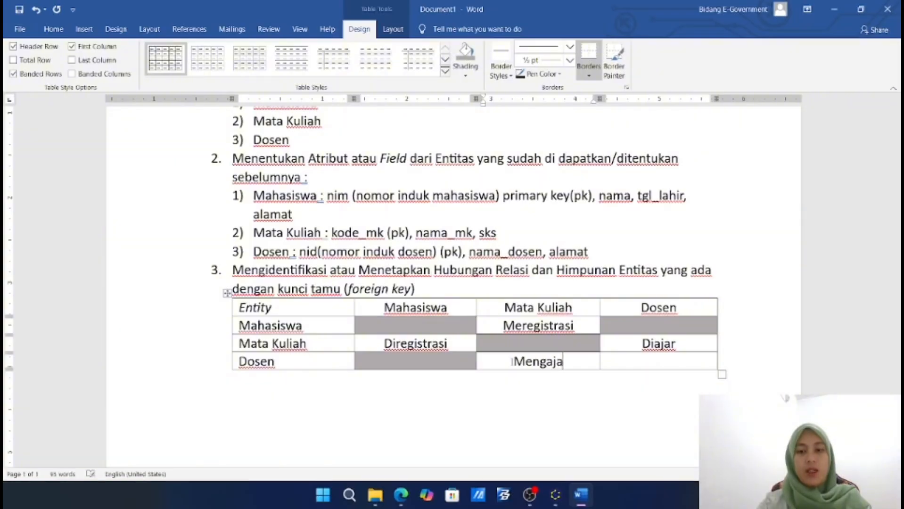
Shade the cell in the Dosen row under the Dosen column grey and leave the table
{"action": "left_click", "coordinate": [632, 361]}
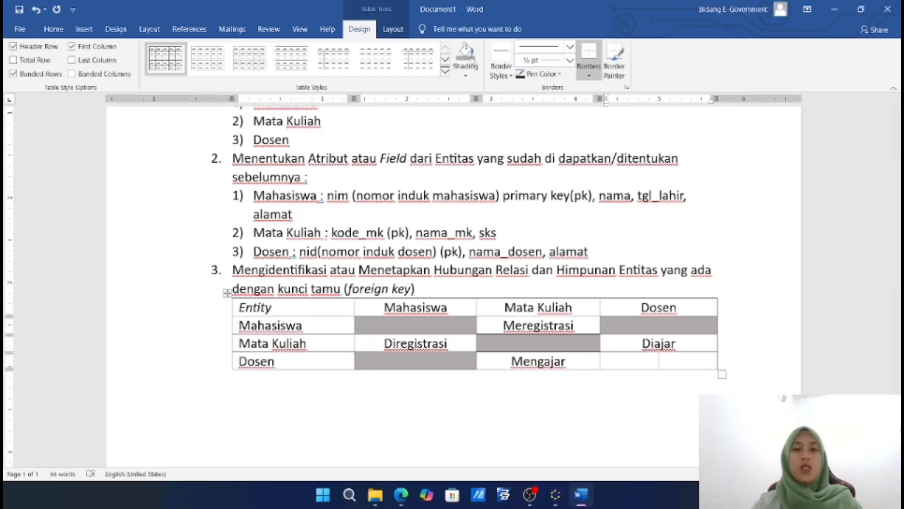
{"action": "left_click", "coordinate": [465, 57]}
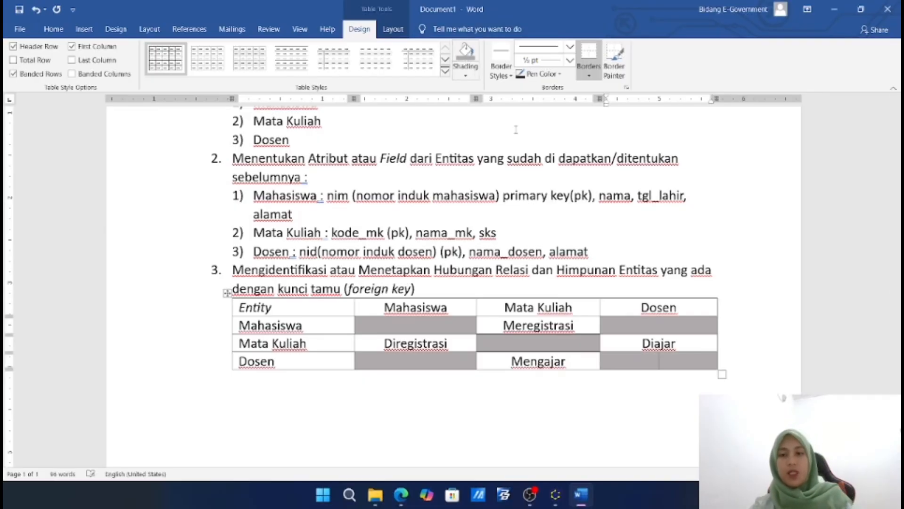
{"action": "left_click", "coordinate": [594, 385]}
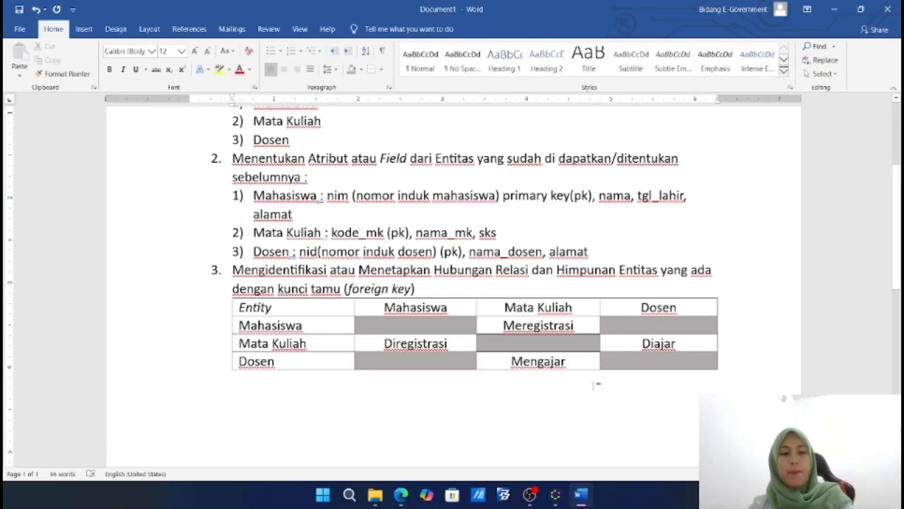
{"action": "key", "text": "ctrl+s"}
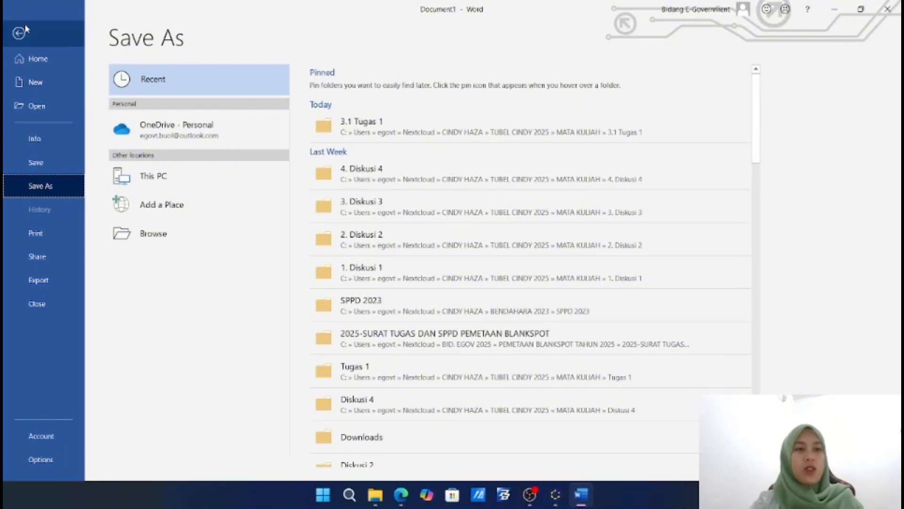
{"action": "key", "text": "Escape"}
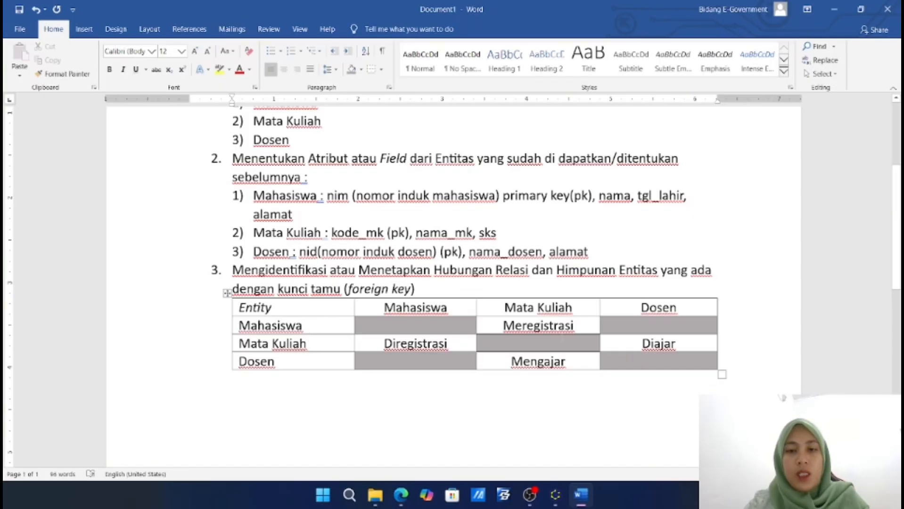
{"action": "left_click_drag", "start_coordinate": [501, 326], "coordinate": [577, 326]}
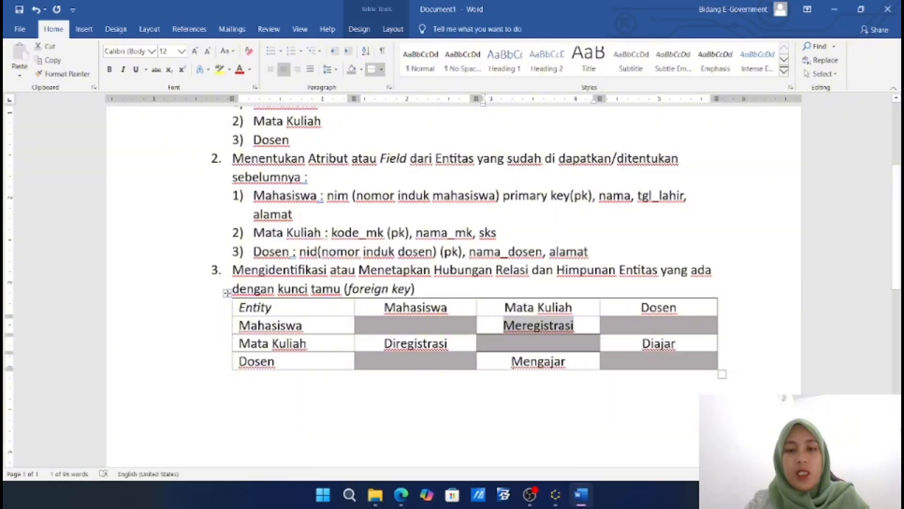
{"action": "left_click_drag", "start_coordinate": [508, 366], "coordinate": [562, 371]}
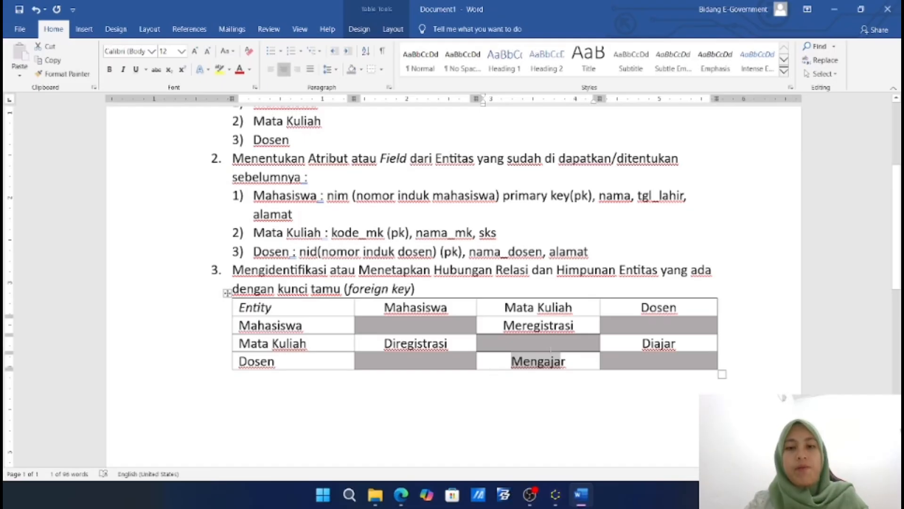
{"action": "left_click", "coordinate": [548, 415]}
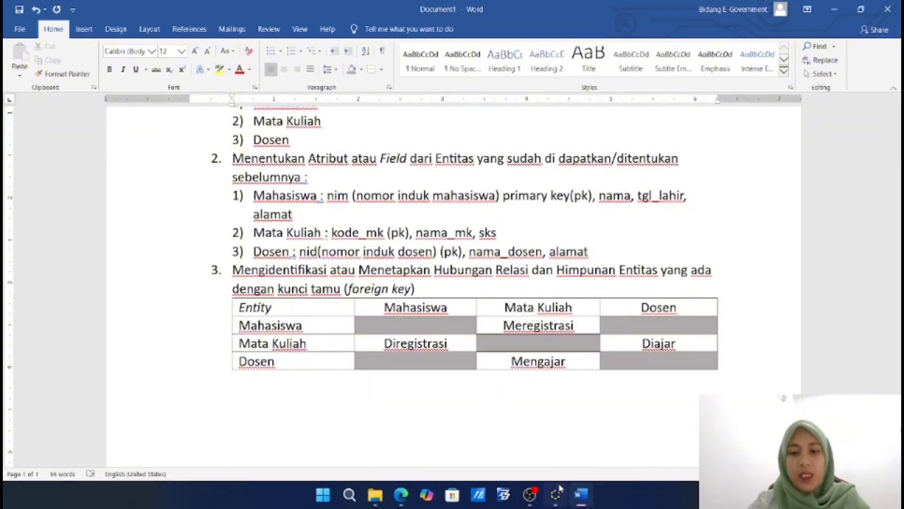
Switch to the yEd diagram and place one relationship diamond between Mahasiswa and Mata_Kuliah and another between Mata_Kuliah and Dosen
{"action": "mouse_move", "coordinate": [559, 491]}
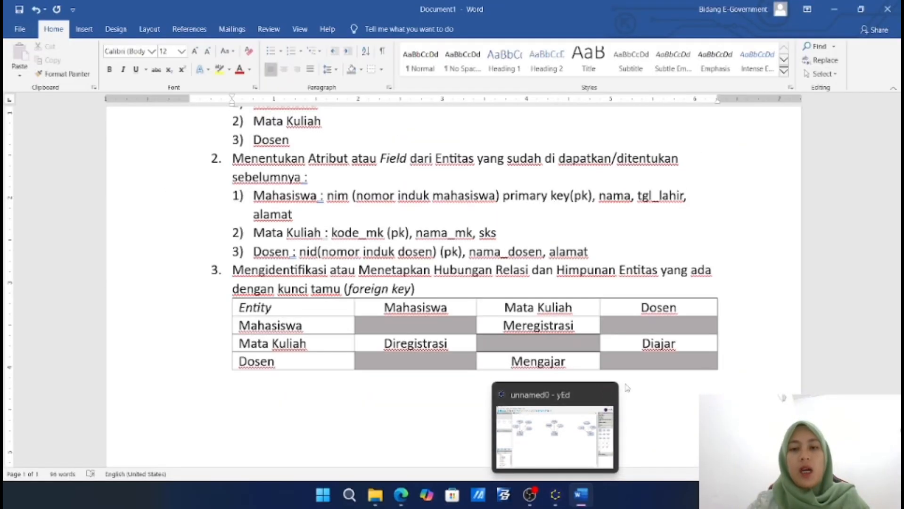
{"action": "left_click", "coordinate": [558, 495]}
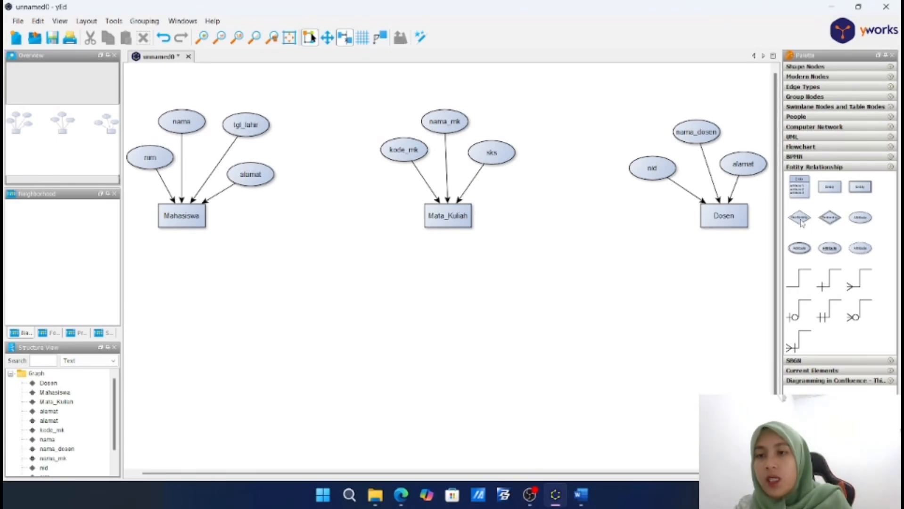
{"action": "left_click_drag", "start_coordinate": [802, 223], "coordinate": [320, 218]}
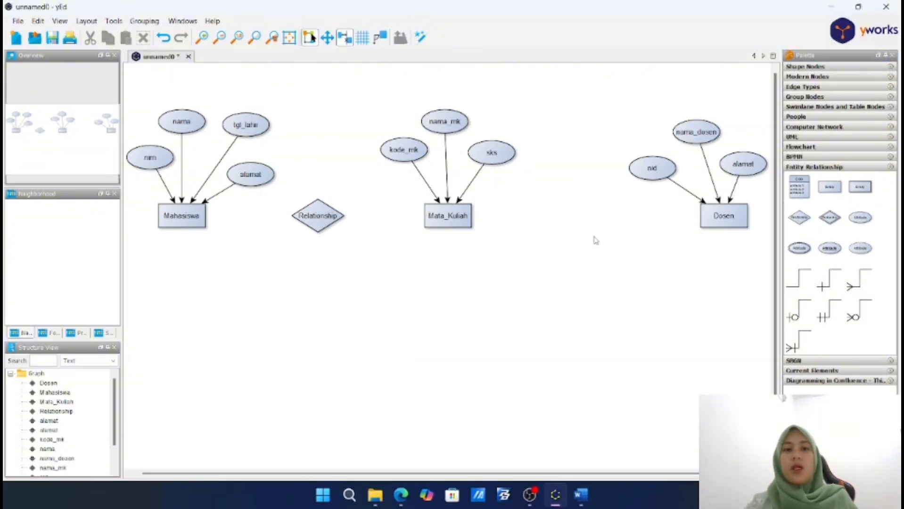
{"action": "left_click_drag", "start_coordinate": [721, 210], "coordinate": [577, 222]}
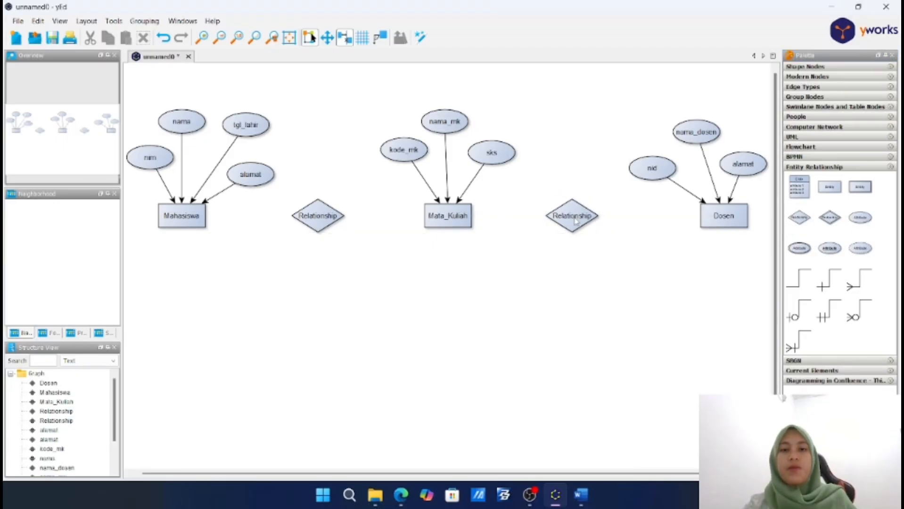
Label the relationship diamond between Mahasiswa and Mata_Kuliah "Meregistrasi"
{"action": "double_click", "coordinate": [316, 218]}
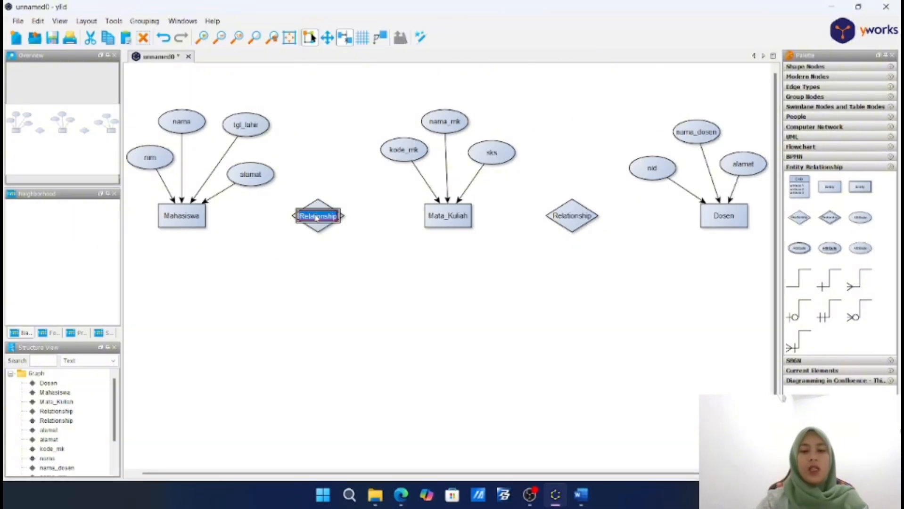
{"action": "type", "text": "M"}
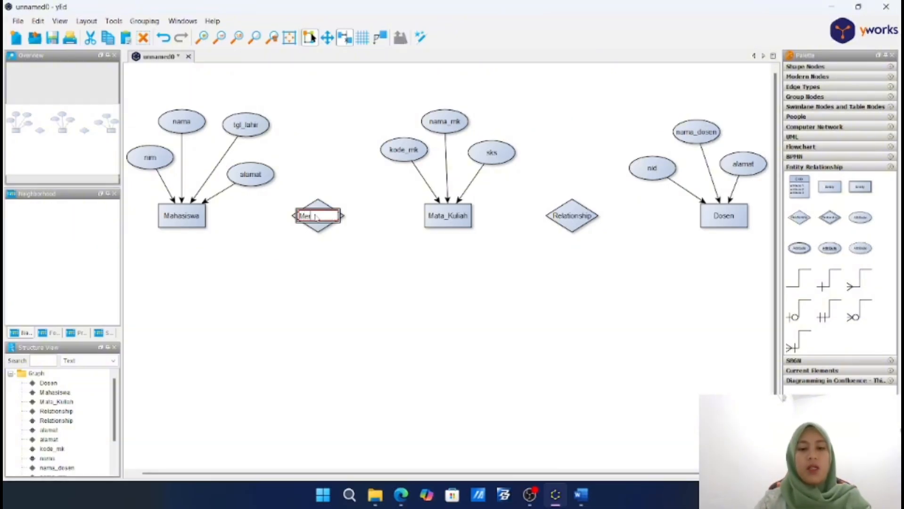
{"action": "type", "text": "eregistras"}
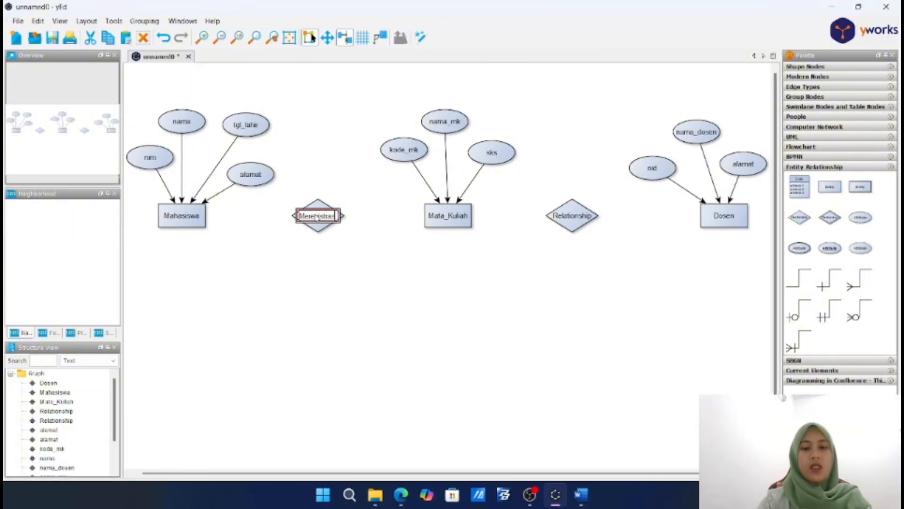
{"action": "type", "text": "i"}
{"action": "key", "text": "Return"}
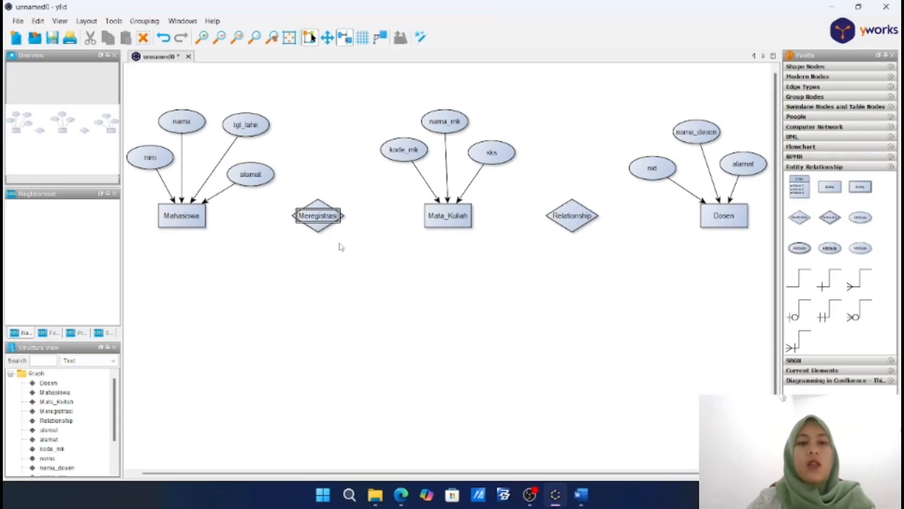
Label the relationship diamond between Mata_Kuliah and Dosen "Mengajar"
{"action": "left_click", "coordinate": [584, 219]}
{"action": "key", "text": "F2"}
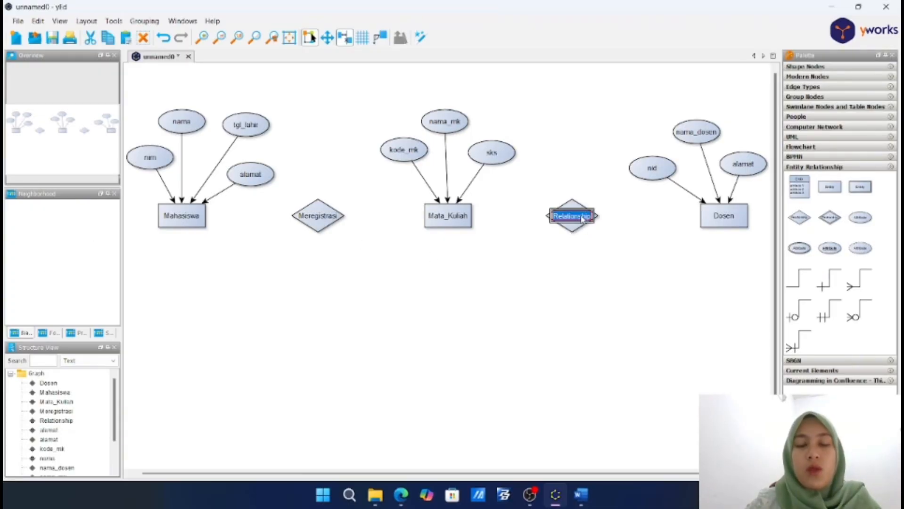
{"action": "type", "text": "Mengajar"}
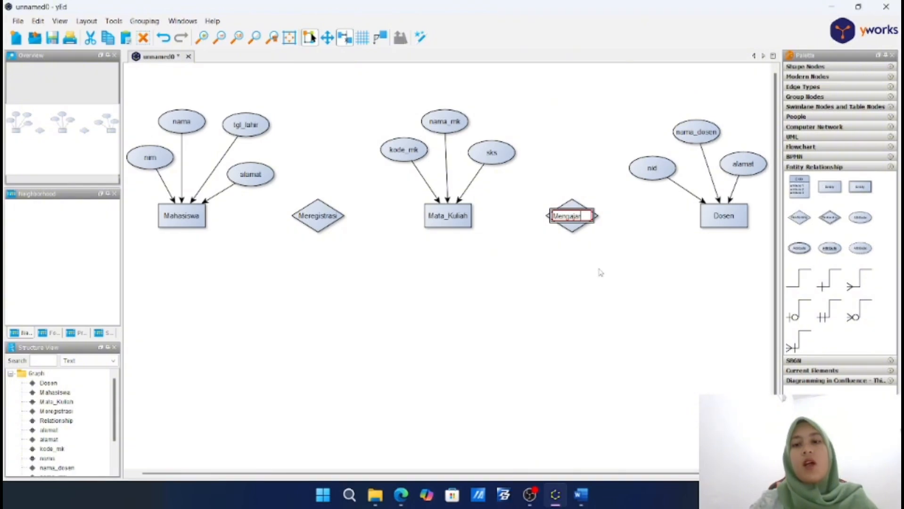
{"action": "key", "text": "Return"}
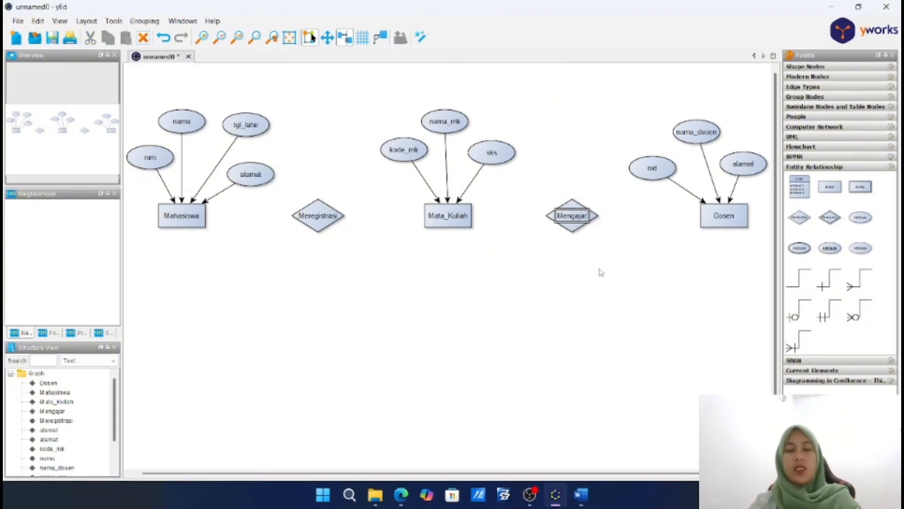
Switch to the Word document and add item 4 below the table, "Menentukan Derajat Kardinalitas/ Derajat Relasi sesuai matriks yang ada.", followed by an unnumbered line
{"action": "left_click", "coordinate": [589, 496]}
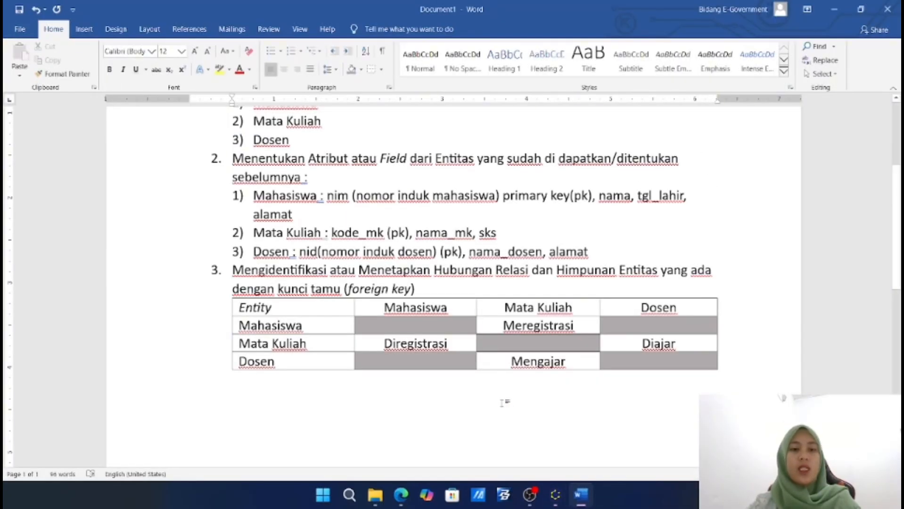
{"action": "left_click", "coordinate": [470, 397]}
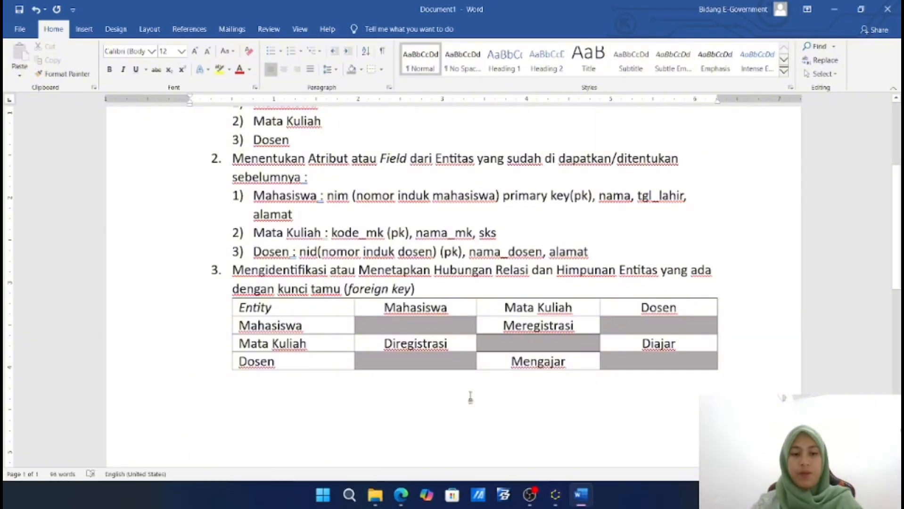
{"action": "type", "text": "4. "}
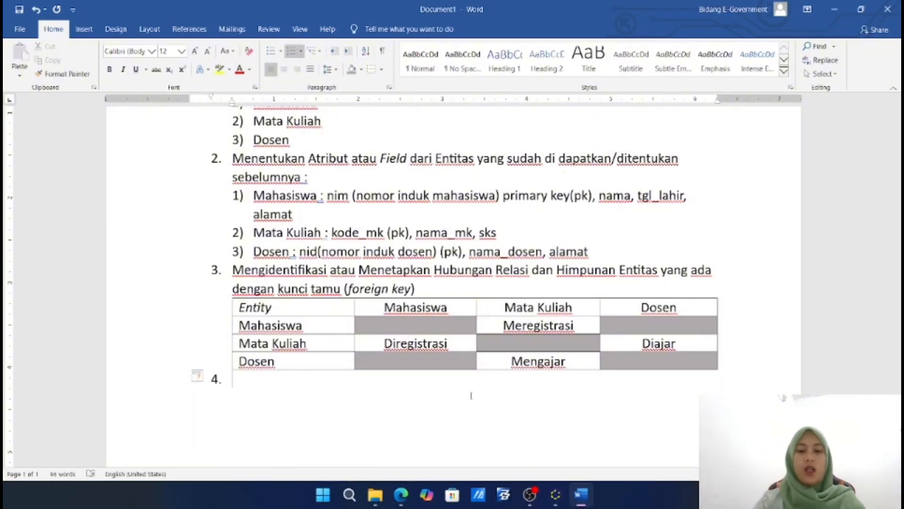
{"action": "type", "text": "Menentuk"}
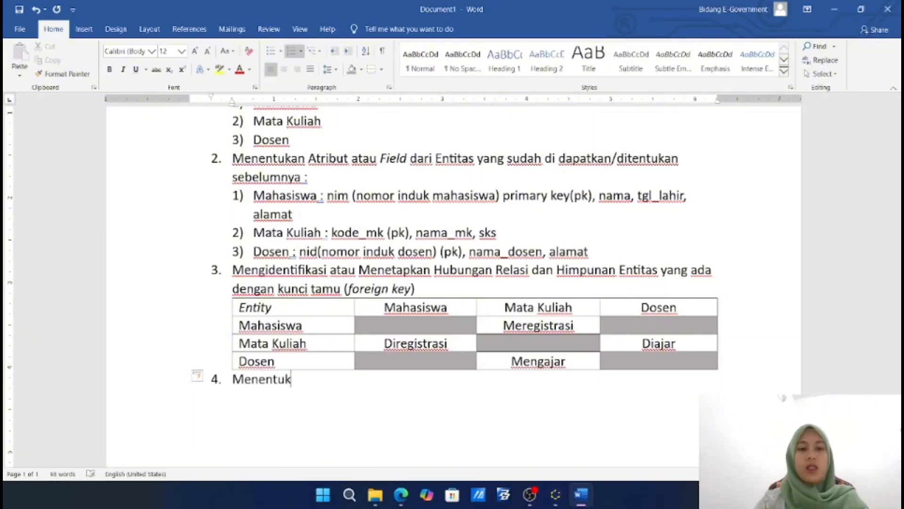
{"action": "type", "text": "an "}
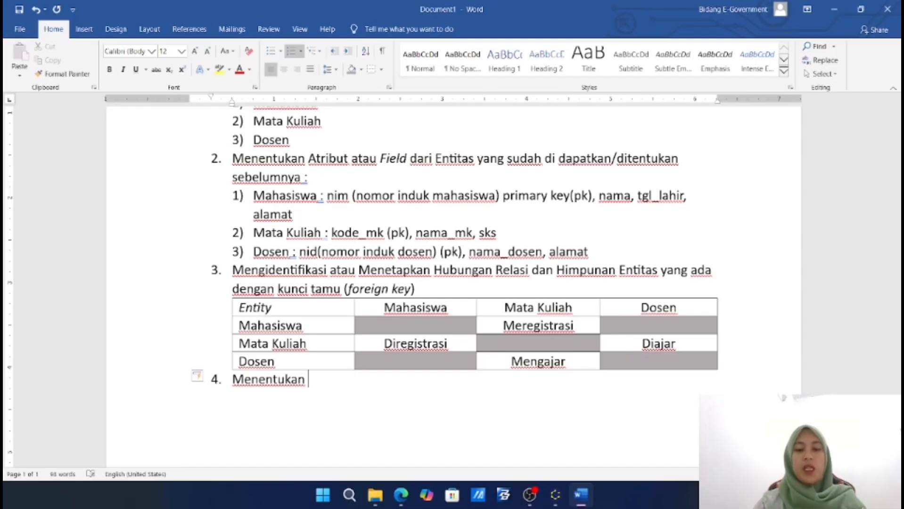
{"action": "type", "text": "Derajat K"}
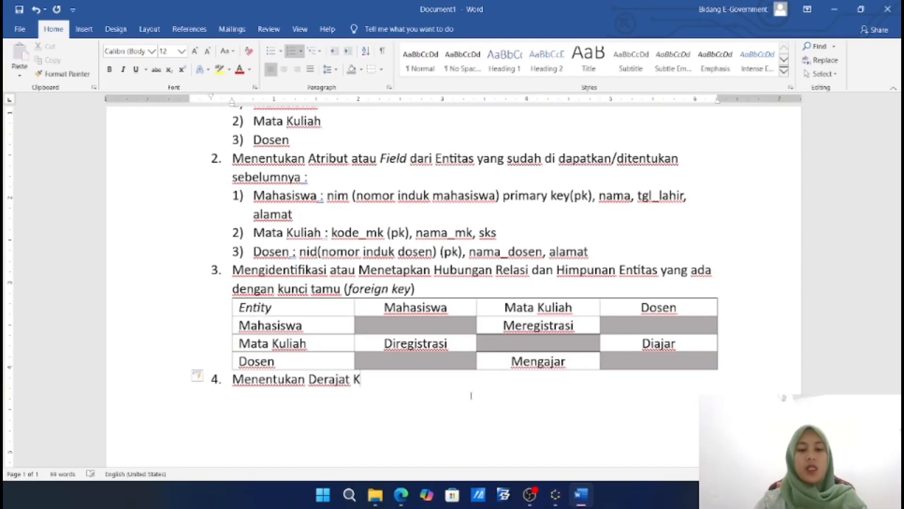
{"action": "type", "text": "ardinali"}
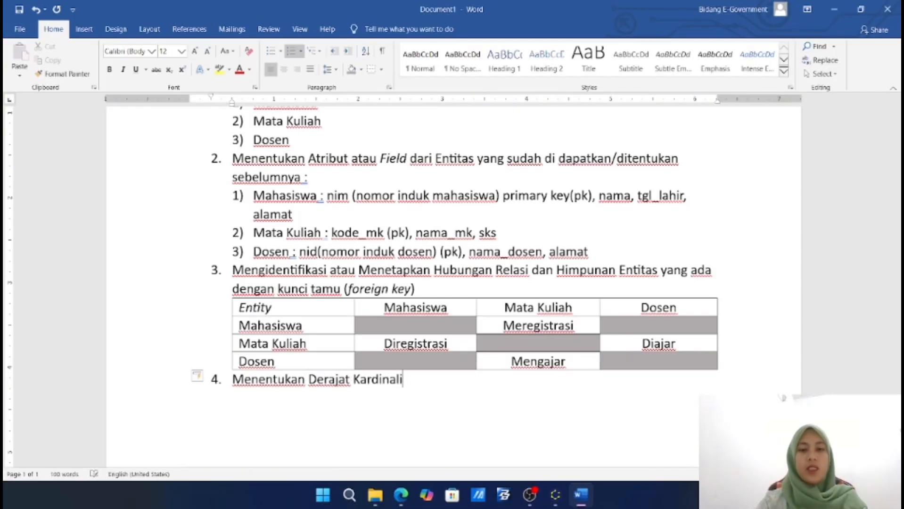
{"action": "type", "text": "tas/ "}
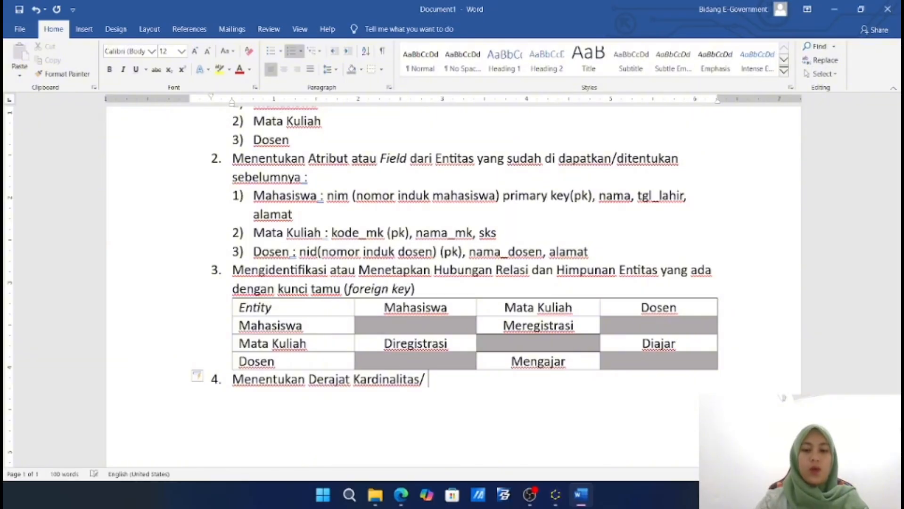
{"action": "type", "text": "Derajat"}
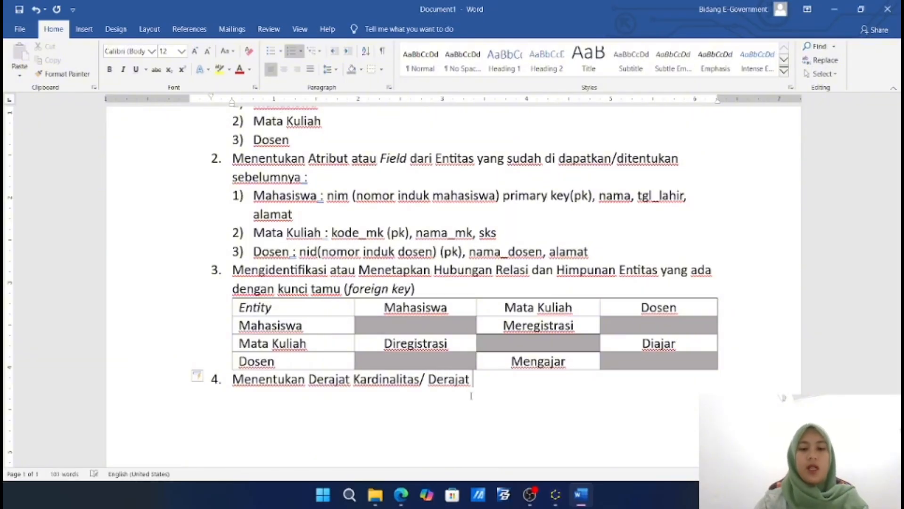
{"action": "type", "text": " Relasi ses"}
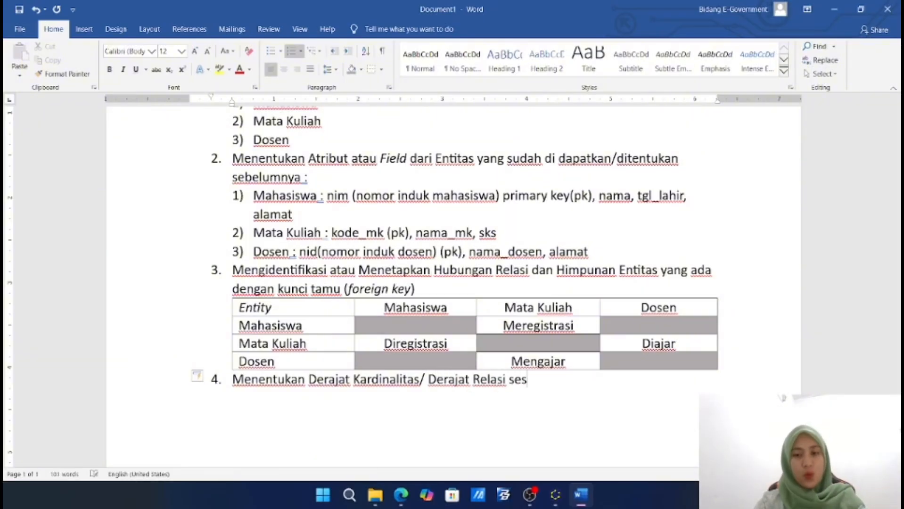
{"action": "type", "text": "uai matriks "}
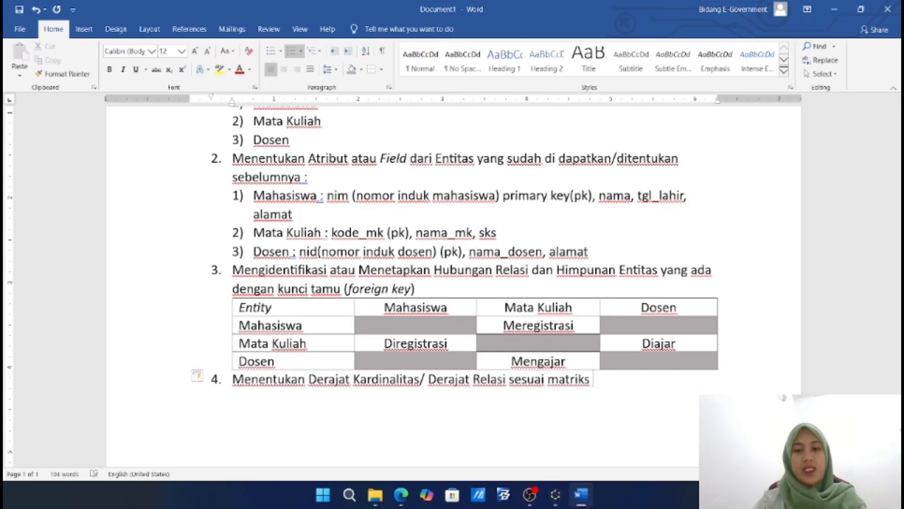
{"action": "type", "text": "yang ada"}
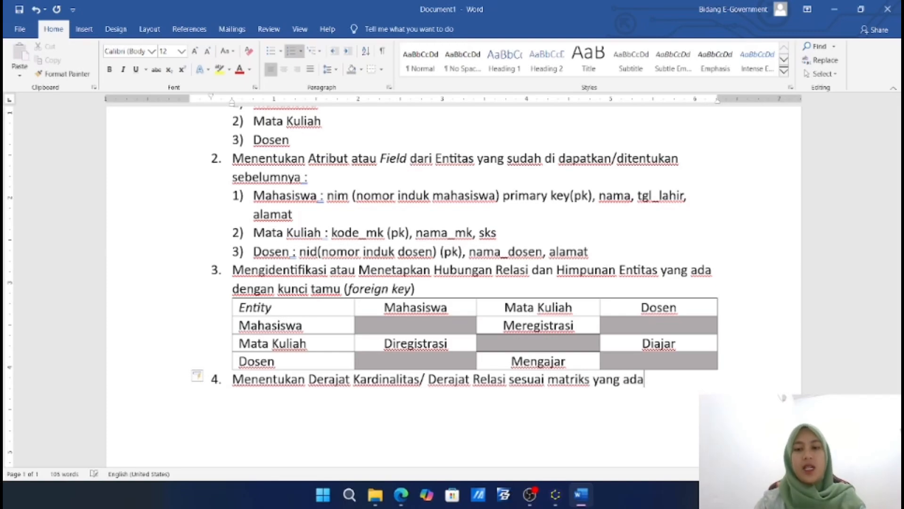
{"action": "key", "text": "BackSpace"}
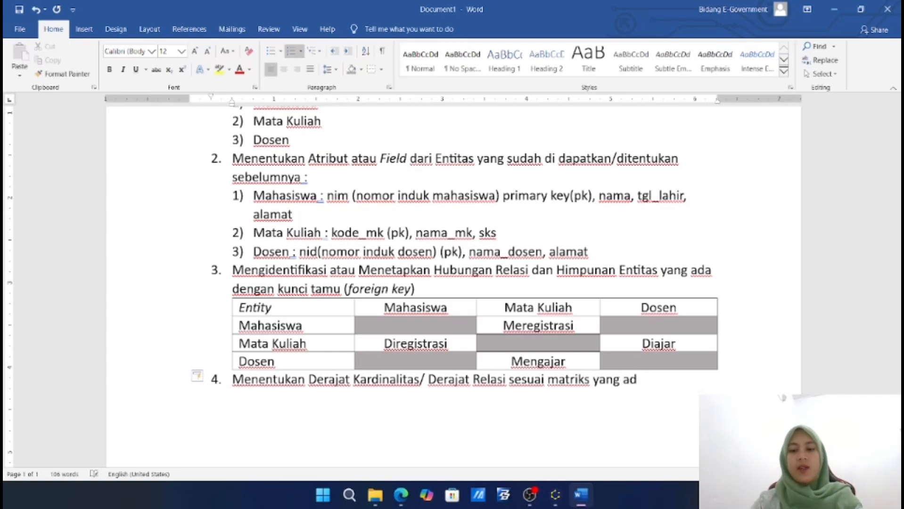
{"action": "type", "text": "a."}
{"action": "key", "text": "Return"}
{"action": "key", "text": "BackSpace"}
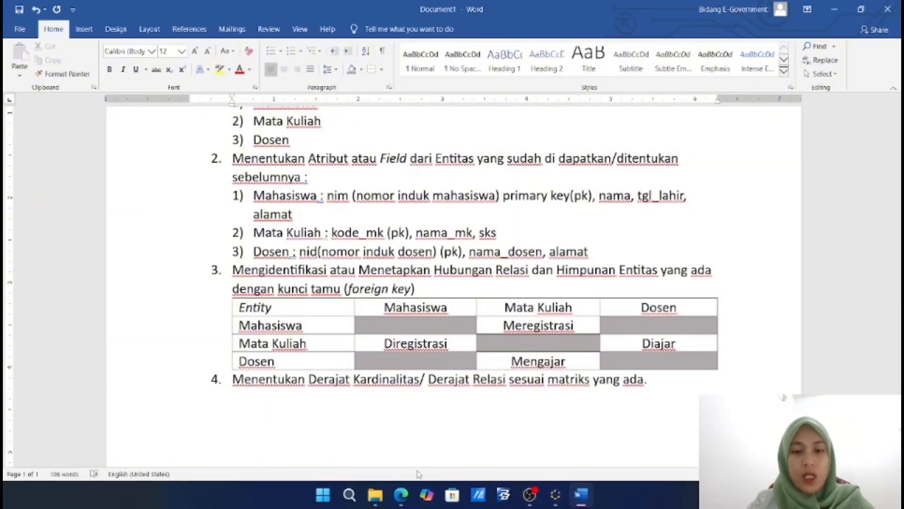
Switch to the assignment PDF in Edge to check the case description, and return to the Word document
{"action": "mouse_move", "coordinate": [393, 498]}
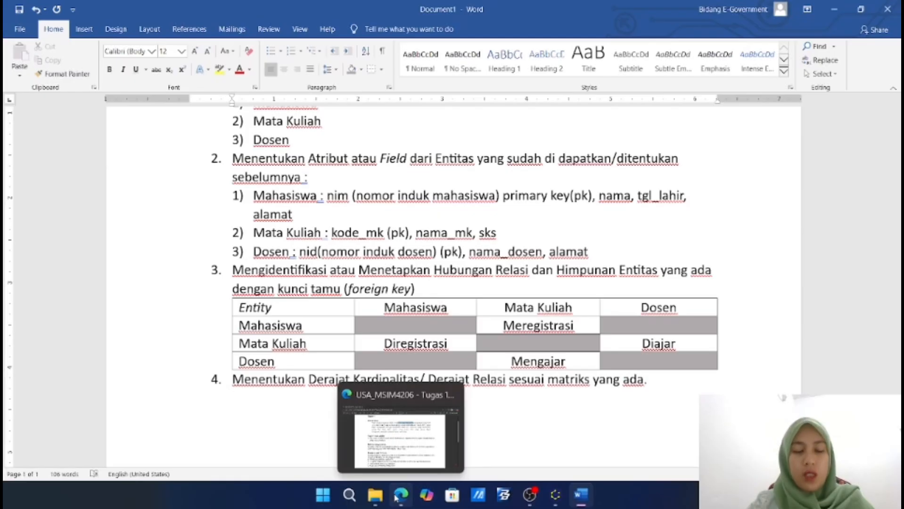
{"action": "left_click", "coordinate": [402, 445]}
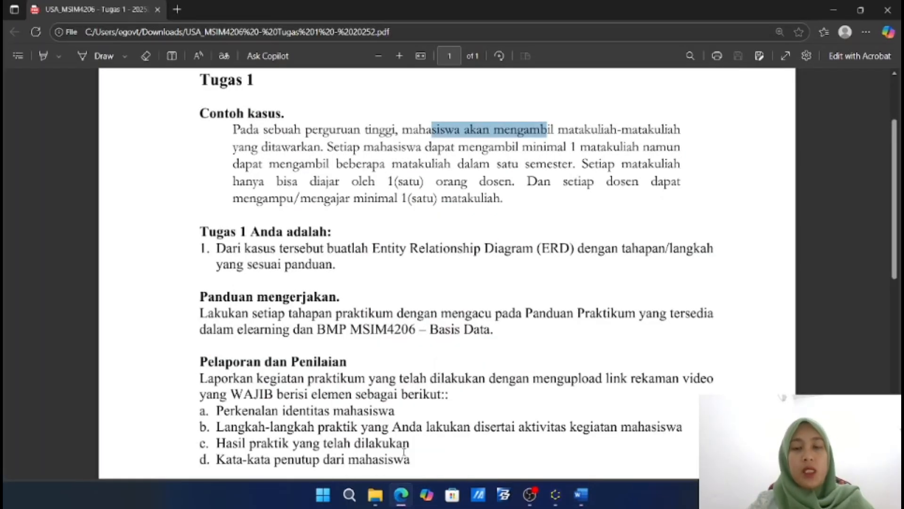
{"action": "left_click", "coordinate": [401, 495]}
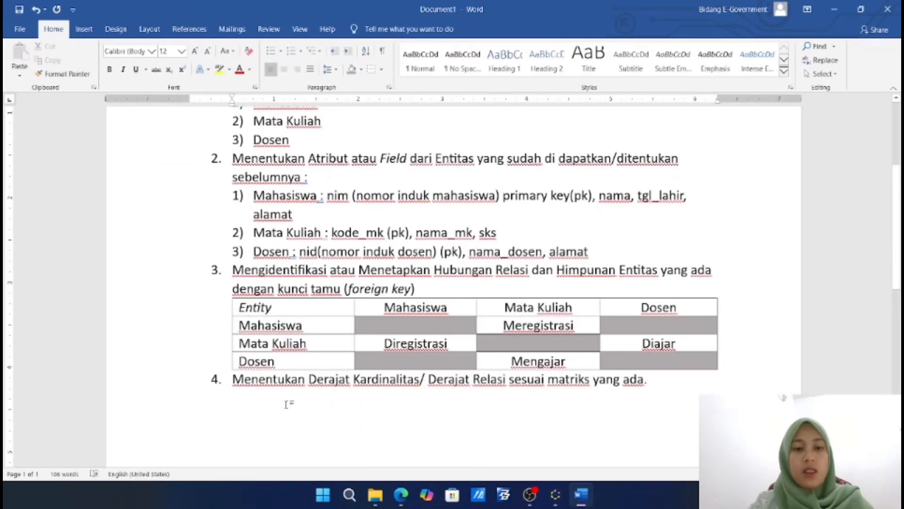
Below item 4, add an arrow bullet reading "Banyak mahasiswa meregistrasi banyak mata kuliah ("
{"action": "type", "text": ">"}
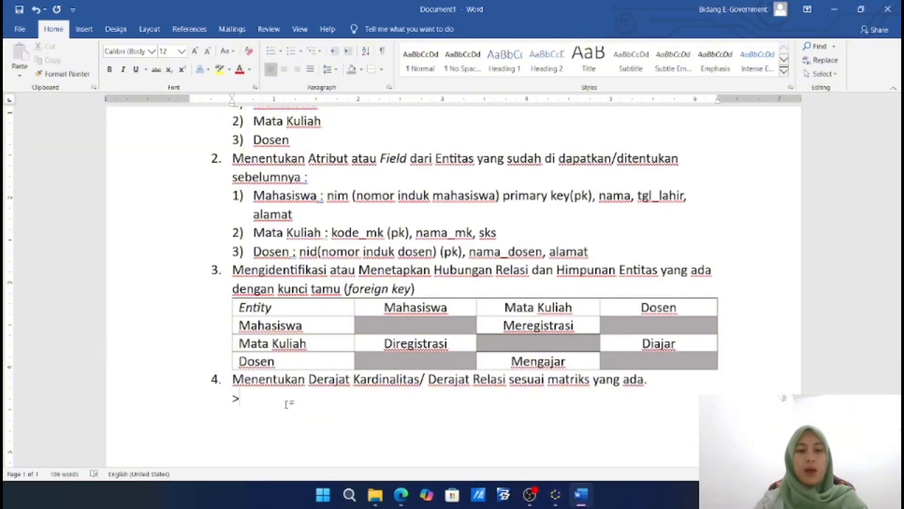
{"action": "type", "text": " Banyak m"}
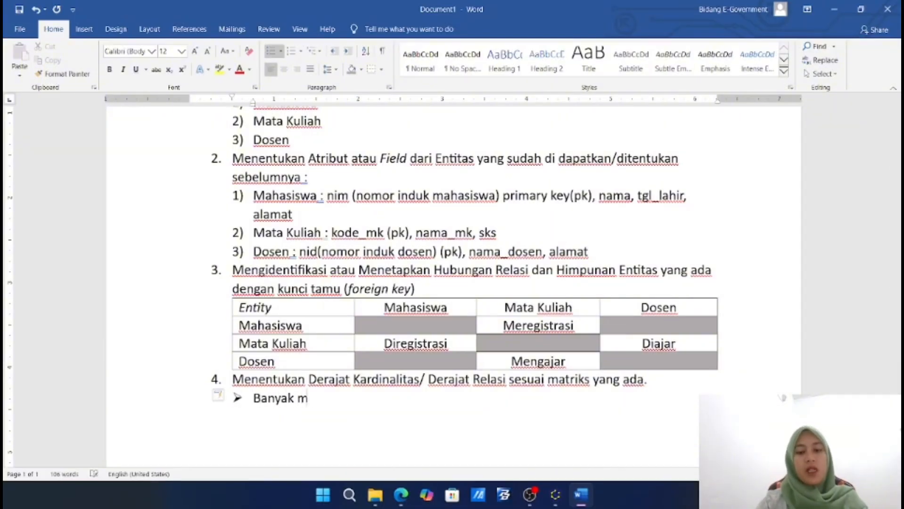
{"action": "type", "text": "ahasiswa "}
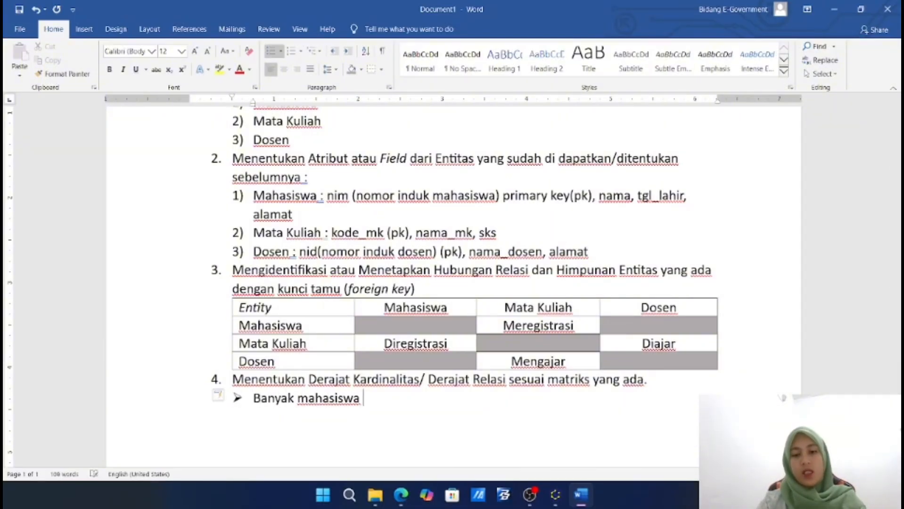
{"action": "type", "text": "dapat"}
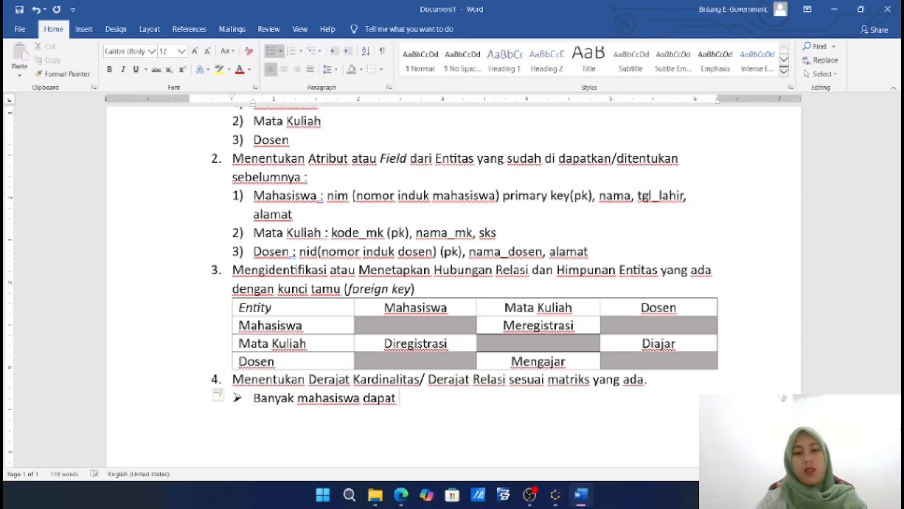
{"action": "key", "text": "BackSpace"}
{"action": "key", "text": "BackSpace"}
{"action": "key", "text": "BackSpace"}
{"action": "key", "text": "BackSpace"}
{"action": "key", "text": "BackSpace"}
{"action": "type", "text": "mer"}
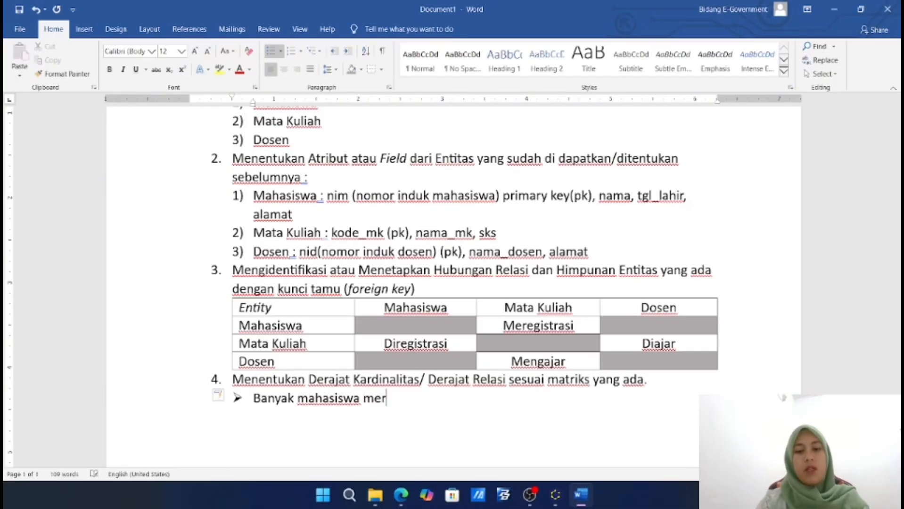
{"action": "type", "text": "igs"}
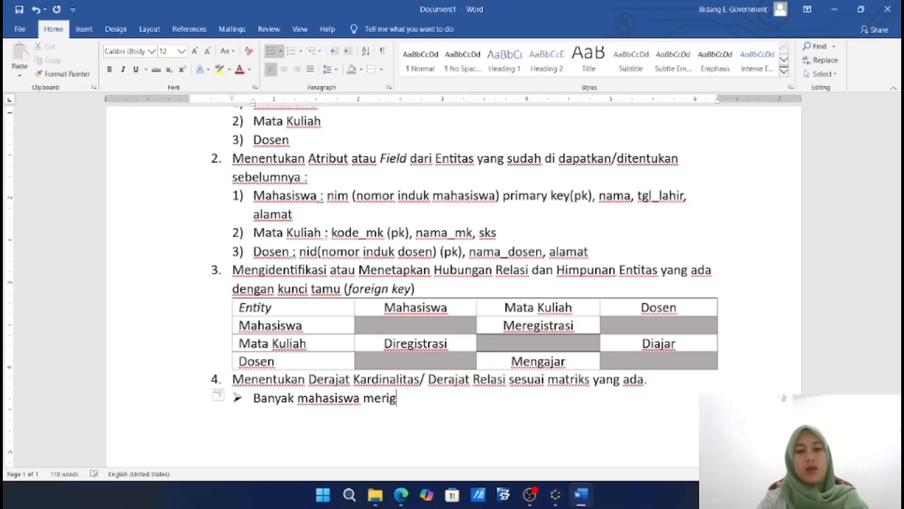
{"action": "key", "text": "BackSpace"}
{"action": "key", "text": "BackSpace"}
{"action": "type", "text": "egistr"}
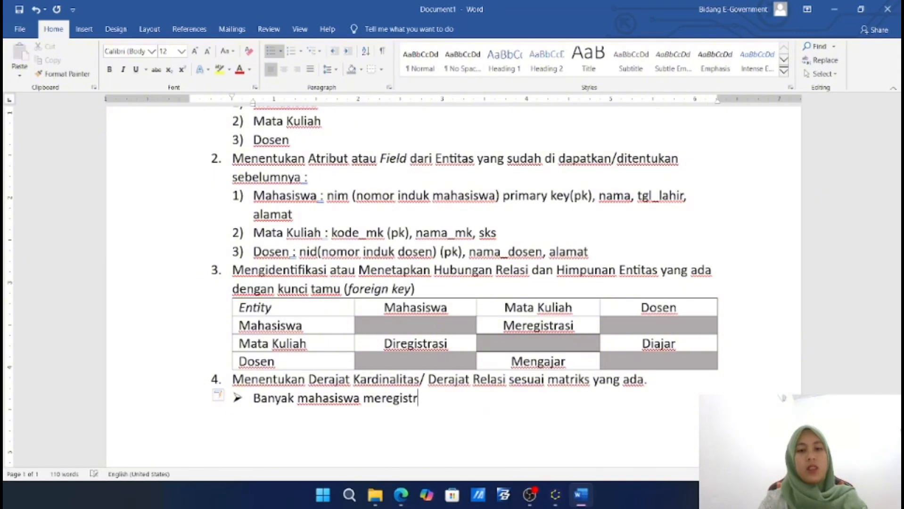
{"action": "type", "text": "asi banyak m"}
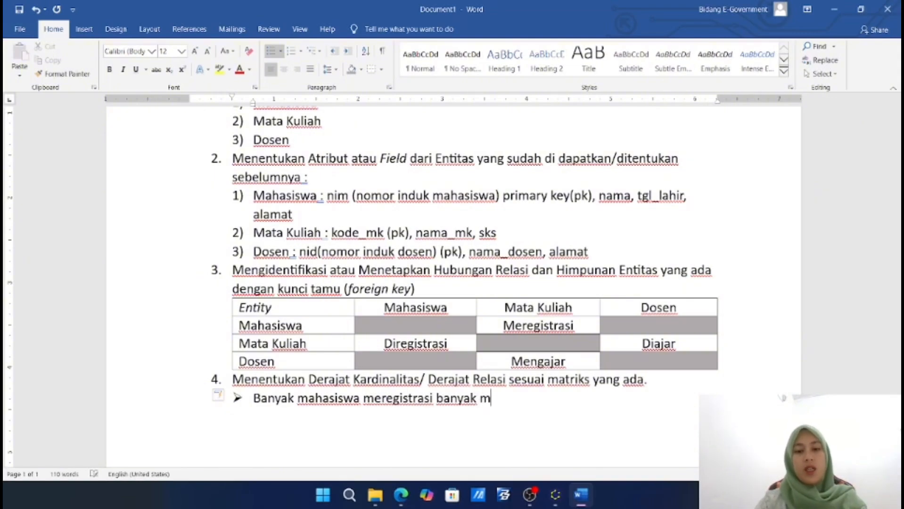
{"action": "type", "text": "ata kuliah"}
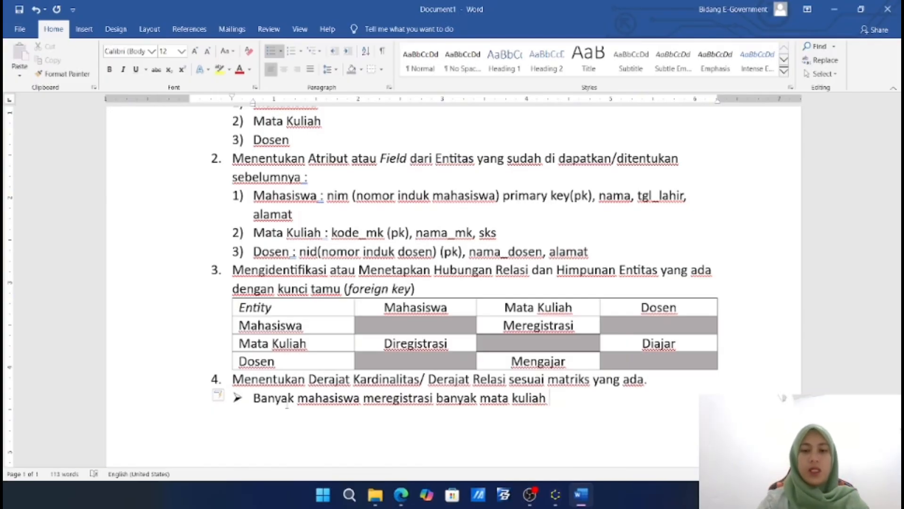
{"action": "type", "text": " ("}
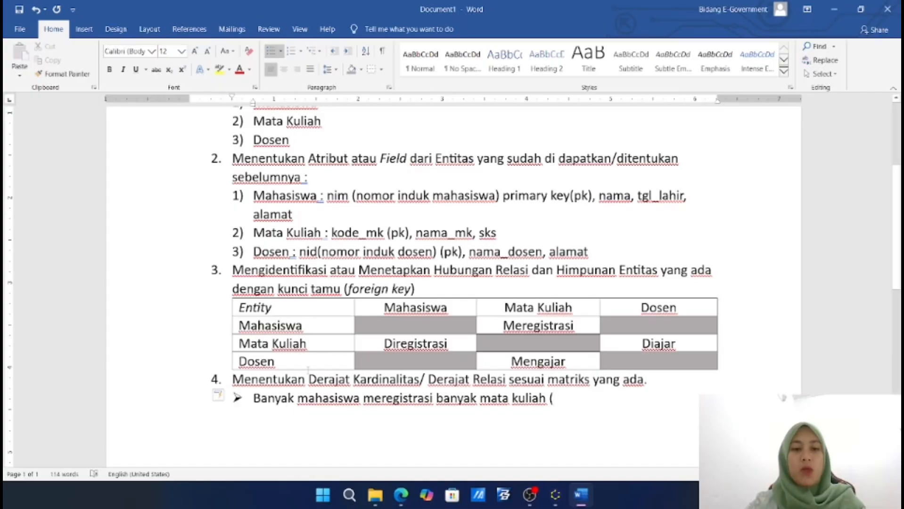
Insert an unnumbered line between item 4's heading and the arrow bullet, beginning with "Derajat Kardinalitas : "
{"action": "left_click", "coordinate": [655, 385]}
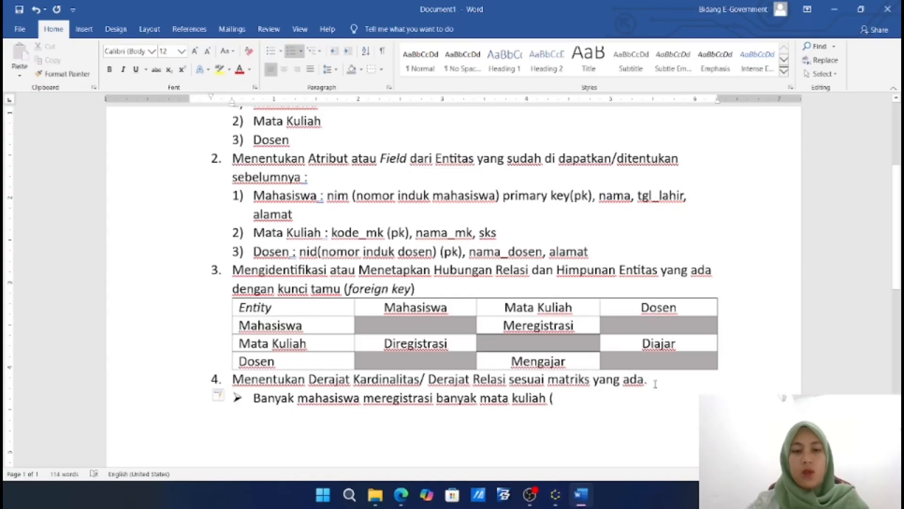
{"action": "key", "text": "Return"}
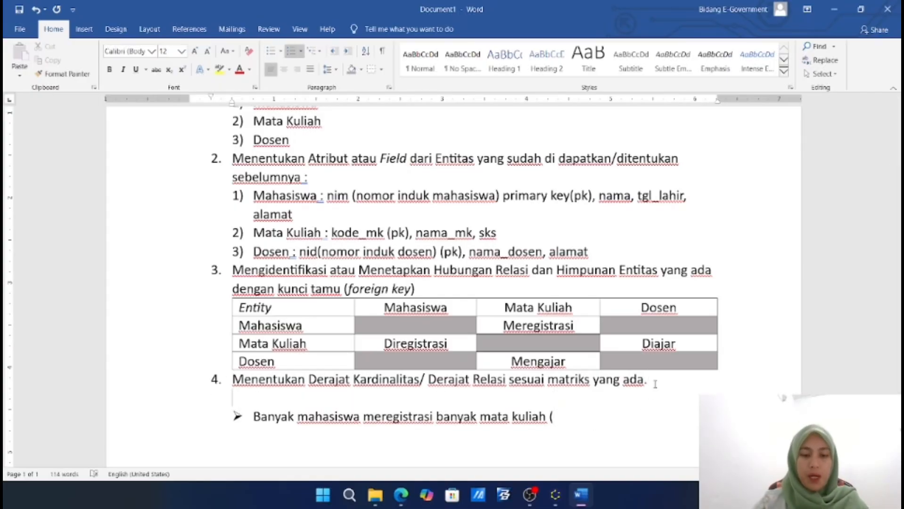
{"action": "type", "text": "Deja"}
{"action": "key", "text": "BackSpace"}
{"action": "type", "text": "r"}
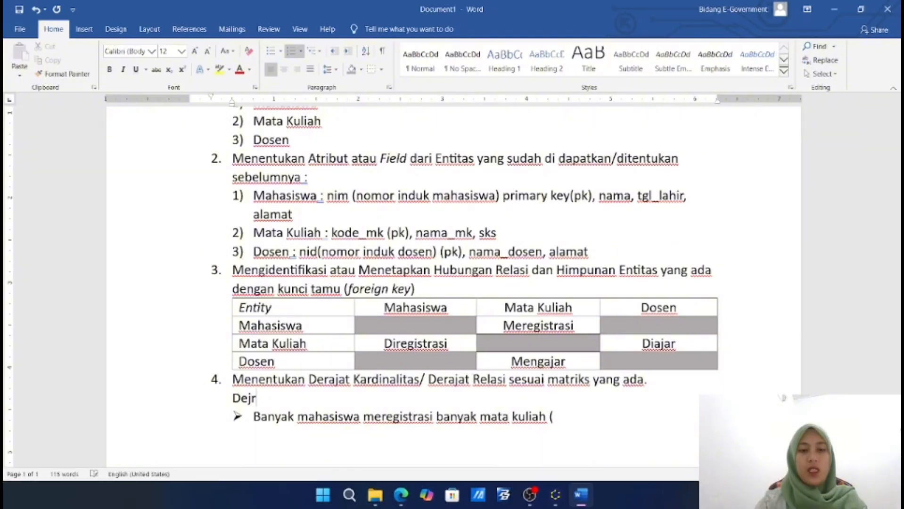
{"action": "key", "text": "BackSpace"}
{"action": "key", "text": "BackSpace"}
{"action": "type", "text": "rajat"}
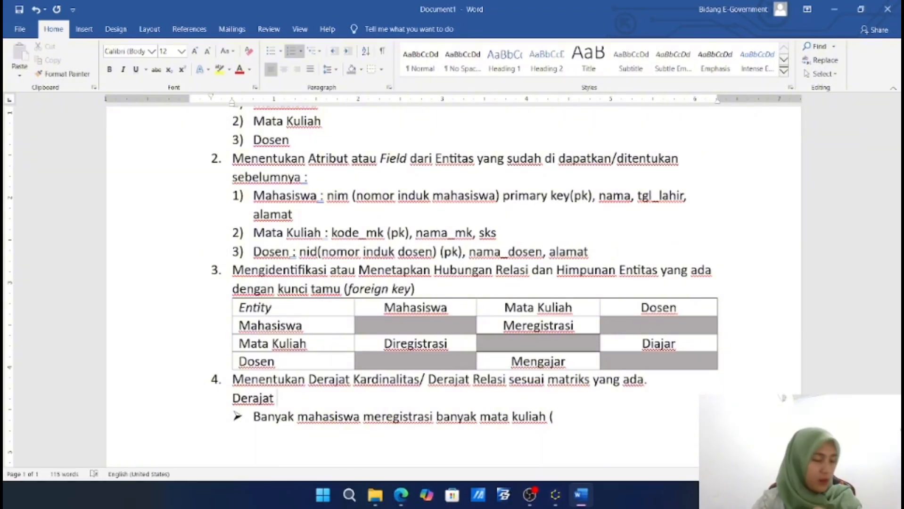
{"action": "type", "text": " Kar"}
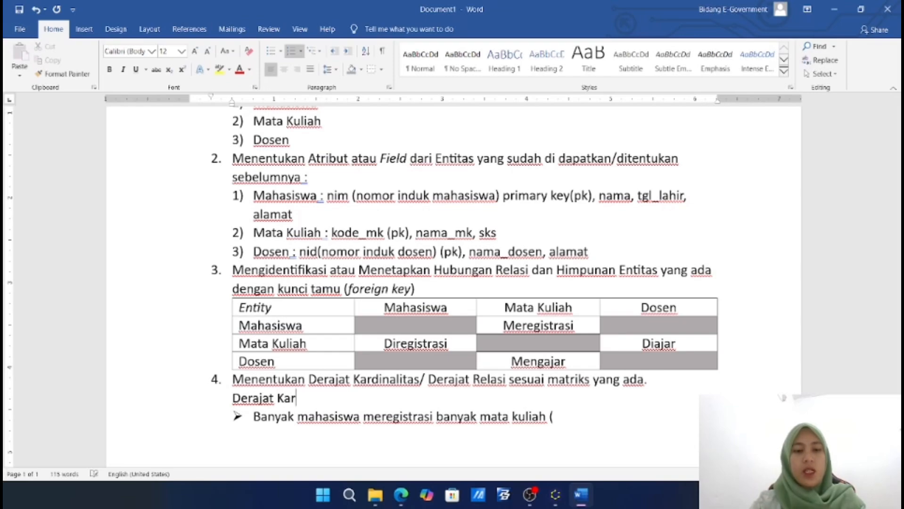
{"action": "type", "text": "dinalitas "}
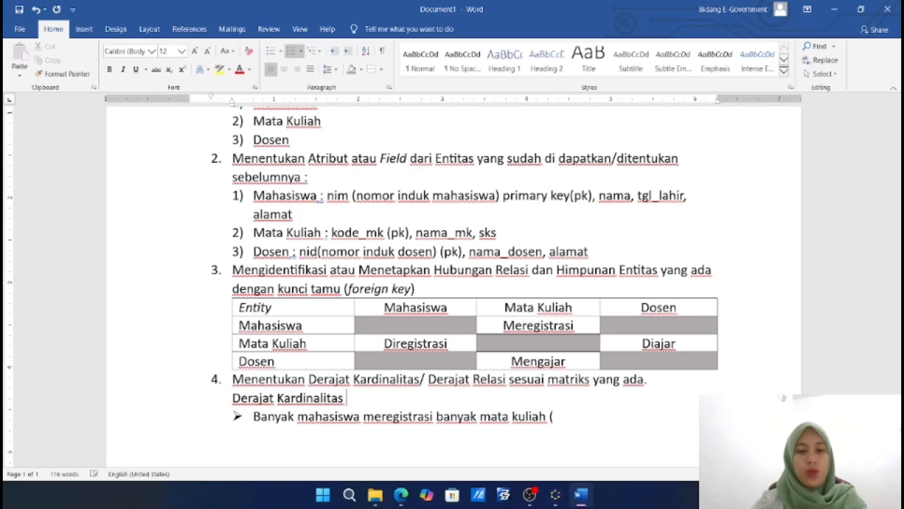
{"action": "type", "text": ": "}
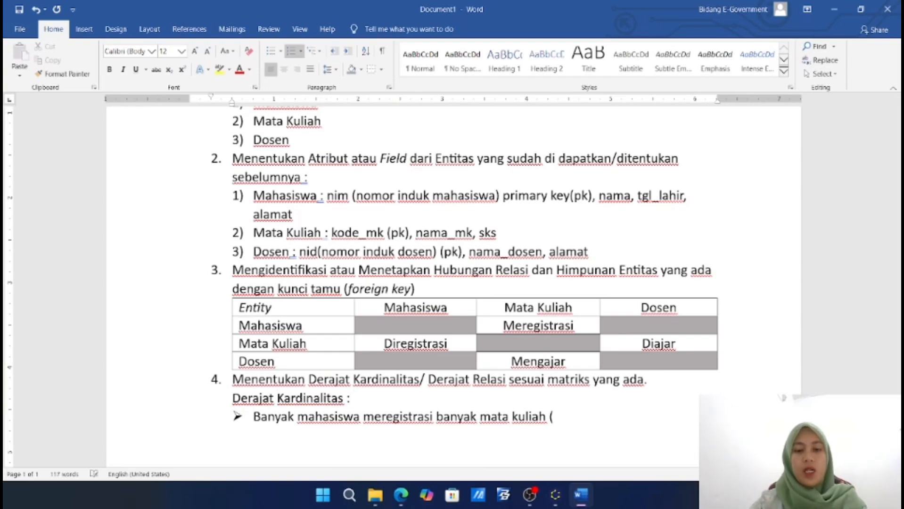
Add the one-to-one degree, "satu ke satu (1:1),", after the colon on the Derajat Kardinalitas line
{"action": "type", "text": "satu ke"}
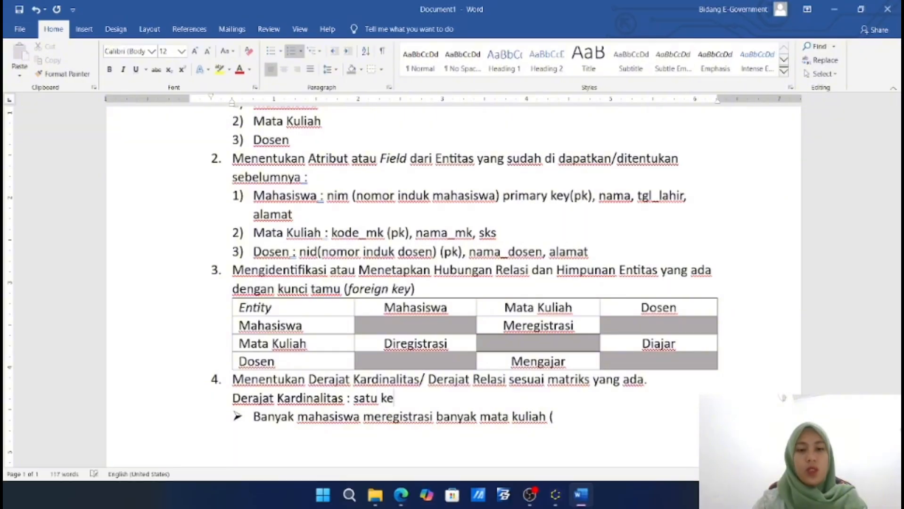
{"action": "type", "text": " satu ("}
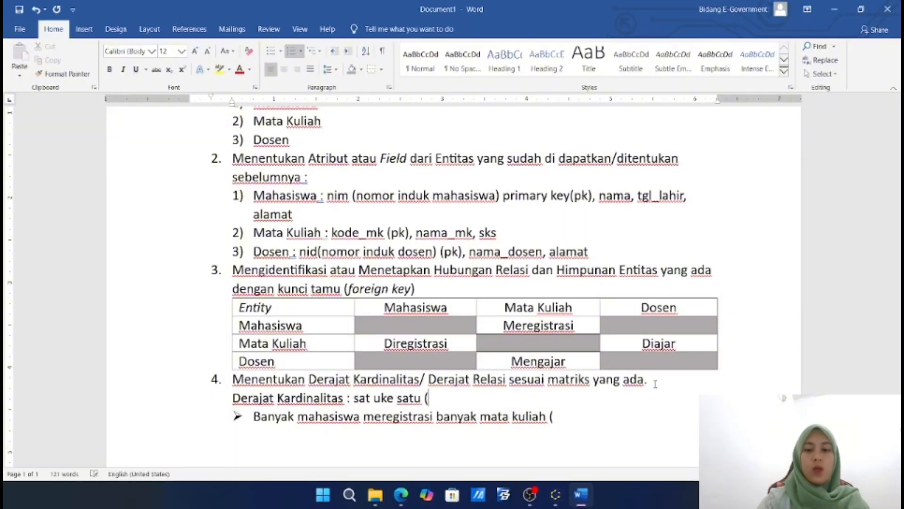
{"action": "type", "text": "1:)"}
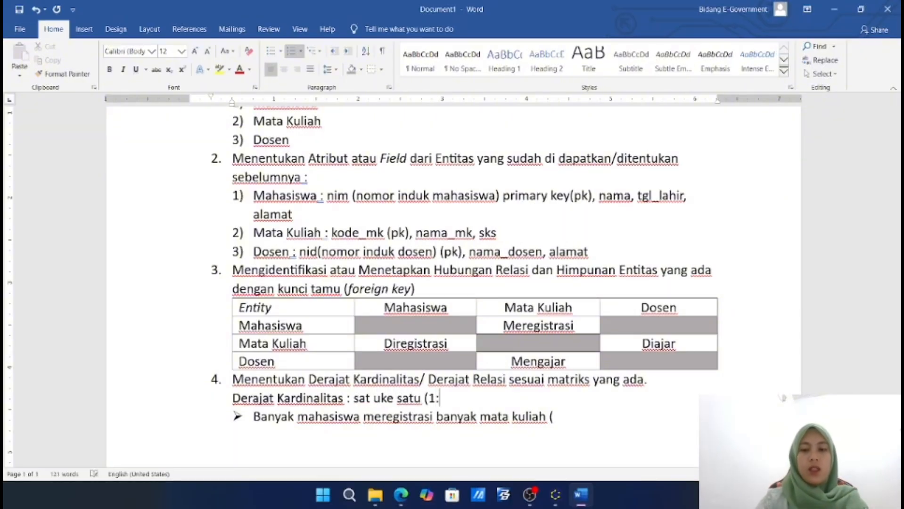
{"action": "key", "text": "ctrl+z"}
{"action": "key", "text": "BackSpace"}
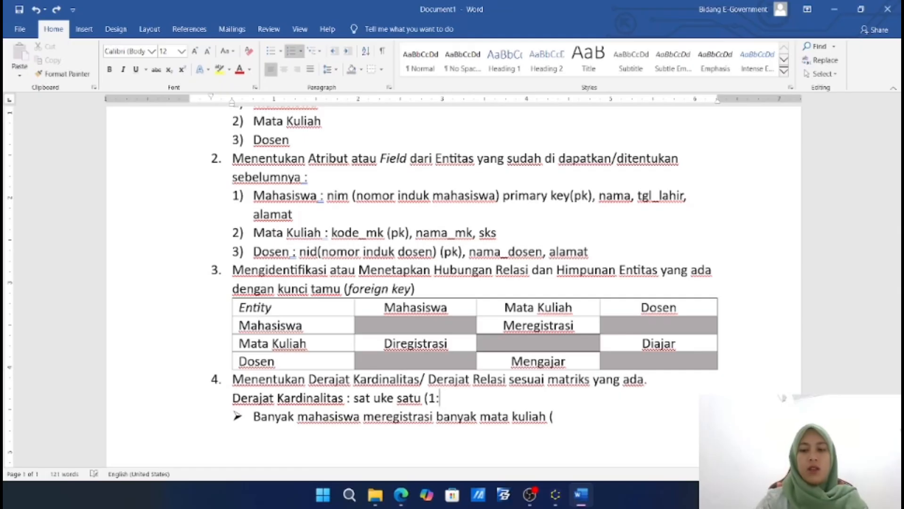
{"action": "type", "text": "1)"}
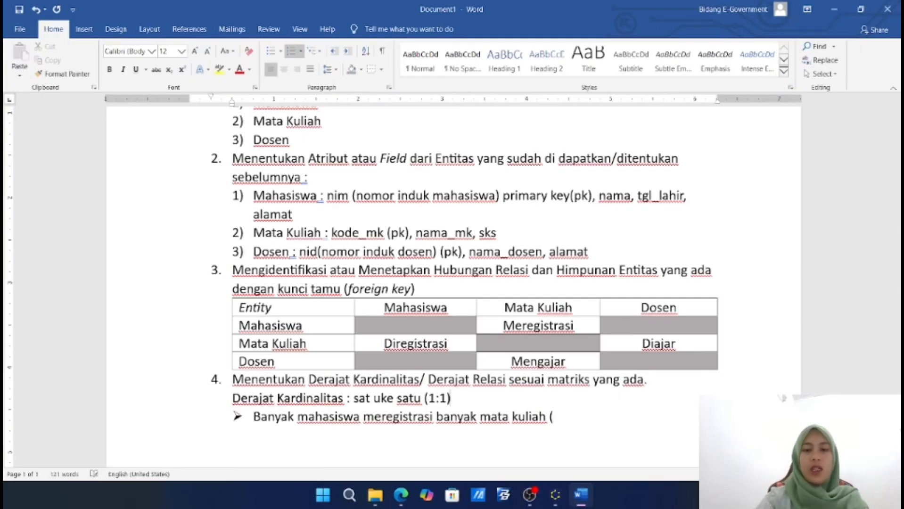
{"action": "type", "text": ","}
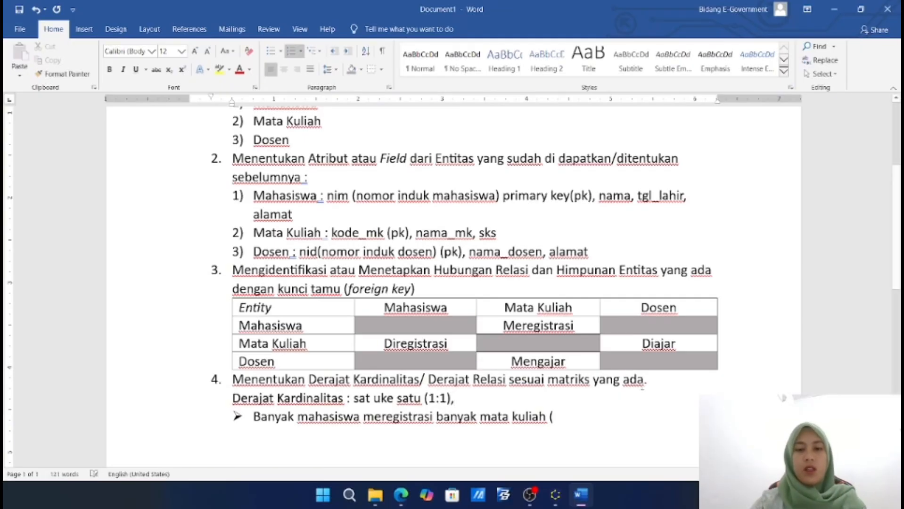
Correct the misplaced space in "sat uke" to read "satu ke", and add a space after the comma following (1:1)
{"action": "left_click", "coordinate": [376, 400]}
{"action": "key", "text": "BackSpace"}
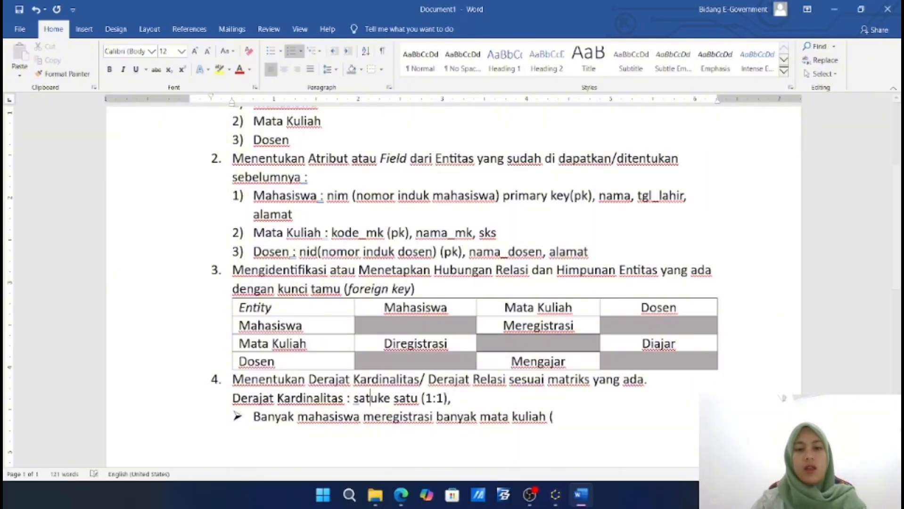
{"action": "key", "text": "Right"}
{"action": "key", "text": "Right"}
{"action": "key", "text": "Right"}
{"action": "key", "text": "Right"}
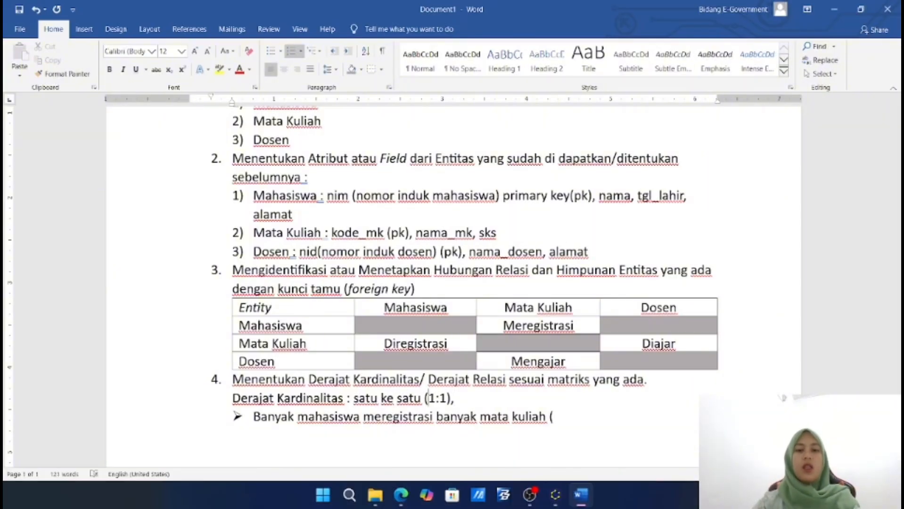
{"action": "key", "text": "Right"}
{"action": "key", "text": "Right"}
{"action": "key", "text": "Right"}
{"action": "key", "text": "Left"}
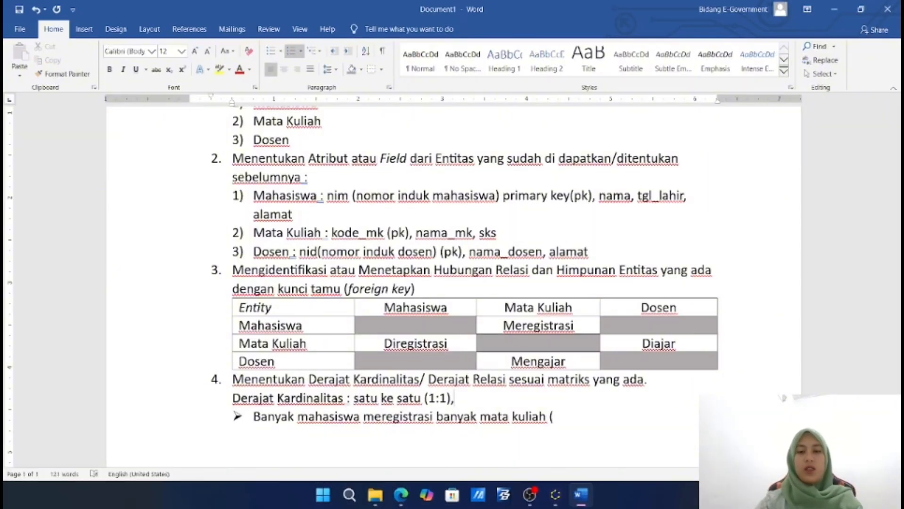
{"action": "type", "text": "1), "}
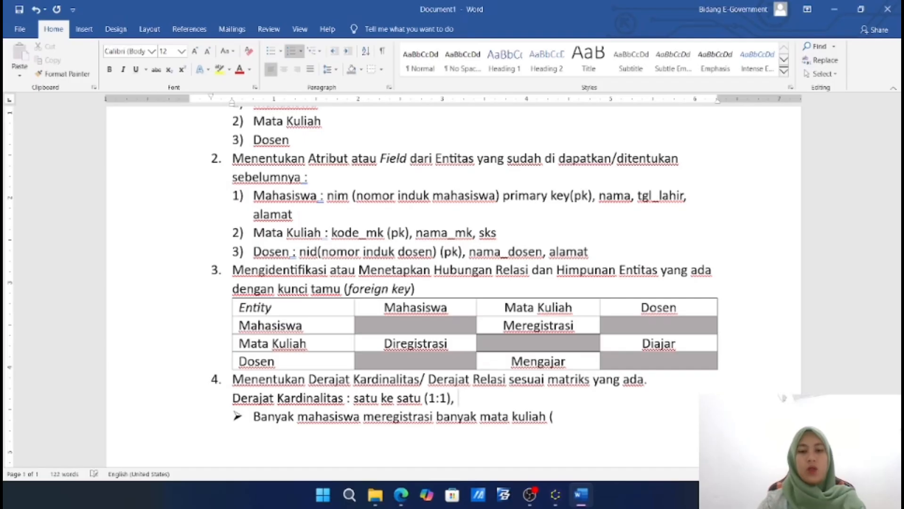
Continue the Derajat Kardinalitas line with the one-to-many degree, "satu ke banyak (1:N/N:1), "
{"action": "type", "text": "sat uke bany"}
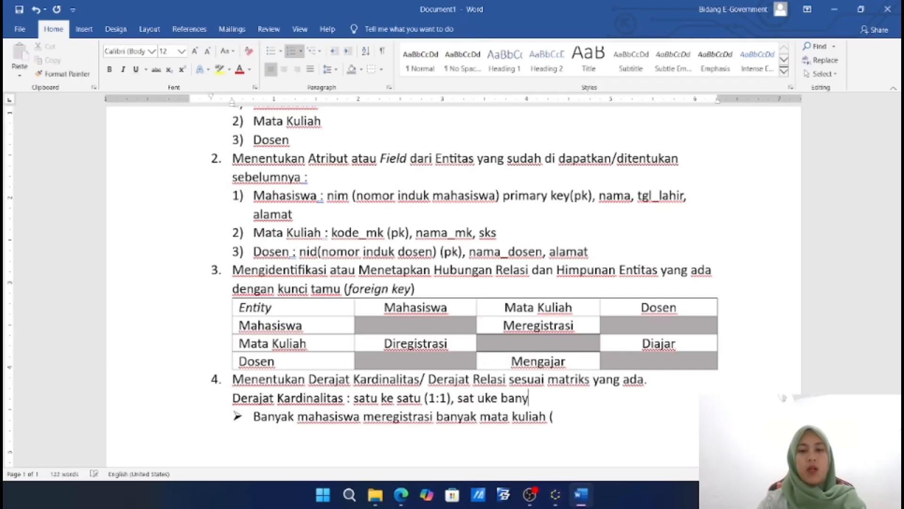
{"action": "key", "text": "BackSpace"}
{"action": "key", "text": "BackSpace"}
{"action": "key", "text": "BackSpace"}
{"action": "key", "text": "BackSpace"}
{"action": "key", "text": "BackSpace"}
{"action": "key", "text": "BackSpace"}
{"action": "key", "text": "BackSpace"}
{"action": "key", "text": "BackSpace"}
{"action": "key", "text": "BackSpace"}
{"action": "type", "text": "u"}
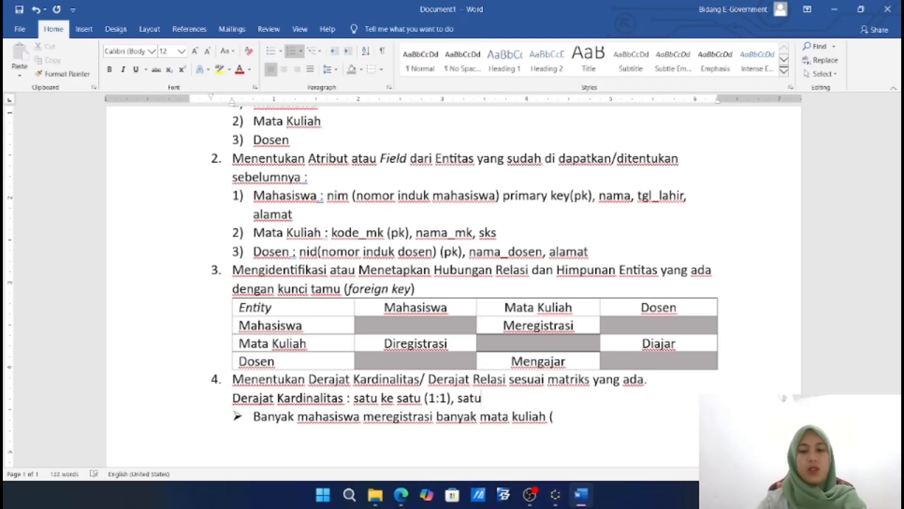
{"action": "type", "text": " ke banyak "}
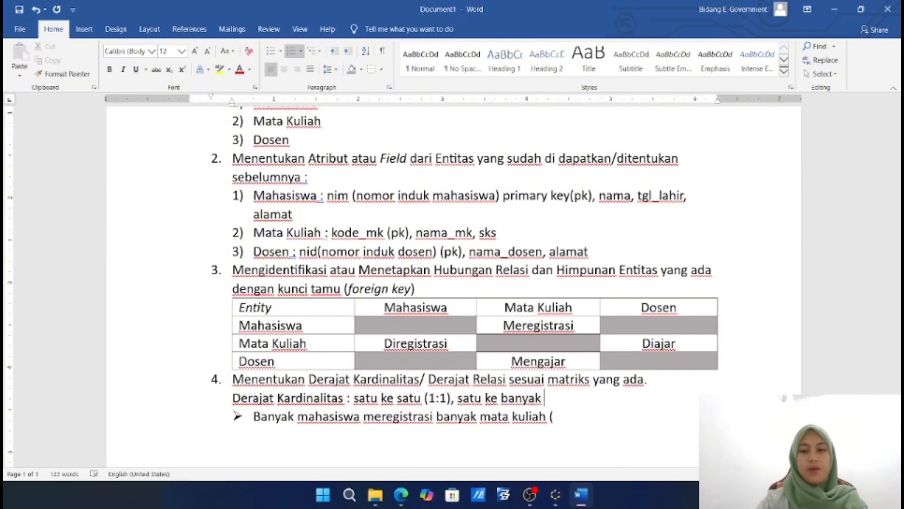
{"action": "type", "text": "("}
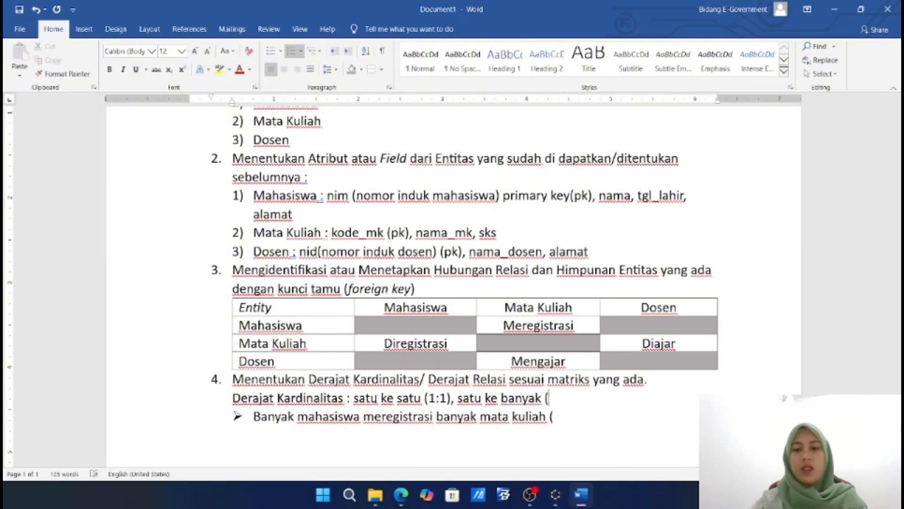
{"action": "type", "text": "1:N"}
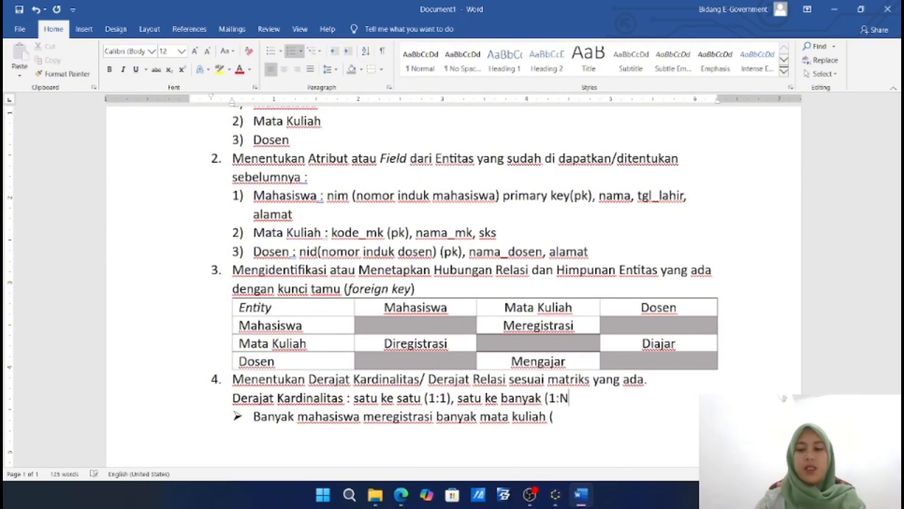
{"action": "type", "text": "/N"}
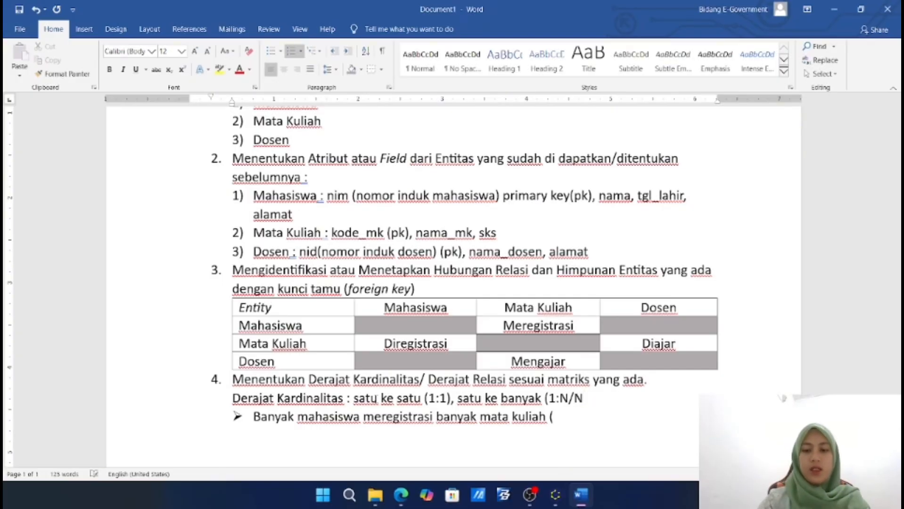
{"action": "type", "text": ":1"}
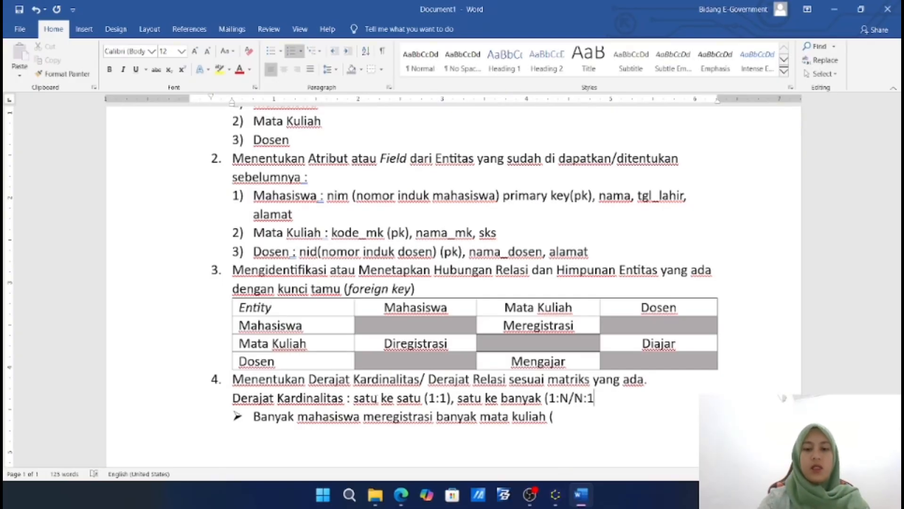
{"action": "type", "text": "),"}
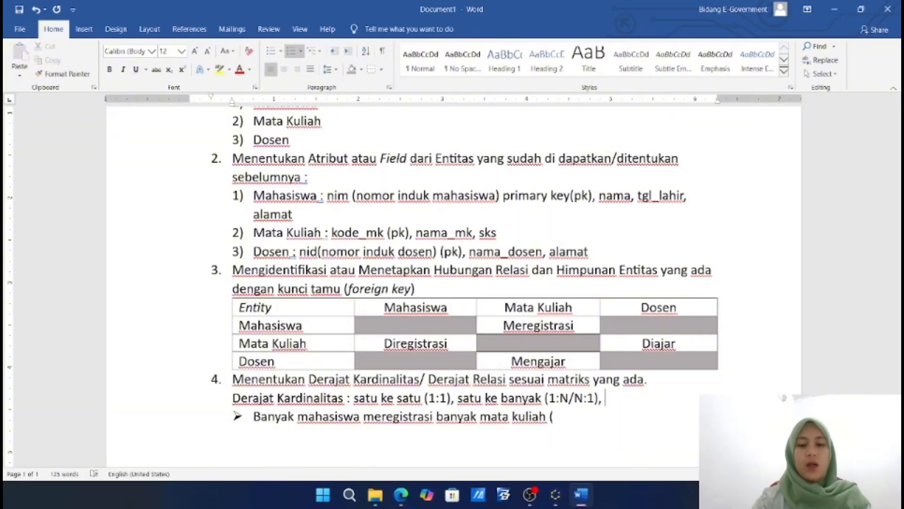
Finish the Derajat Kardinalitas line with the many-to-many degree, "banyak ke banyak (M:N)"
{"action": "type", "text": "banya"}
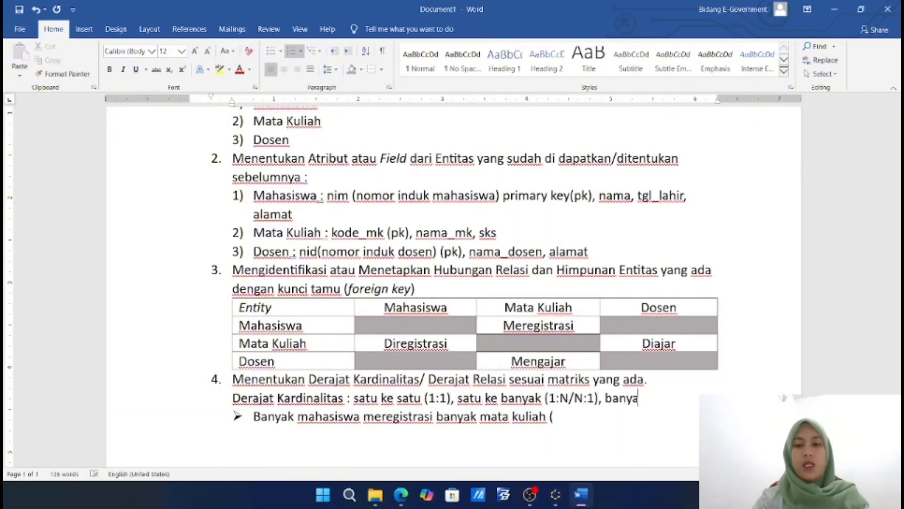
{"action": "type", "text": "k ke banyak ke banya"}
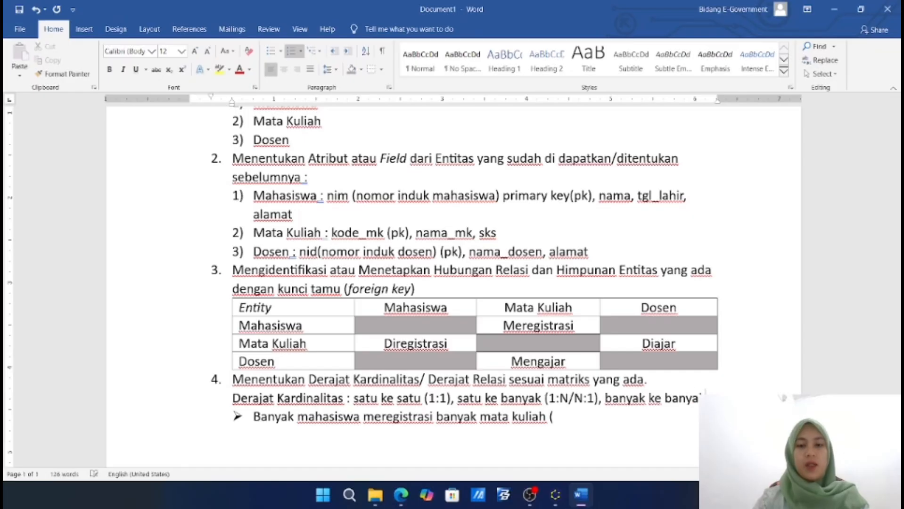
{"action": "type", "text": " (M"}
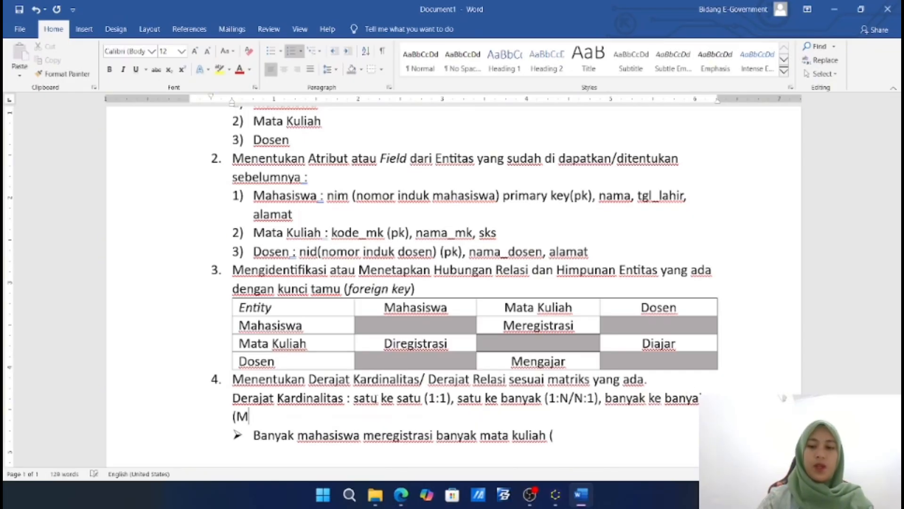
{"action": "type", "text": ":N"}
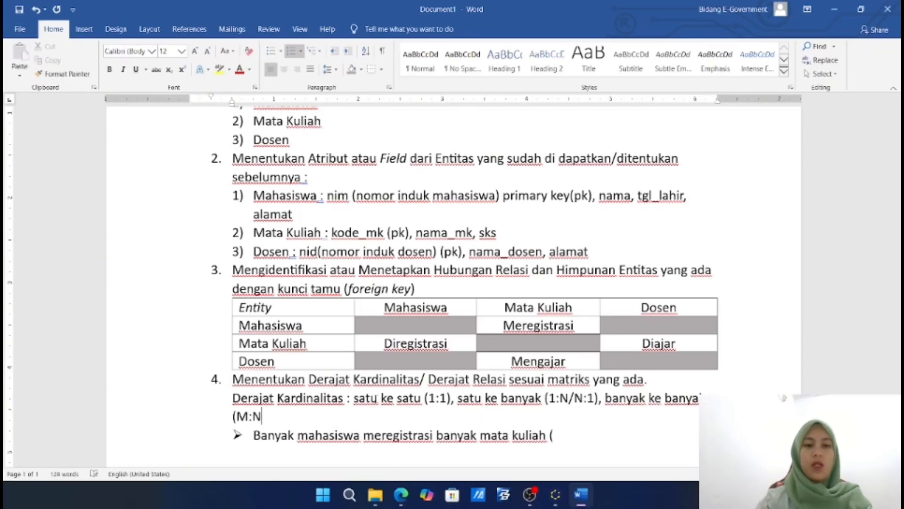
{"action": "type", "text": ")"}
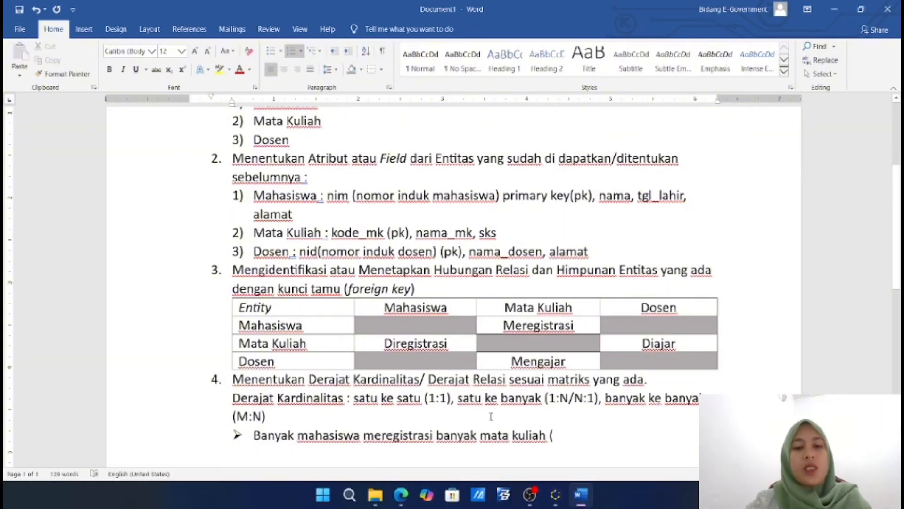
Check the case description in the Edge PDF, and back in Word complete the arrow bullet with "M:N)" and start another bullet below it
{"action": "left_click", "coordinate": [401, 496]}
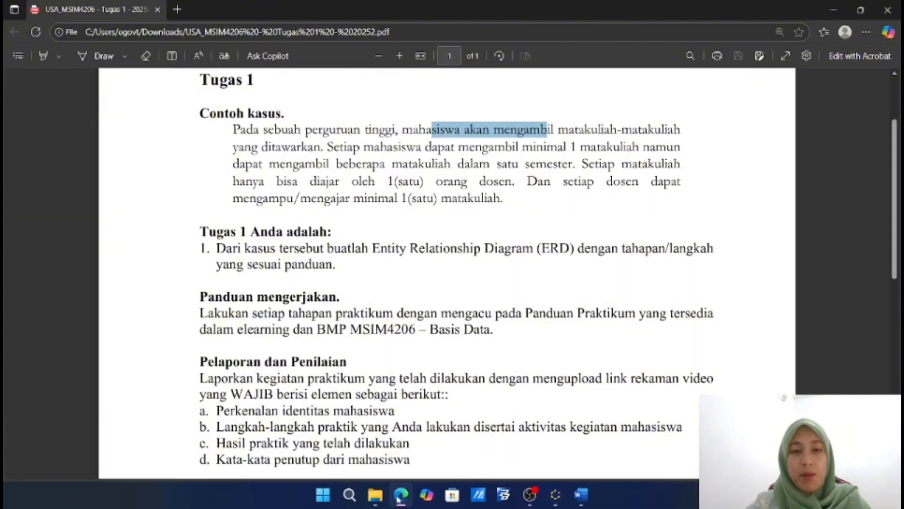
{"action": "left_click", "coordinate": [400, 498]}
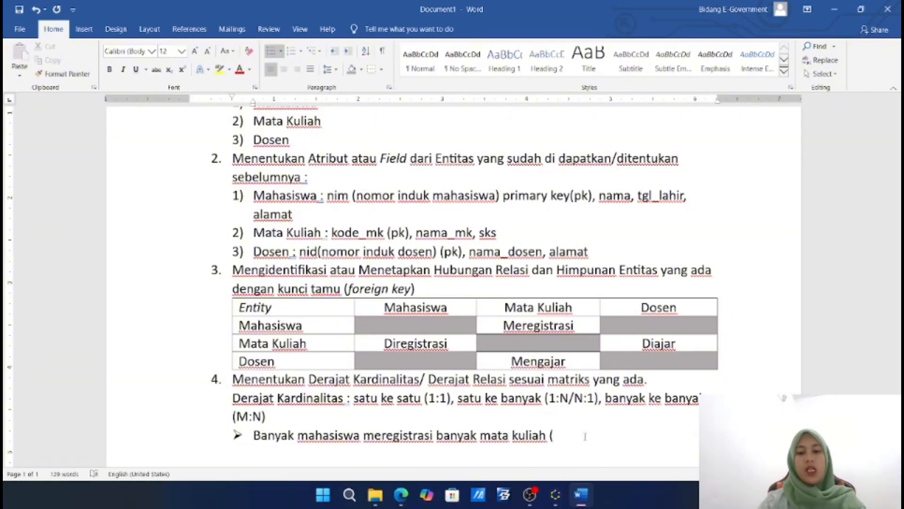
{"action": "type", "text": "M:"}
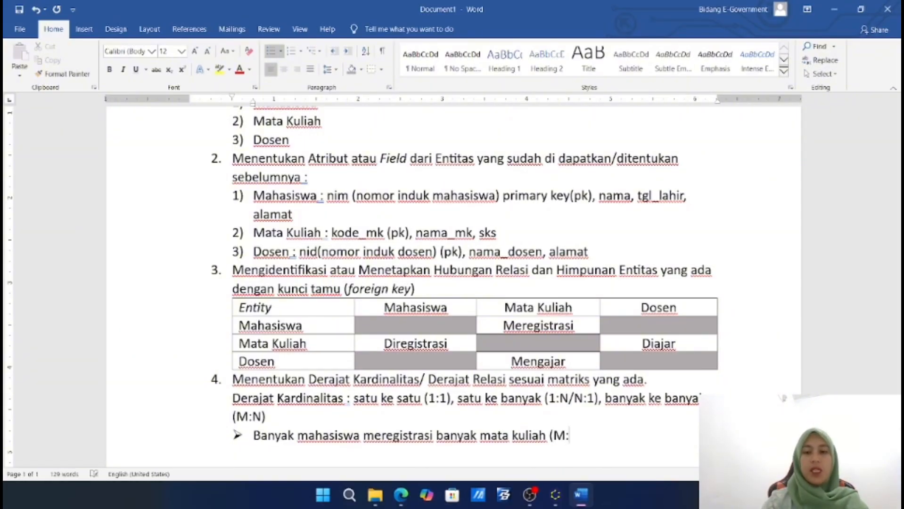
{"action": "type", "text": "N)"}
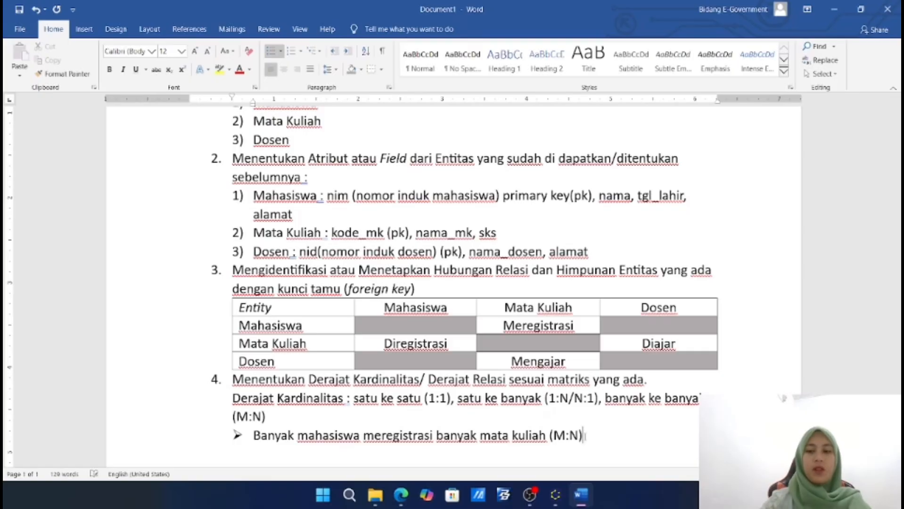
{"action": "key", "text": "Return"}
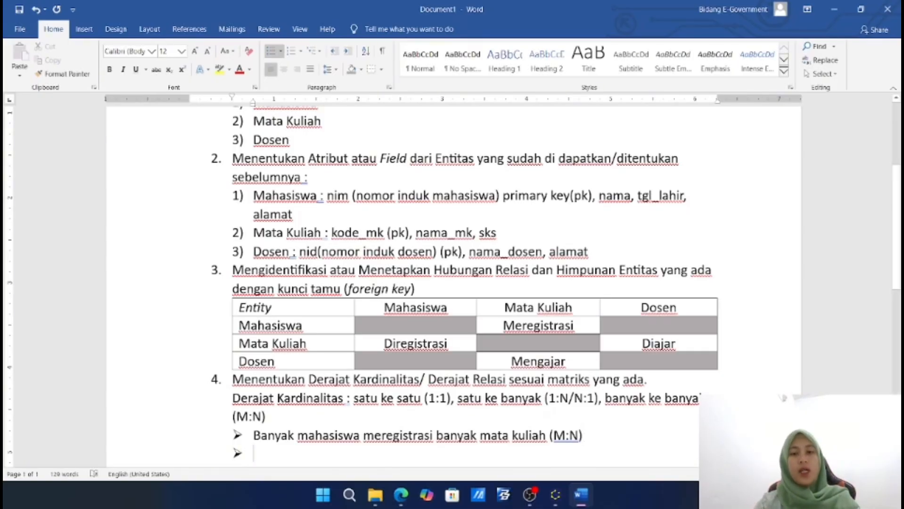
Make the matrix entries "Meregistrasi" and "Mengajar" bold, and return to the empty arrow bullet under item 4
{"action": "left_click_drag", "start_coordinate": [502, 323], "coordinate": [578, 317]}
{"action": "key", "text": "ctrl+b"}
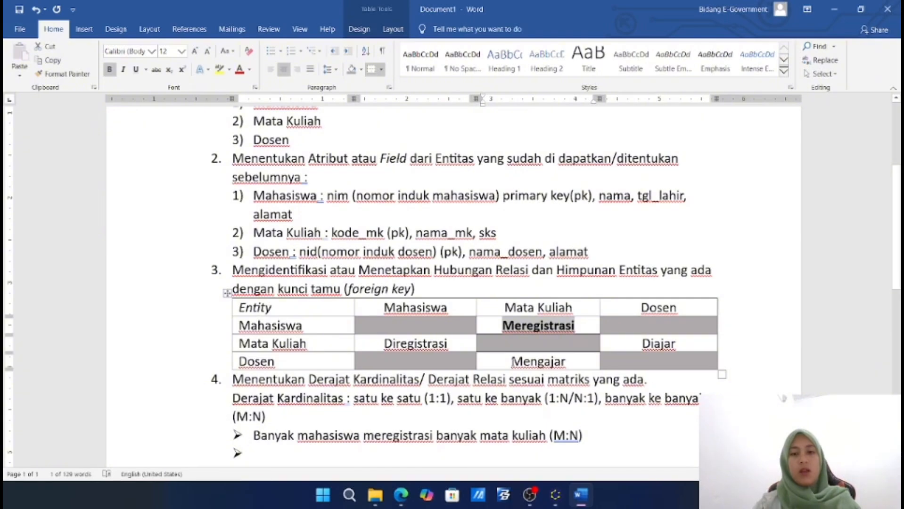
{"action": "left_click_drag", "start_coordinate": [511, 362], "coordinate": [571, 361]}
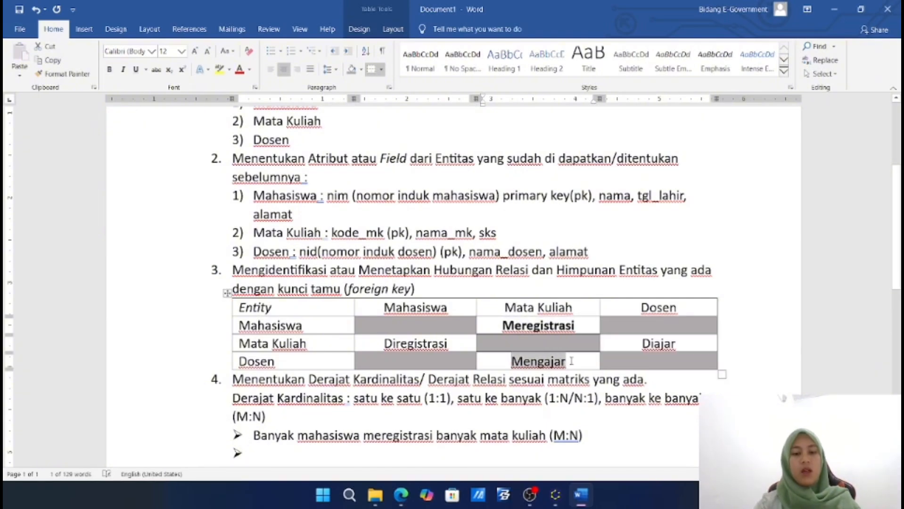
{"action": "key", "text": "ctrl+b"}
{"action": "left_click", "coordinate": [313, 449]}
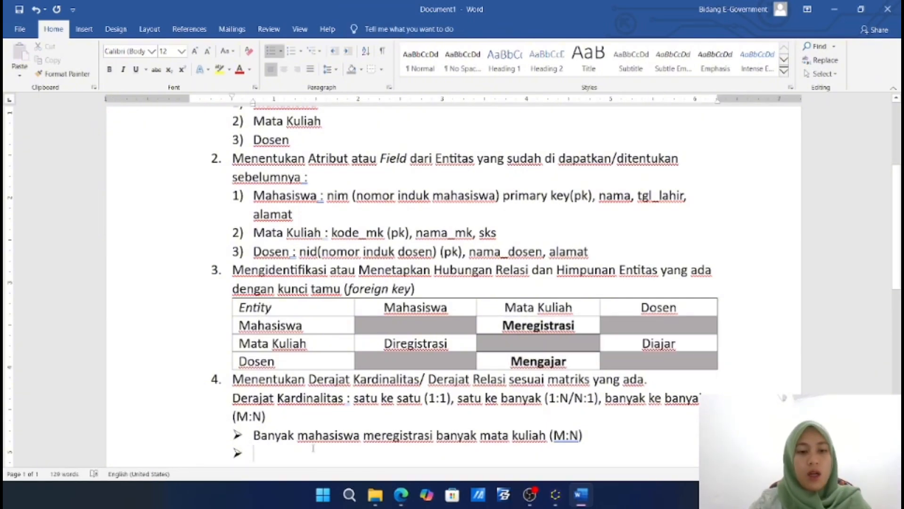
{"action": "type", "text": "Dosen"}
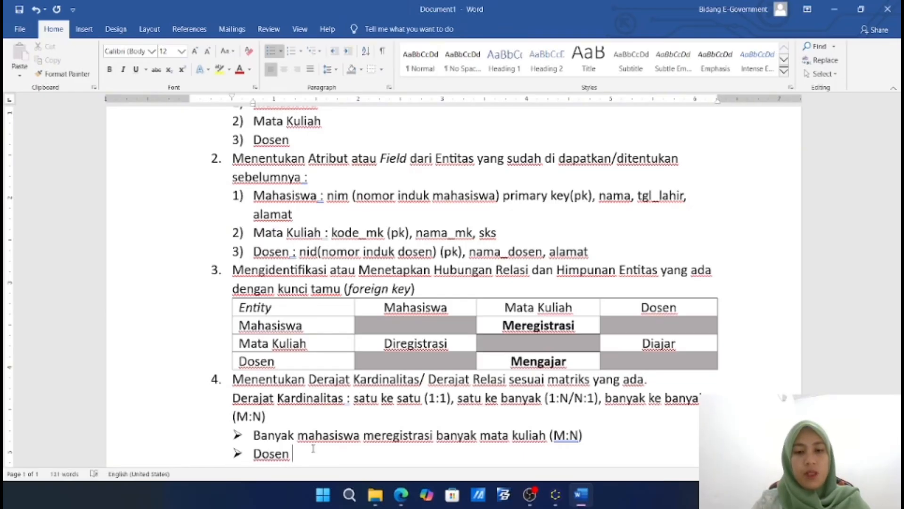
{"action": "type", "text": "B"}
{"action": "key", "text": "BackSpace"}
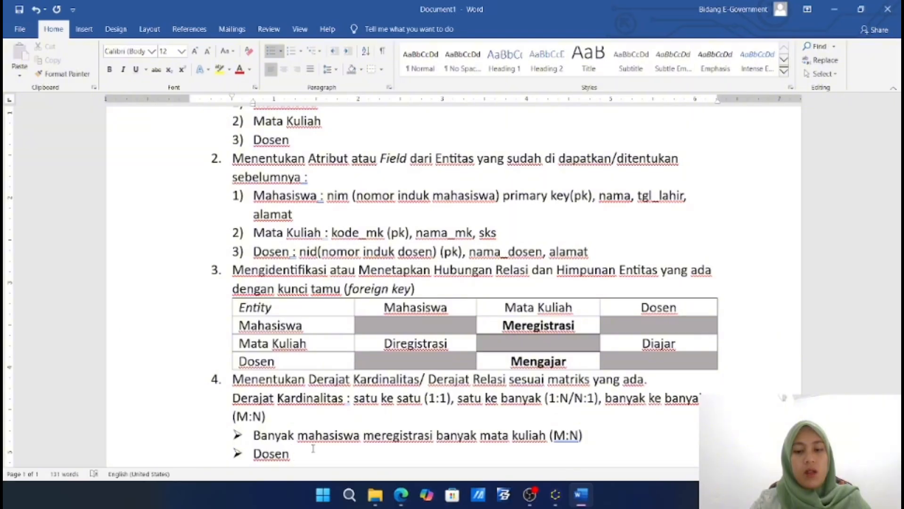
{"action": "key", "text": "BackSpace"}
{"action": "key", "text": "BackSpace"}
{"action": "key", "text": "BackSpace"}
{"action": "key", "text": "BackSpace"}
{"action": "key", "text": "BackSpace"}
{"action": "key", "text": "BackSpace"}
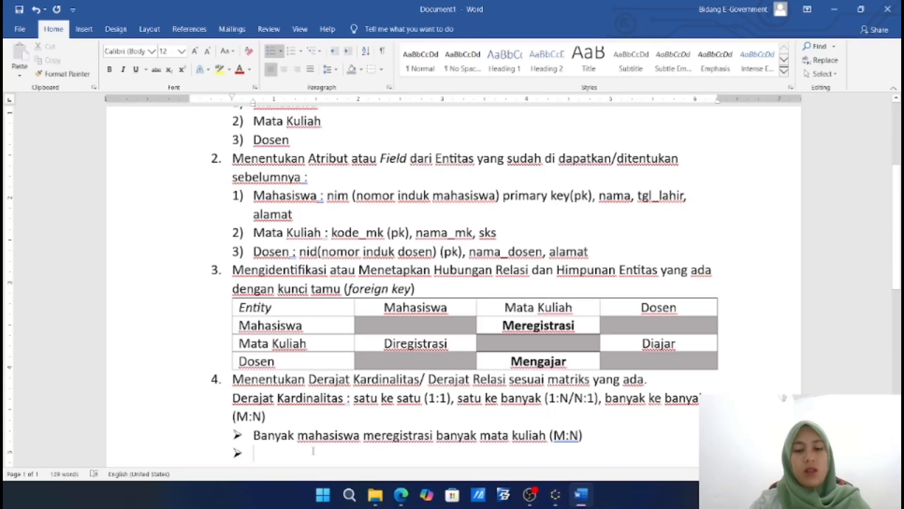
Check the case description in the Edge PDF, and back in Word begin the second arrow bullet with "Mata Kuliah dengan Dosen,"
{"action": "left_click", "coordinate": [401, 495]}
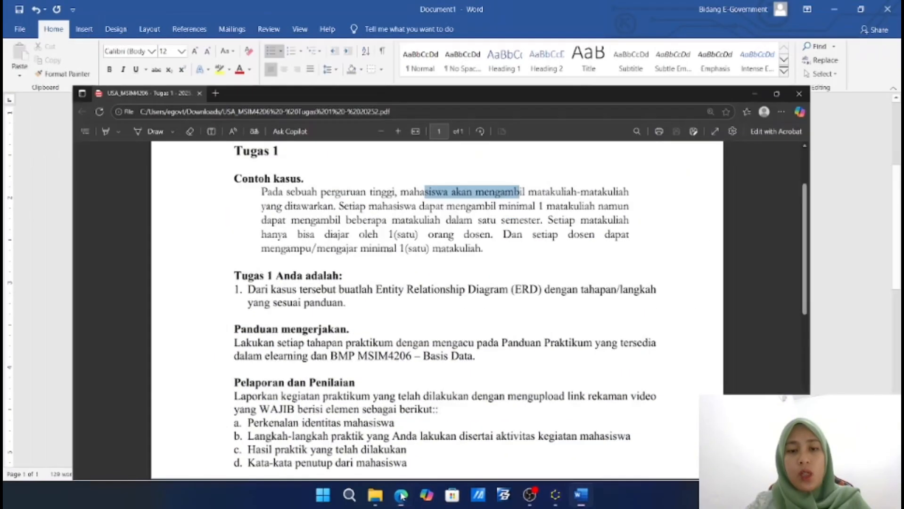
{"action": "left_click", "coordinate": [401, 495]}
{"action": "type", "text": "Mata"}
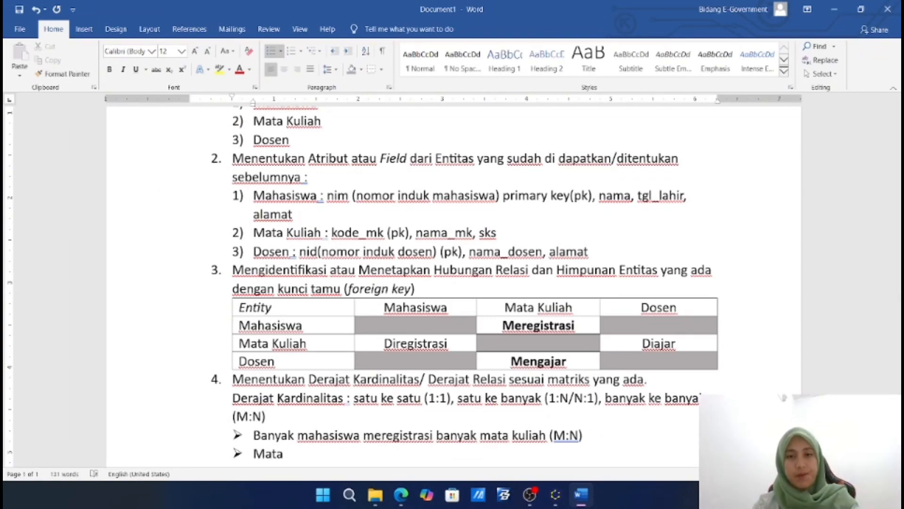
{"action": "type", "text": " K"}
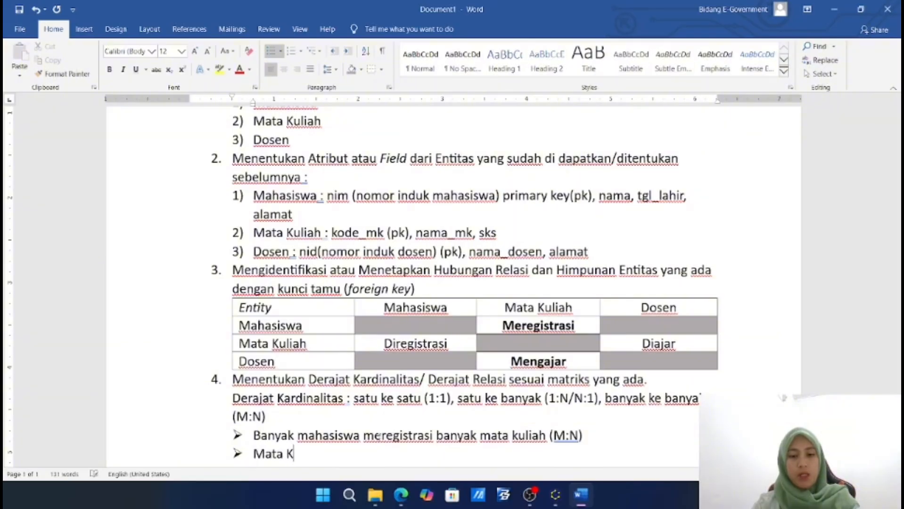
{"action": "type", "text": "uliah den"}
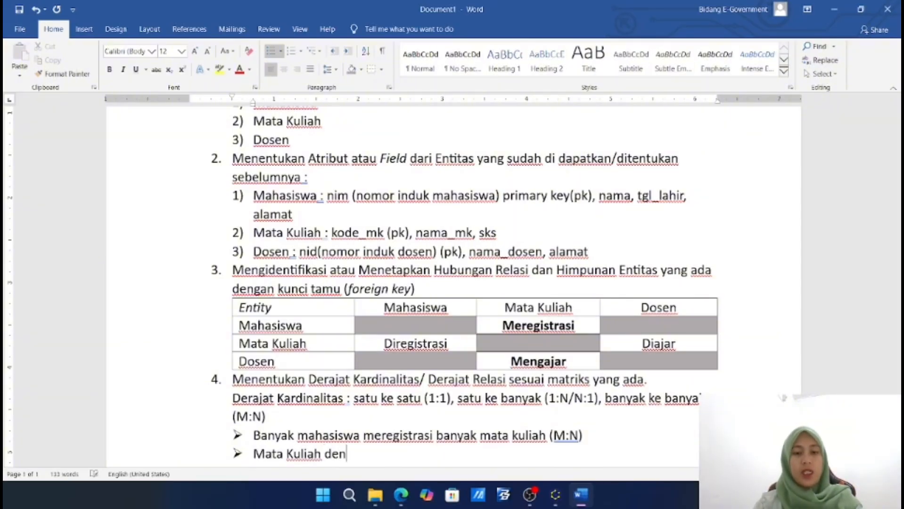
{"action": "type", "text": "gan Dosen"}
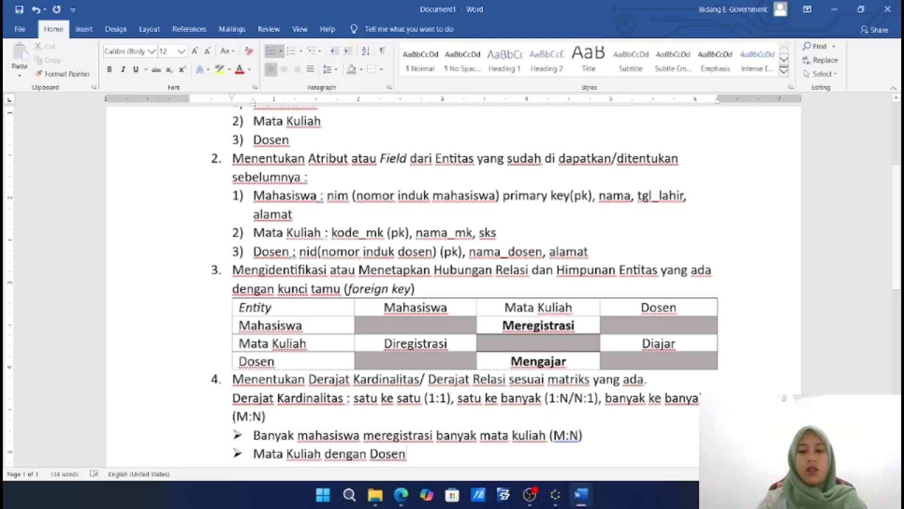
{"action": "type", "text": ","}
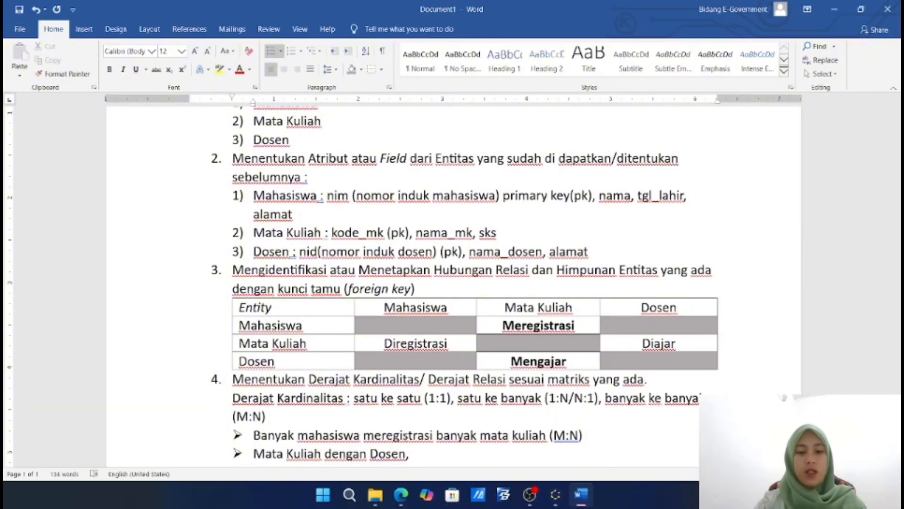
Continue the second arrow bullet with the relation "1 Mata Kuliah di ajar 1 Dosen"
{"action": "type", "text": "1 Mata"}
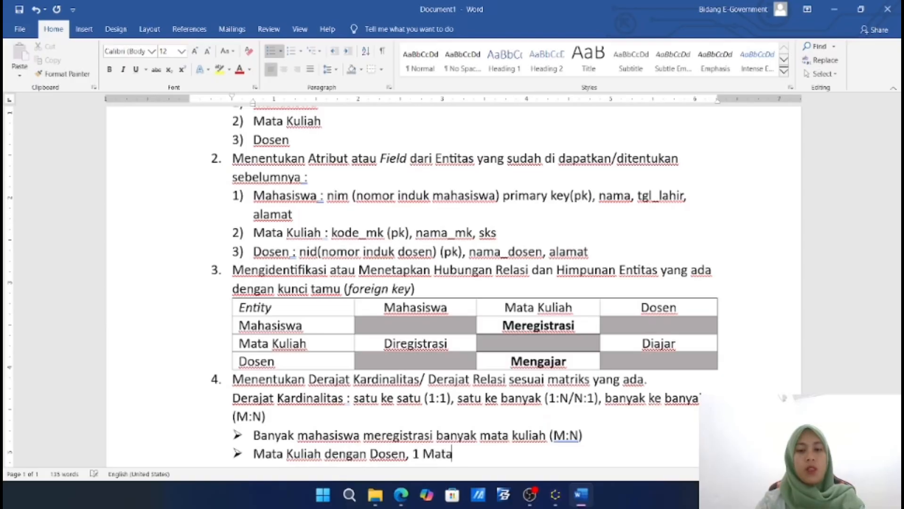
{"action": "type", "text": " Kuliah"}
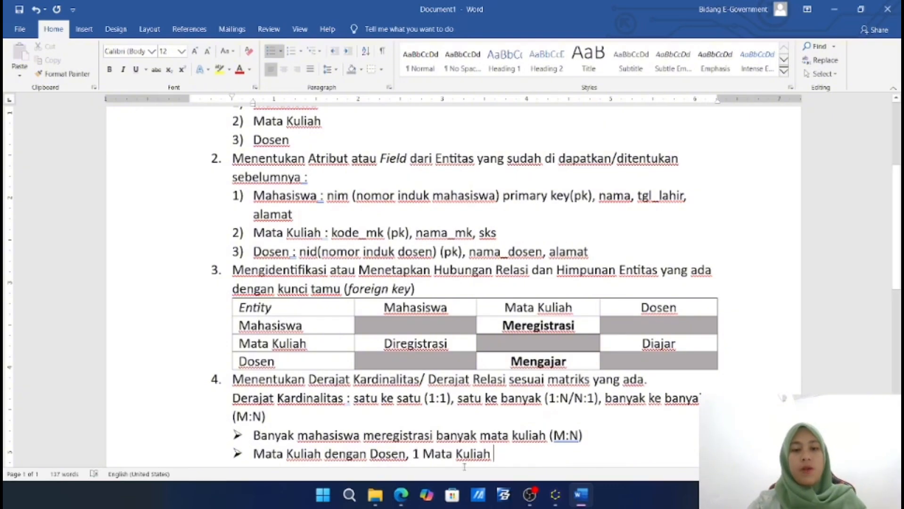
{"action": "left_click_drag", "start_coordinate": [497, 455], "coordinate": [262, 402]}
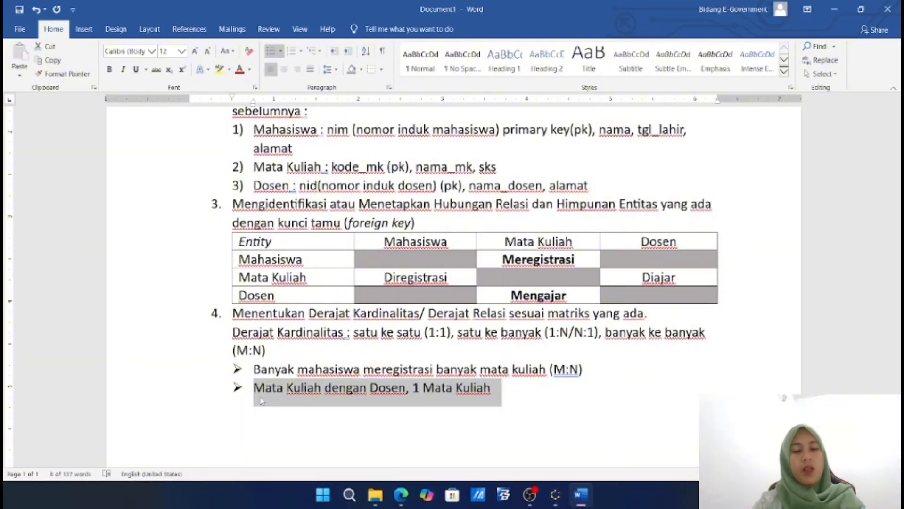
{"action": "left_click", "coordinate": [406, 392]}
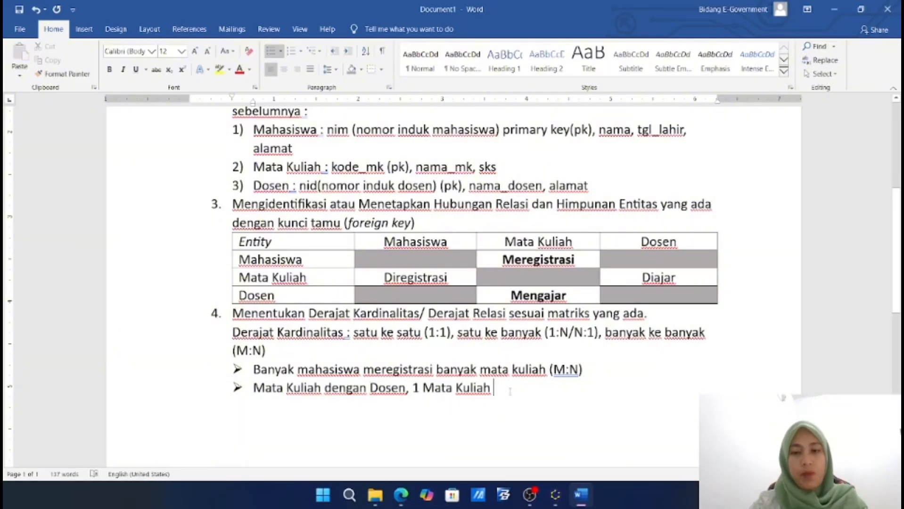
{"action": "type", "text": "me"}
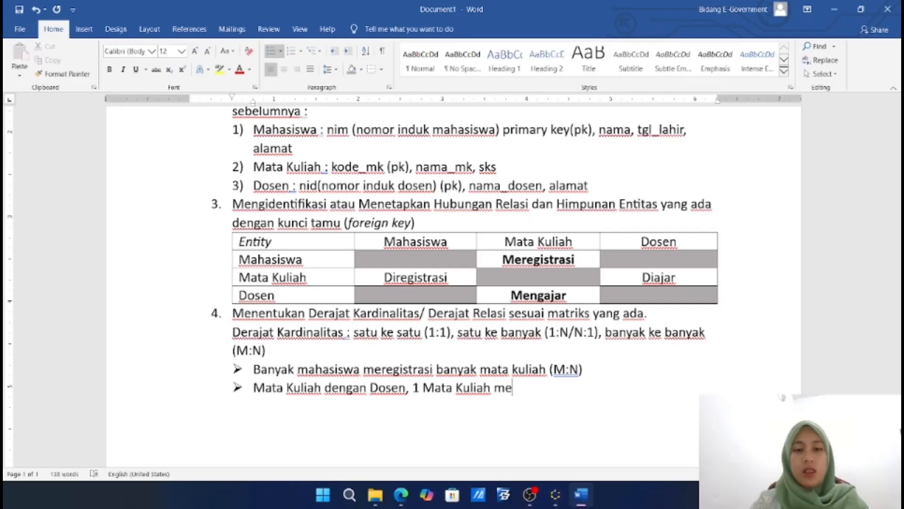
{"action": "key", "text": "BackSpace"}
{"action": "key", "text": "BackSpace"}
{"action": "type", "text": "di a"}
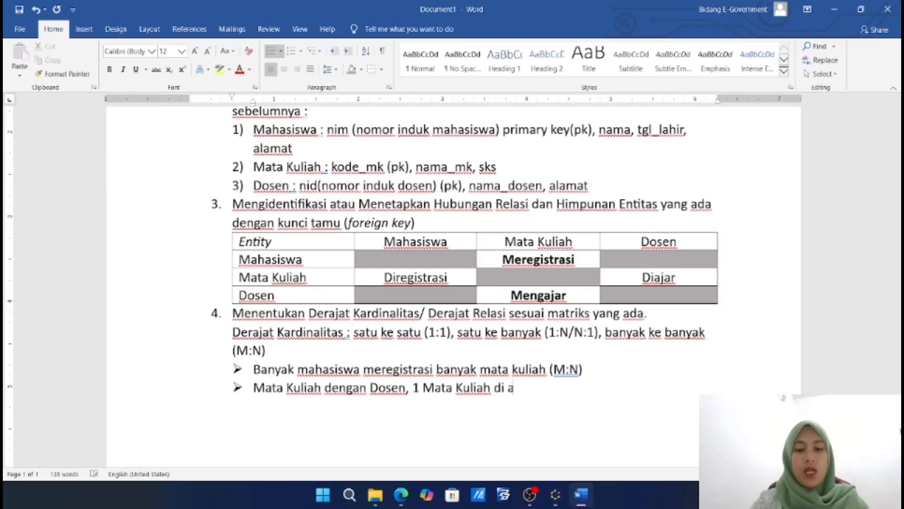
{"action": "type", "text": "jar 1 d"}
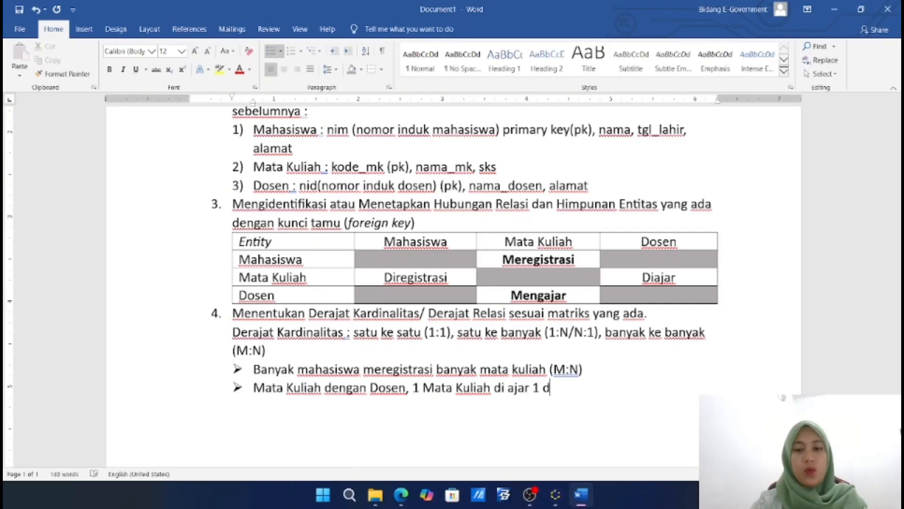
{"action": "key", "text": "BackSpace"}
{"action": "type", "text": "DOsen"}
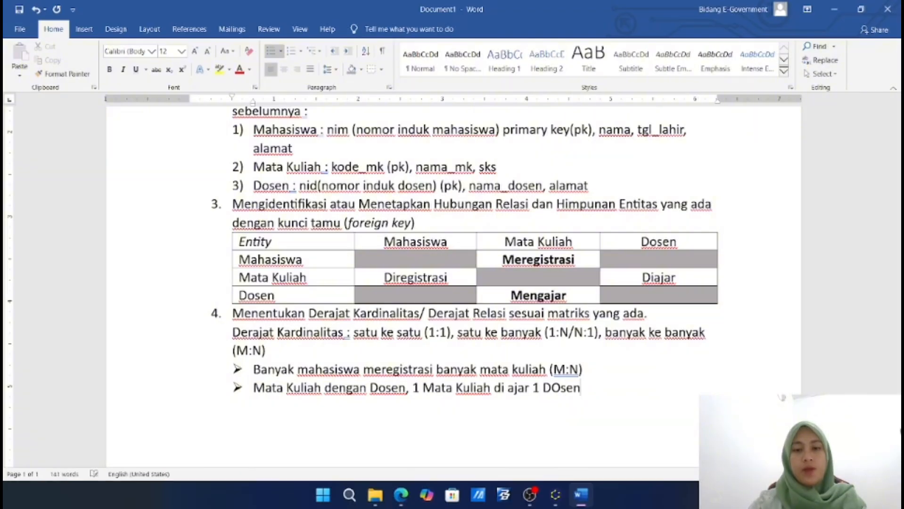
{"action": "key", "text": "BackSpace"}
{"action": "key", "text": "BackSpace"}
{"action": "key", "text": "BackSpace"}
{"action": "key", "text": "BackSpace"}
{"action": "type", "text": "osen"}
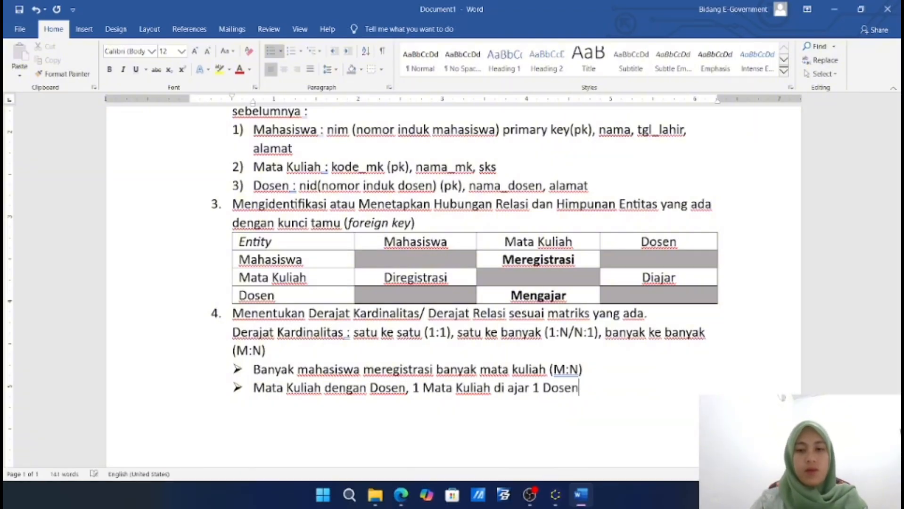
Start a third arrow bullet with "1 Dosen", and append "(1:1)" to the end of the bullet above it
{"action": "key", "text": "Return"}
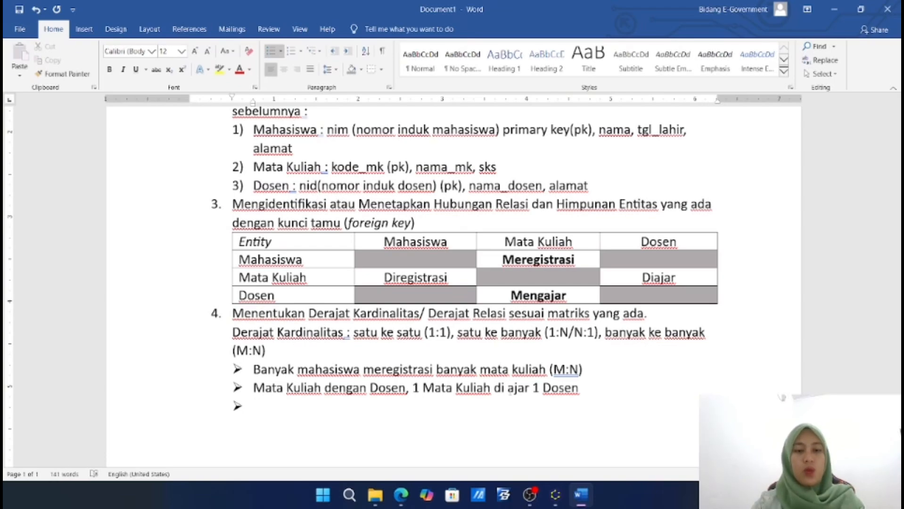
{"action": "type", "text": "1 Dosen"}
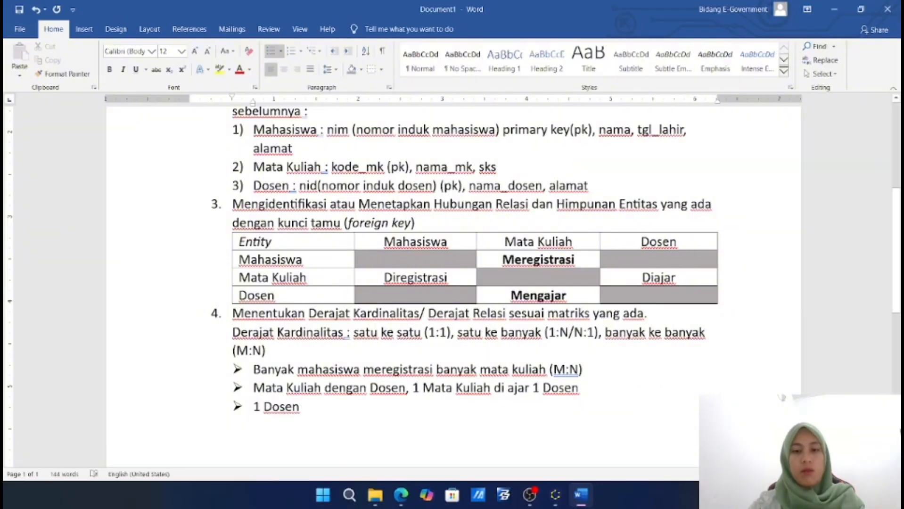
{"action": "left_click", "coordinate": [679, 392]}
{"action": "type", "text": "("}
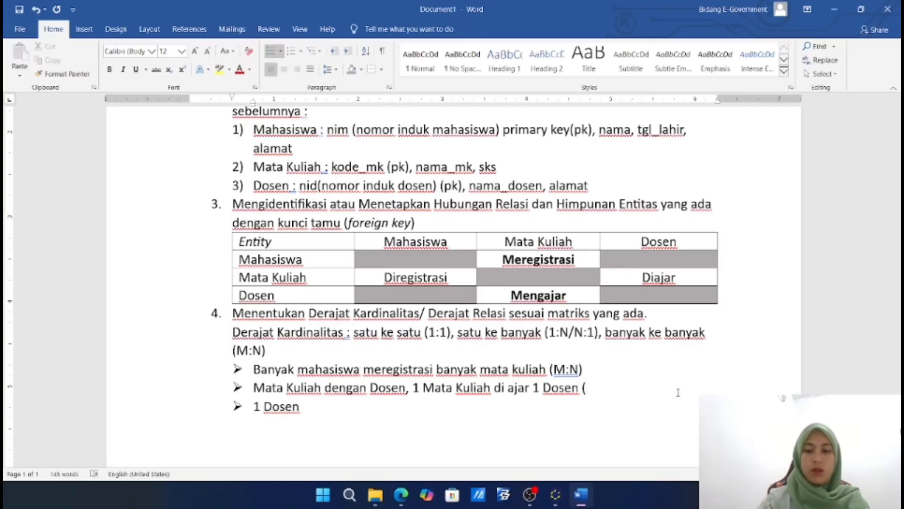
{"action": "type", "text": "1:"}
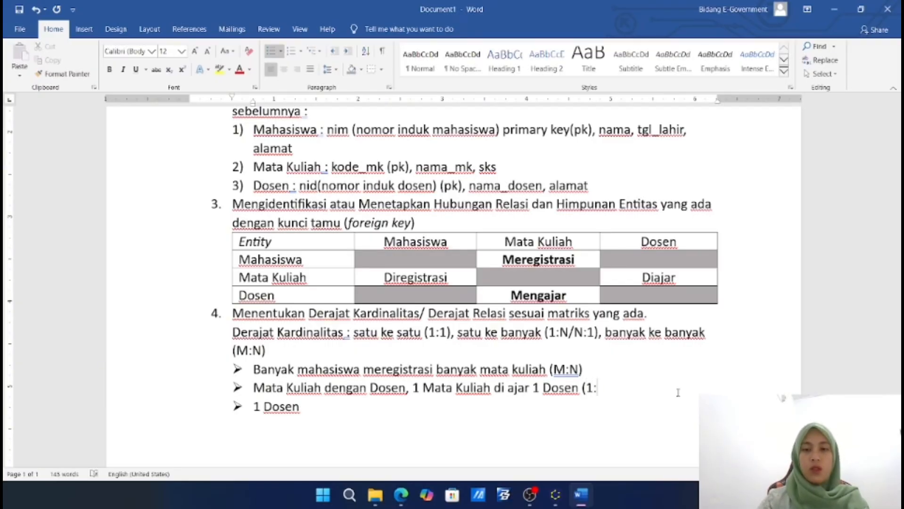
{"action": "type", "text": "1"}
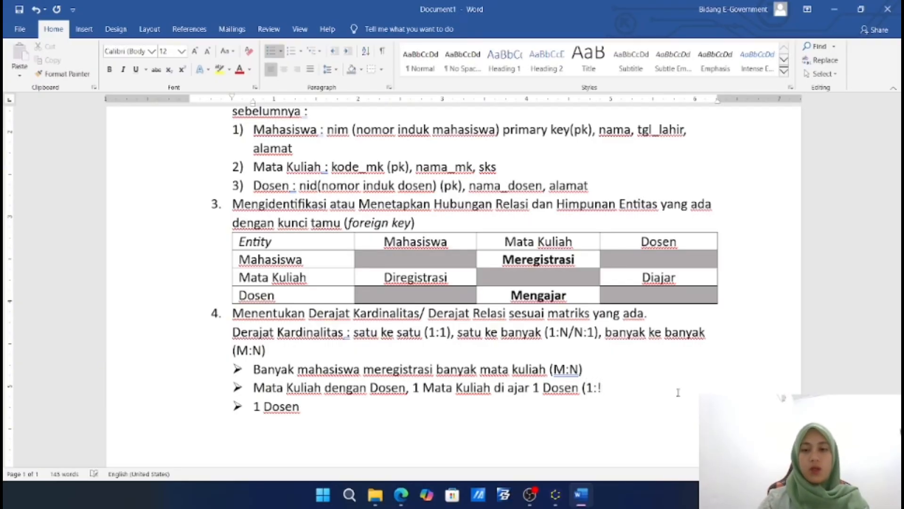
{"action": "type", "text": ")"}
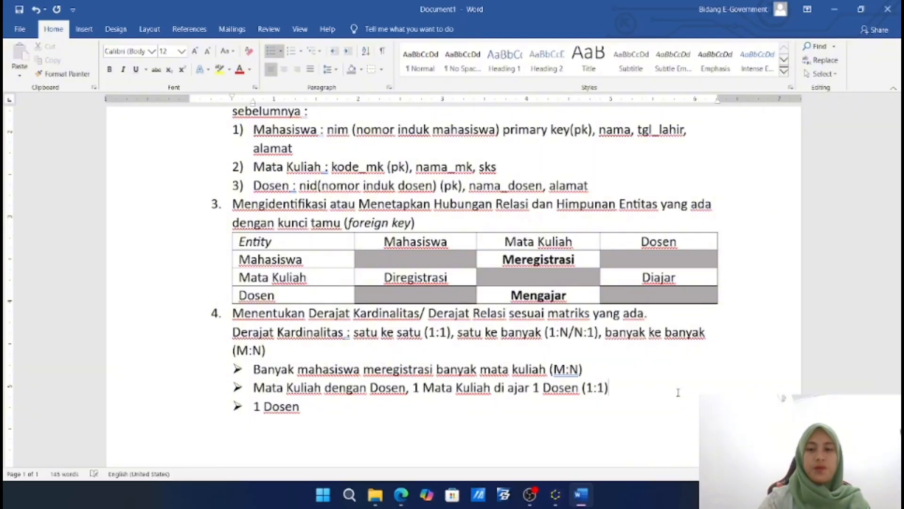
Check the case description in the Edge PDF, and back in Word continue the third arrow bullet with "mengajar banyak mata kuliah"
{"action": "left_click", "coordinate": [317, 413]}
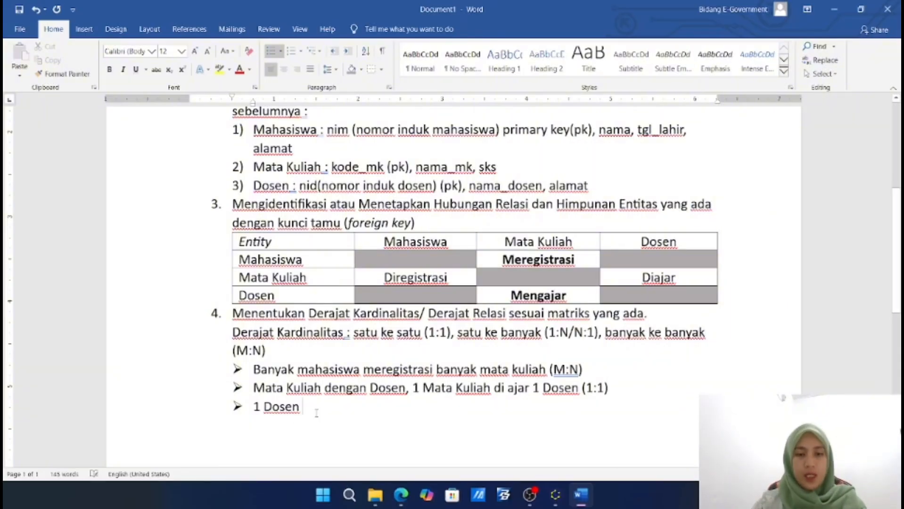
{"action": "left_click", "coordinate": [400, 495]}
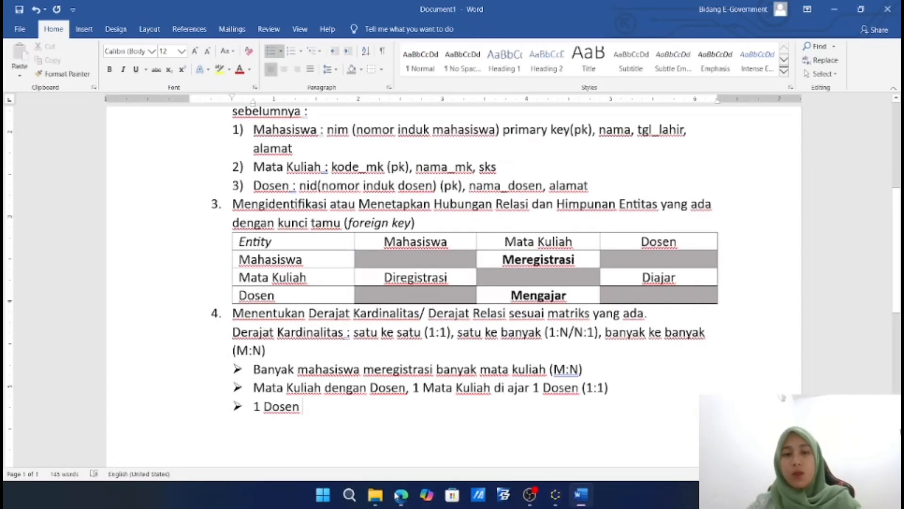
{"action": "left_click", "coordinate": [399, 495]}
{"action": "type", "text": "da"}
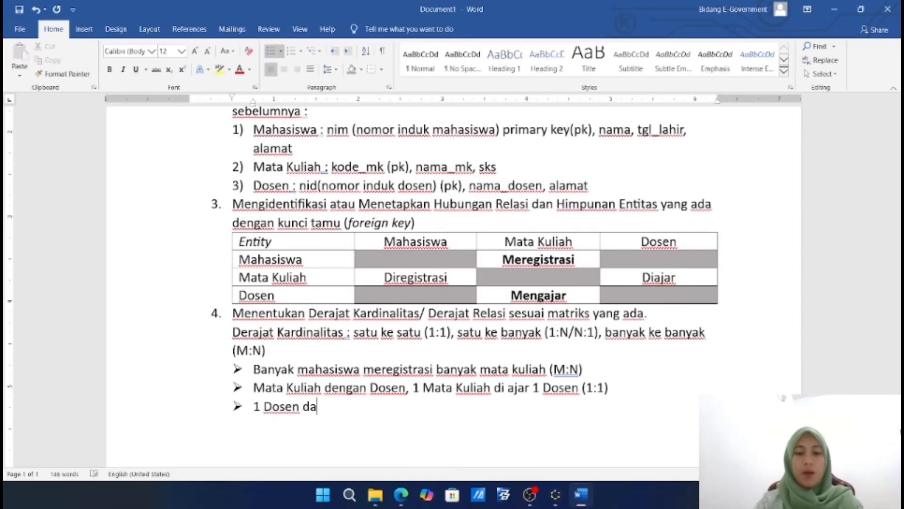
{"action": "key", "text": "BackSpace"}
{"action": "key", "text": "BackSpace"}
{"action": "type", "text": "mengajar "}
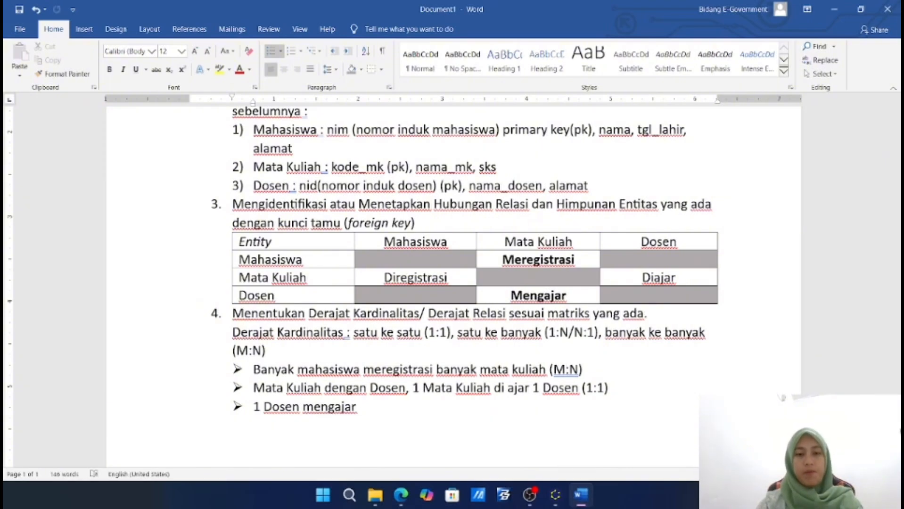
{"action": "type", "text": "banyak mata kuliah"}
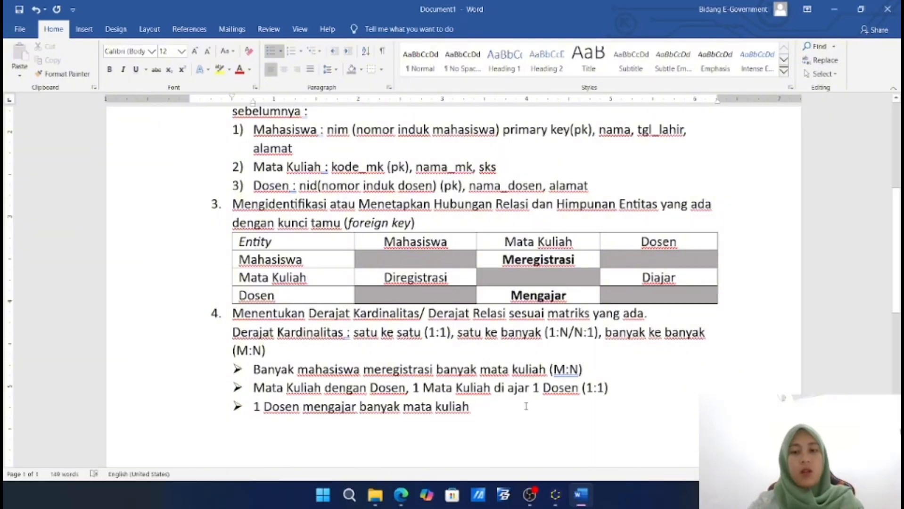
Append the cardinality "(1:N)" to the end of the third arrow bullet
{"action": "left_click", "coordinate": [607, 391]}
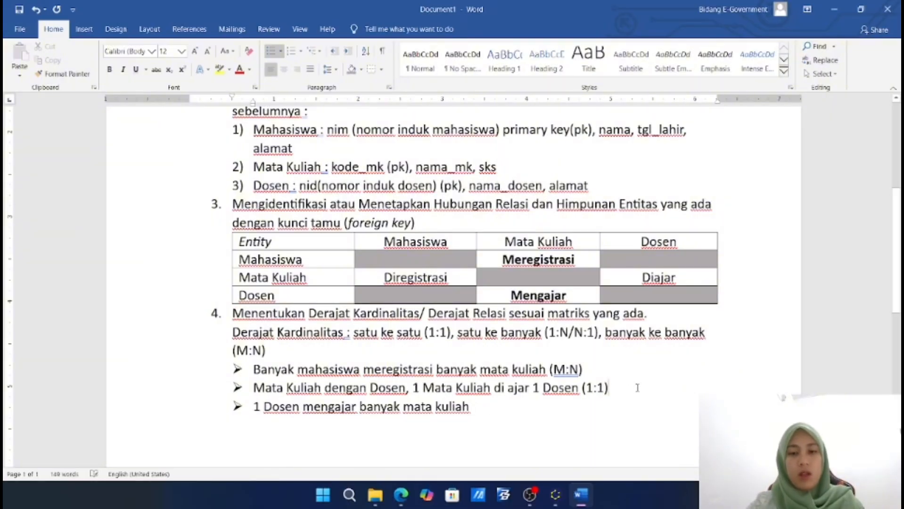
{"action": "left_click", "coordinate": [567, 407]}
{"action": "type", "text": "("}
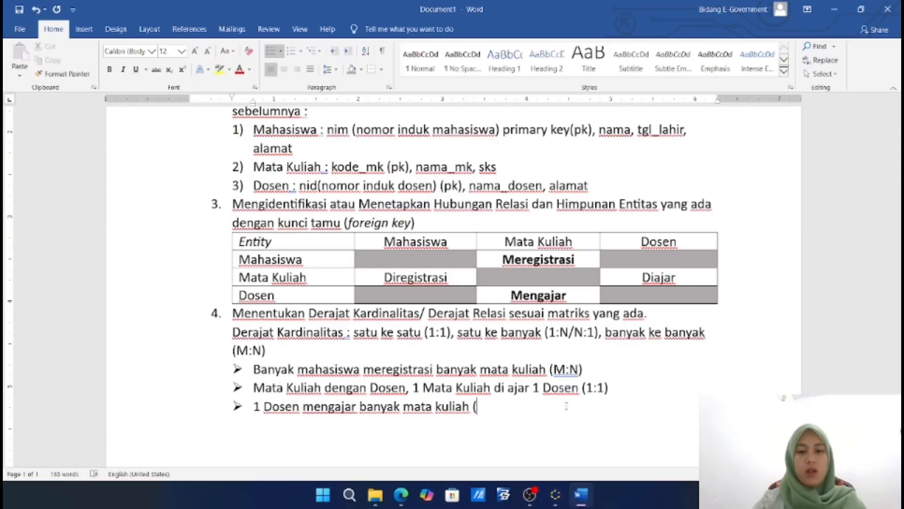
{"action": "type", "text": "1"}
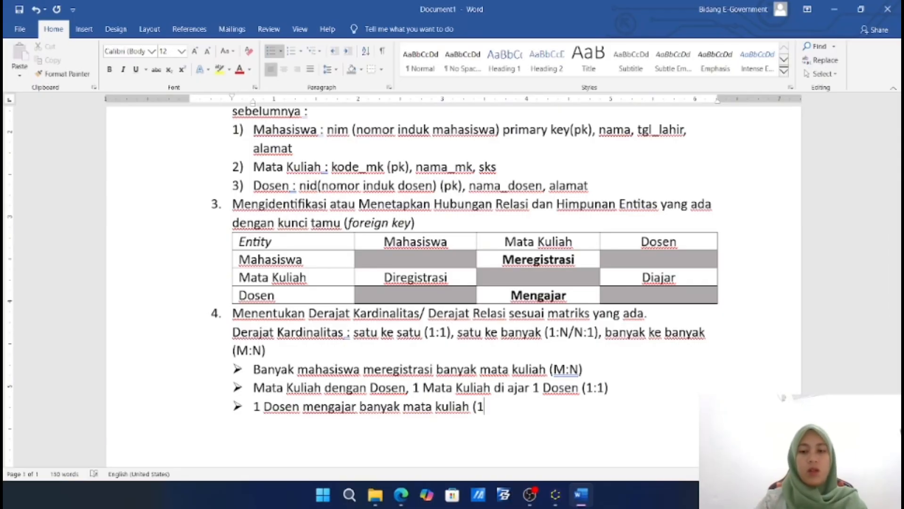
{"action": "type", "text": ":N"}
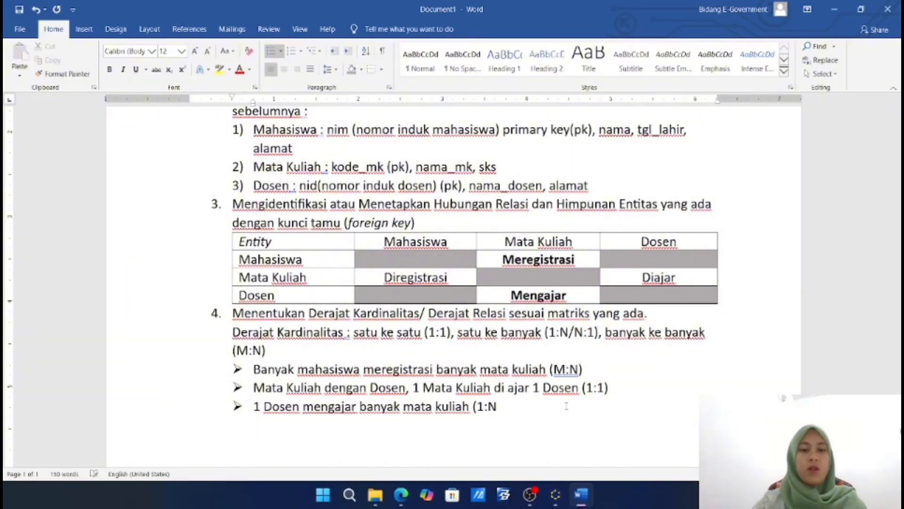
{"action": "type", "text": ")"}
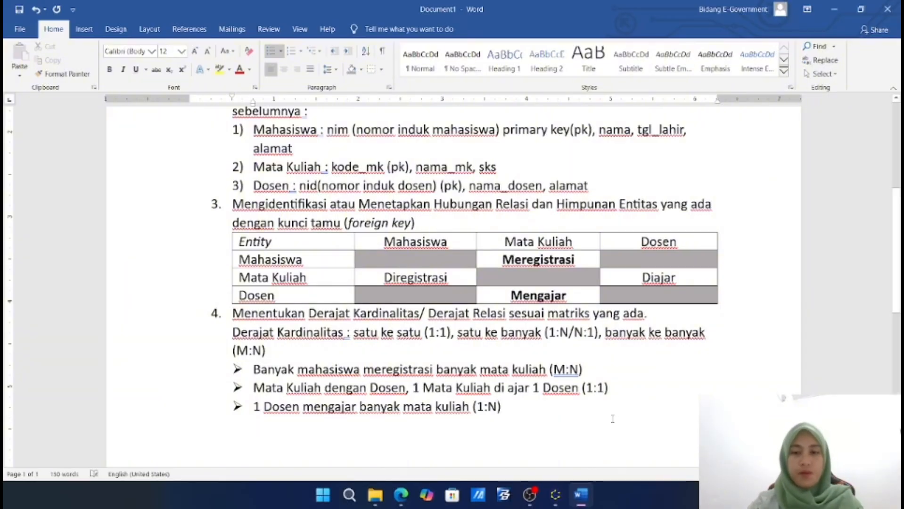
Review the wording and cardinality of the three arrow bullets under item 4
{"action": "left_click", "coordinate": [633, 390]}
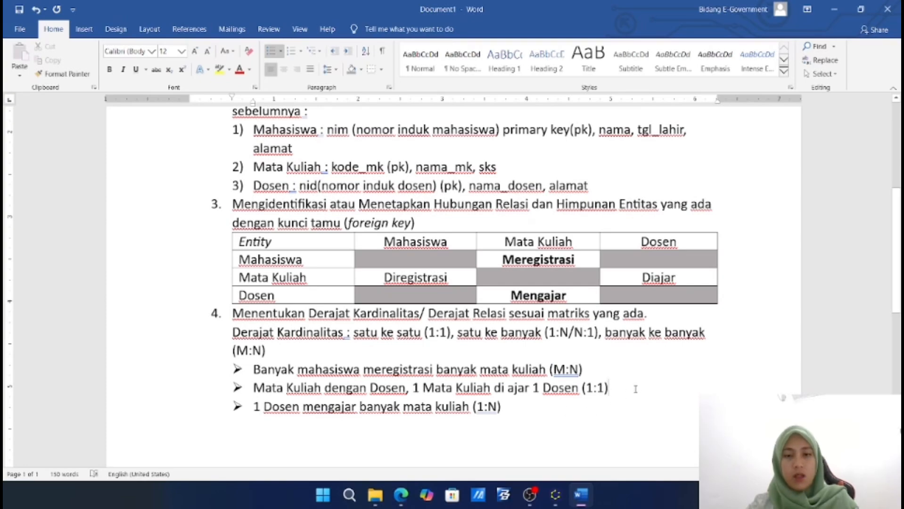
{"action": "left_click", "coordinate": [543, 424]}
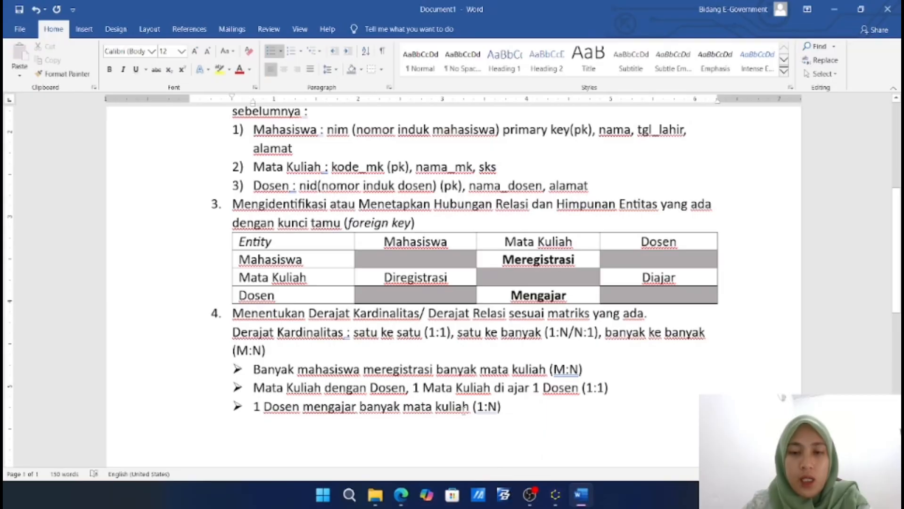
{"action": "left_click", "coordinate": [501, 412]}
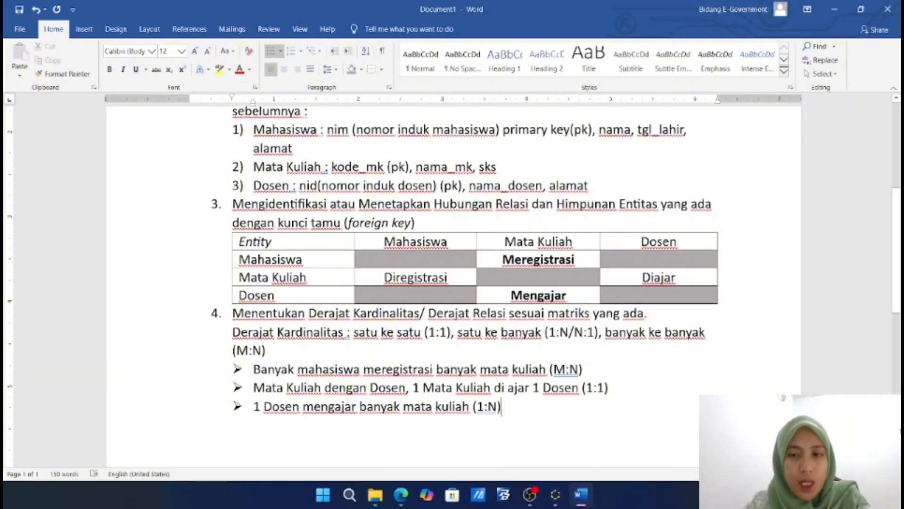
{"action": "left_click_drag", "start_coordinate": [501, 412], "coordinate": [417, 389]}
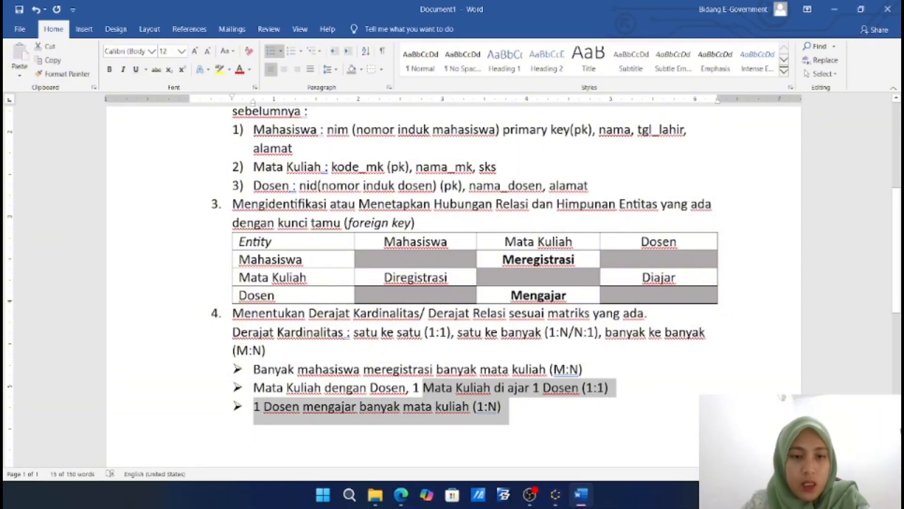
{"action": "left_click", "coordinate": [330, 369]}
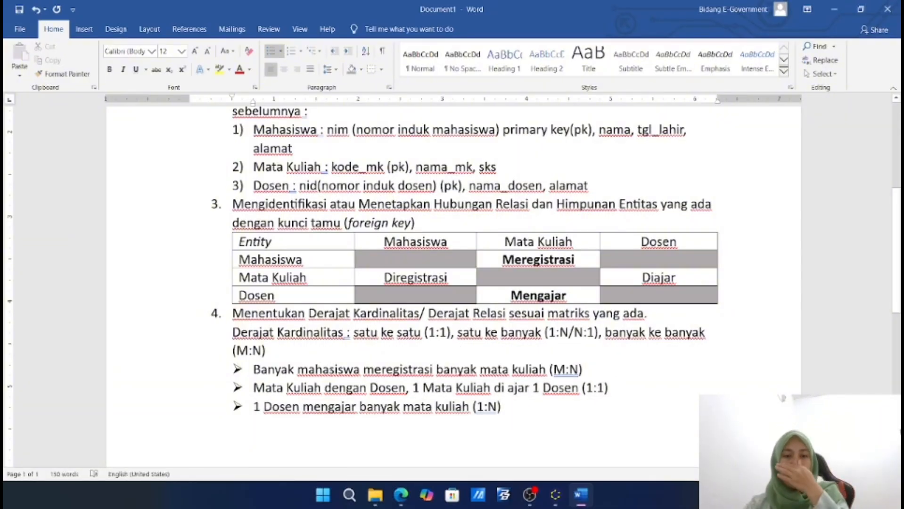
{"action": "left_click", "coordinate": [601, 369]}
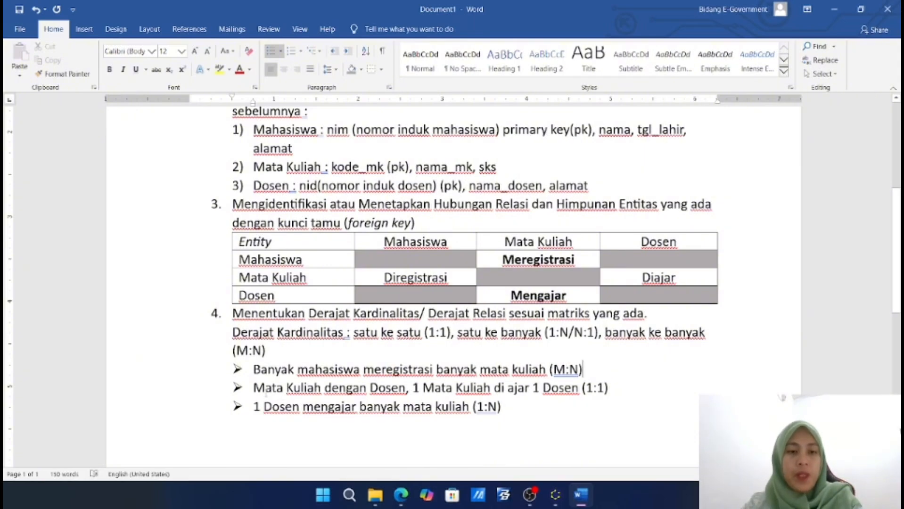
{"action": "left_click", "coordinate": [266, 387]}
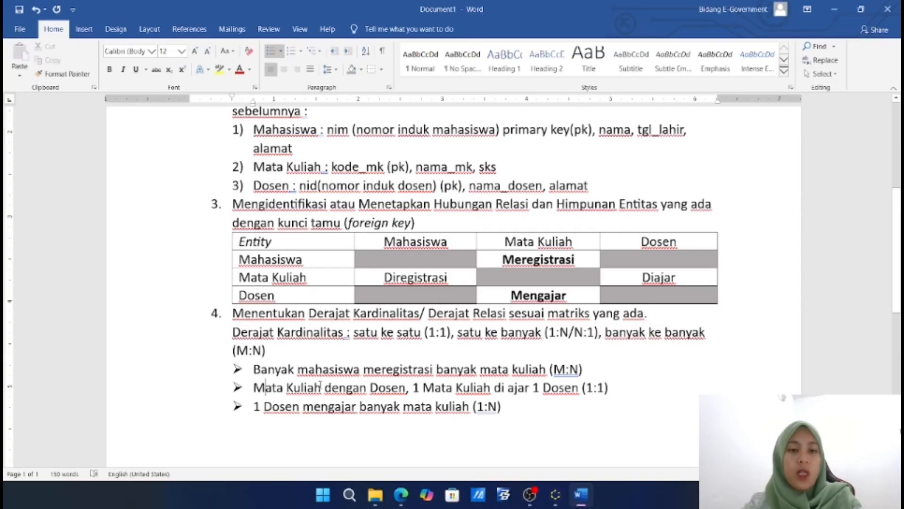
{"action": "left_click_drag", "start_coordinate": [321, 388], "coordinate": [369, 387]}
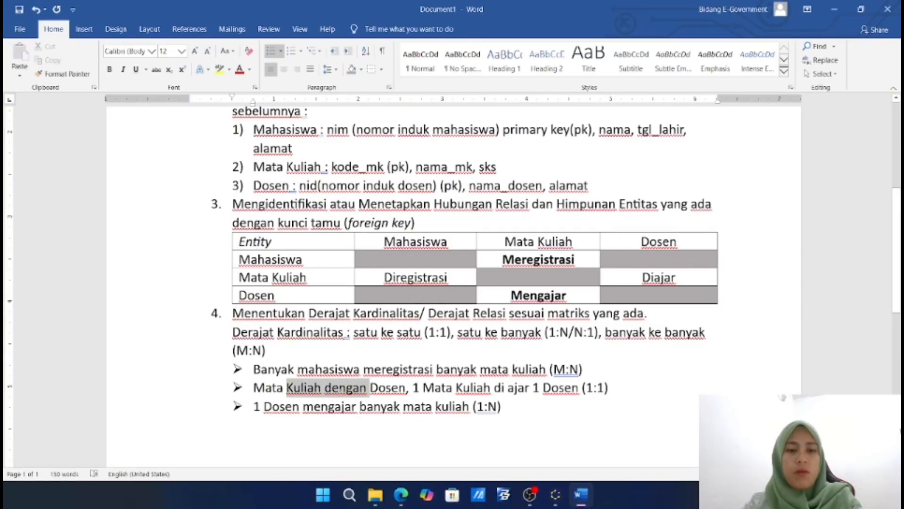
{"action": "left_click", "coordinate": [423, 388]}
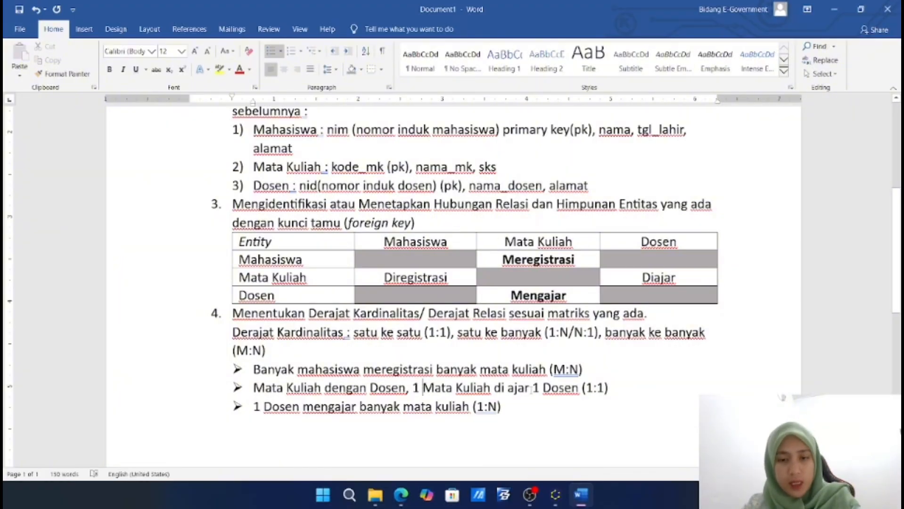
Correct "di ajar" to "diajar" in the second arrow bullet, and open the Save As page and leave it without saving
{"action": "left_click", "coordinate": [286, 406]}
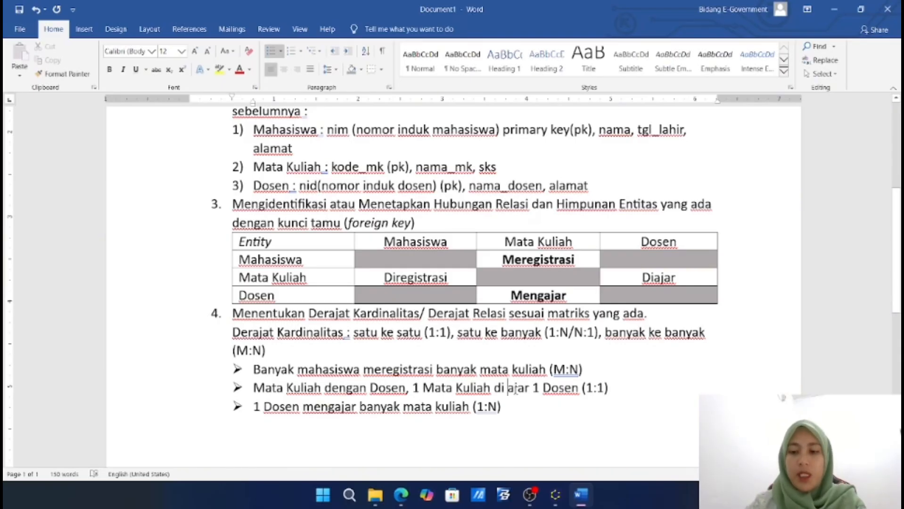
{"action": "key", "text": "BackSpace"}
{"action": "key", "text": "ctrl+s"}
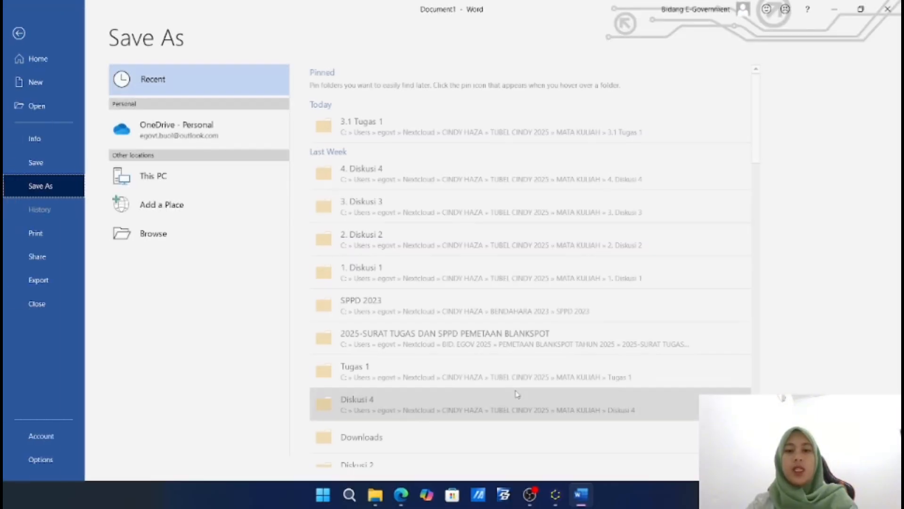
{"action": "left_click", "coordinate": [18, 33]}
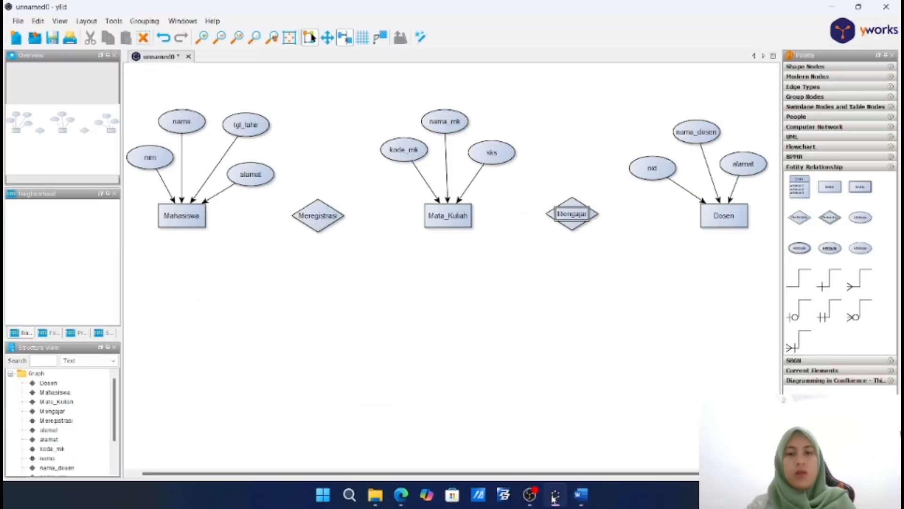
In yEd, connect Dosen to Mengajar with a double-bar edge, and Mata_Kuliah to Mengajar with a crow's-foot-and-bar edge
{"action": "left_click", "coordinate": [551, 495]}
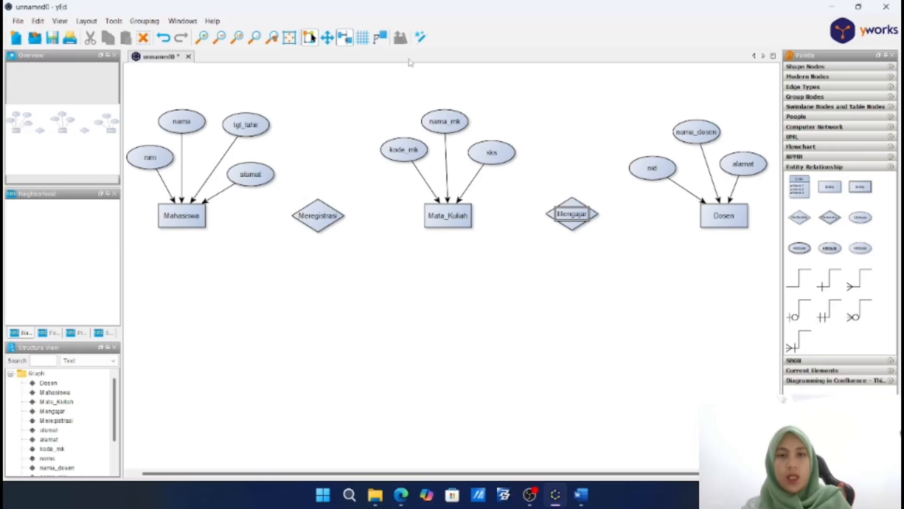
{"action": "left_click", "coordinate": [412, 414]}
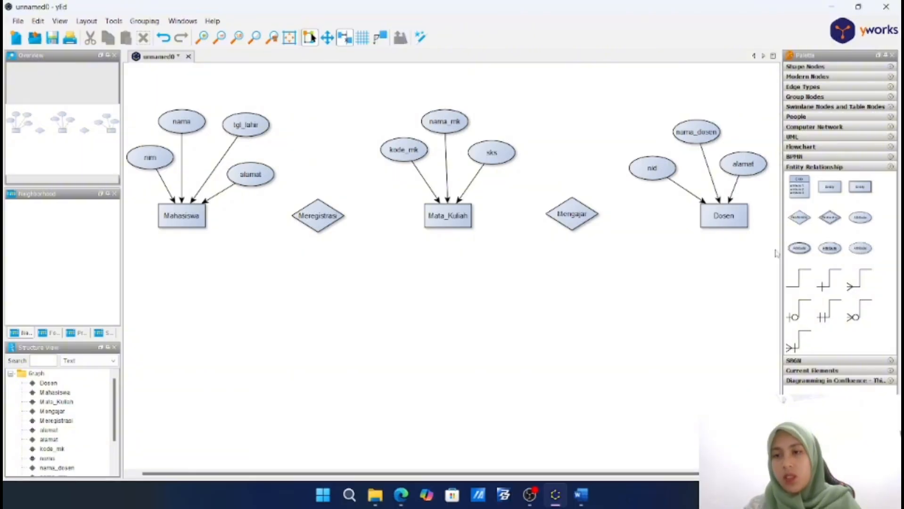
{"action": "left_click_drag", "start_coordinate": [825, 321], "coordinate": [593, 219]}
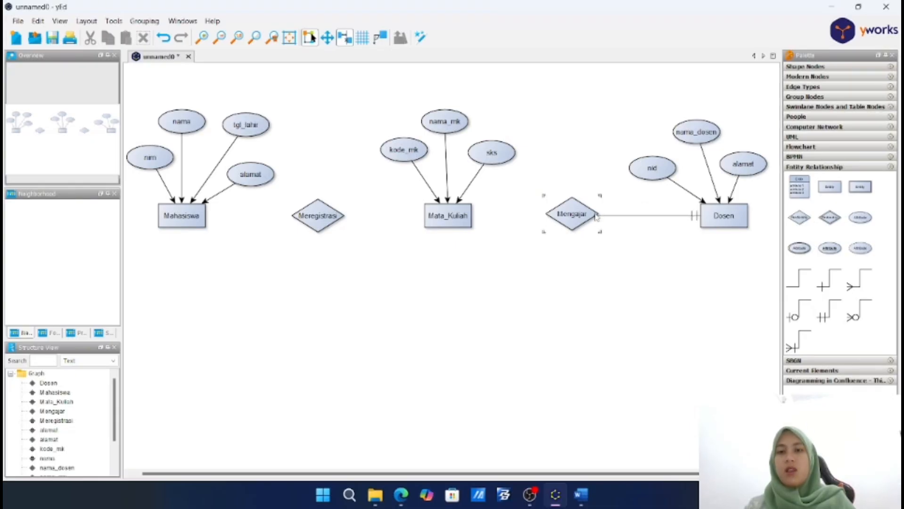
{"action": "left_click", "coordinate": [594, 214]}
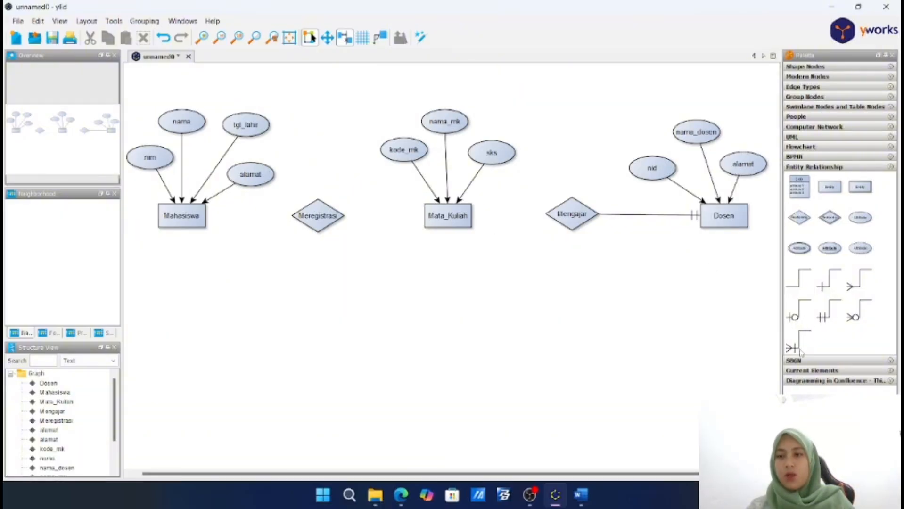
{"action": "left_click_drag", "start_coordinate": [797, 348], "coordinate": [555, 217]}
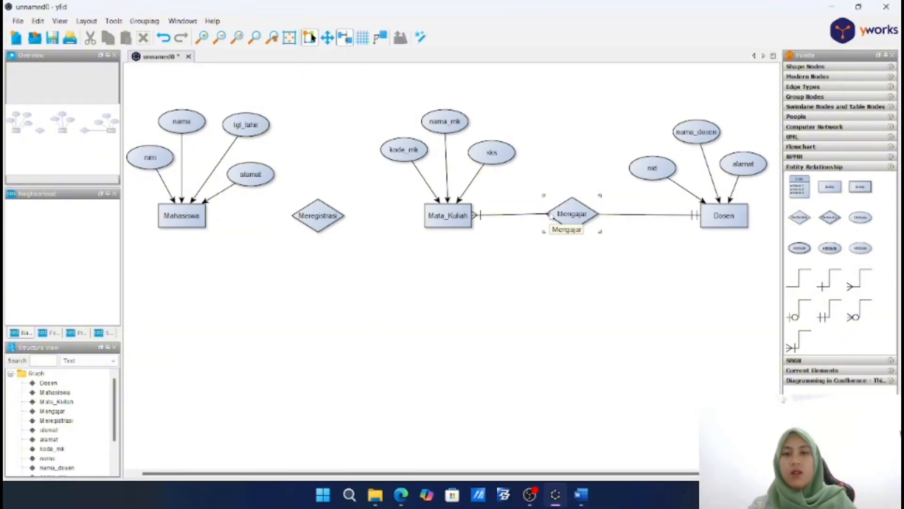
{"action": "left_click", "coordinate": [550, 216]}
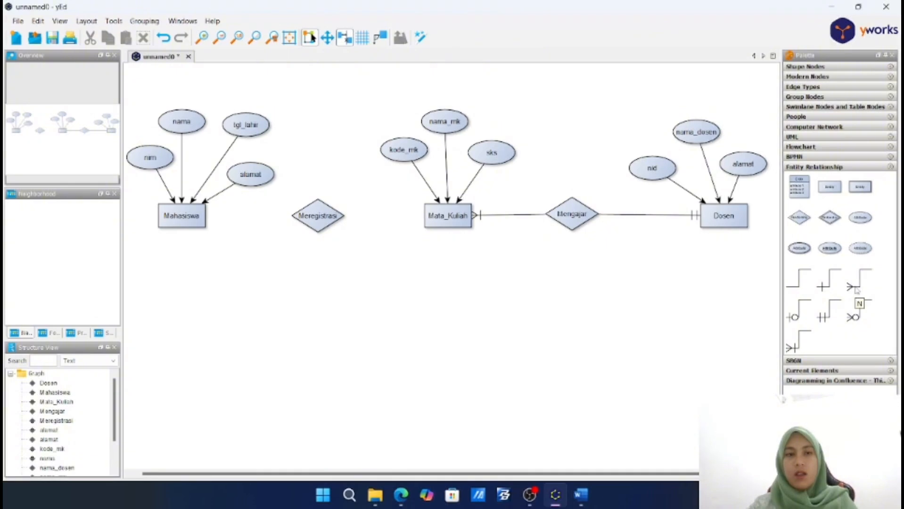
Connect Mahasiswa to Meregistrasi with the plain crow's-foot N edge, and Mata_Kuliah to Meregistrasi with the crow's-foot-and-bar edge
{"action": "mouse_move", "coordinate": [857, 289]}
{"action": "left_mouse_down"}
{"action": "mouse_move", "coordinate": [469, 258]}
{"action": "mouse_move", "coordinate": [215, 211]}
{"action": "mouse_move", "coordinate": [210, 200]}
{"action": "mouse_move", "coordinate": [204, 207]}
{"action": "mouse_move", "coordinate": [296, 219]}
{"action": "left_mouse_up"}
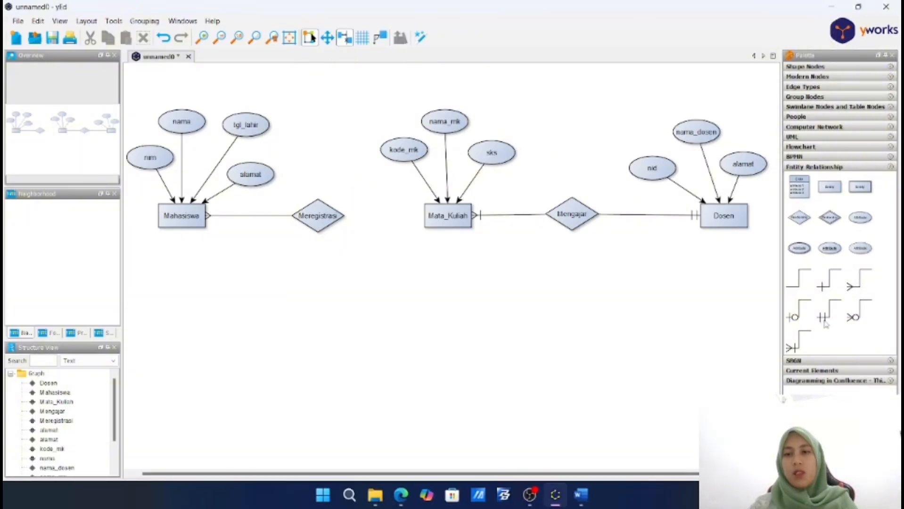
{"action": "left_click", "coordinate": [802, 347]}
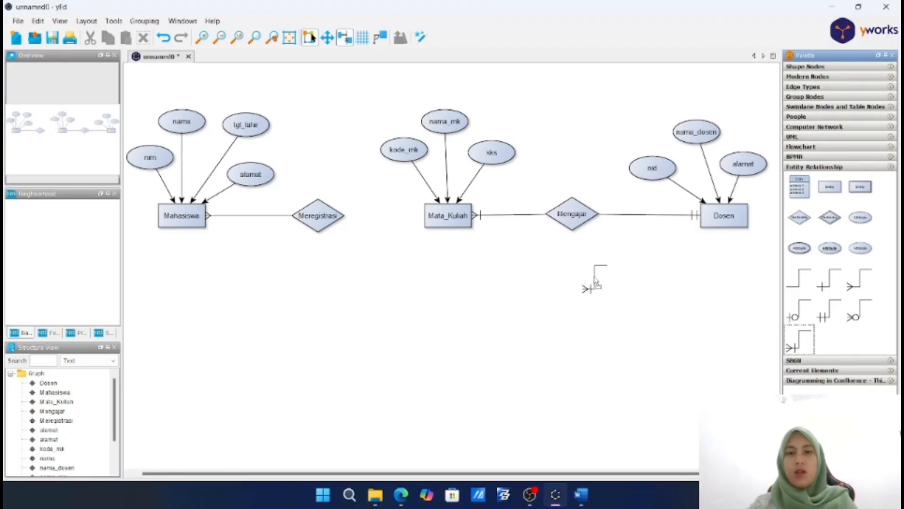
{"action": "left_click_drag", "start_coordinate": [796, 342], "coordinate": [342, 222]}
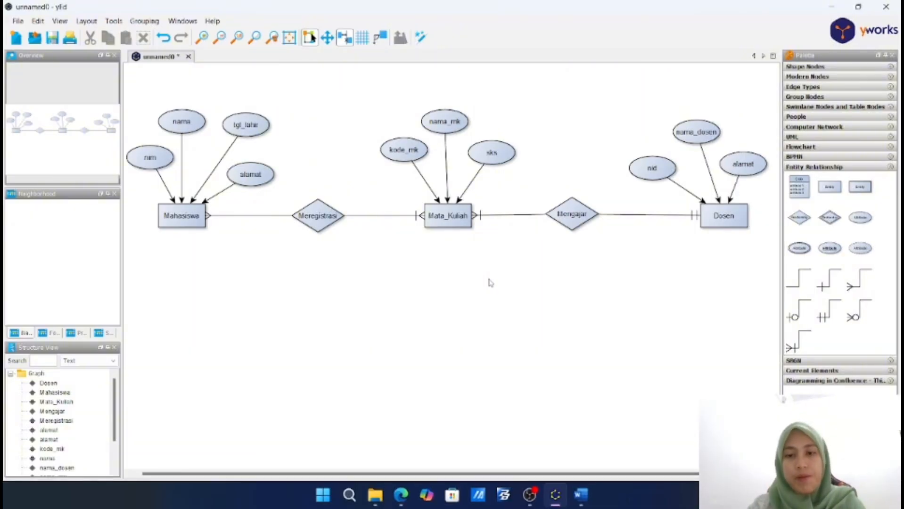
Back in Word, end the arrow bullet list and start numbered item 5 below it
{"action": "left_click", "coordinate": [589, 500]}
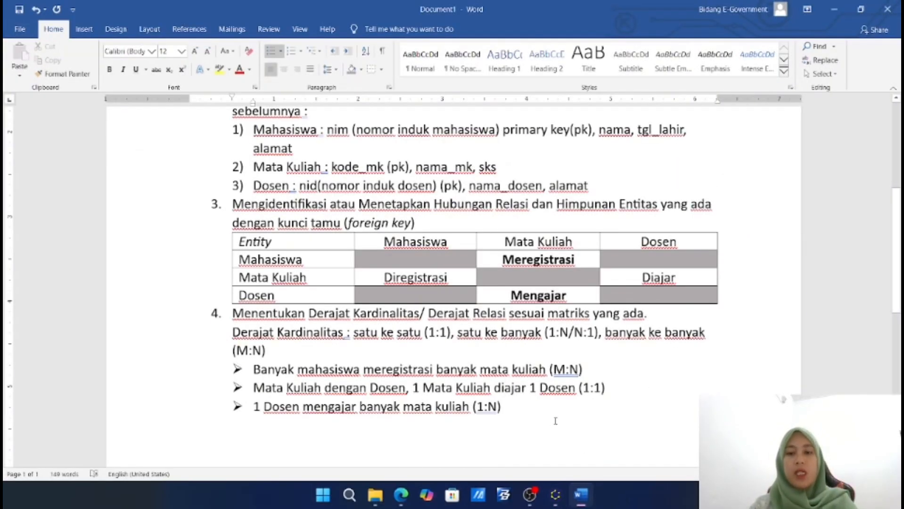
{"action": "key", "text": "Return"}
{"action": "key", "text": "BackSpace"}
{"action": "key", "text": "BackSpace"}
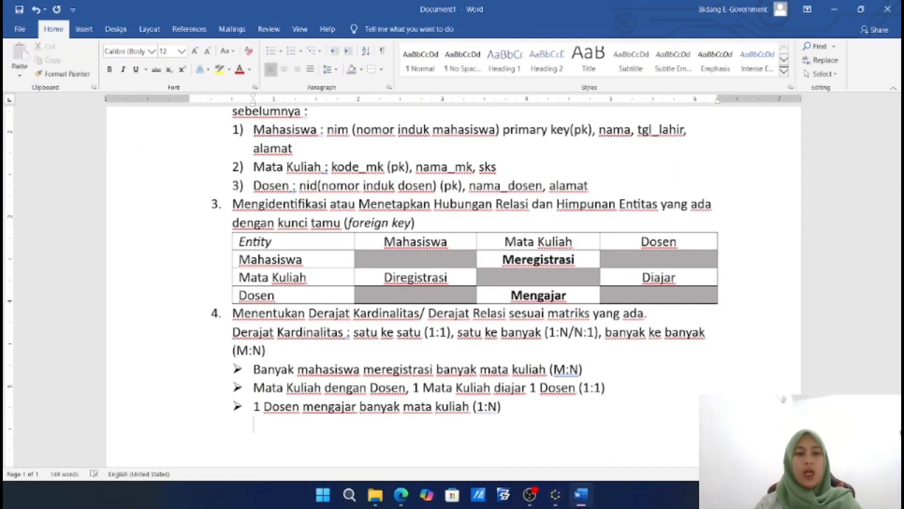
{"action": "type", "text": "5."}
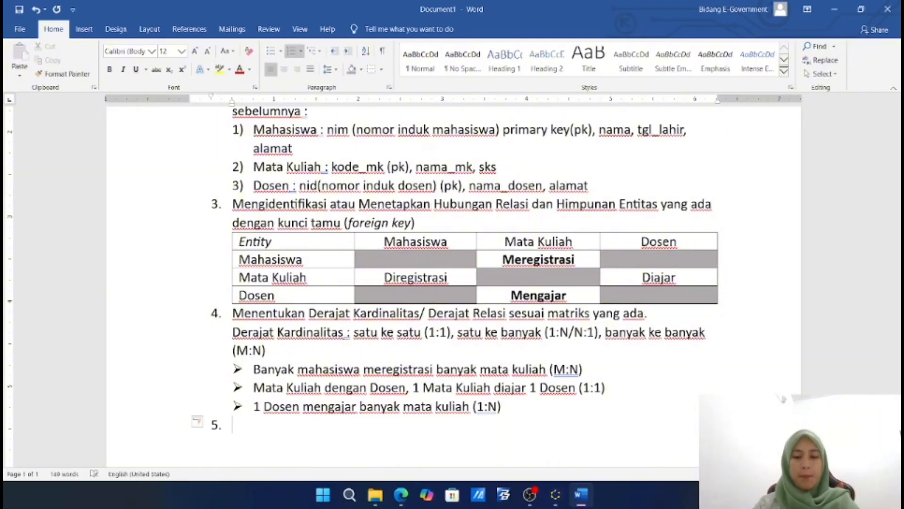
Write item 5 as "Melengkapi Himpunan Relasi dan Himpunan Derajat Kardinalitas dari Entitas yang ada."
{"action": "type", "text": " mele"}
{"action": "key", "text": "BackSpace"}
{"action": "key", "text": "BackSpace"}
{"action": "key", "text": "BackSpace"}
{"action": "key", "text": "BackSpace"}
{"action": "key", "text": "BackSpace"}
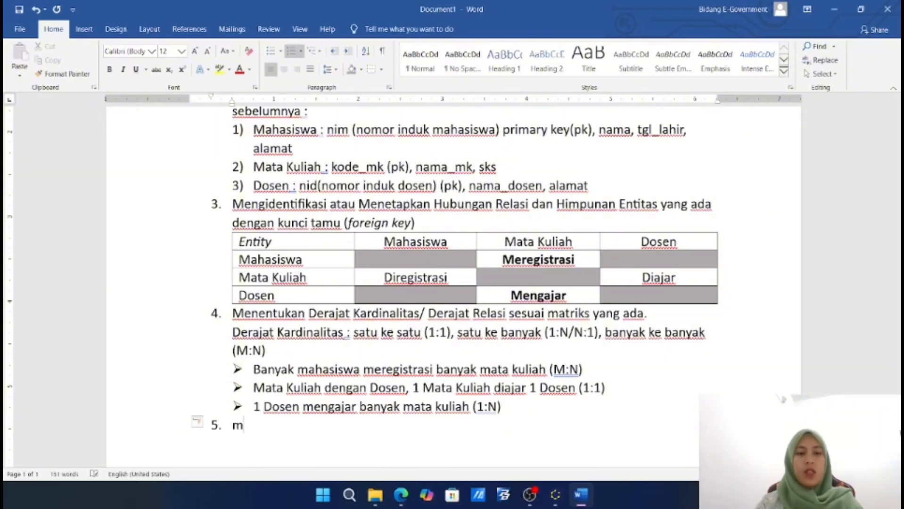
{"action": "type", "text": "Meler"}
{"action": "type", "text": "pi "}
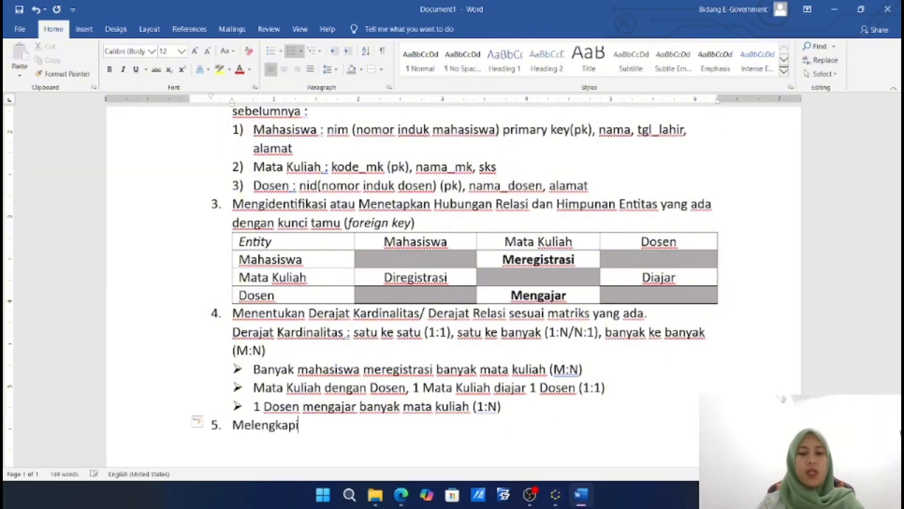
{"action": "type", "text": "Hi"}
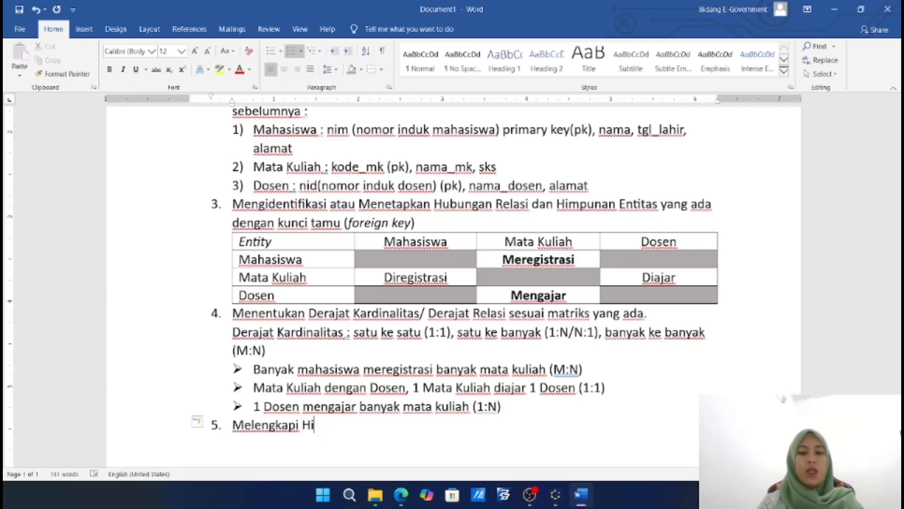
{"action": "type", "text": "mpunan R"}
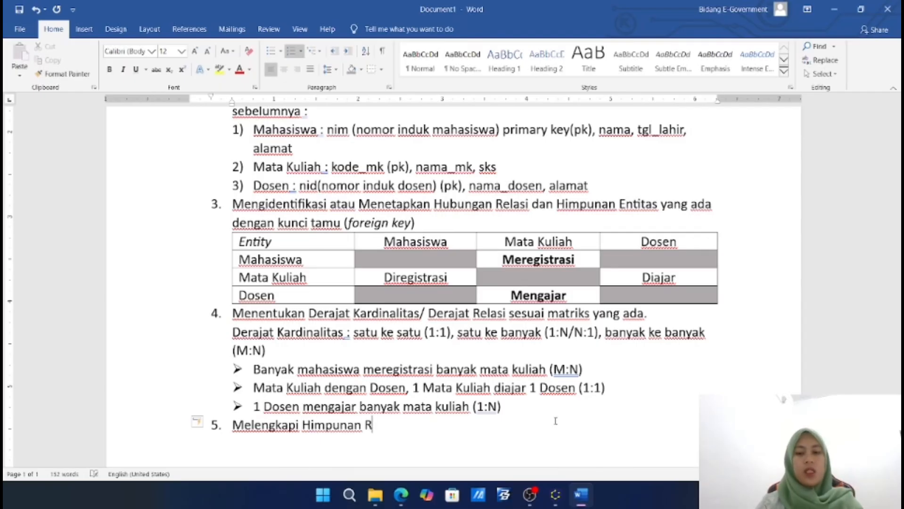
{"action": "type", "text": "elasi da"}
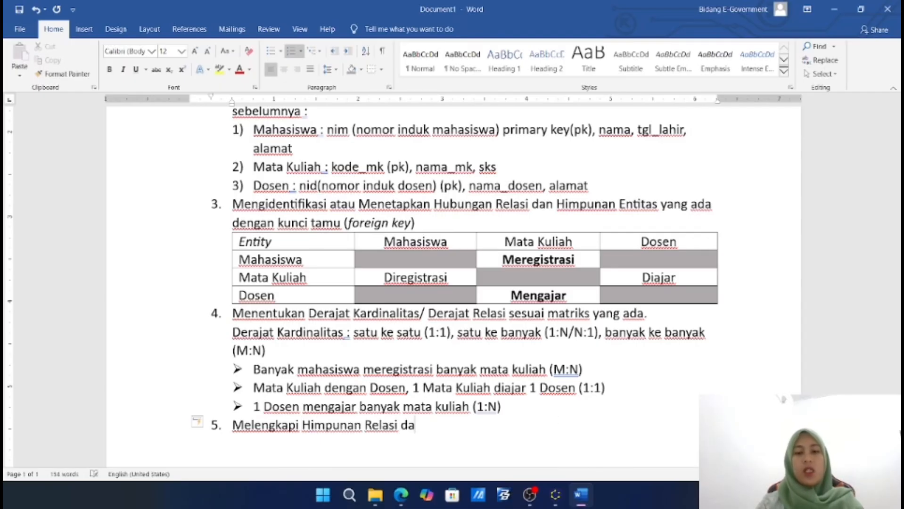
{"action": "type", "text": "n "}
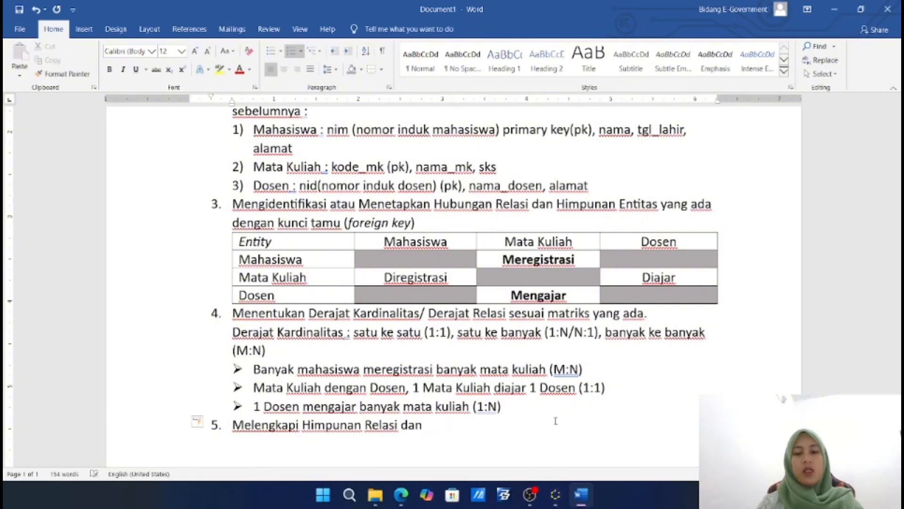
{"action": "type", "text": "Himpunan"}
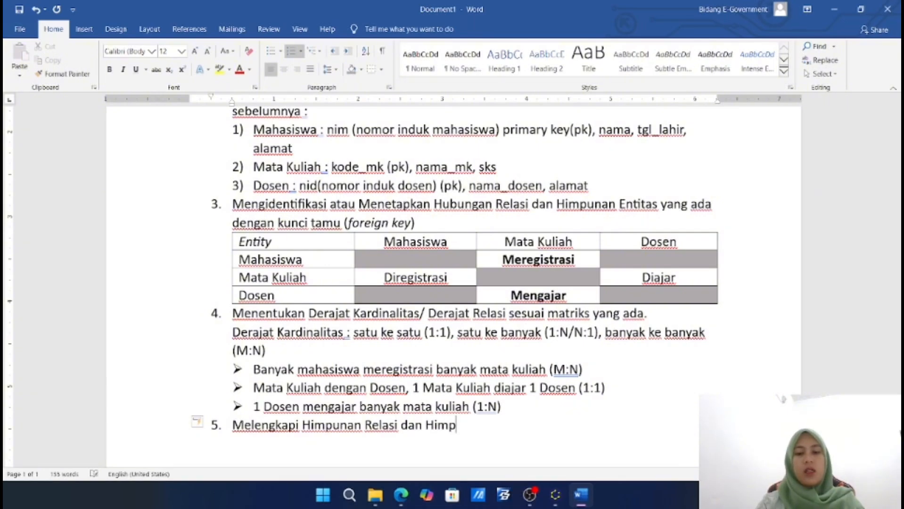
{"action": "type", "text": " Dera"}
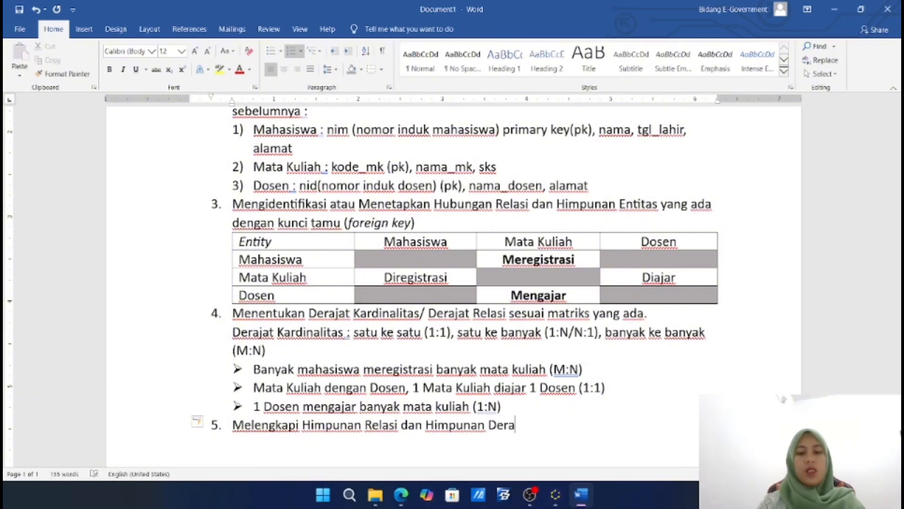
{"action": "type", "text": "jat Kardina"}
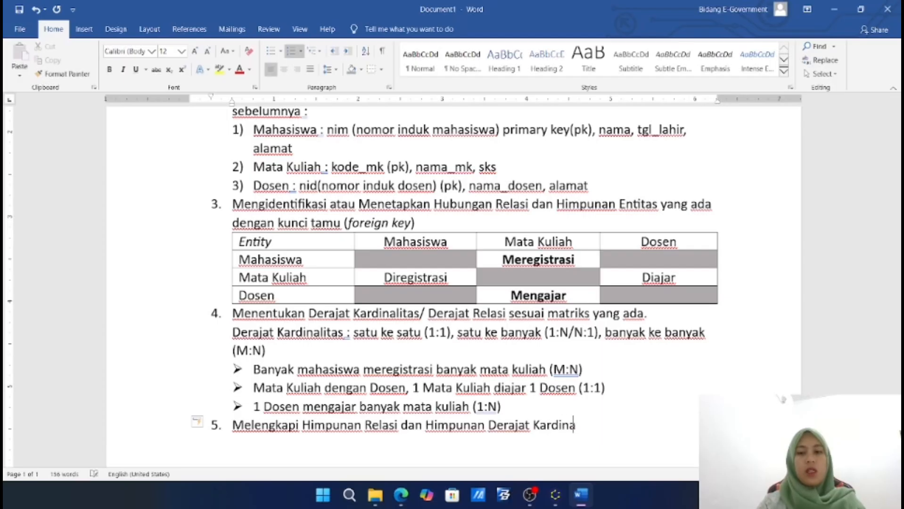
{"action": "type", "text": "litas da"}
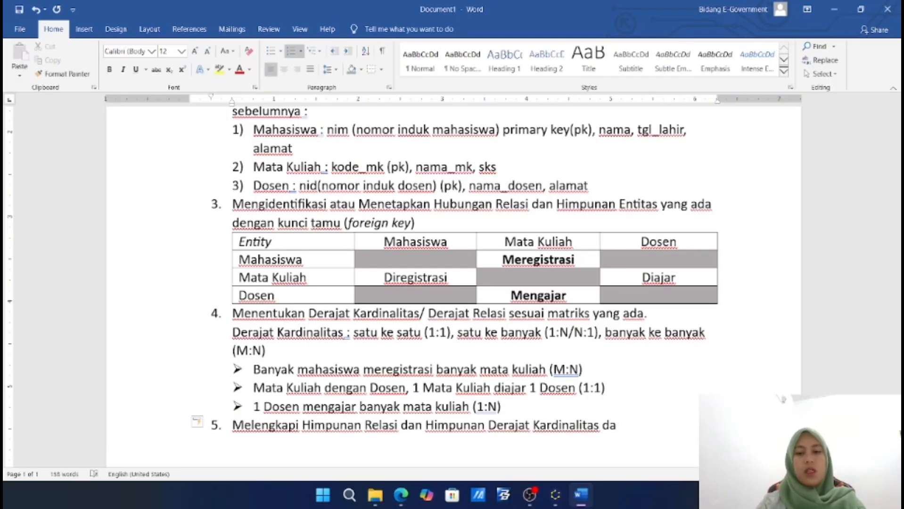
{"action": "type", "text": "ri "}
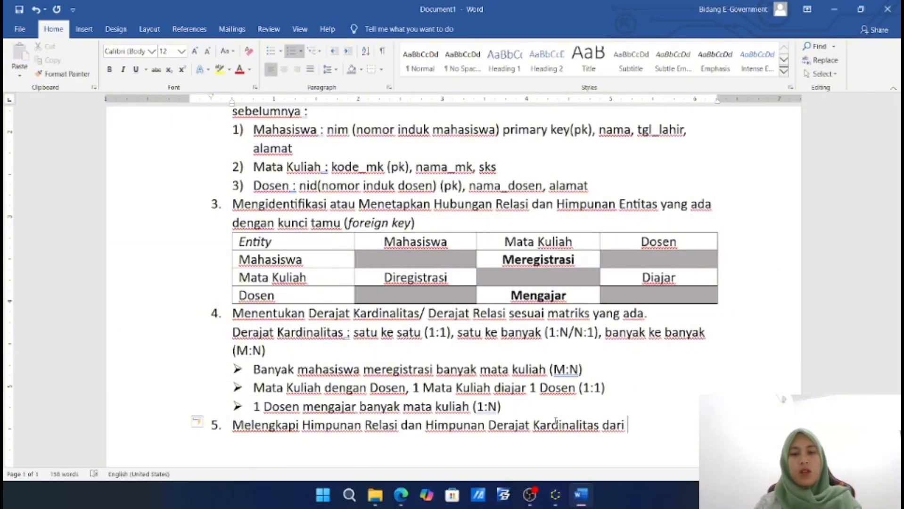
{"action": "type", "text": "Entitas yan"}
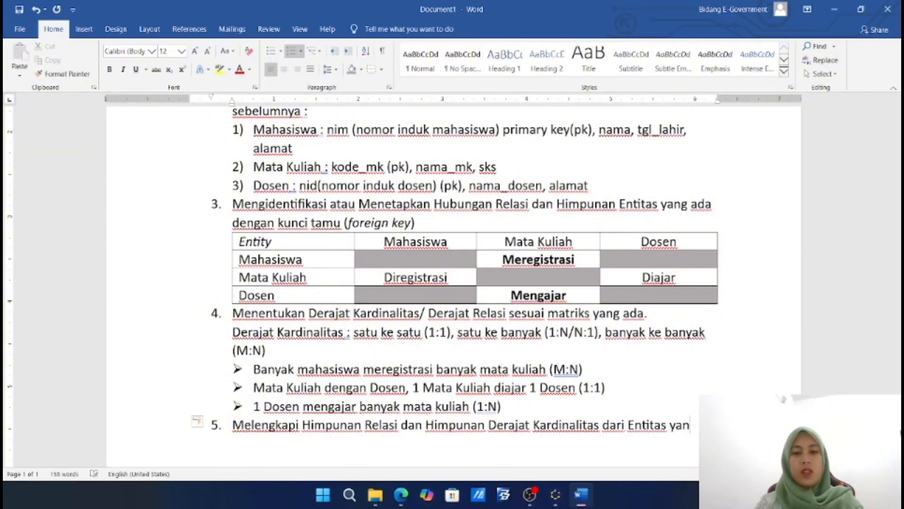
{"action": "type", "text": "g ada."}
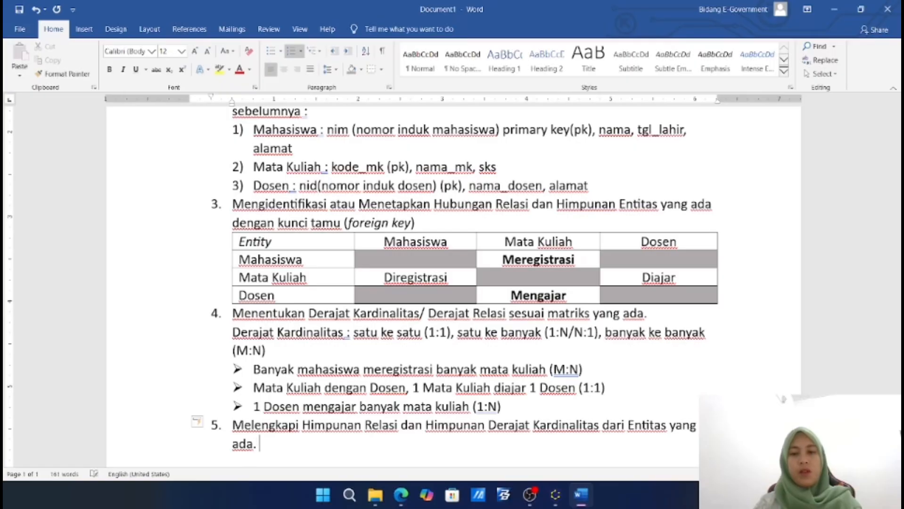
Add an unnumbered line under item 5: "Jika ada relasi/kardinalitas yang banyak ke banyak (M:N) maka relasi tersebut berubah menjadi entitas baru."
{"action": "key", "text": "Return"}
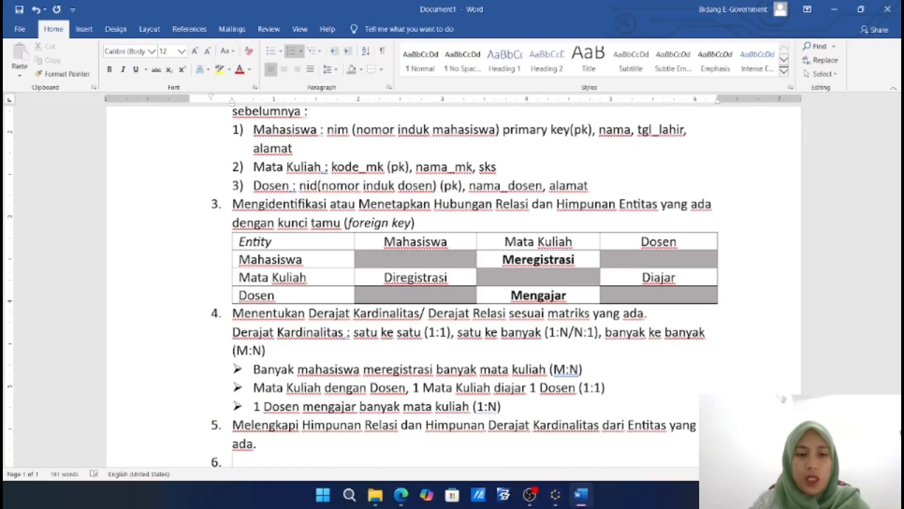
{"action": "key", "text": "BackSpace"}
{"action": "type", "text": "Jika "}
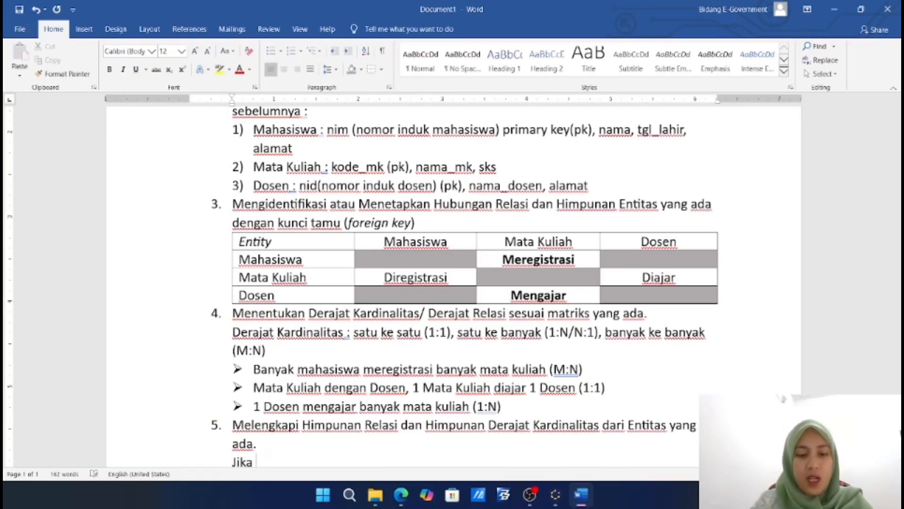
{"action": "type", "text": "ada relasi"}
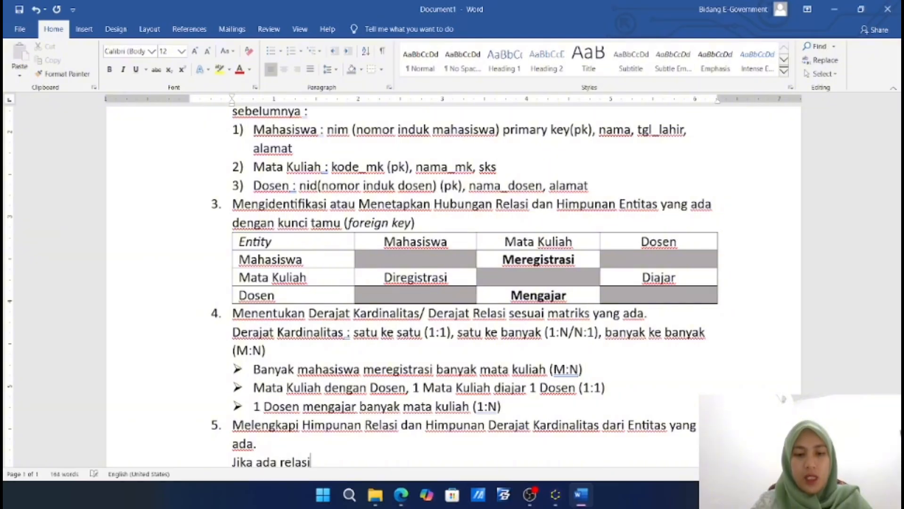
{"action": "type", "text": "/kardinali"}
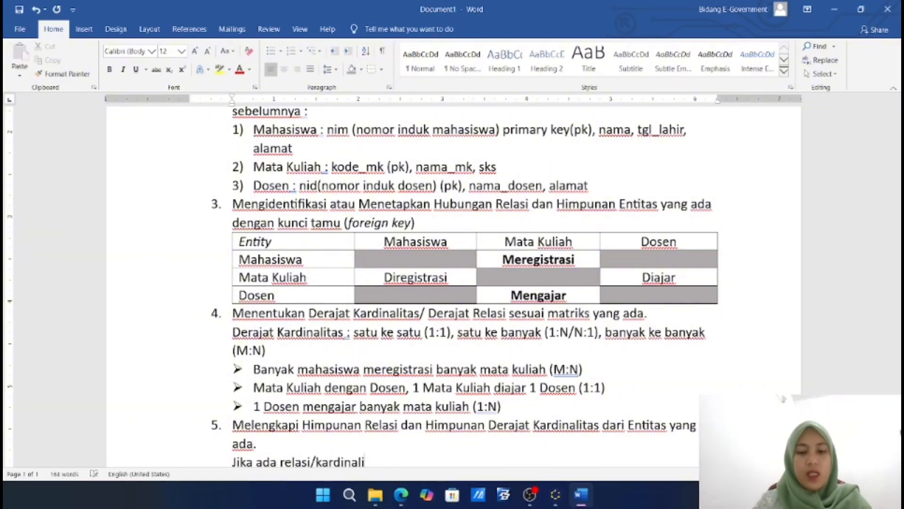
{"action": "type", "text": "tas yang ba"}
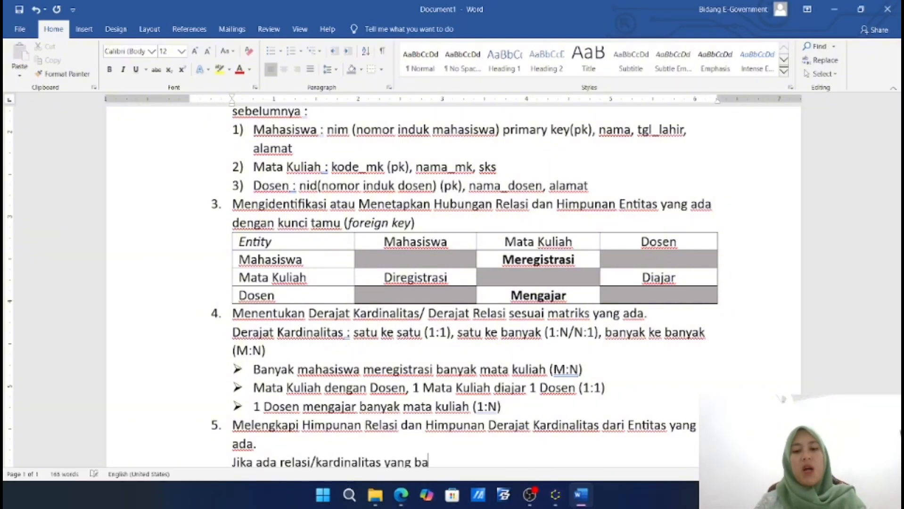
{"action": "type", "text": "nyak ke banyak"}
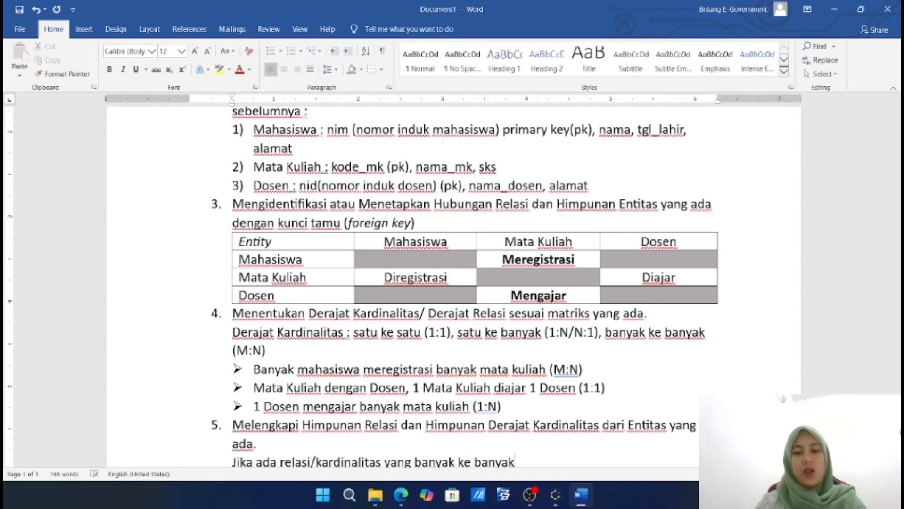
{"action": "type", "text": " ("}
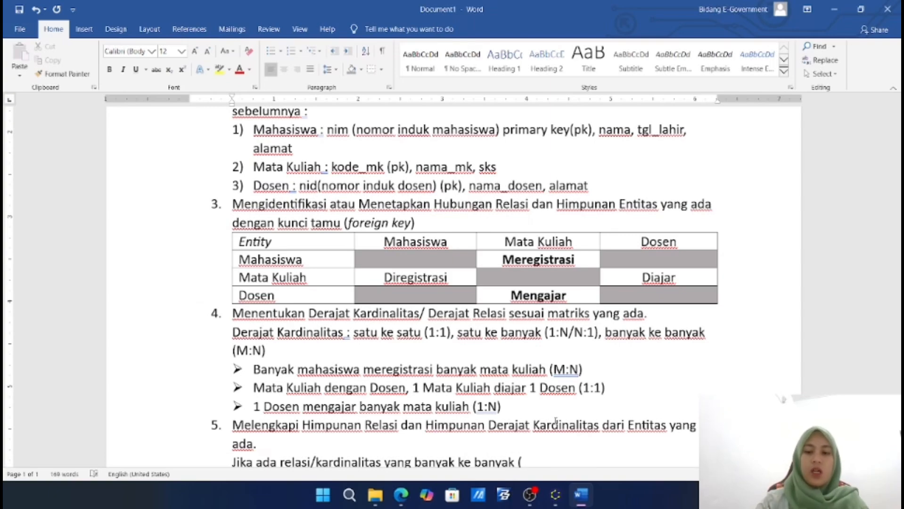
{"action": "type", "text": "M:N"}
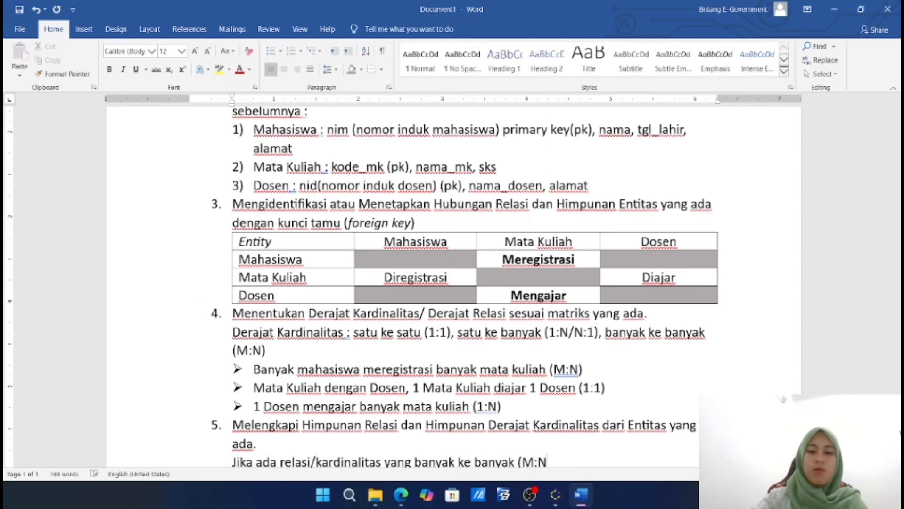
{"action": "type", "text": ")"}
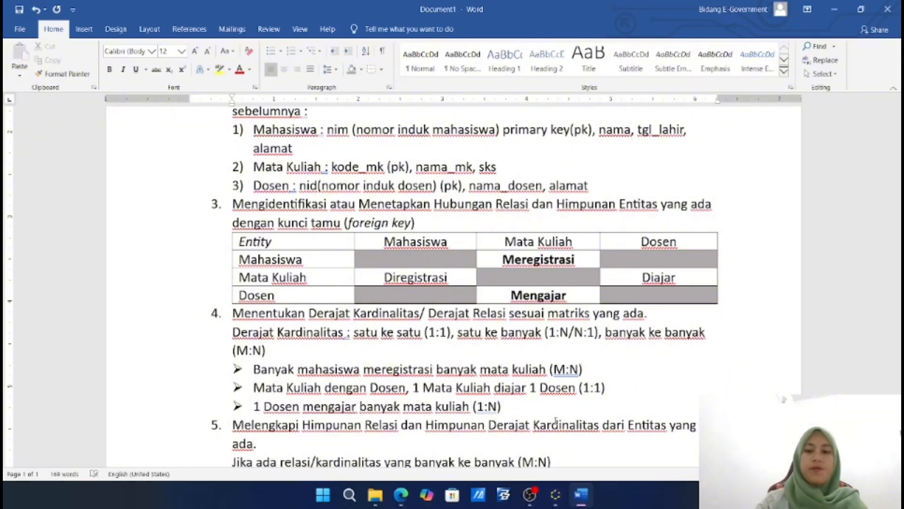
{"action": "type", "text": " maka r"}
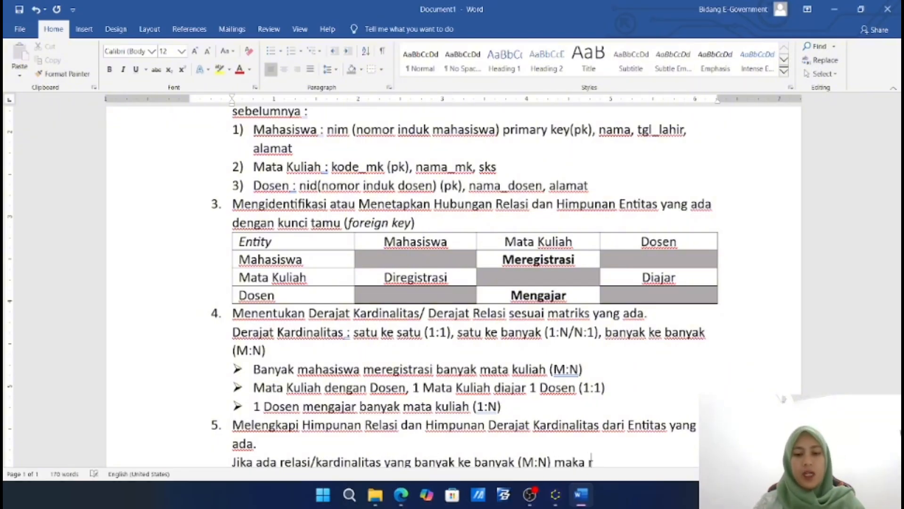
{"action": "type", "text": "elasi tersebu"}
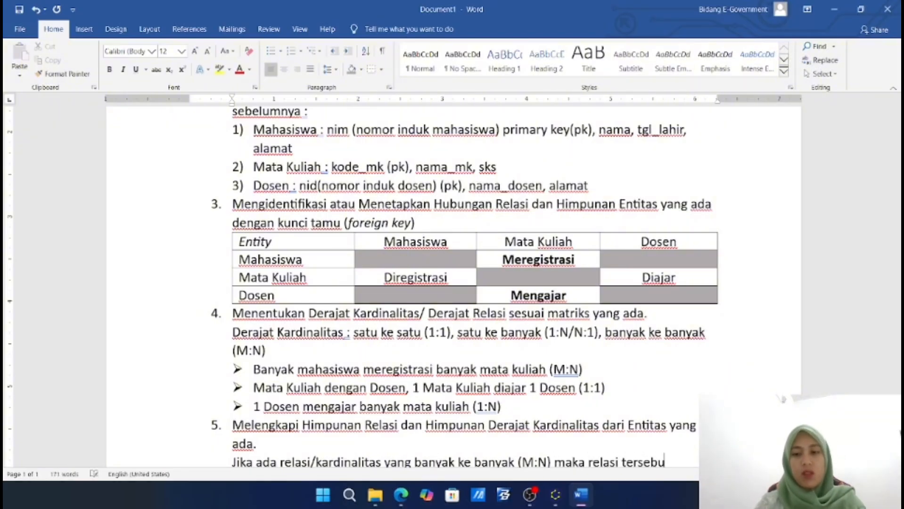
{"action": "type", "text": "t berubah "}
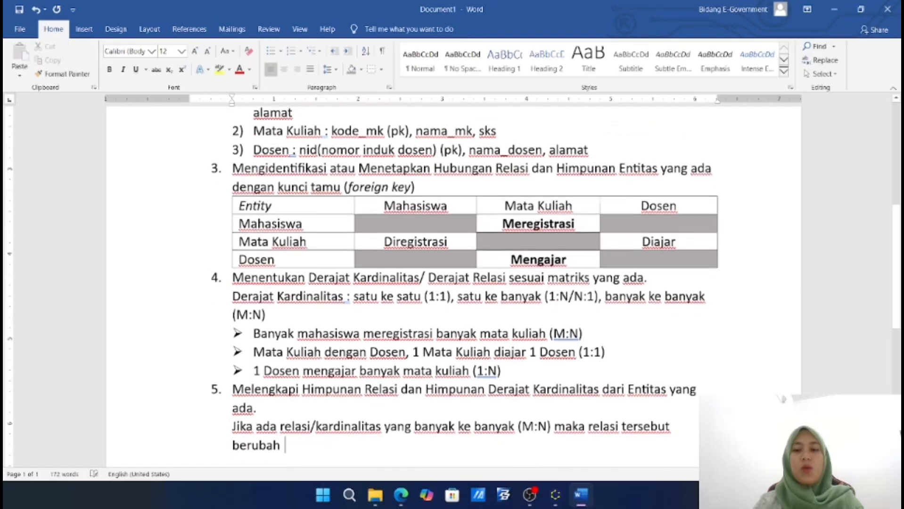
{"action": "type", "text": "menjadi ent"}
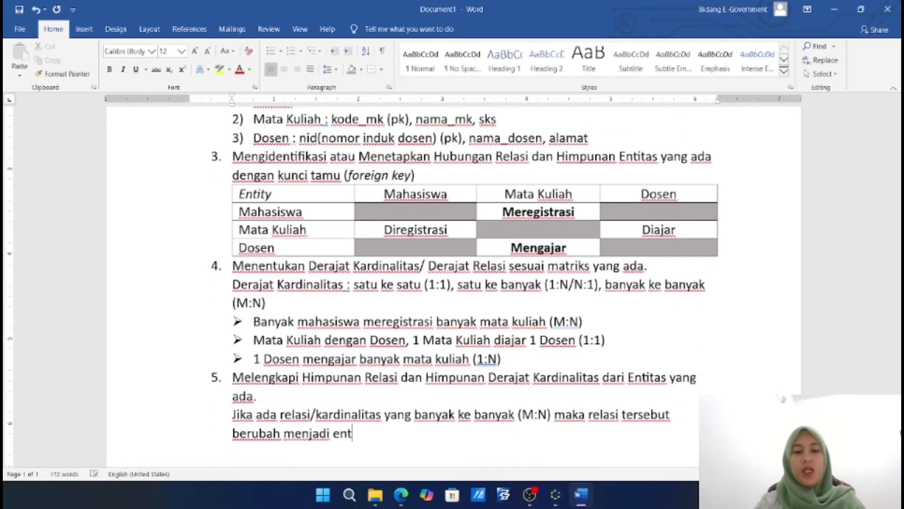
{"action": "type", "text": "itas baru"}
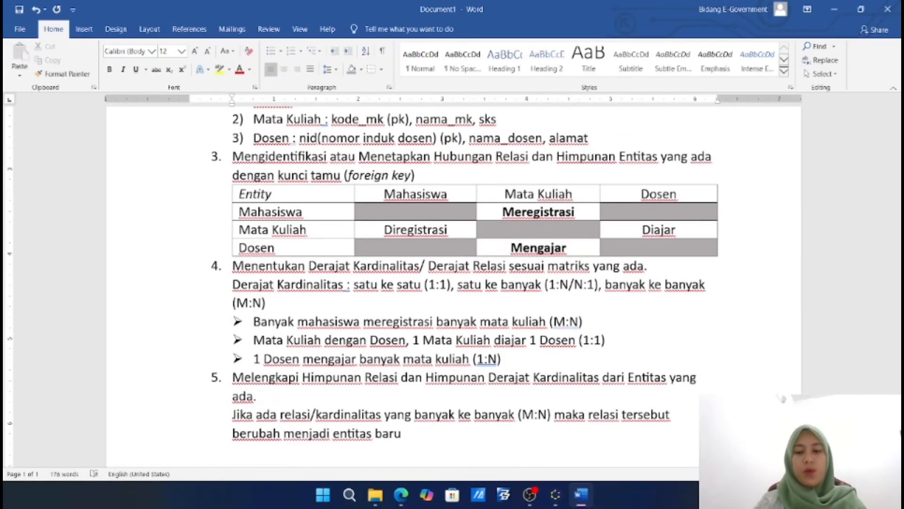
{"action": "type", "text": "."}
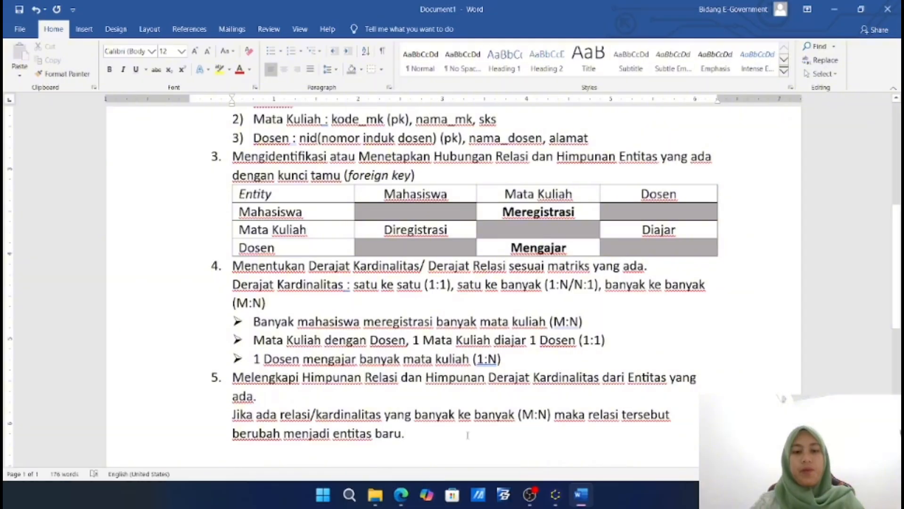
Replace the final period of the M:N explanation with "dengan atribut primary key dari entitas yang saling terhubung"
{"action": "key", "text": "BackSpace"}
{"action": "type", "text": "d"}
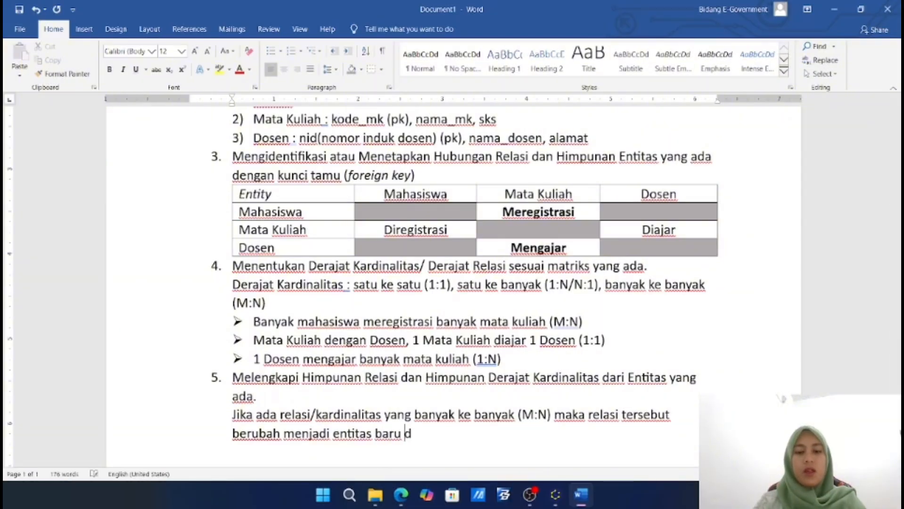
{"action": "type", "text": "engan atribut "}
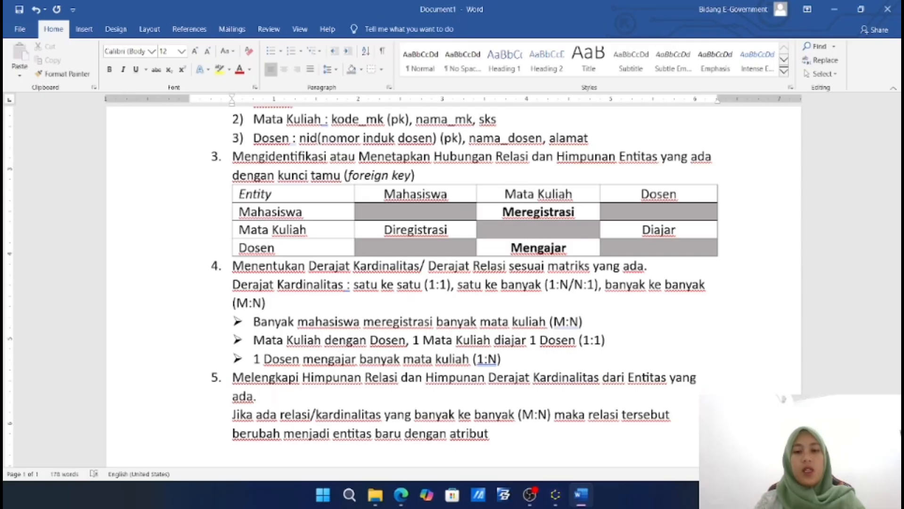
{"action": "type", "text": "primar"}
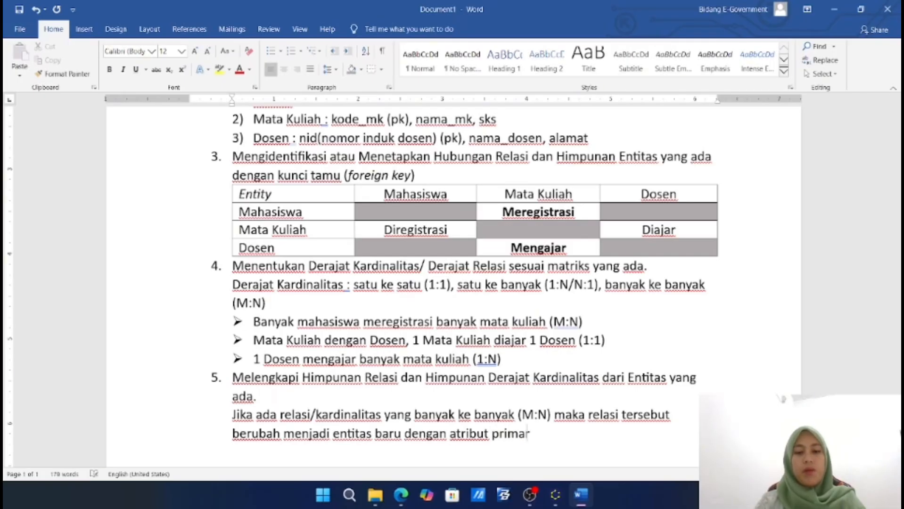
{"action": "type", "text": "y key dari"}
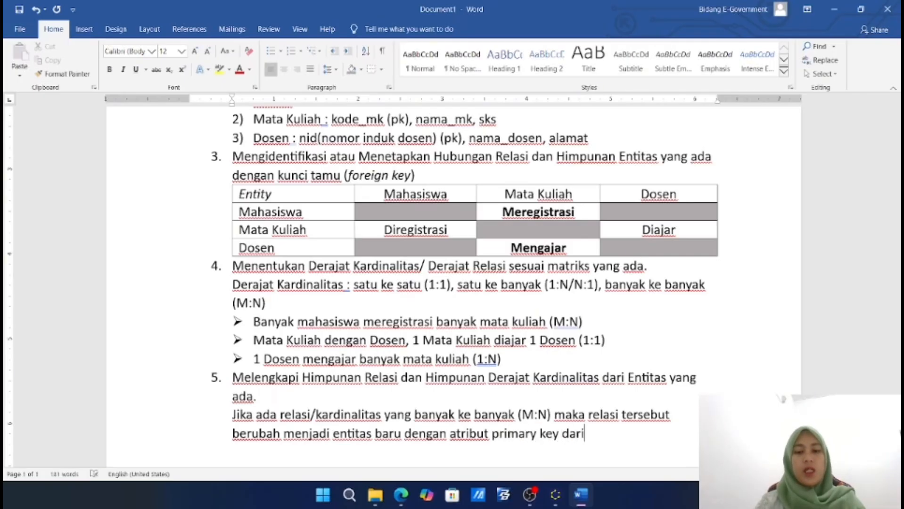
{"action": "type", "text": " entitas"}
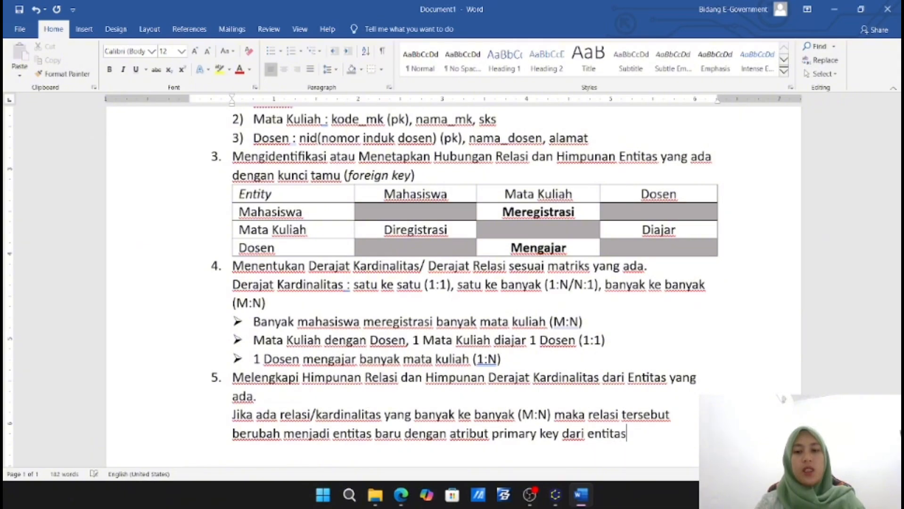
{"action": "type", "text": " yang sali "}
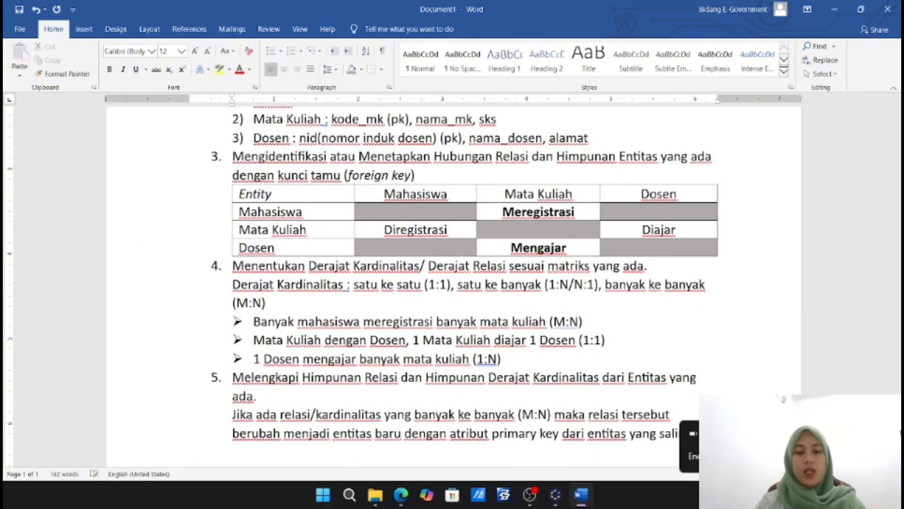
{"action": "type", "text": "terhubung"}
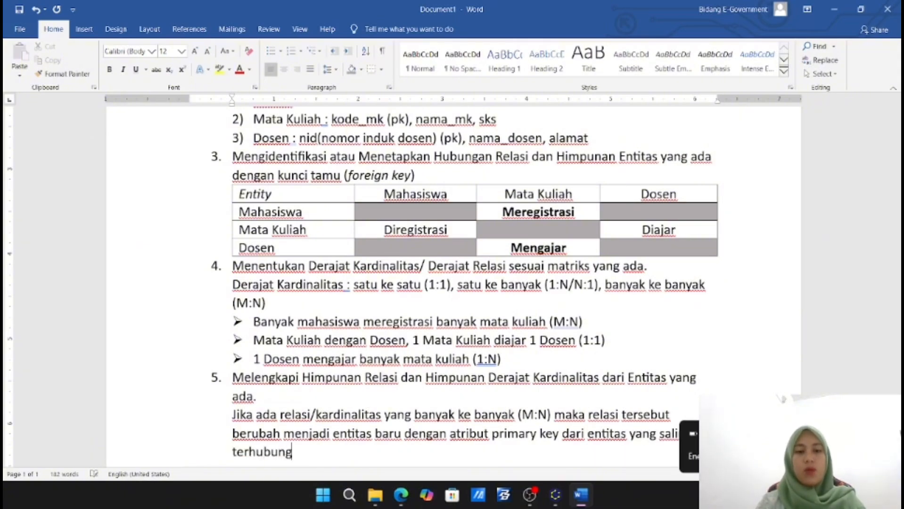
End the M:N explanation with a period and start a dash-bulleted line "Meregistrasi" below it
{"action": "type", "text": "."}
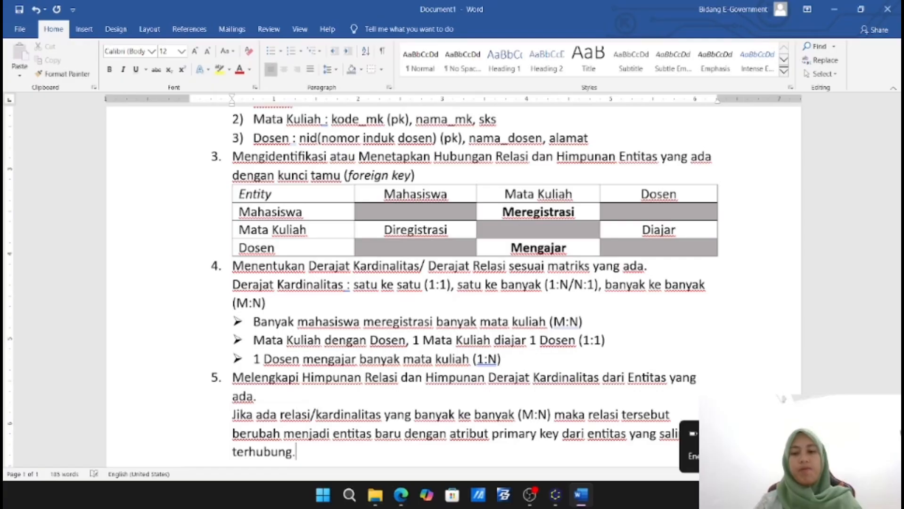
{"action": "scroll", "coordinate": [475, 282], "scroll_direction": "down", "scroll_amount": 2}
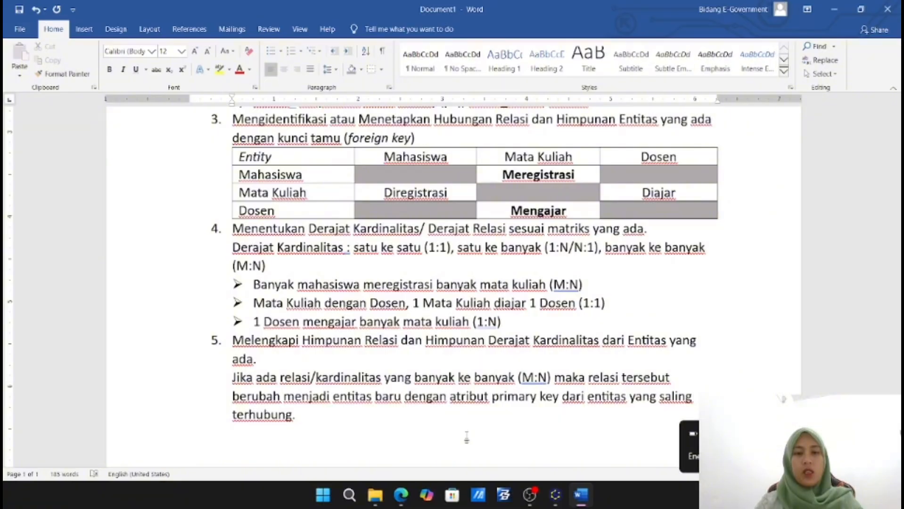
{"action": "type", "text": "Mere"}
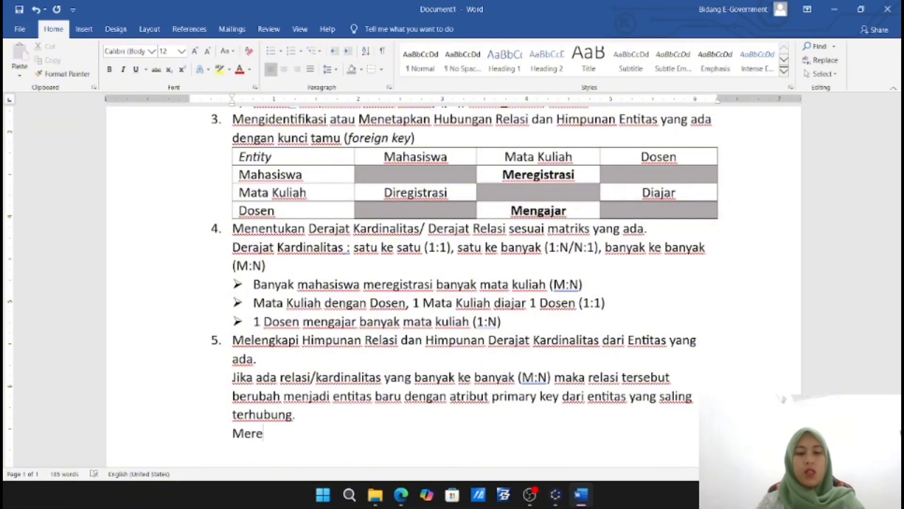
{"action": "type", "text": "gistrasi"}
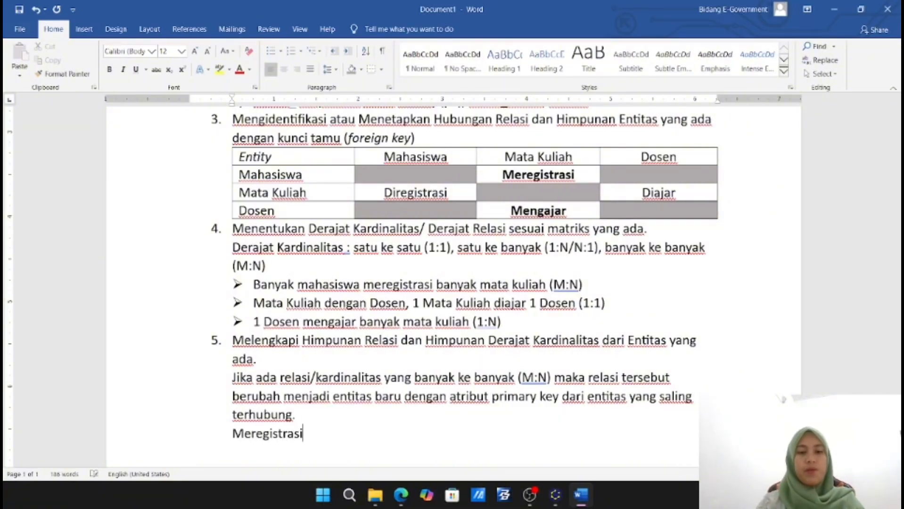
{"action": "left_click", "coordinate": [233, 433]}
{"action": "type", "text": "-"}
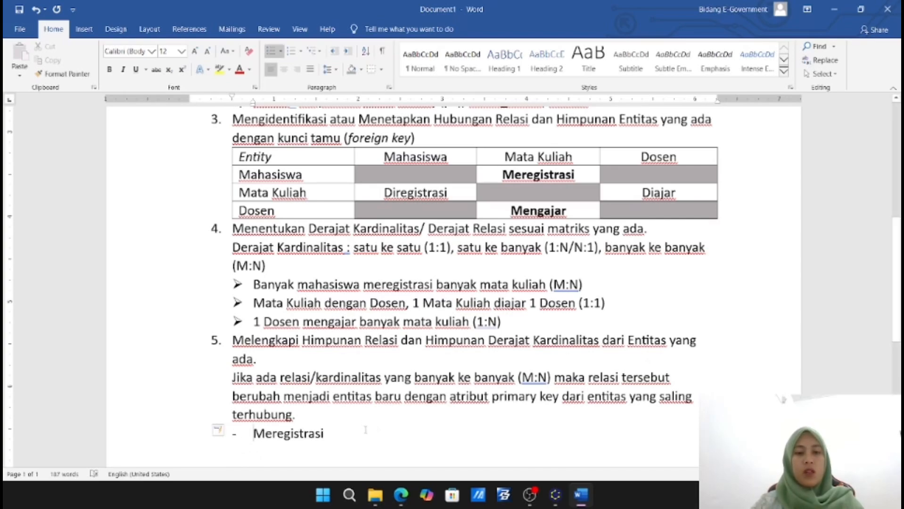
{"action": "left_click", "coordinate": [366, 430]}
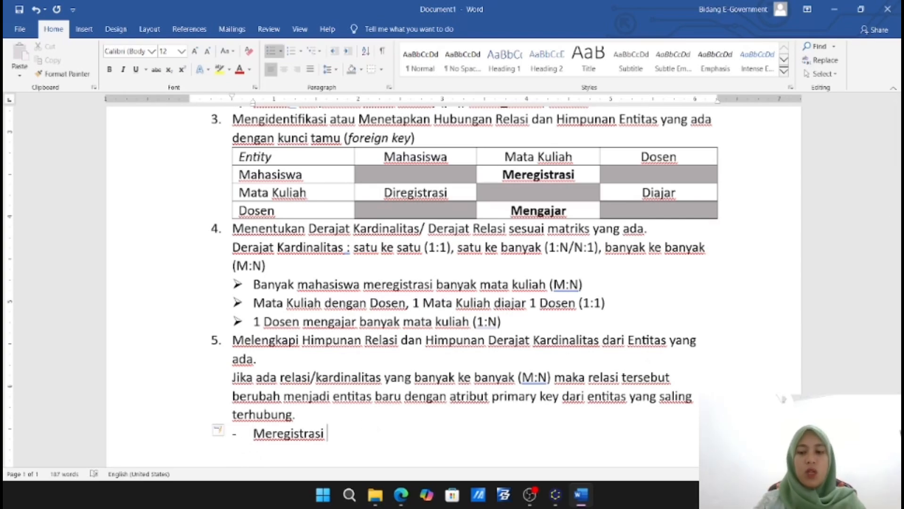
Complete the dash-bulleted line as "Meregistrasi = Registrasi MK (nim dan kode_mk)"
{"action": "type", "text": "="}
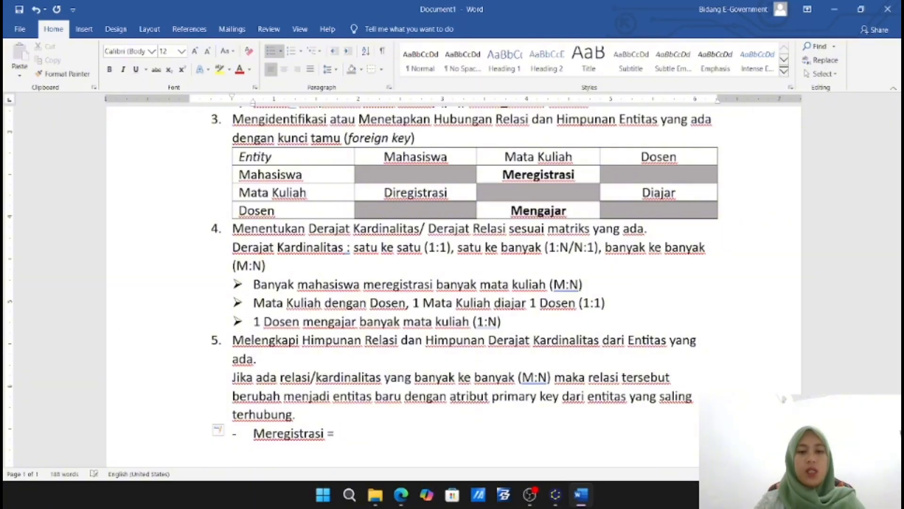
{"action": "type", "text": " Regi"}
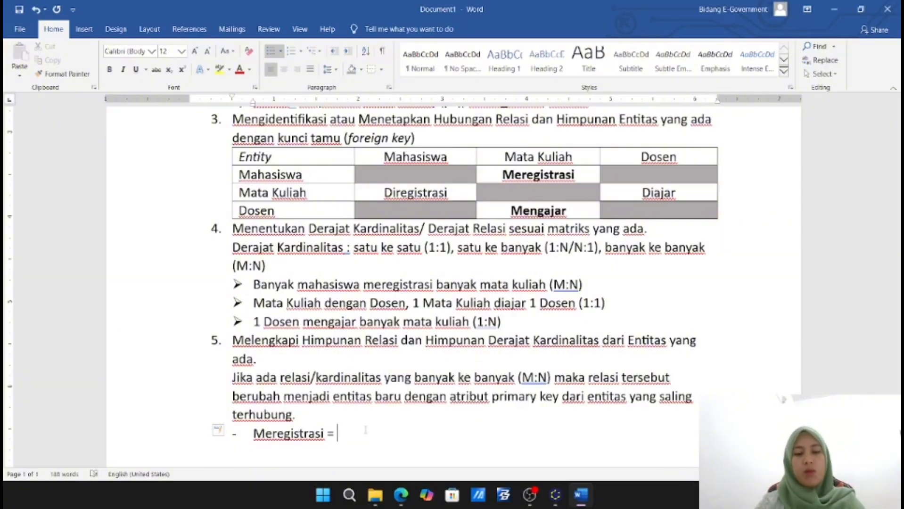
{"action": "type", "text": "strasi"}
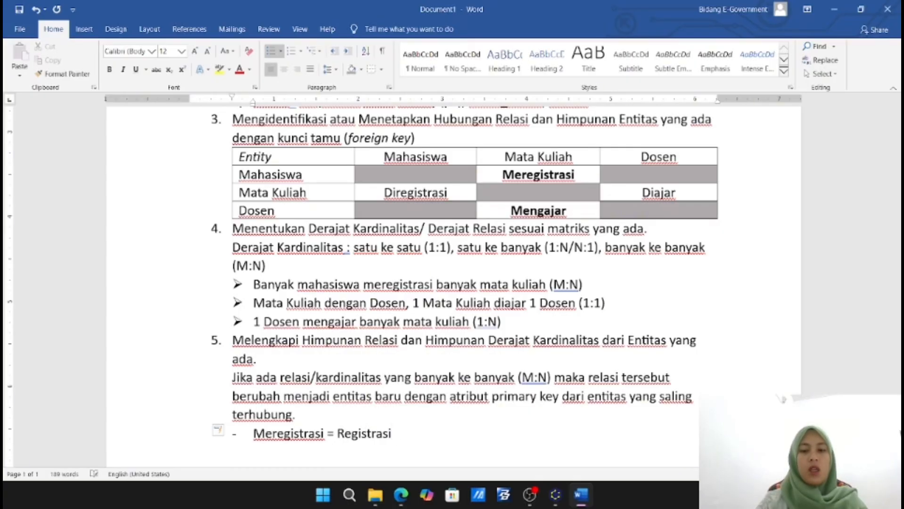
{"action": "type", "text": " MK"}
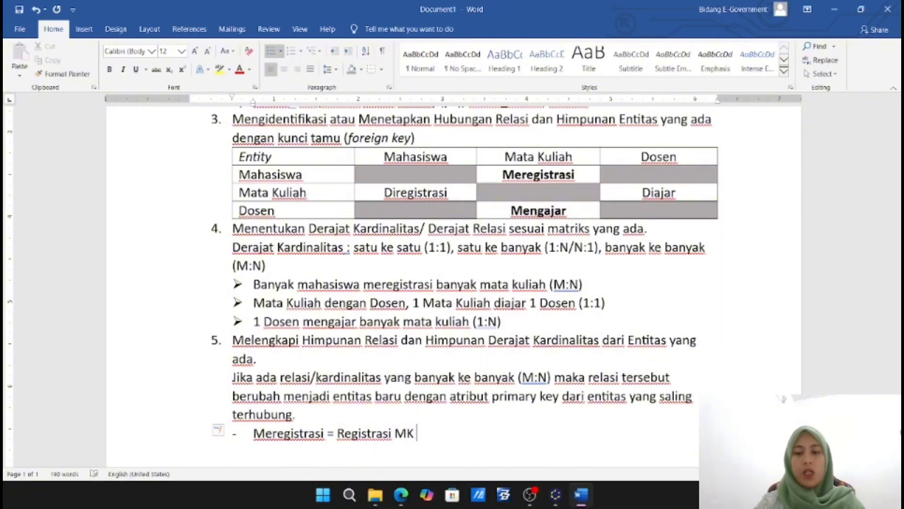
{"action": "type", "text": " ("}
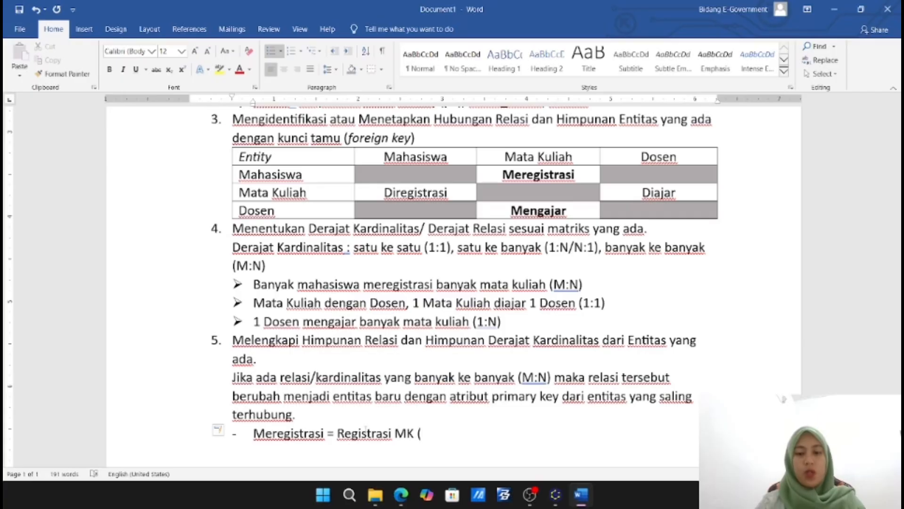
{"action": "type", "text": "nim"}
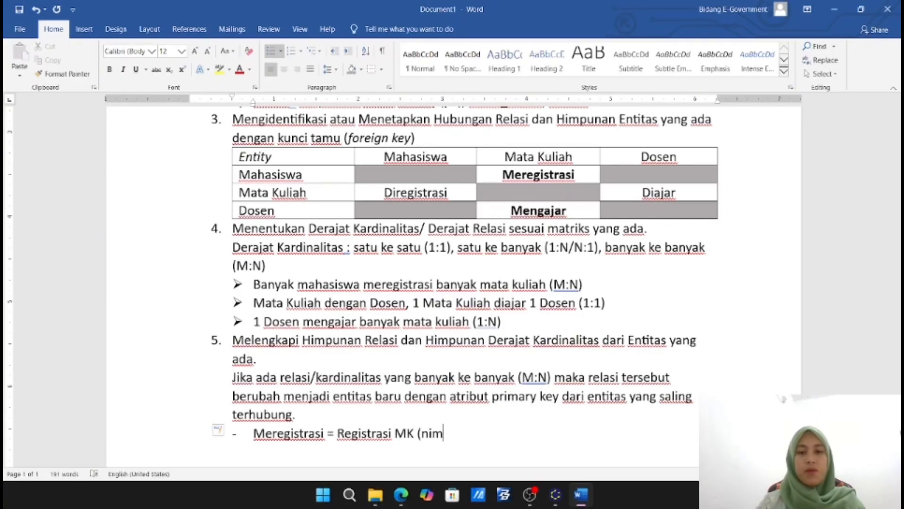
{"action": "type", "text": " dan "}
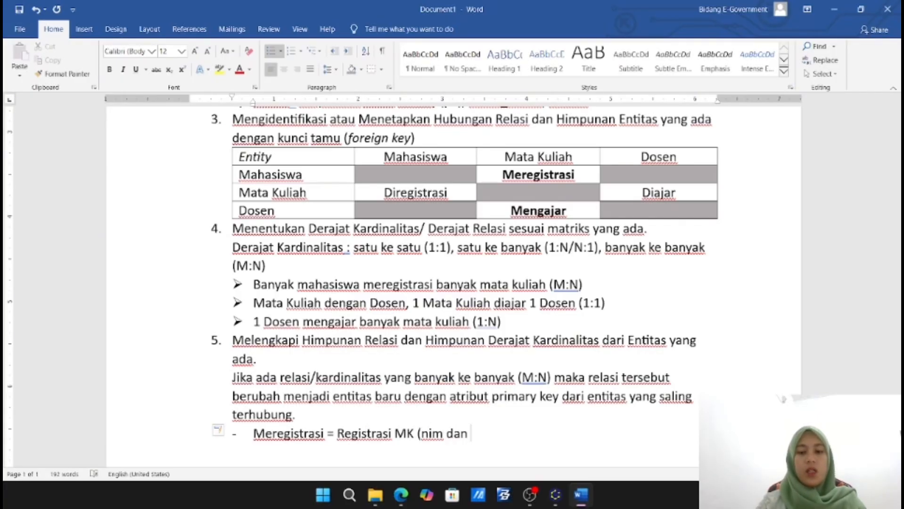
{"action": "type", "text": "kode_mk"}
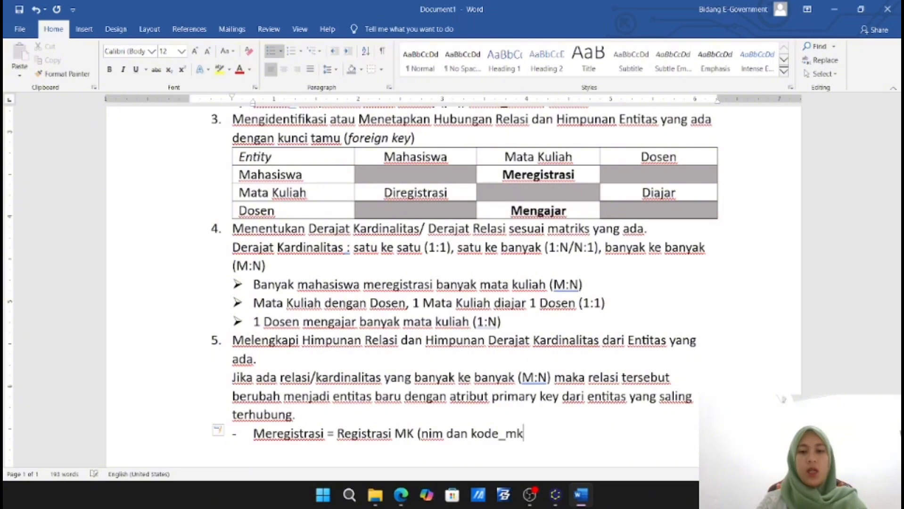
{"action": "type", "text": ")"}
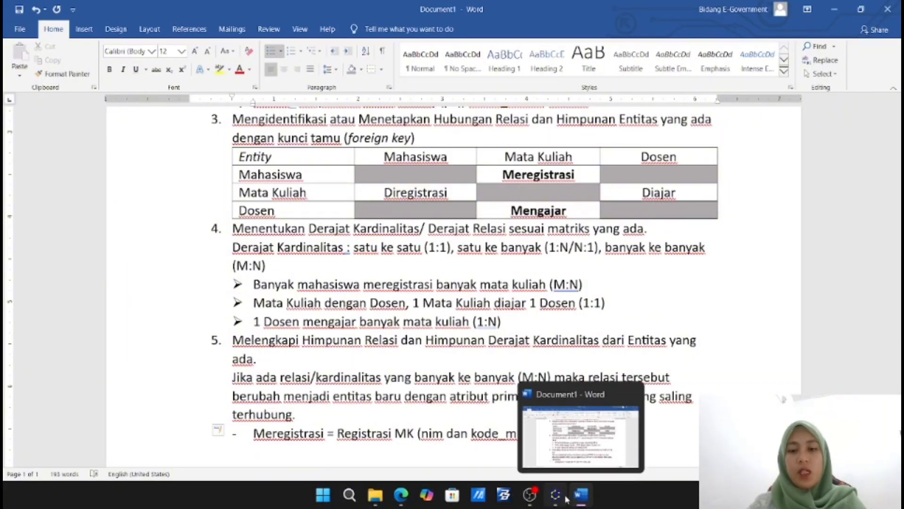
Switch to the yEd diagram and delete the Meregistrasi relationship between Mahasiswa and Mata_Kuliah
{"action": "mouse_move", "coordinate": [556, 495]}
{"action": "left_click", "coordinate": [557, 438]}
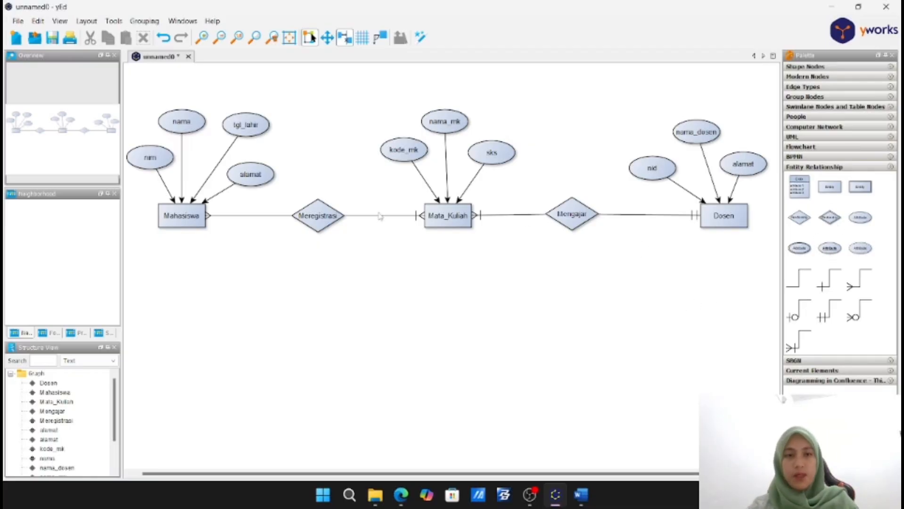
{"action": "left_click", "coordinate": [317, 228]}
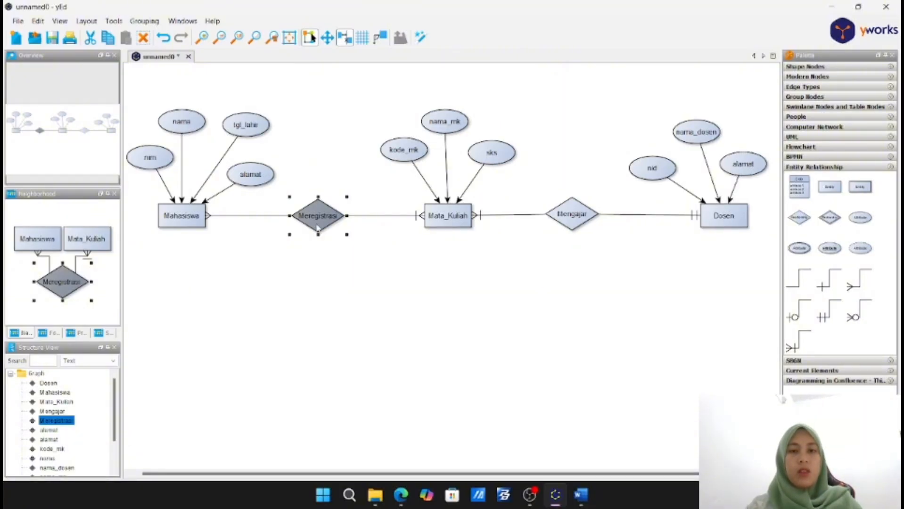
{"action": "right_click", "coordinate": [317, 227]}
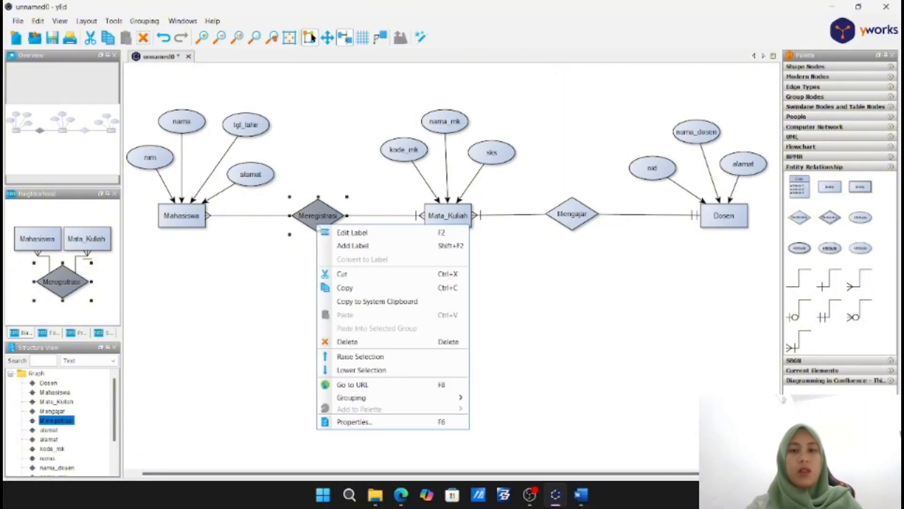
{"action": "left_click", "coordinate": [551, 325]}
{"action": "left_click", "coordinate": [383, 318]}
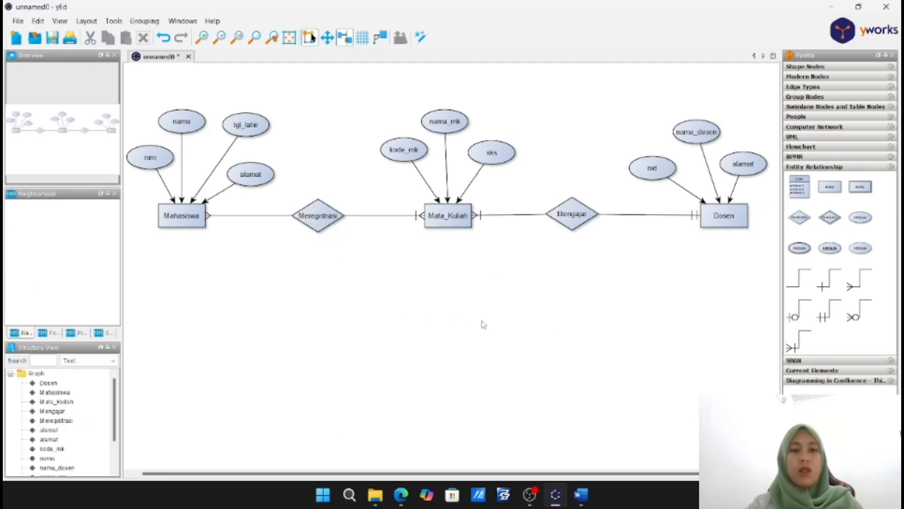
{"action": "left_click", "coordinate": [321, 226]}
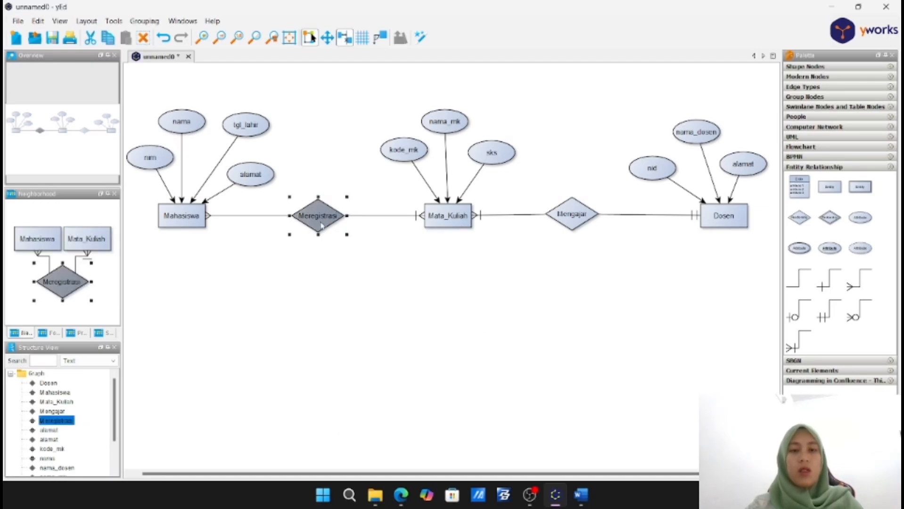
{"action": "right_click", "coordinate": [321, 225]}
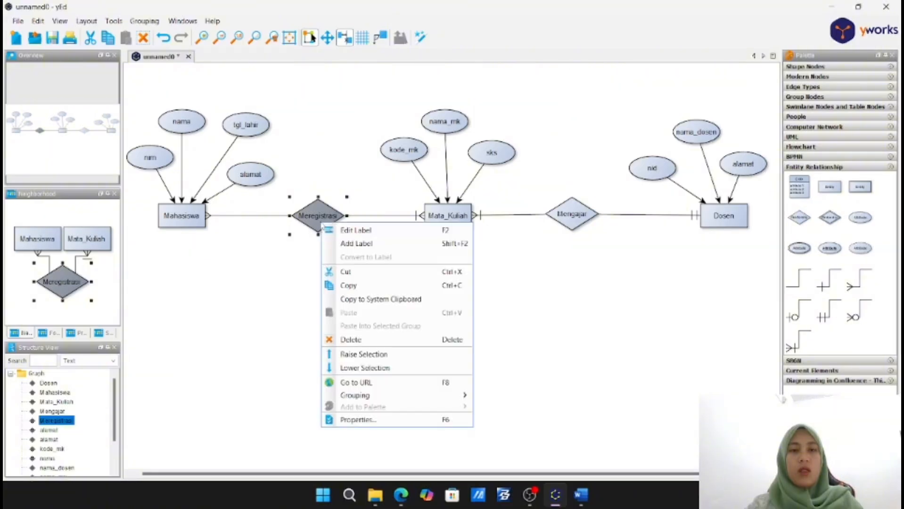
{"action": "left_click", "coordinate": [369, 346]}
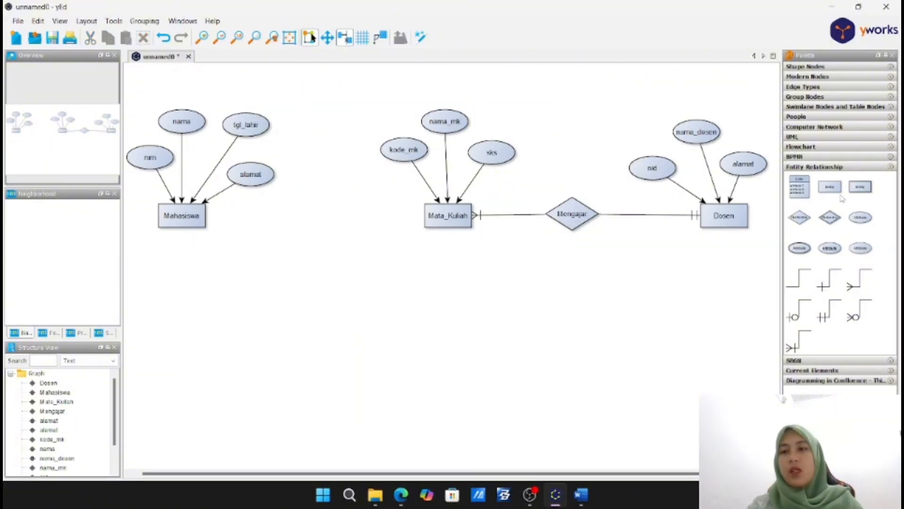
Add an entity named "Registrasi MK" below and between Mahasiswa and Mata_Kuliah
{"action": "left_click_drag", "start_coordinate": [830, 189], "coordinate": [322, 276]}
{"action": "double_click", "coordinate": [329, 278]}
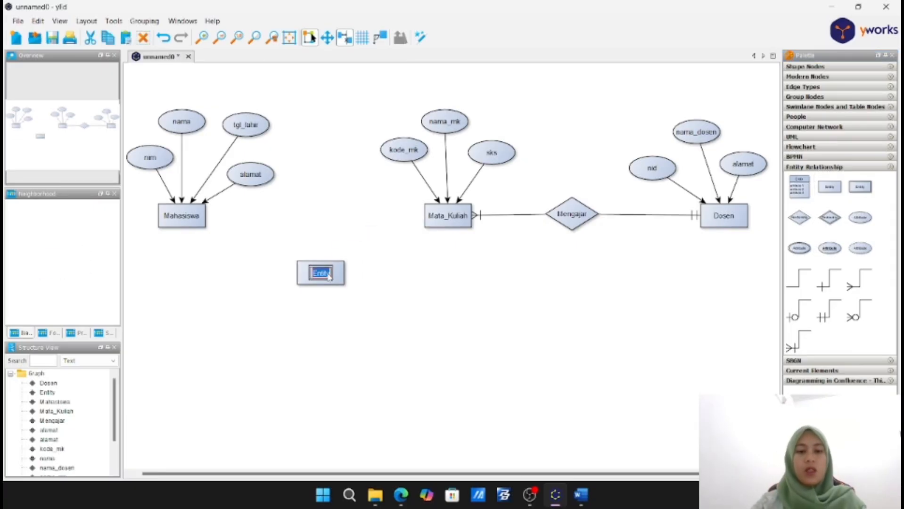
{"action": "key", "text": "BackSpace"}
{"action": "type", "text": "Regist"}
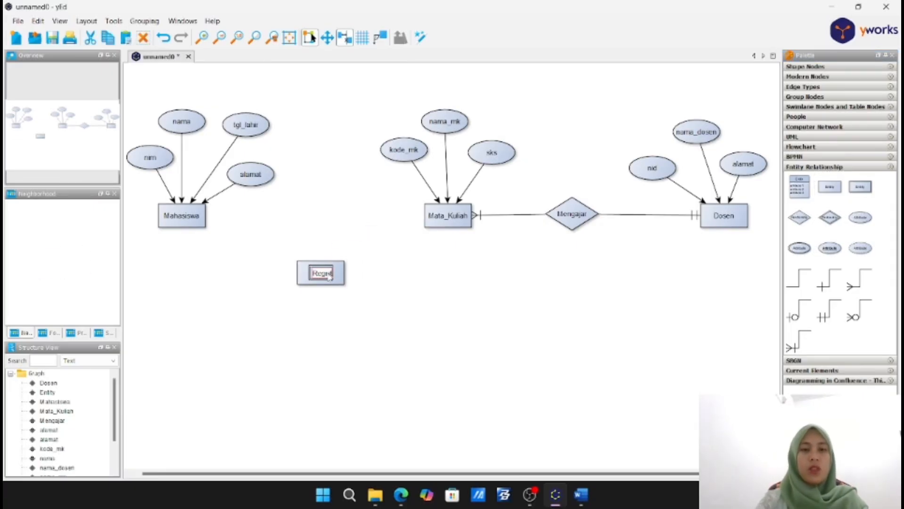
{"action": "type", "text": "rasi MK"}
{"action": "key", "text": "Return"}
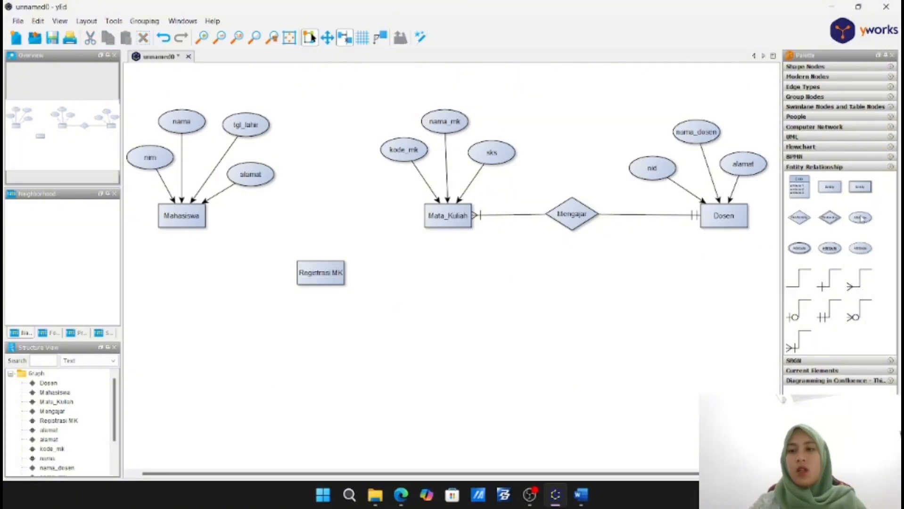
Add the attributes nim and kode_mk below the Registrasi MK entity and connect both to it with arrows
{"action": "left_click_drag", "start_coordinate": [861, 217], "coordinate": [272, 350]}
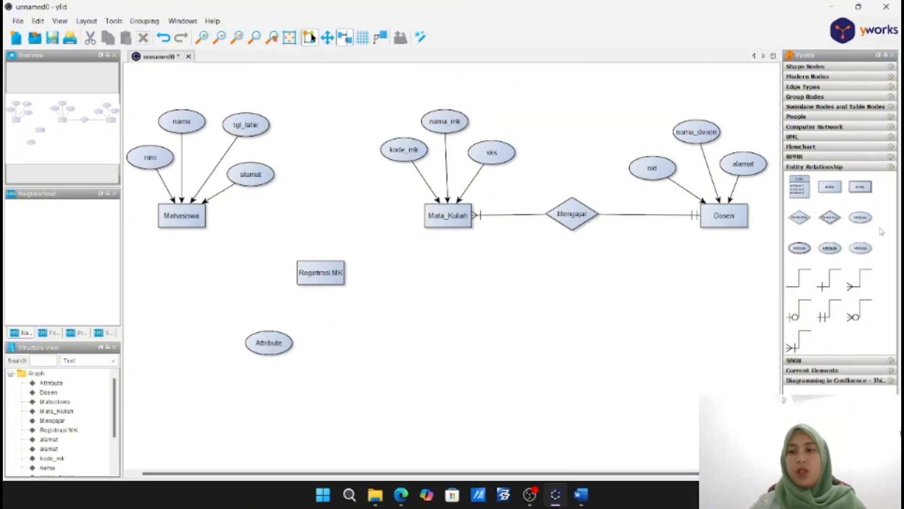
{"action": "left_click_drag", "start_coordinate": [864, 220], "coordinate": [362, 349]}
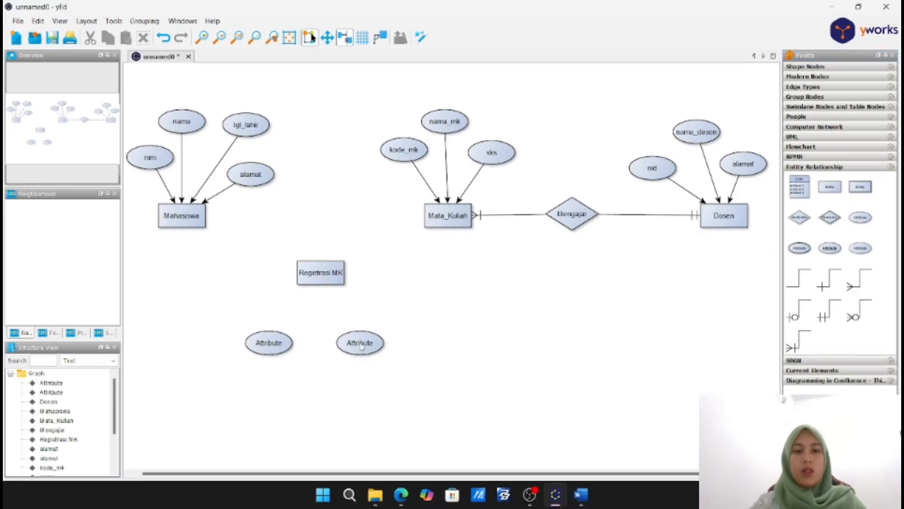
{"action": "double_click", "coordinate": [279, 348]}
{"action": "type", "text": "nim"}
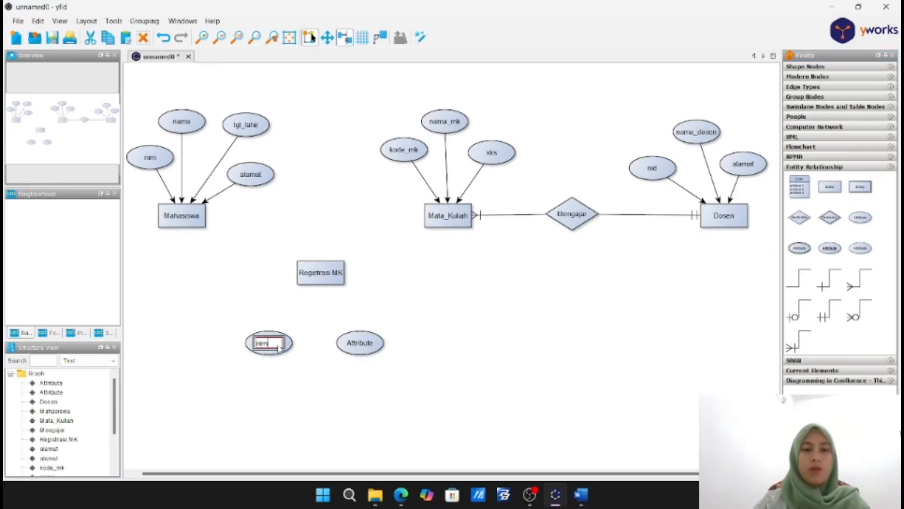
{"action": "double_click", "coordinate": [359, 348]}
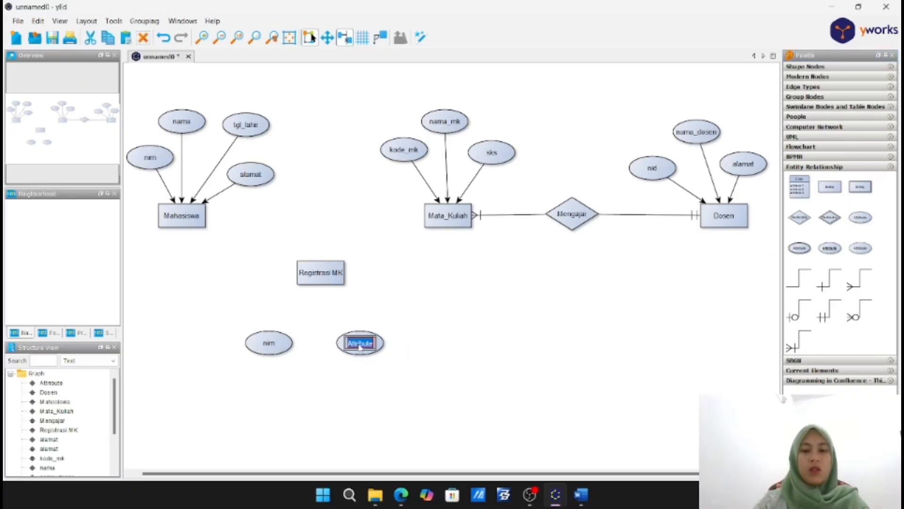
{"action": "type", "text": "kode_mk"}
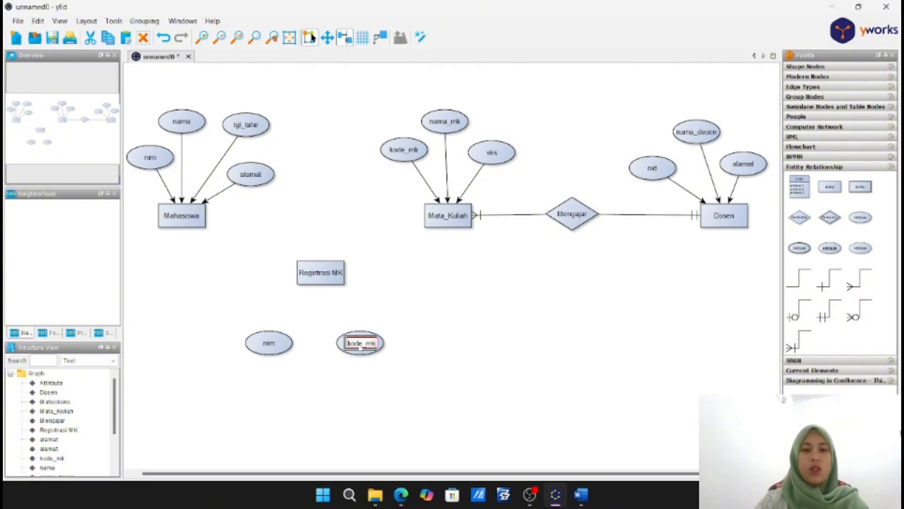
{"action": "key", "text": "Return"}
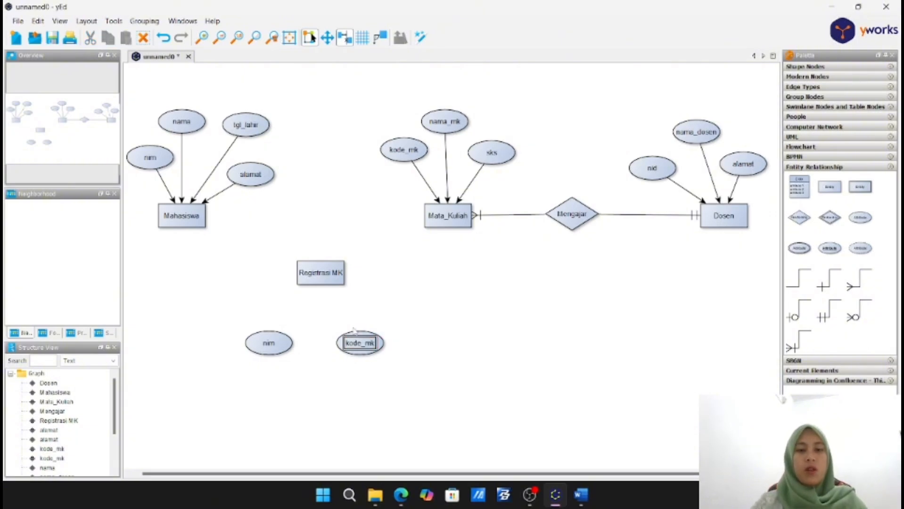
{"action": "left_click_drag", "start_coordinate": [359, 339], "coordinate": [324, 285]}
{"action": "left_click_drag", "start_coordinate": [273, 344], "coordinate": [312, 285]}
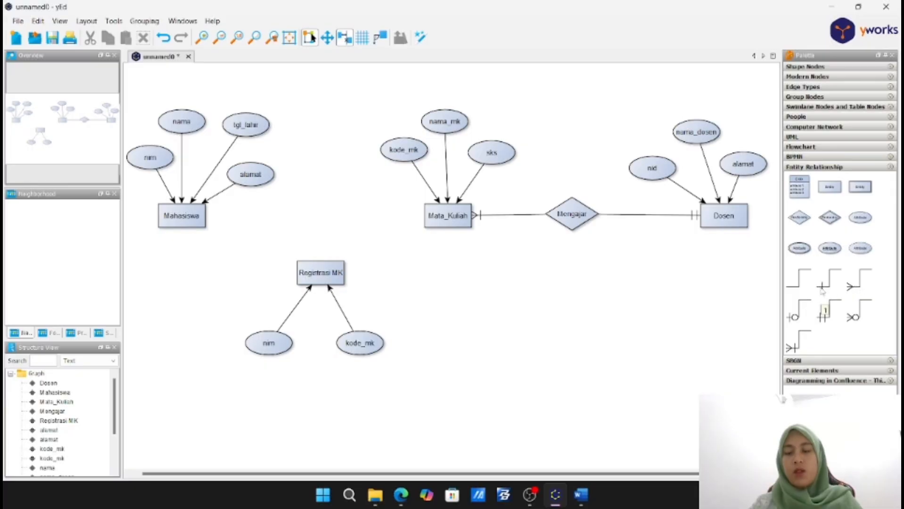
Connect Mahasiswa to Registrasi MK with a crow's-foot many edge, and Mata_Kuliah to Registrasi MK with a one-or-many edge, both with the many end at Registrasi MK
{"action": "left_click", "coordinate": [849, 288]}
{"action": "left_click_drag", "start_coordinate": [849, 289], "coordinate": [204, 216]}
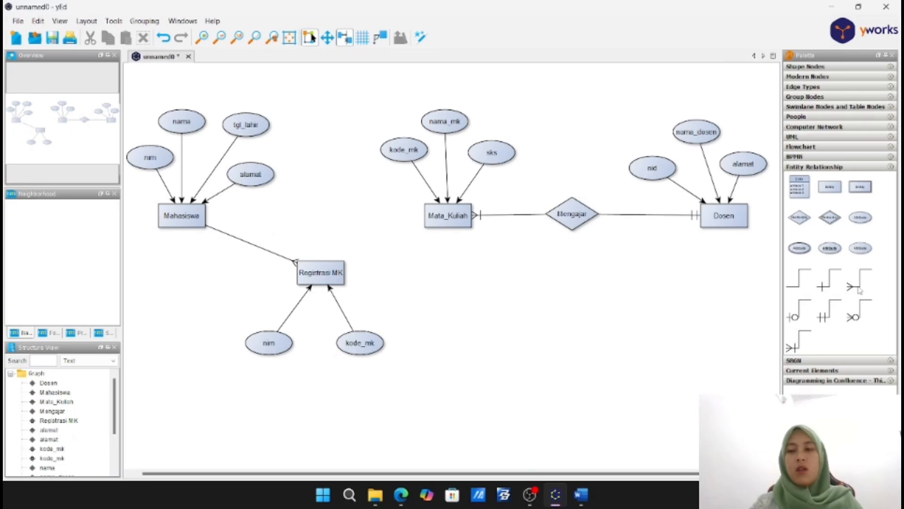
{"action": "left_click_drag", "start_coordinate": [859, 289], "coordinate": [345, 260]}
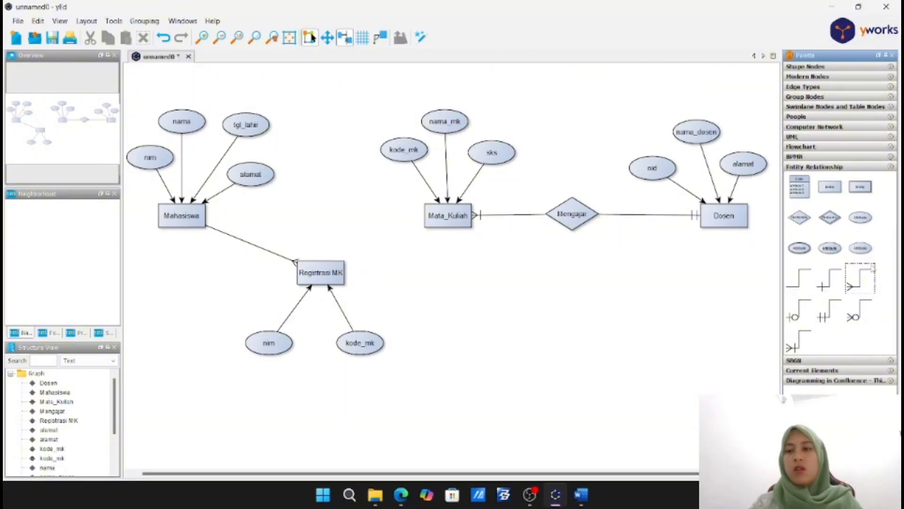
{"action": "left_click_drag", "start_coordinate": [871, 267], "coordinate": [861, 292]}
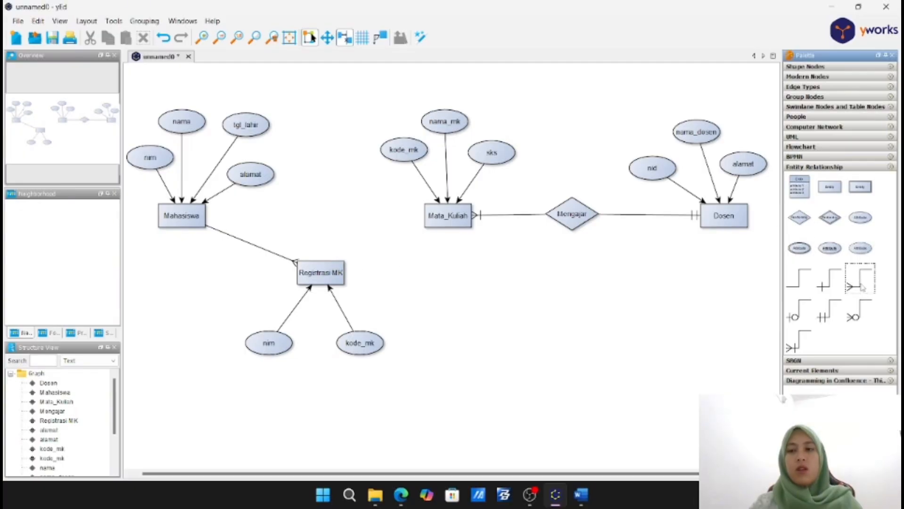
{"action": "left_click_drag", "start_coordinate": [807, 343], "coordinate": [440, 216]}
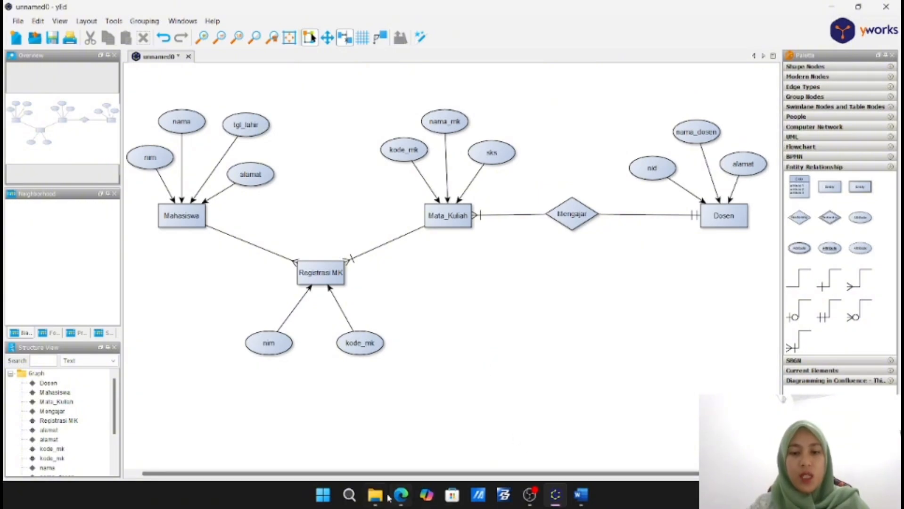
Look at the case description in the Tugas 1 PDF and review the numbered ERD steps in the Word document
{"action": "left_click", "coordinate": [402, 496]}
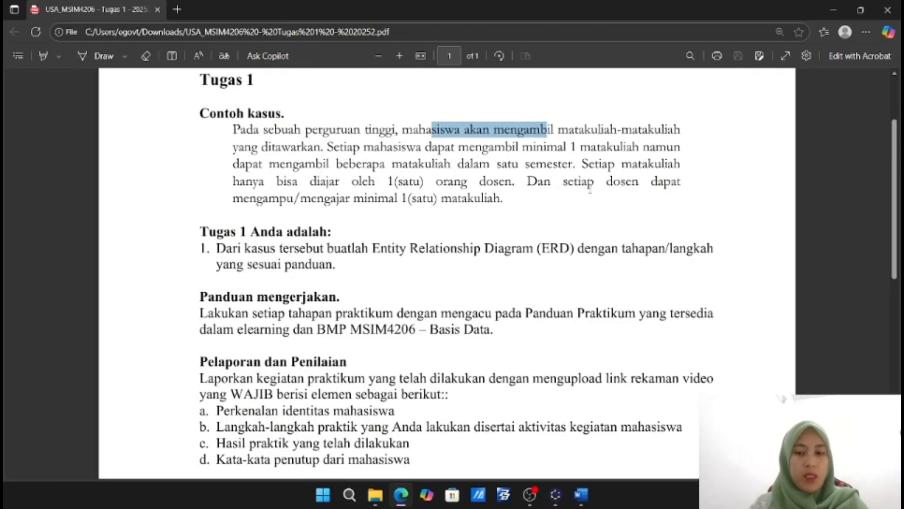
{"action": "left_click", "coordinate": [581, 495]}
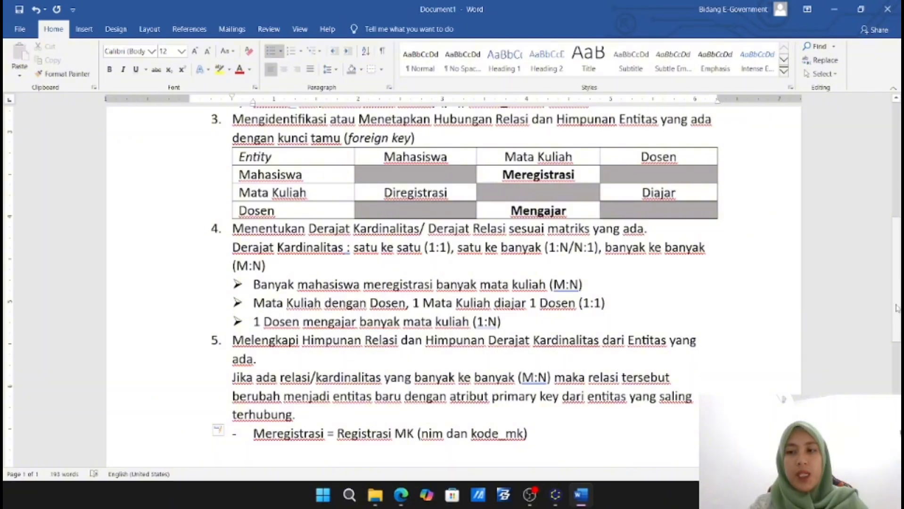
{"action": "scroll", "coordinate": [897, 308], "scroll_direction": "up", "scroll_amount": 5}
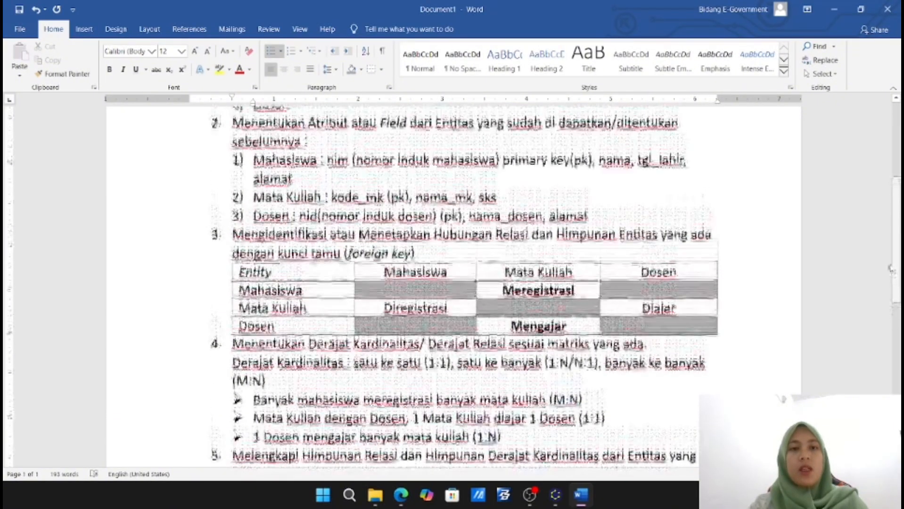
{"action": "scroll", "coordinate": [897, 308], "scroll_direction": "up", "scroll_amount": 3}
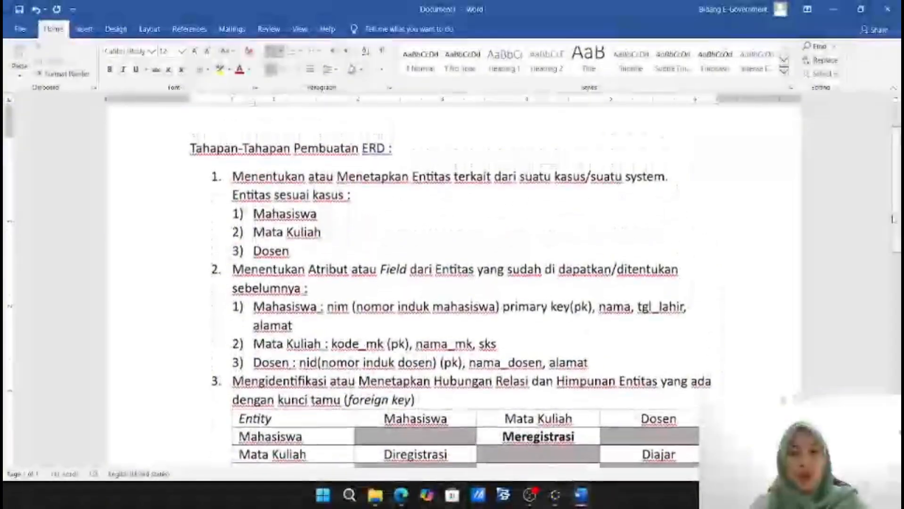
{"action": "scroll", "coordinate": [896, 307], "scroll_direction": "down", "scroll_amount": 4}
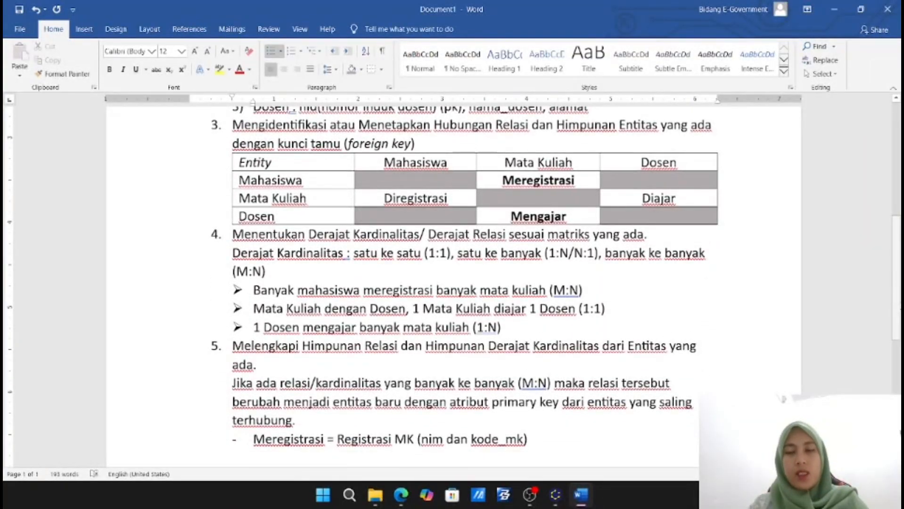
{"action": "scroll", "coordinate": [897, 302], "scroll_direction": "up", "scroll_amount": 1}
{"action": "scroll", "coordinate": [897, 302], "scroll_direction": "up", "scroll_amount": 5}
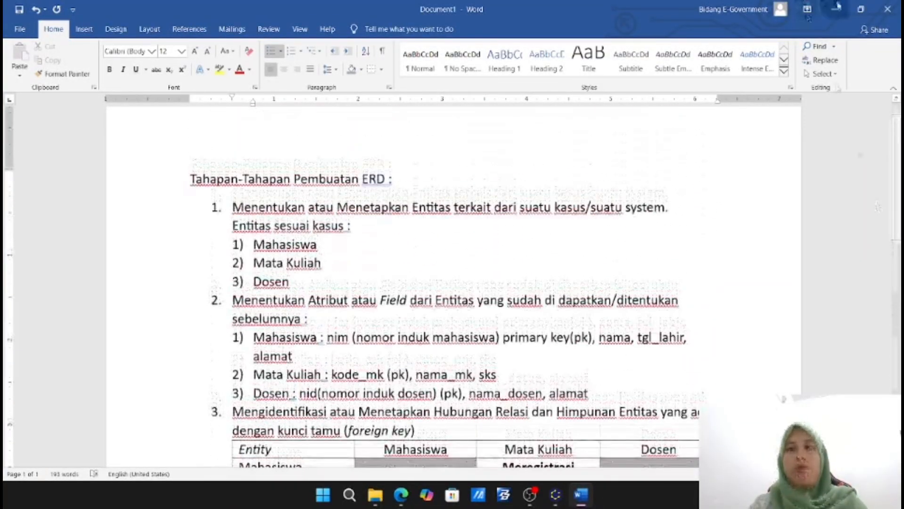
Minimize the Word document and review the completed diagram in yEd, checking back once with the ERD steps in Word
{"action": "left_click", "coordinate": [838, 9]}
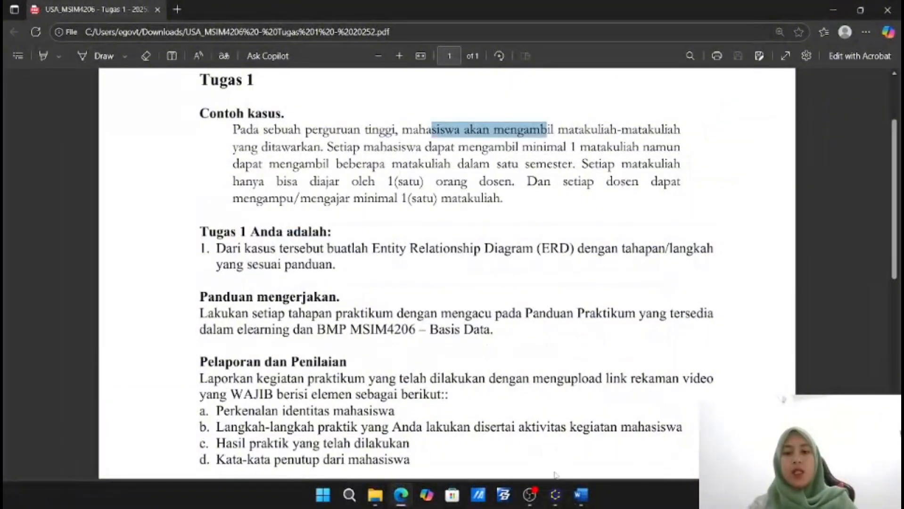
{"action": "left_click", "coordinate": [557, 495]}
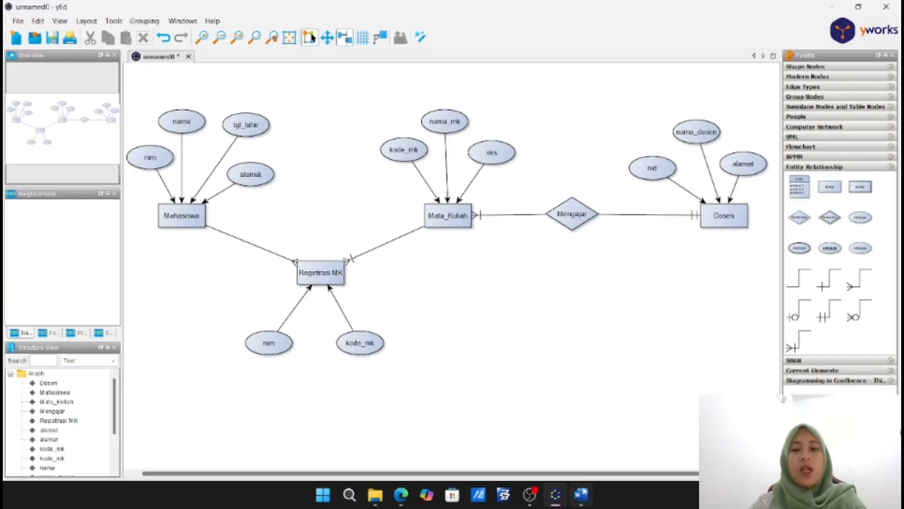
{"action": "mouse_move", "coordinate": [583, 493]}
{"action": "left_click", "coordinate": [562, 442]}
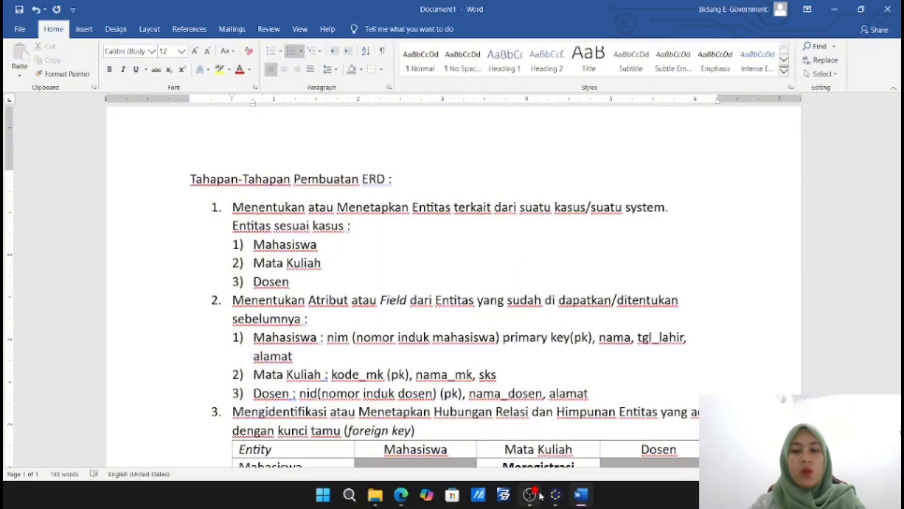
{"action": "left_click", "coordinate": [556, 495]}
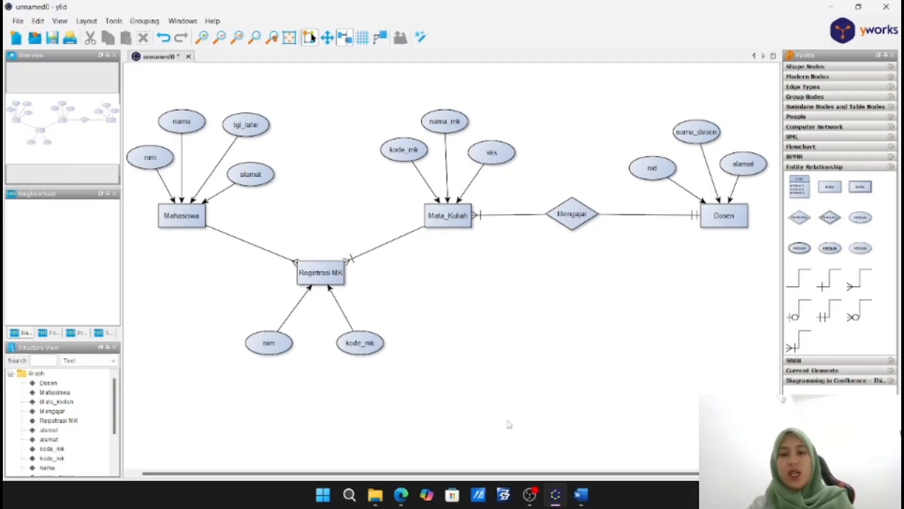
{"action": "mouse_move", "coordinate": [559, 500]}
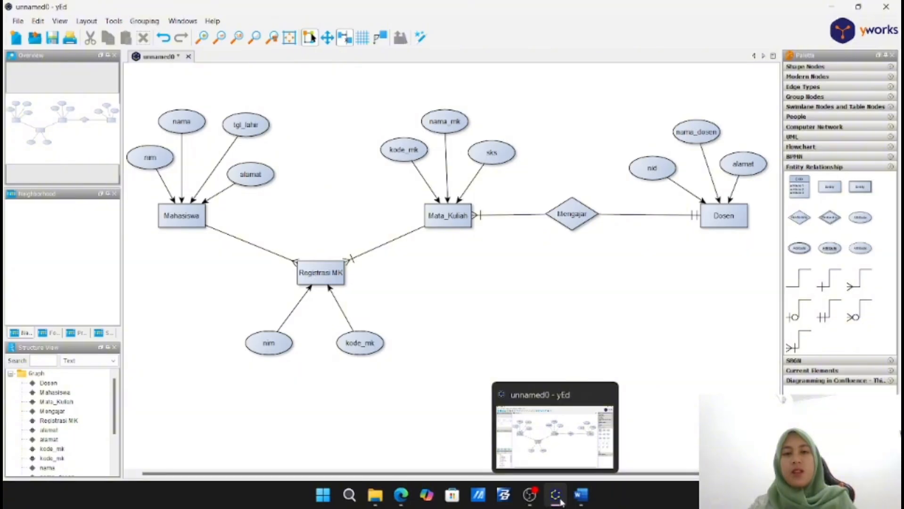